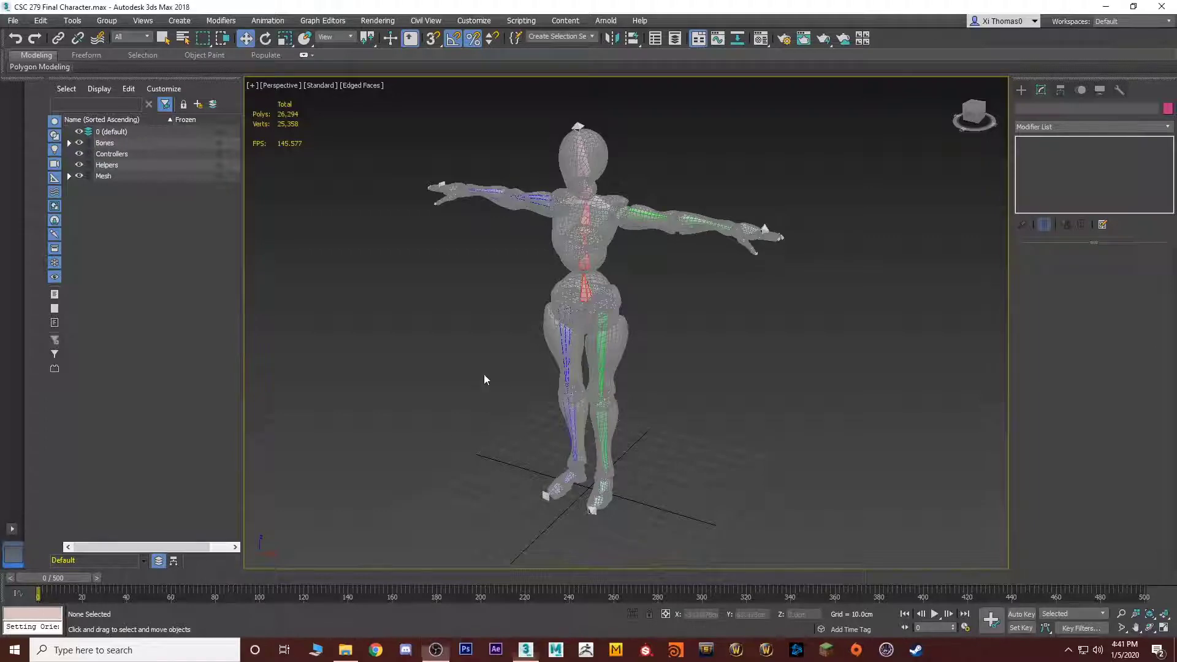
Examine the rigged character, inspecting the leg, arm and head bones inside the mesh
middle_click_drag(486, 376, 550, 344, "alt")
left_click(563, 358)
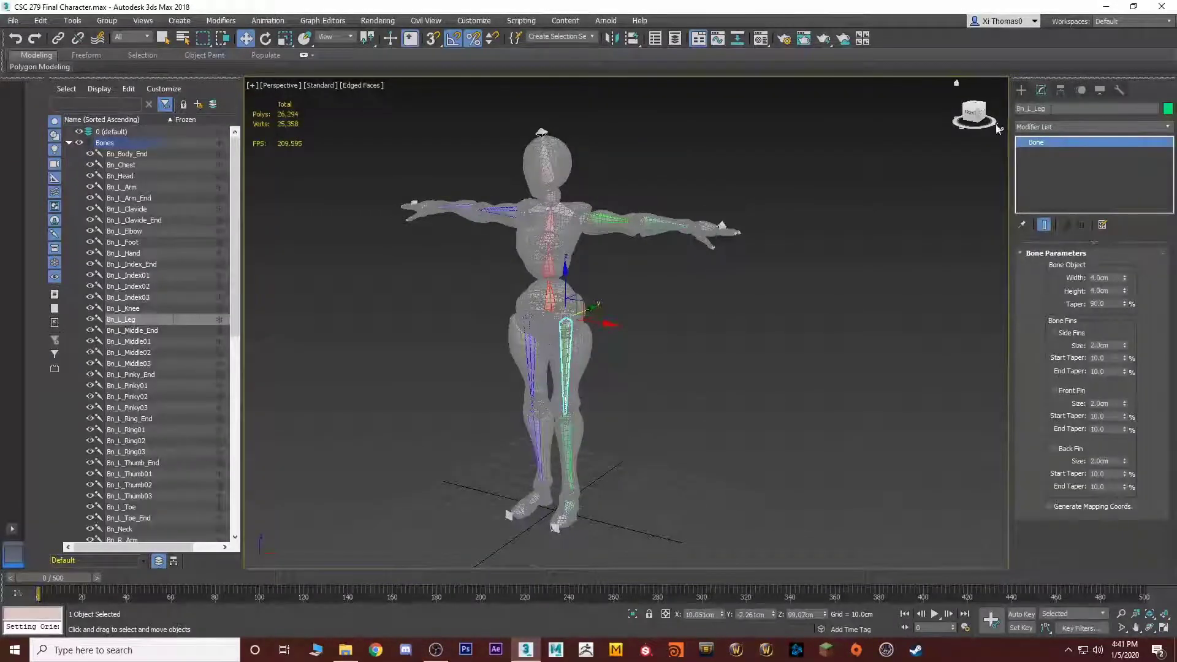
left_click(635, 225)
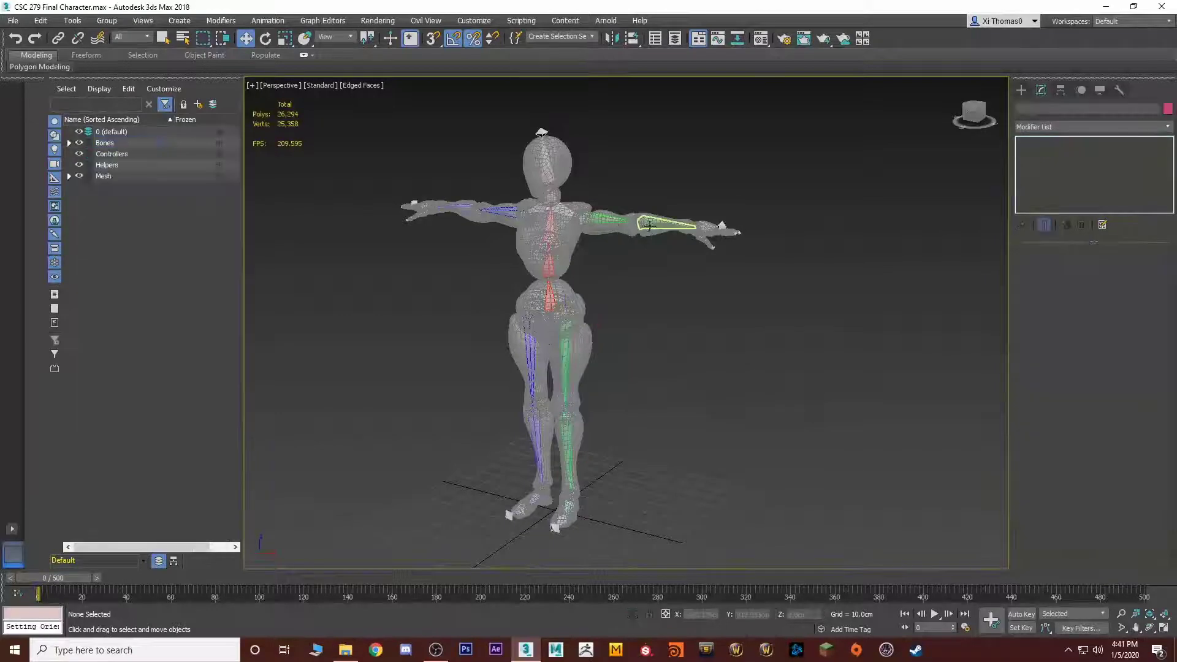
left_click(635, 225)
left_click(534, 181)
left_click(545, 147)
middle_click_drag(720, 305, 610, 250)
left_click(642, 323)
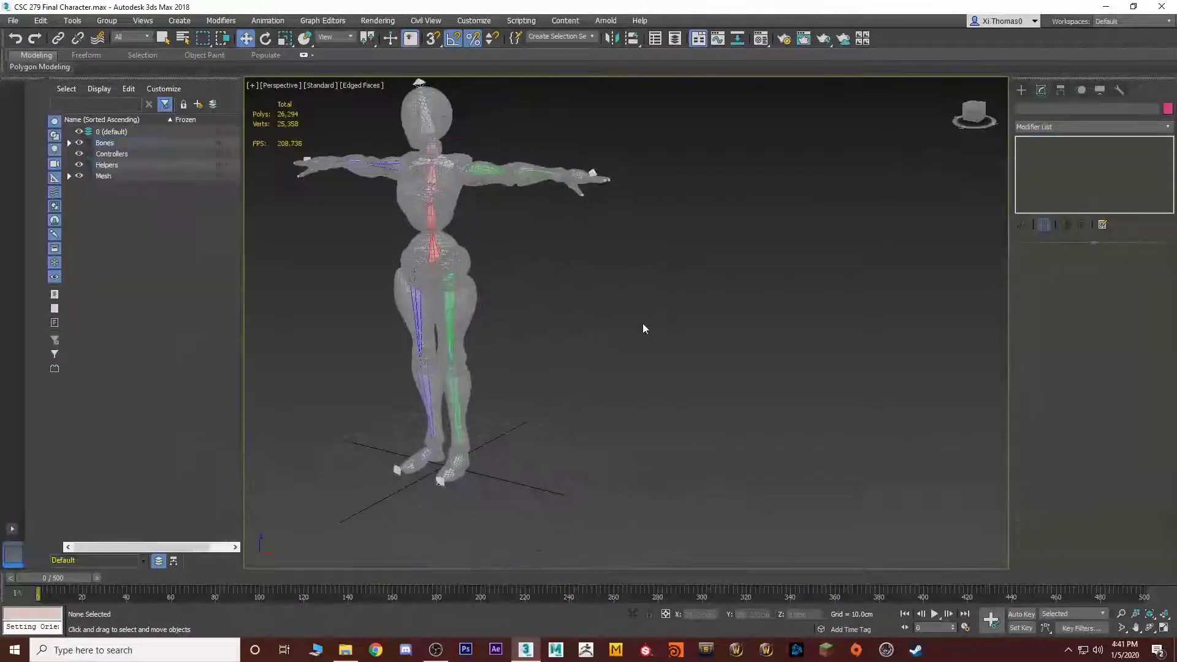
middle_click_drag(643, 322, 595, 318, "alt")
scroll(647, 323, "down", 4)
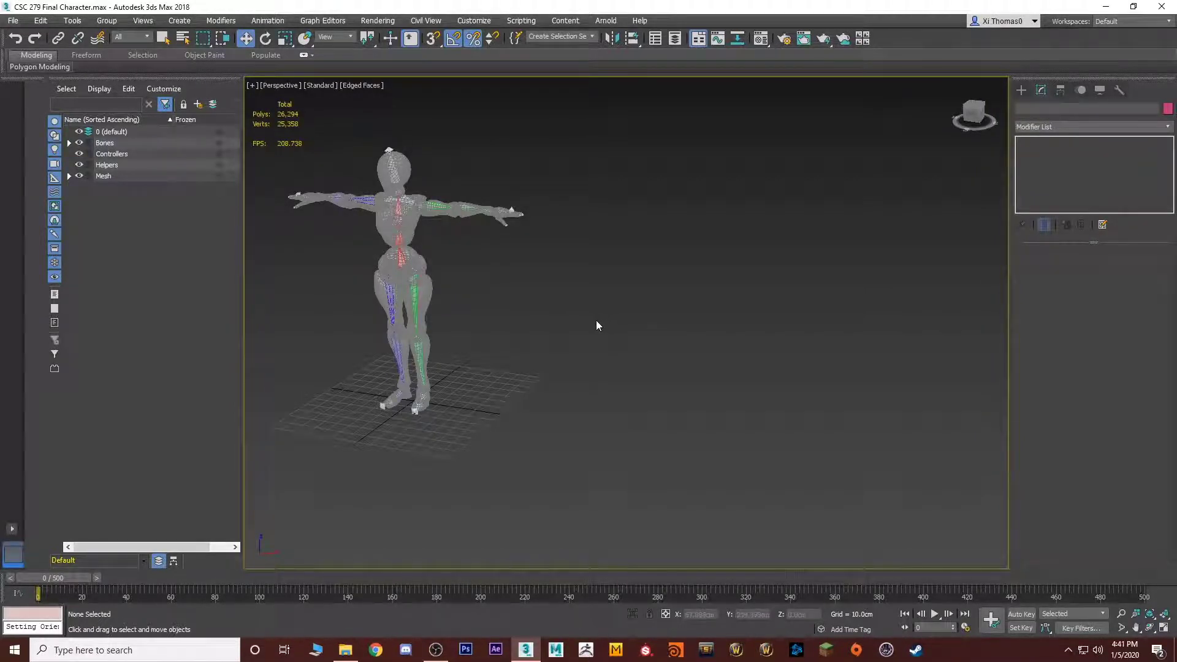
middle_click_drag(594, 326, 628, 339)
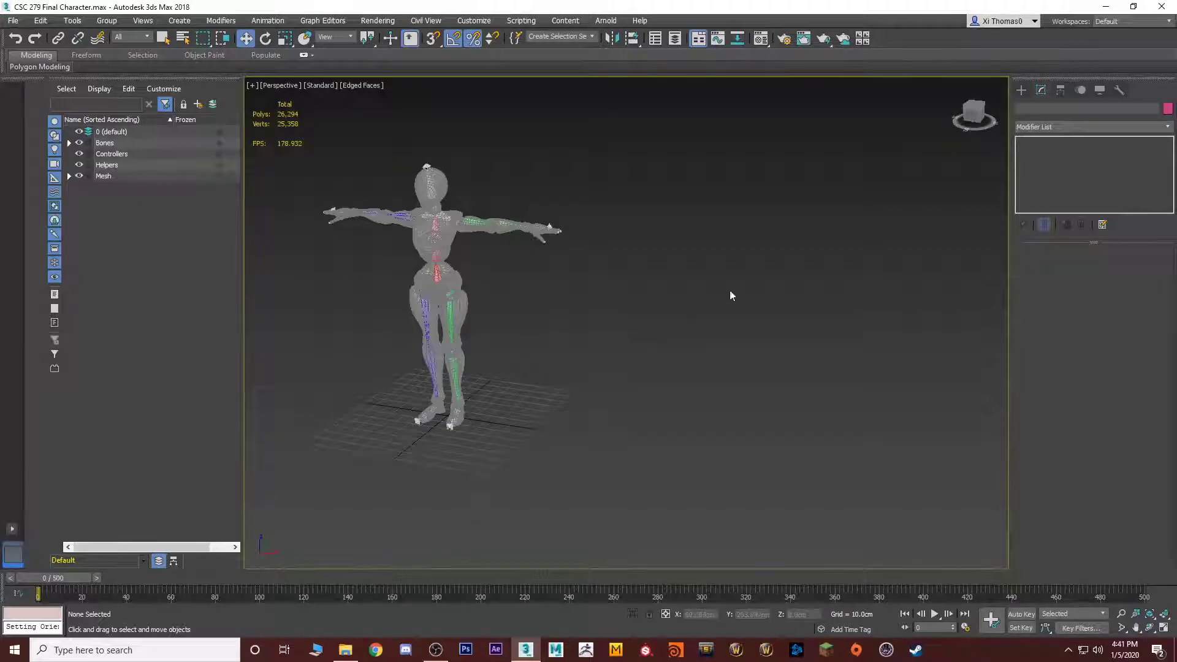
Open the Bone Tools window and place it clear of the viewport
left_click(1020, 90)
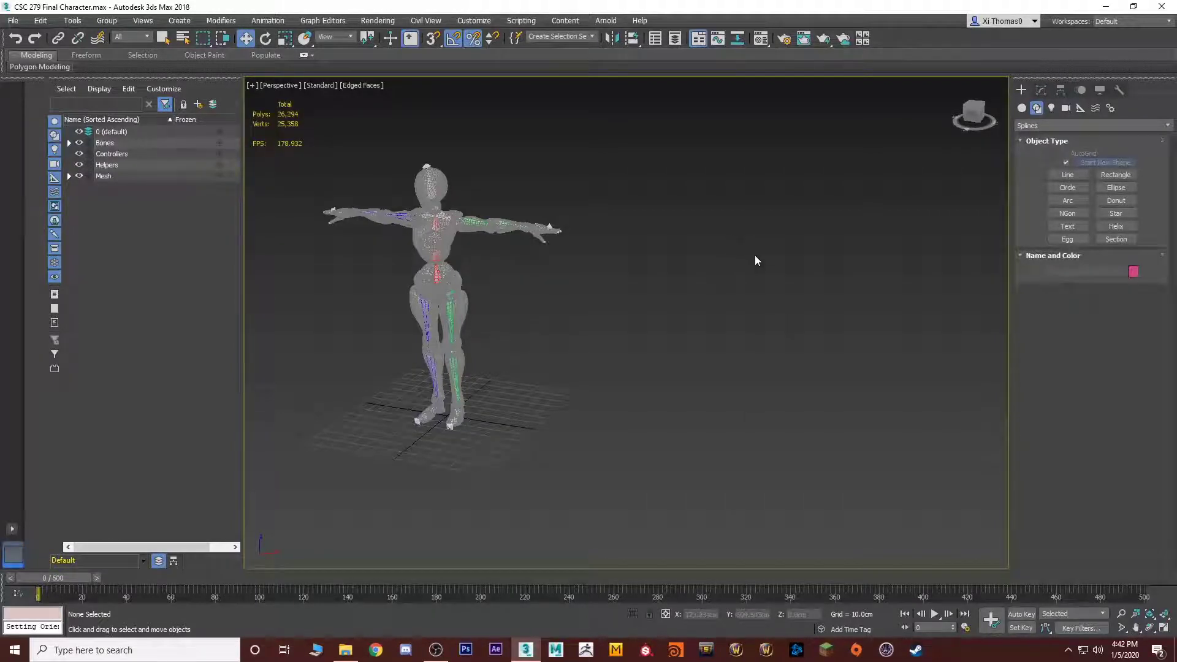
middle_click_drag(714, 248, 686, 237)
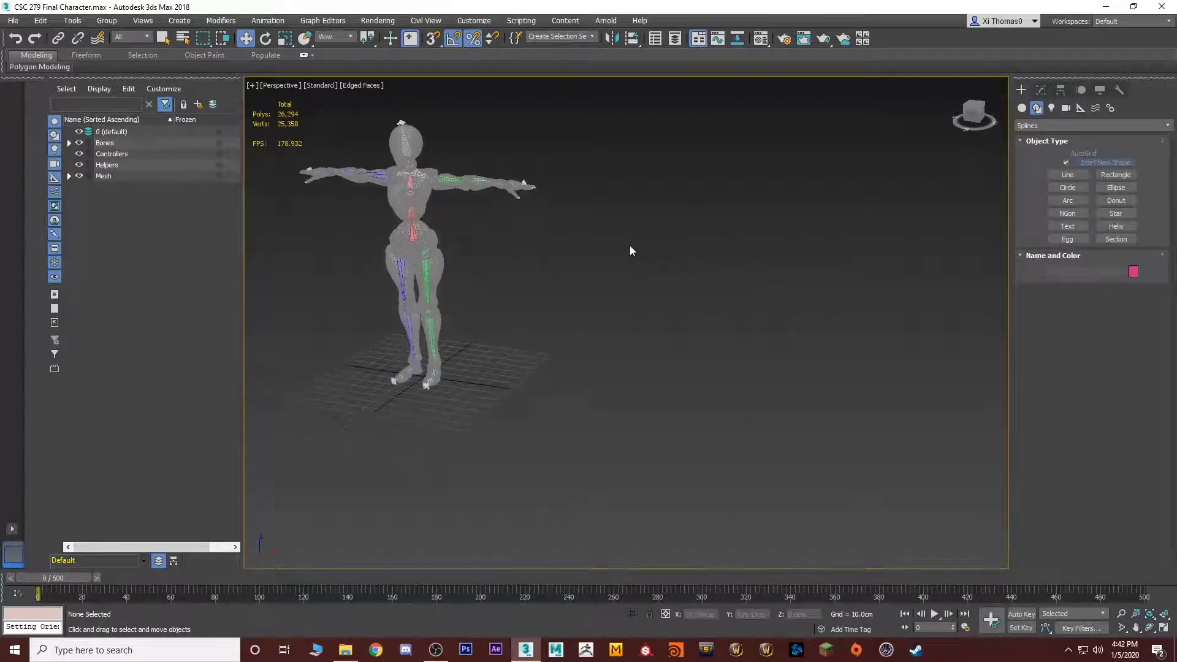
left_click(259, 22)
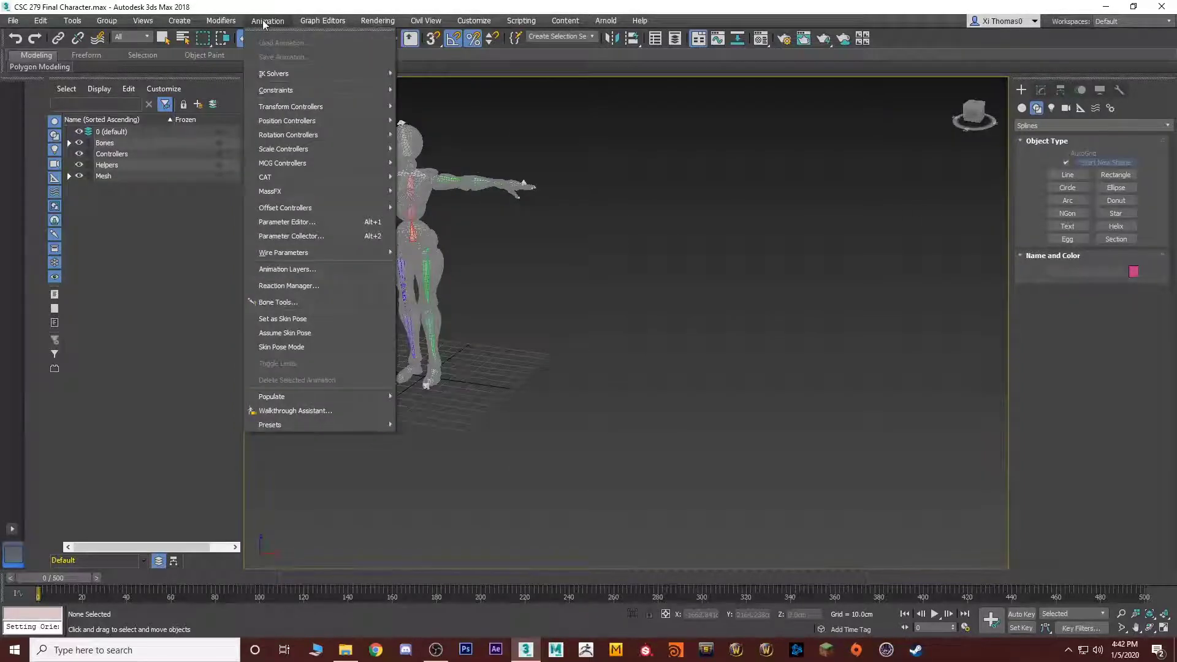
left_click(275, 302)
left_click_drag(117, 163, 83, 158)
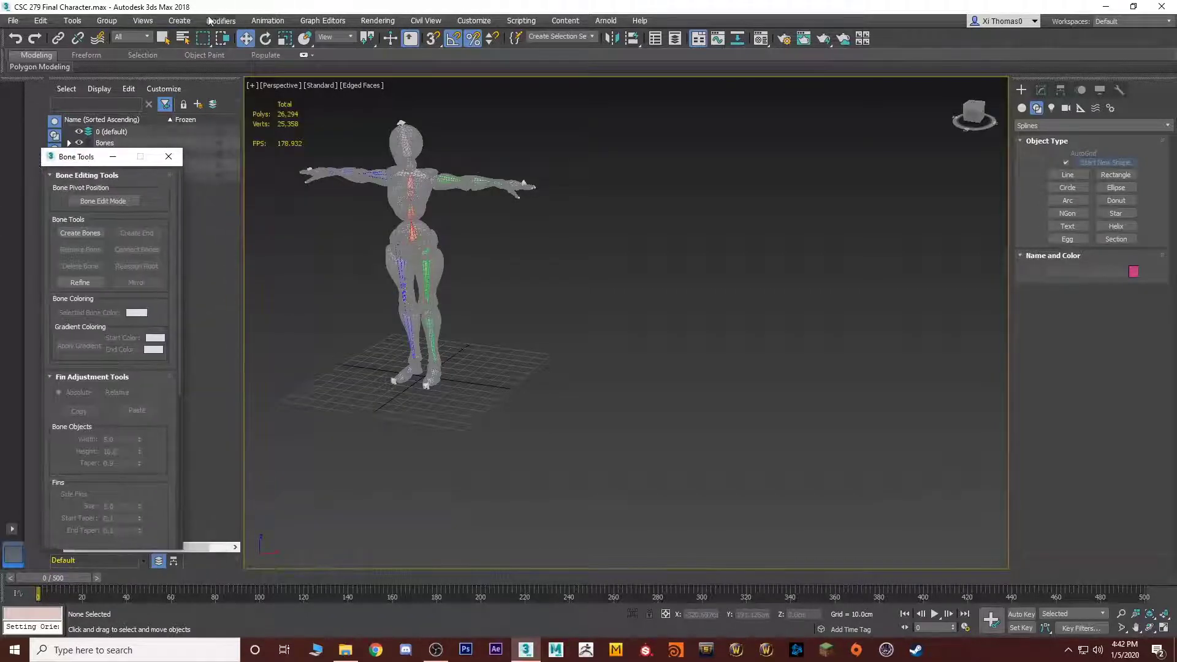
Detach the animation constraints list as a floating window and place it beside Bone Tools
left_click(272, 22)
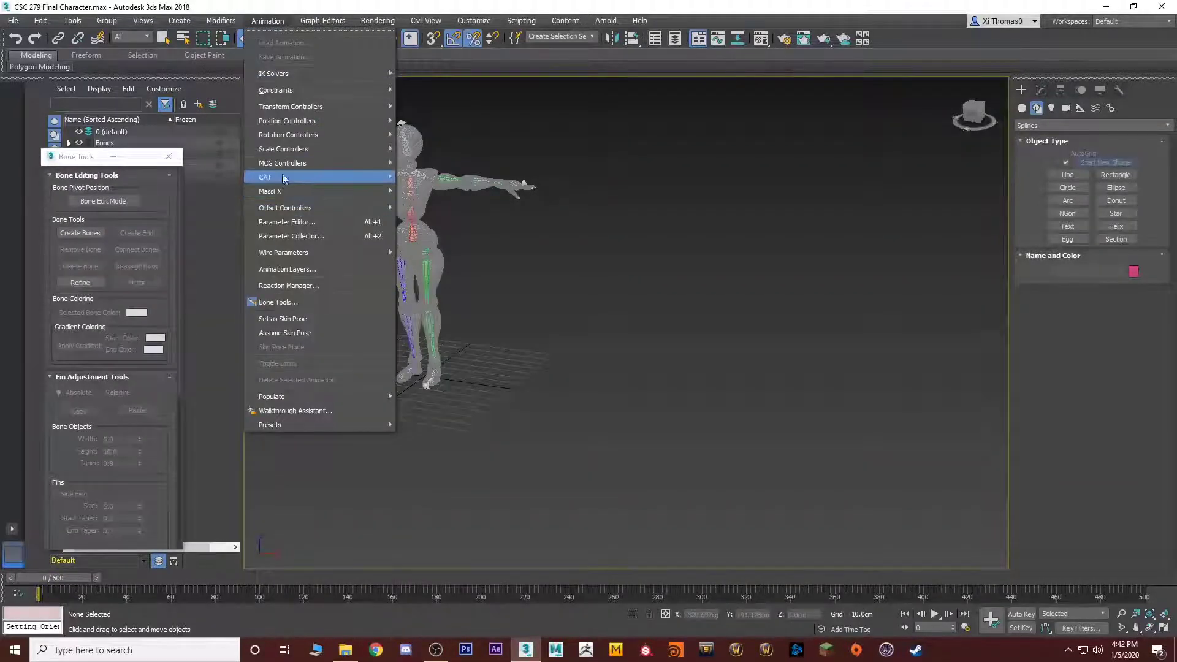
mouse_move(287, 91)
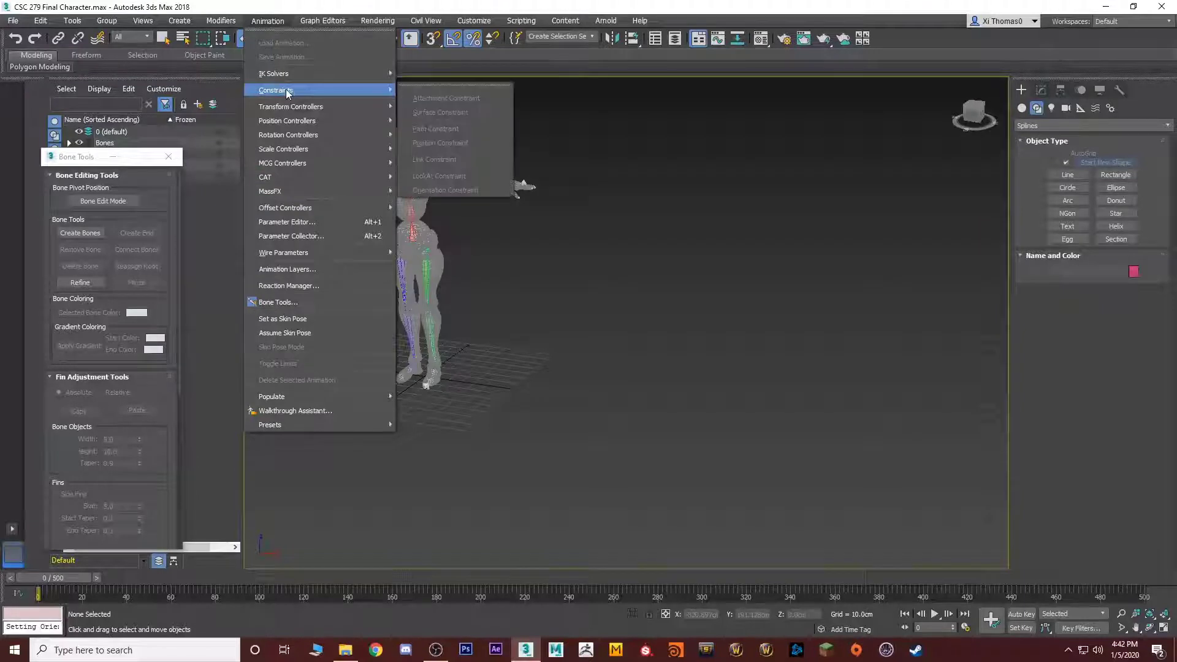
left_click(436, 85)
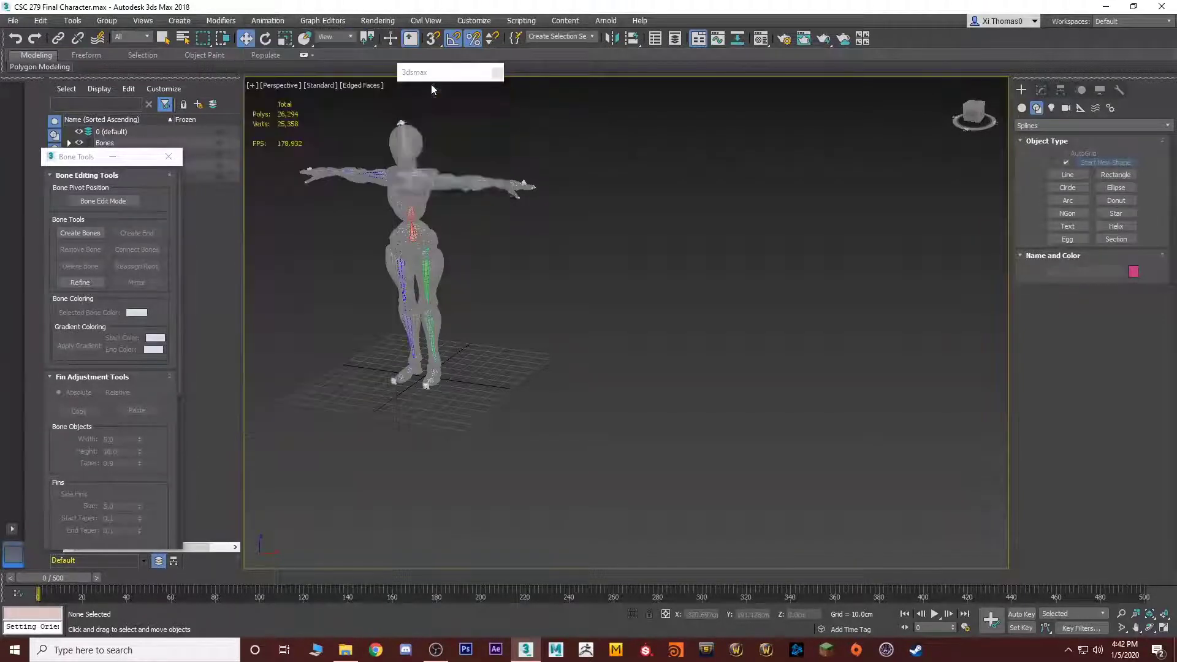
left_click_drag(438, 77, 227, 254)
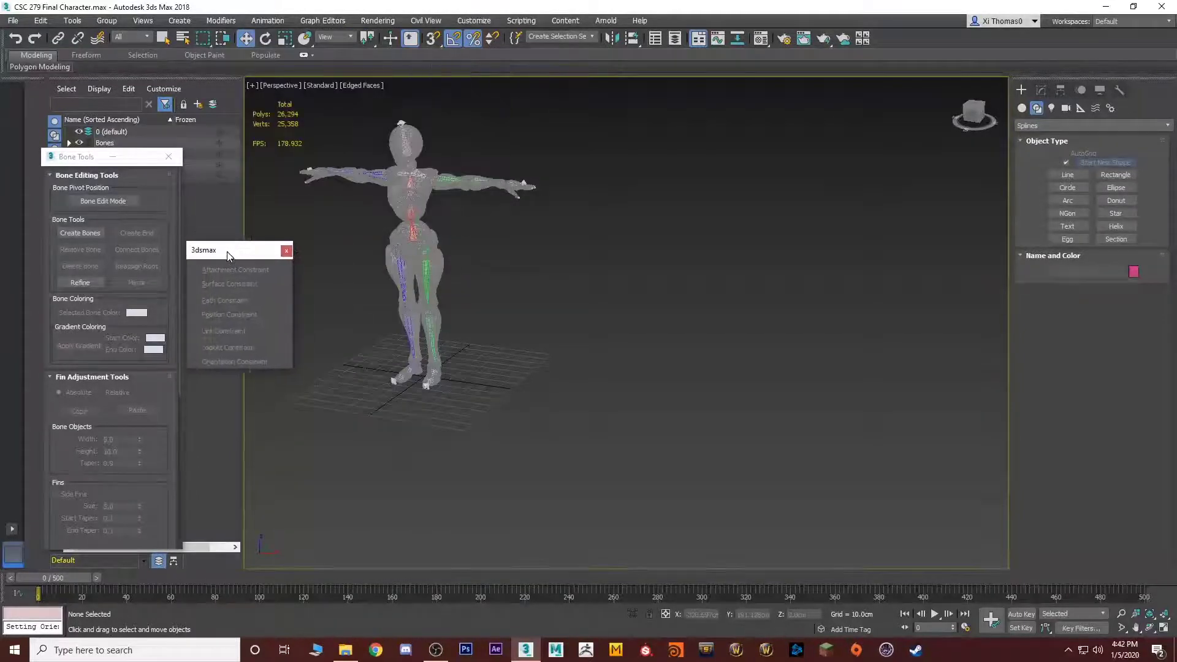
Create a cylinder about 6.9 cm in radius and 94 cm high beside the character from the Top view
middle_click_drag(638, 298, 531, 289)
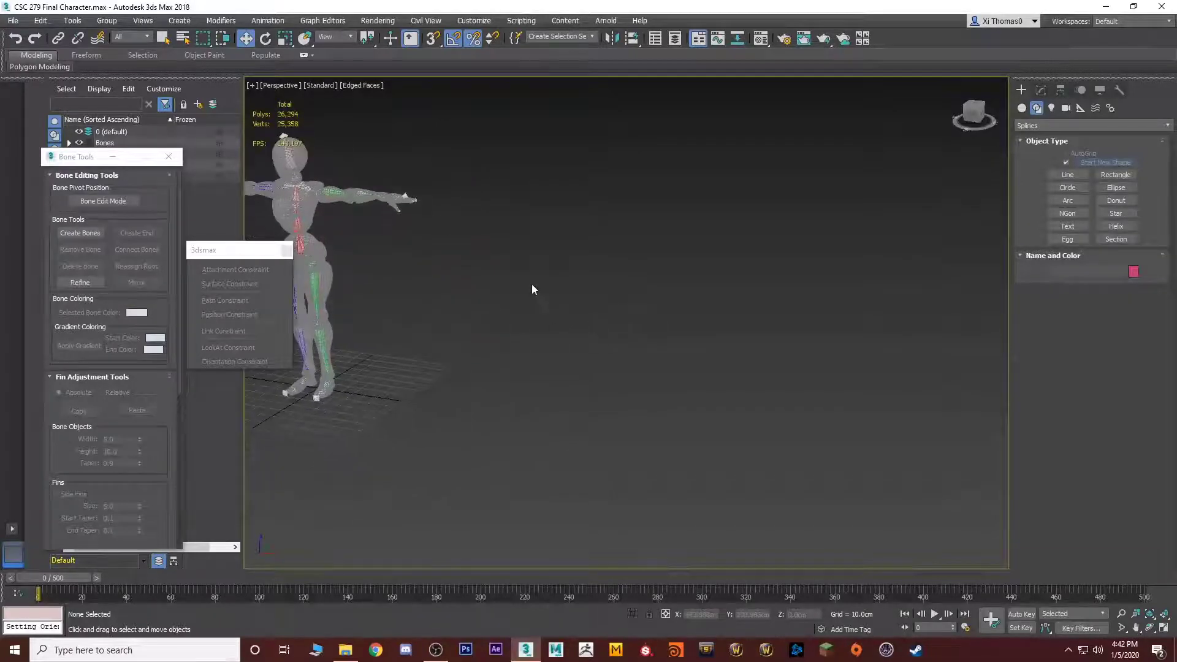
key("alt+w")
left_click(499, 233)
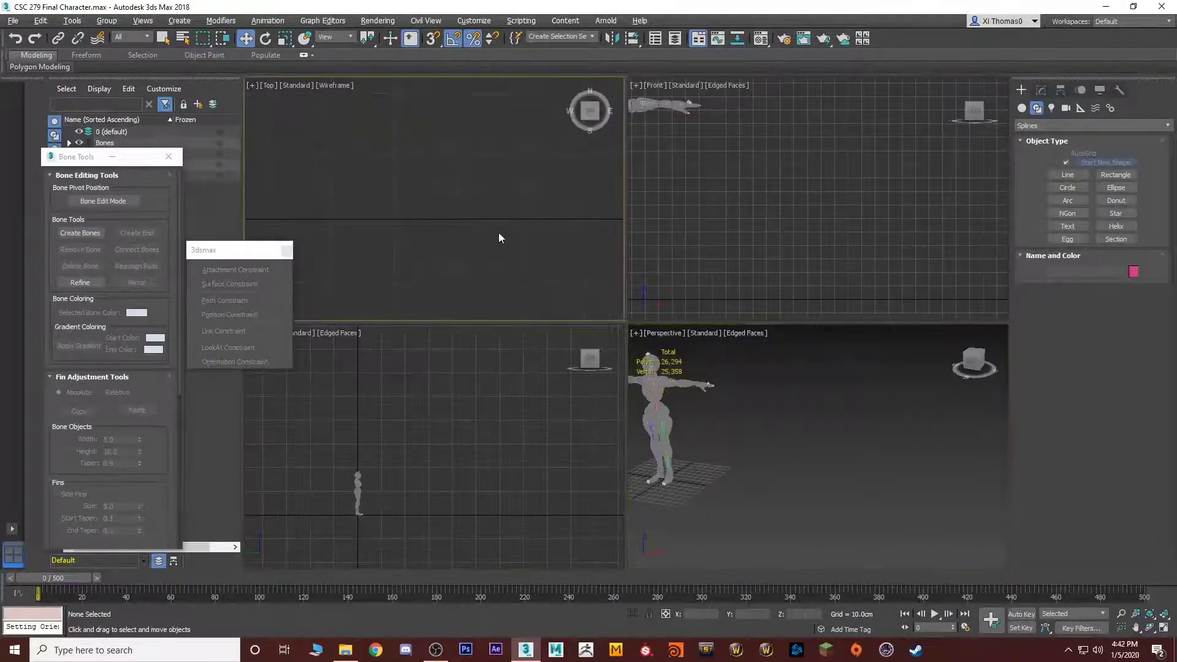
left_click(736, 228)
key("alt+w")
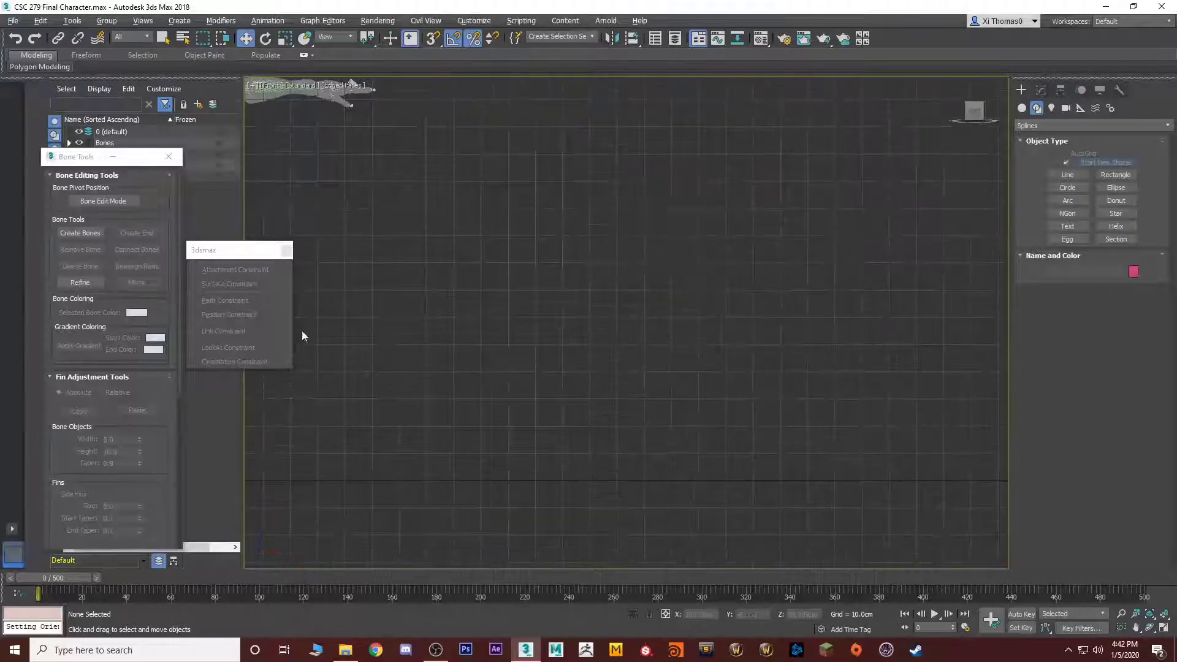
key("alt+w")
left_click(491, 231)
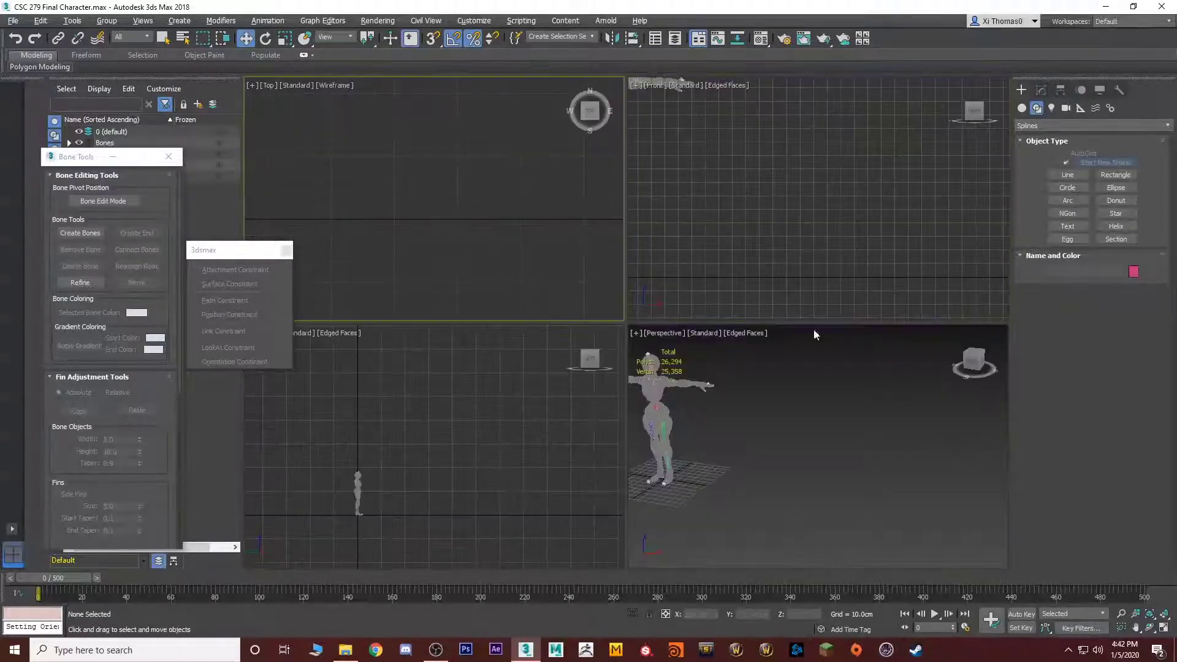
key("alt+w")
scroll(465, 289, "down", 5)
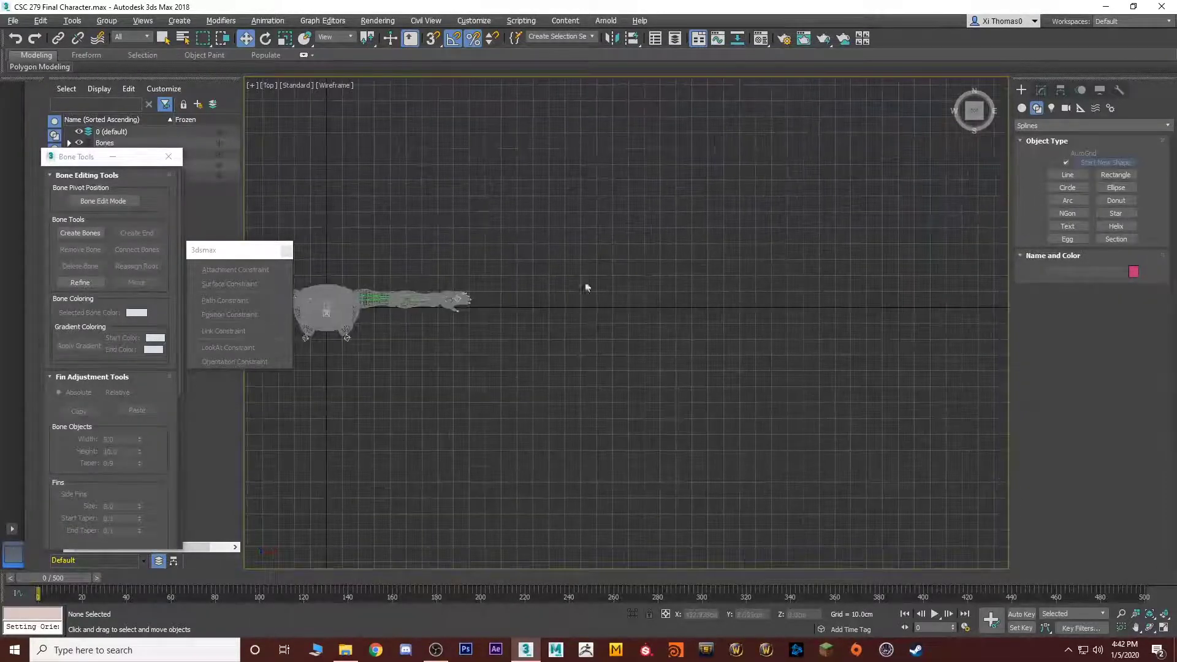
left_click(1021, 108)
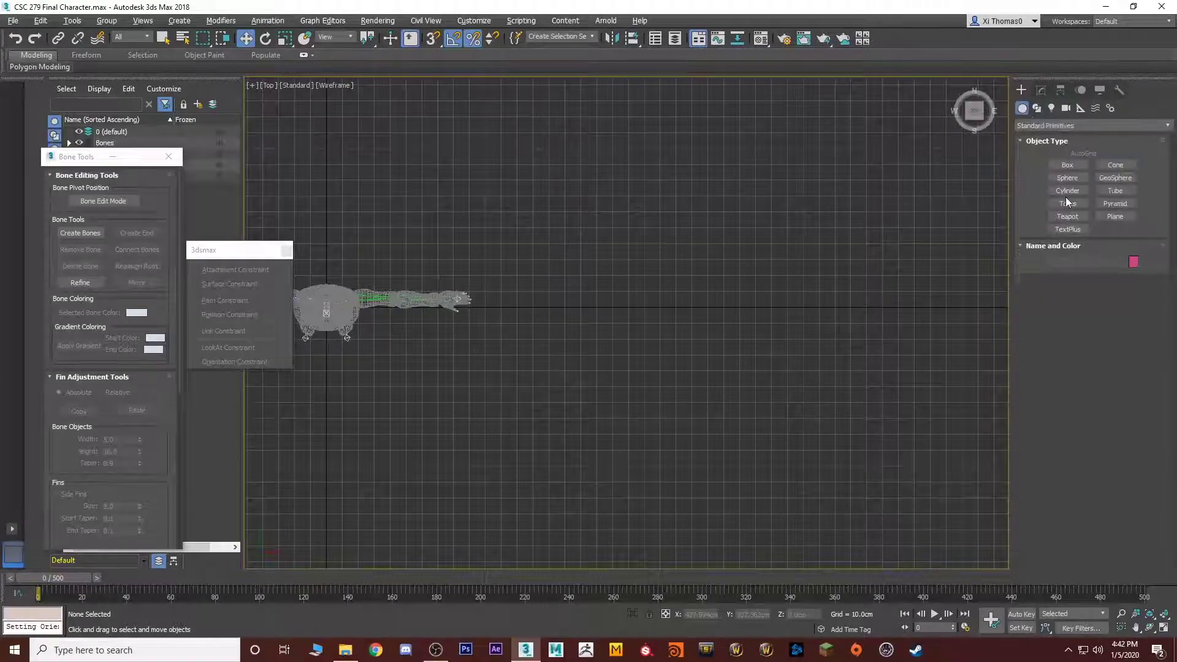
left_click(1067, 195)
left_click_drag(638, 312, 648, 314)
left_click(612, 171)
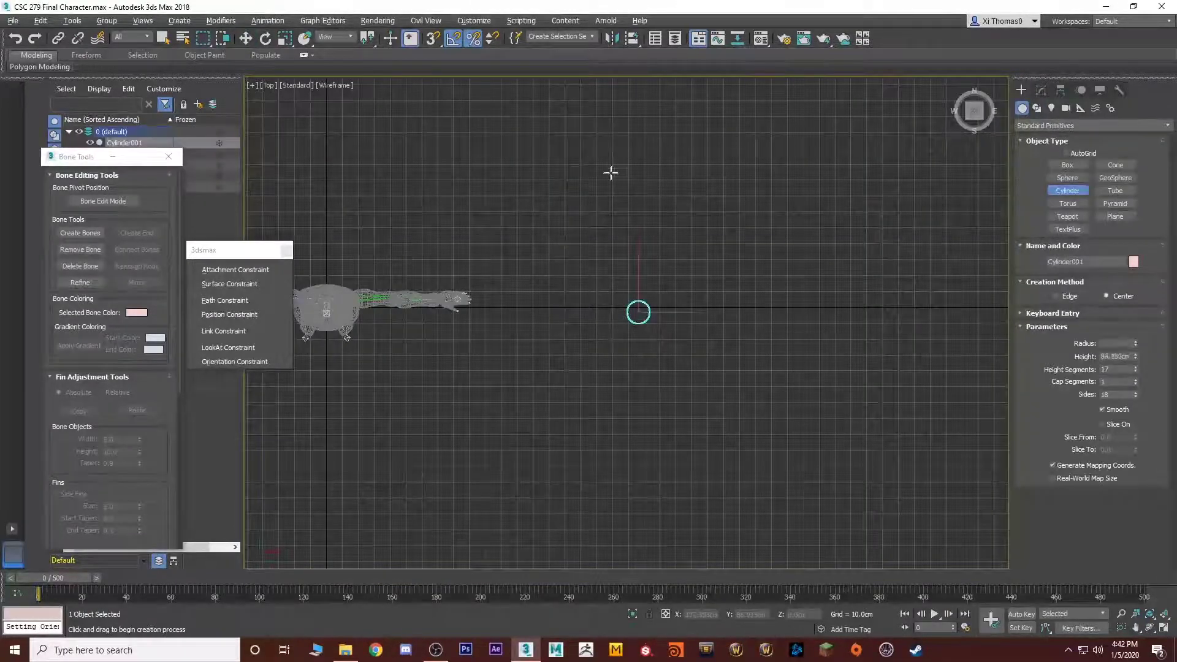
key("alt+w")
key("alt+w")
key("z")
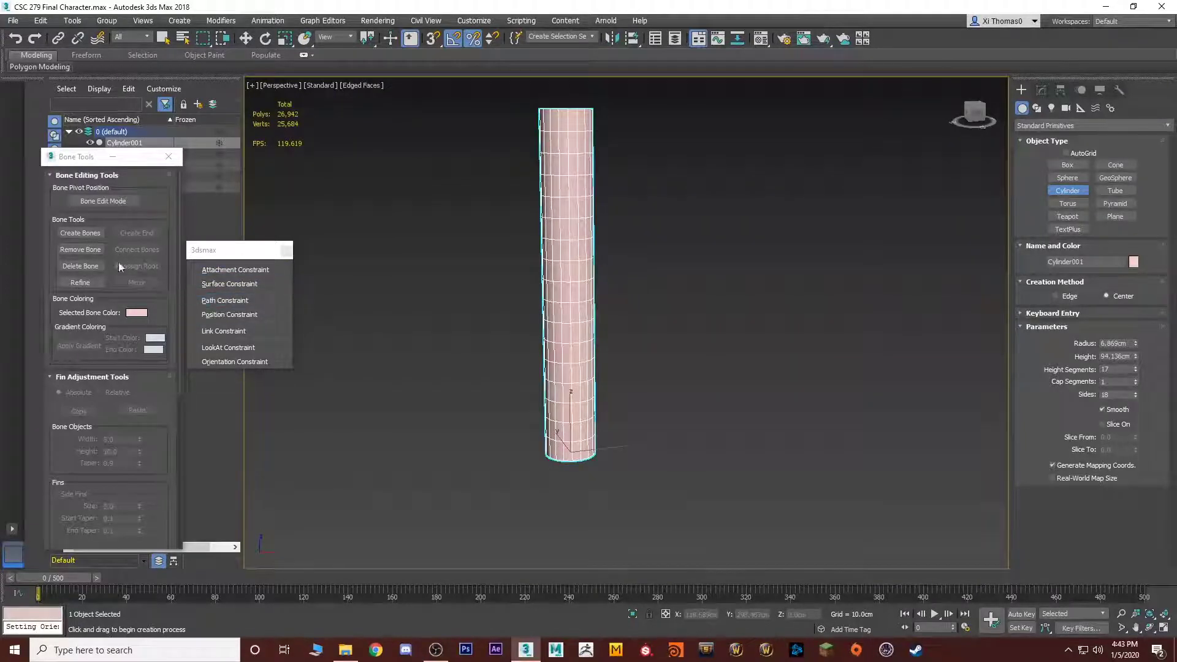
Start bone creation in a maximized Front view of the cylinder with vertex snapping turned on
left_click(80, 233)
key("alt+w")
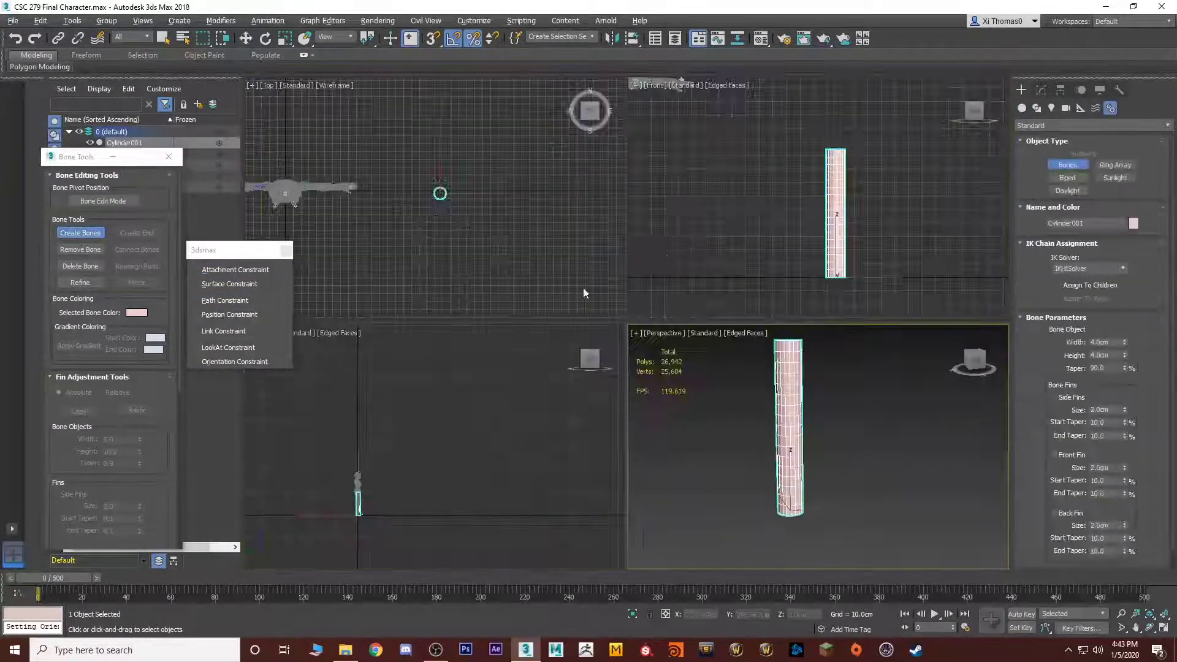
right_click(736, 244)
key("alt+w")
scroll(541, 368, "up", 3)
middle_click_drag(622, 307, 509, 307)
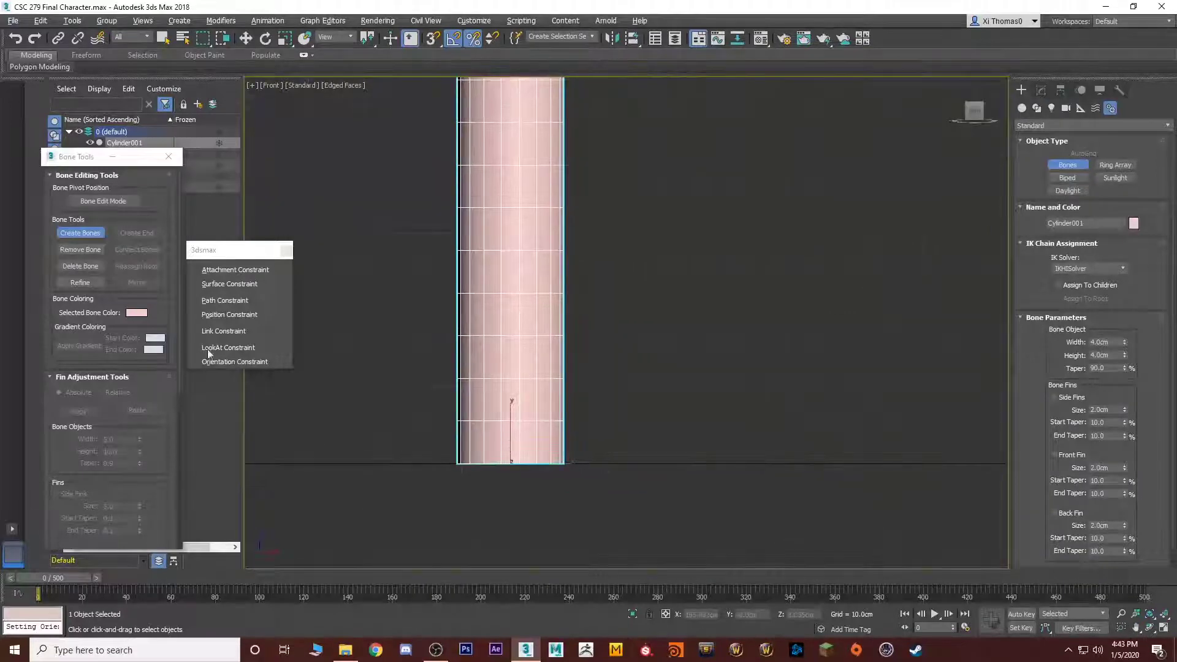
key("s")
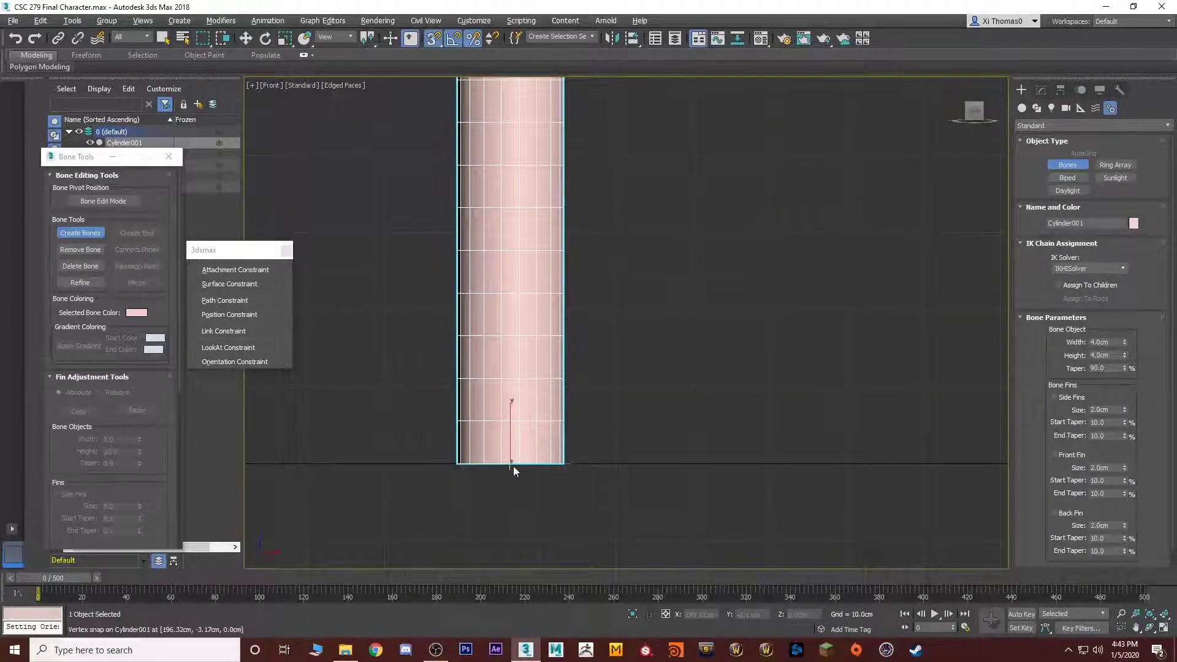
left_click(511, 464)
left_click(512, 249)
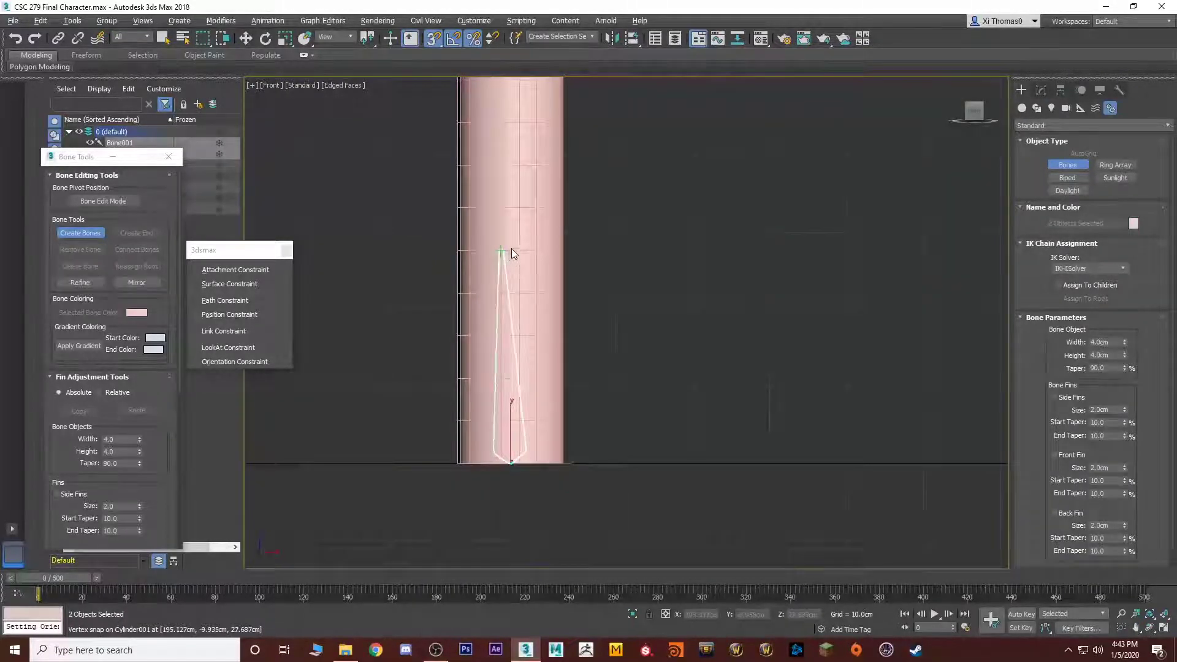
key("ctrl+z")
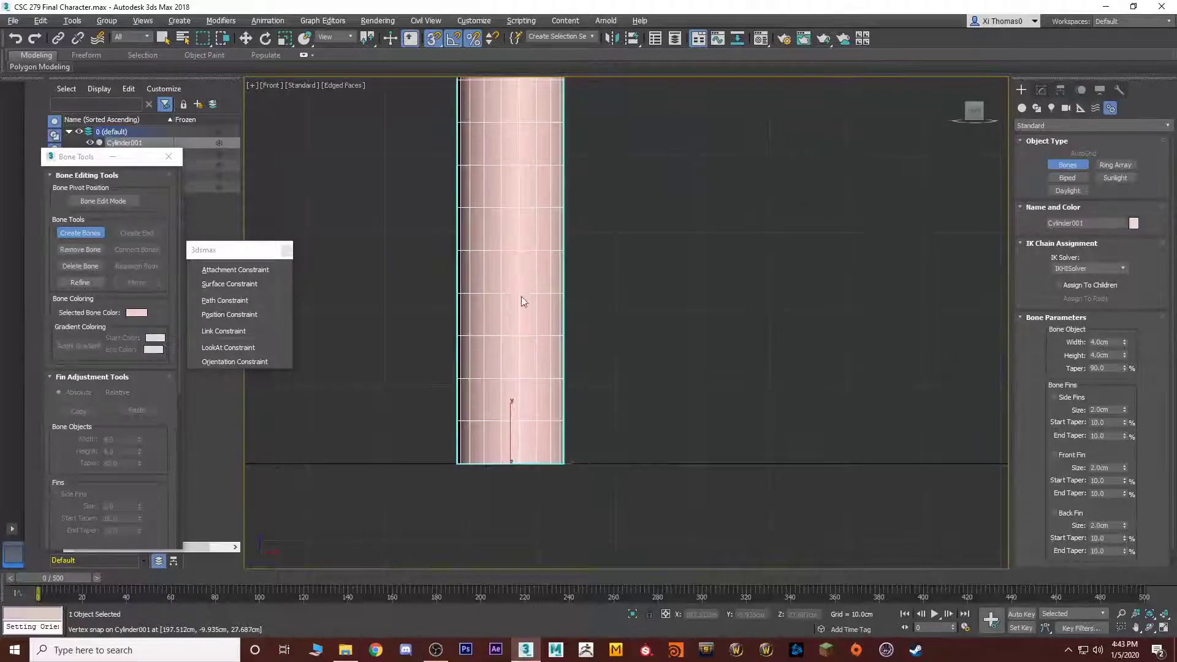
Build a vertical chain of three bones plus an end bone from the cylinder's base to its top, snapping to its vertices
left_click(520, 465)
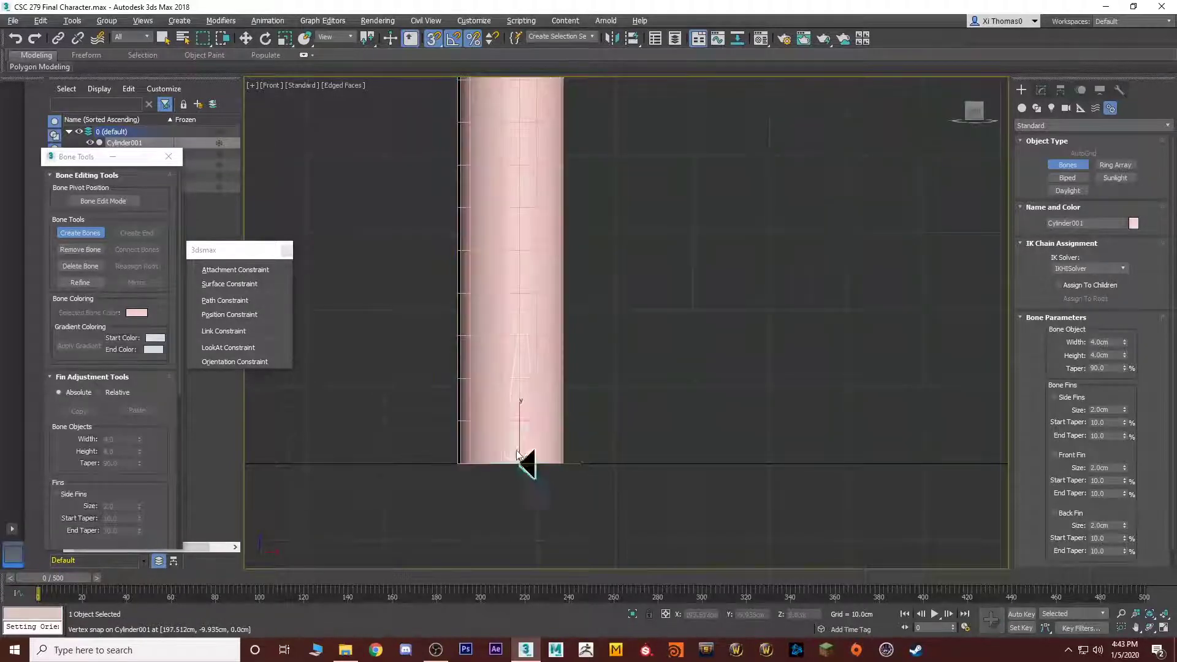
left_click(524, 252)
middle_click_drag(520, 183, 510, 464)
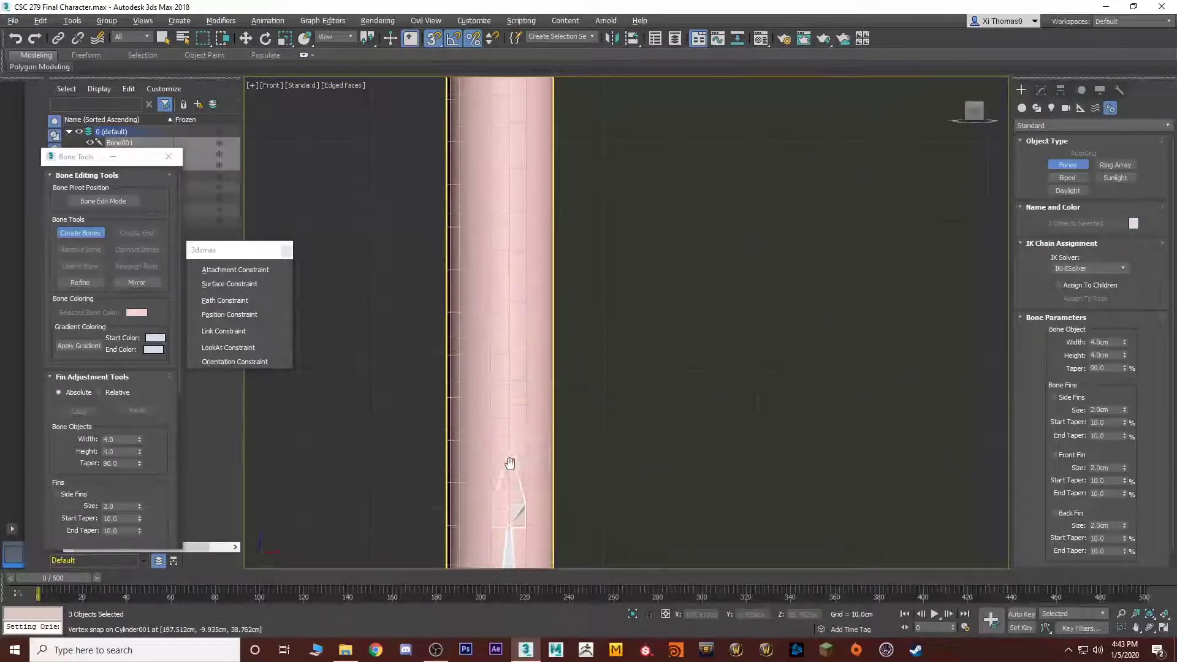
left_click(510, 273)
middle_click_drag(512, 261, 527, 285)
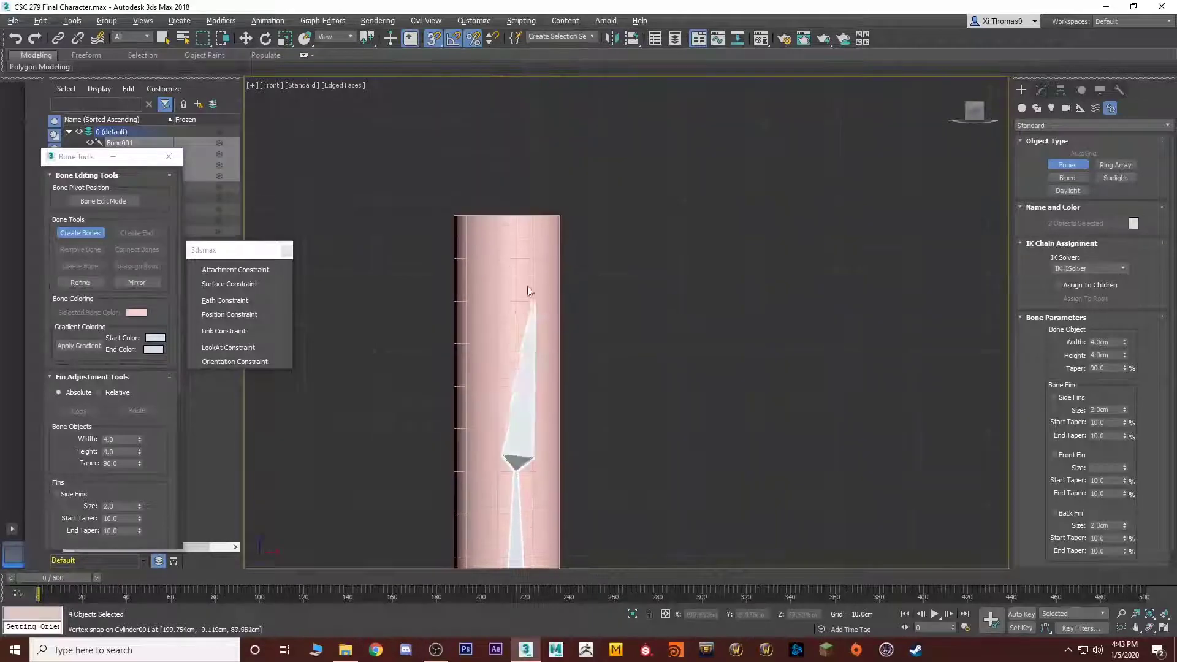
left_click(516, 218)
right_click(517, 218)
scroll(631, 219, "down", 3)
Move the whole bone chain out of the cylinder in the Perspective view, about 64 cm along negative Y
key("alt+w")
right_click(762, 450)
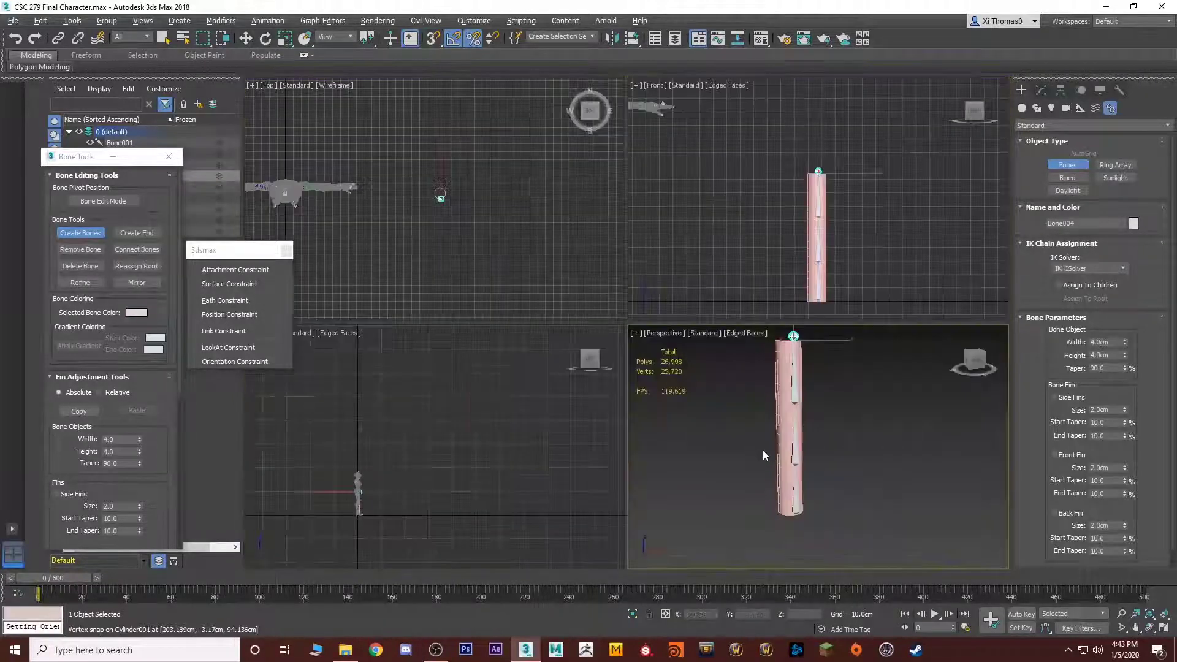
key("alt+w")
middle_click_drag(695, 433, 668, 442, "alt")
key("w")
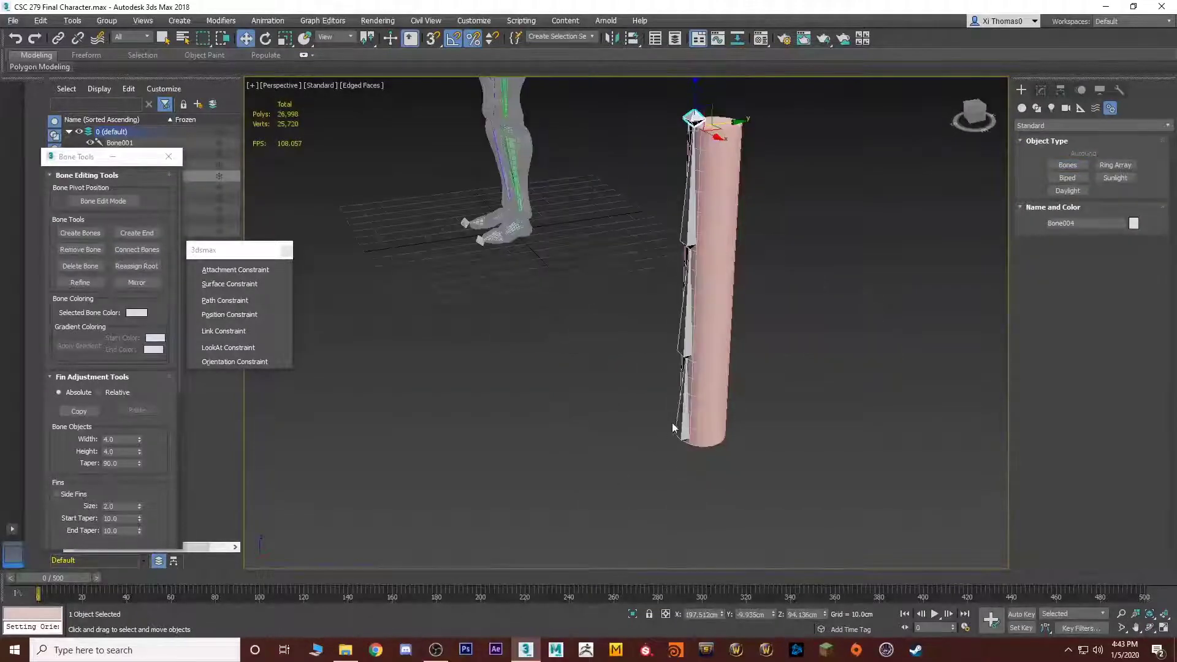
left_click(684, 424)
left_click_drag(685, 425, 469, 478)
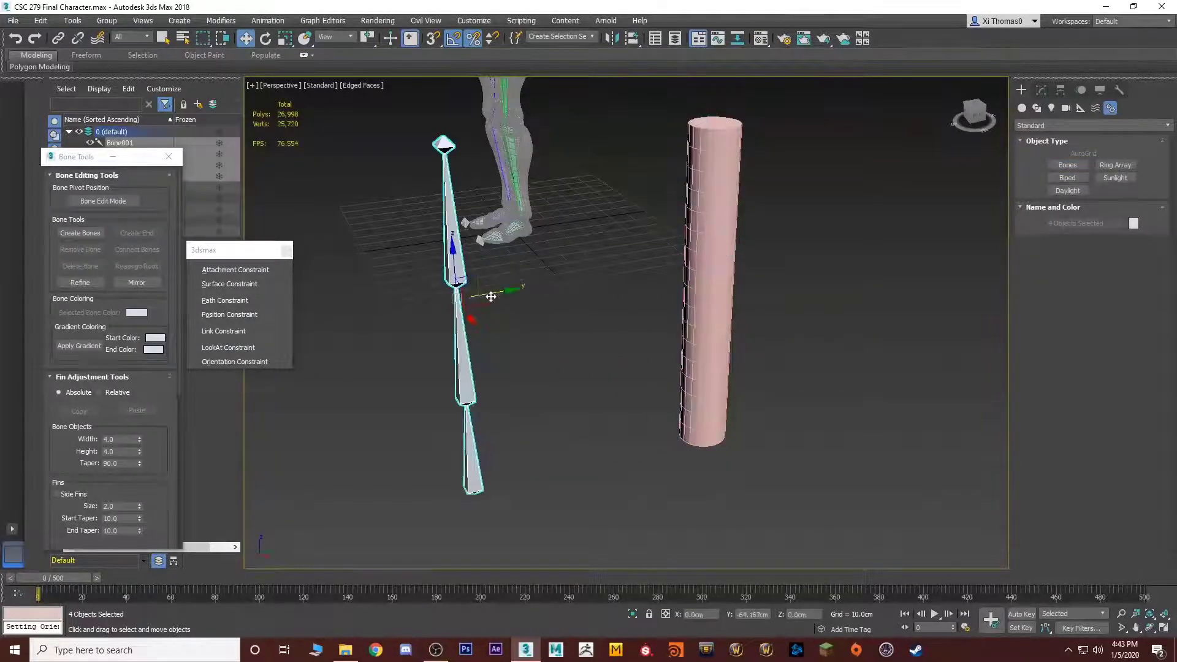
left_click(524, 380)
Rotate the third bone of the chain as a test and undo the rotation
middle_click_drag(524, 377, 516, 388, "alt")
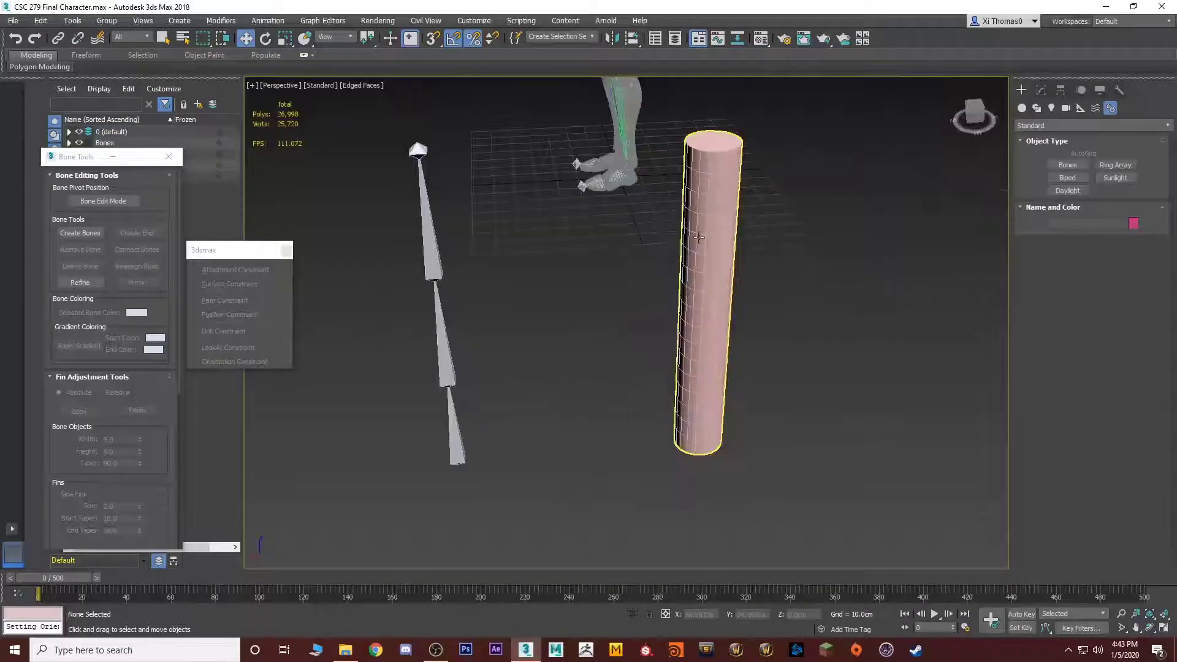
left_click(427, 266)
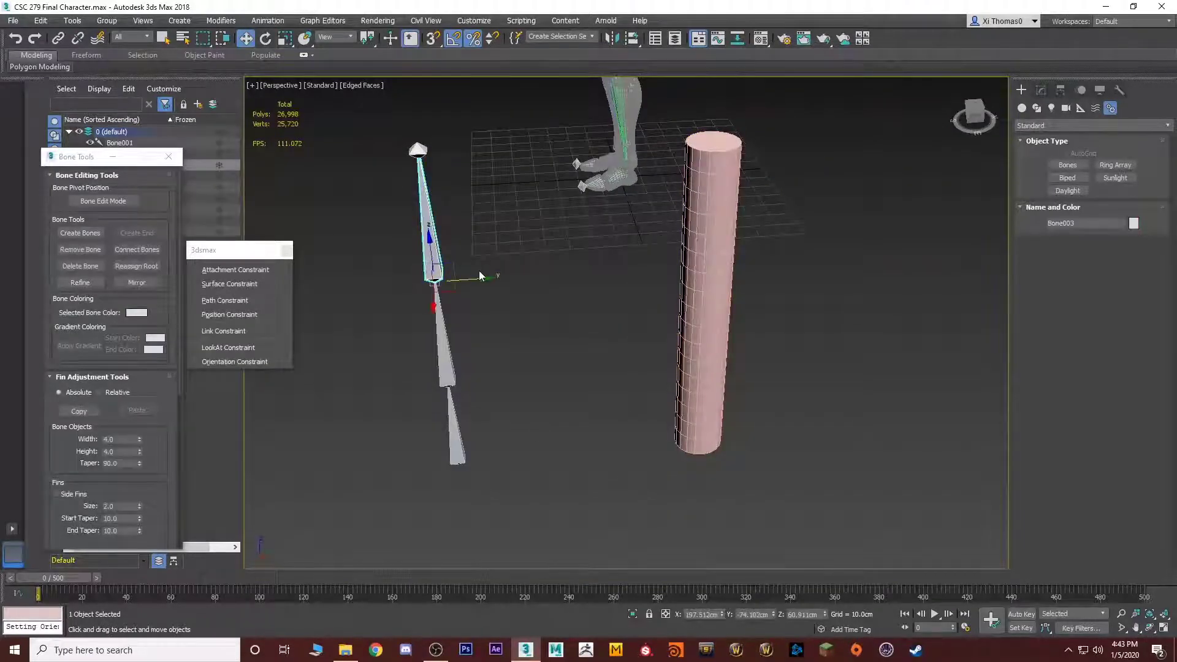
key("e")
left_click_drag(444, 251, 481, 276)
key("ctrl+z")
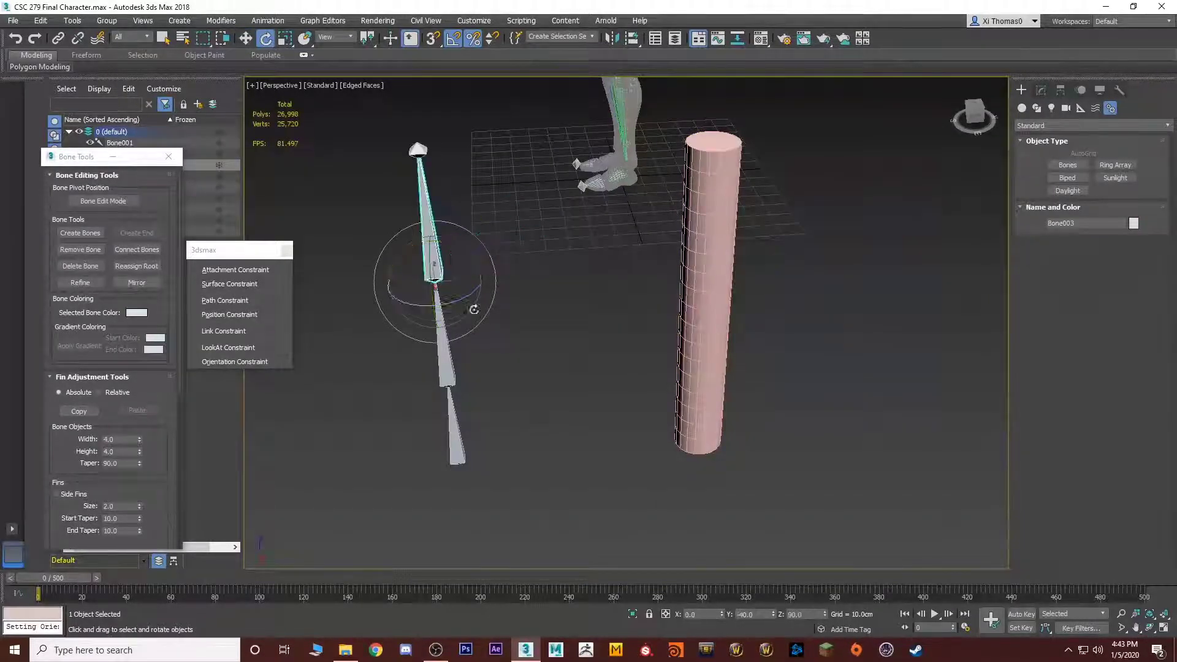
left_click(447, 355)
left_click_drag(470, 342, 526, 341)
left_click(525, 341)
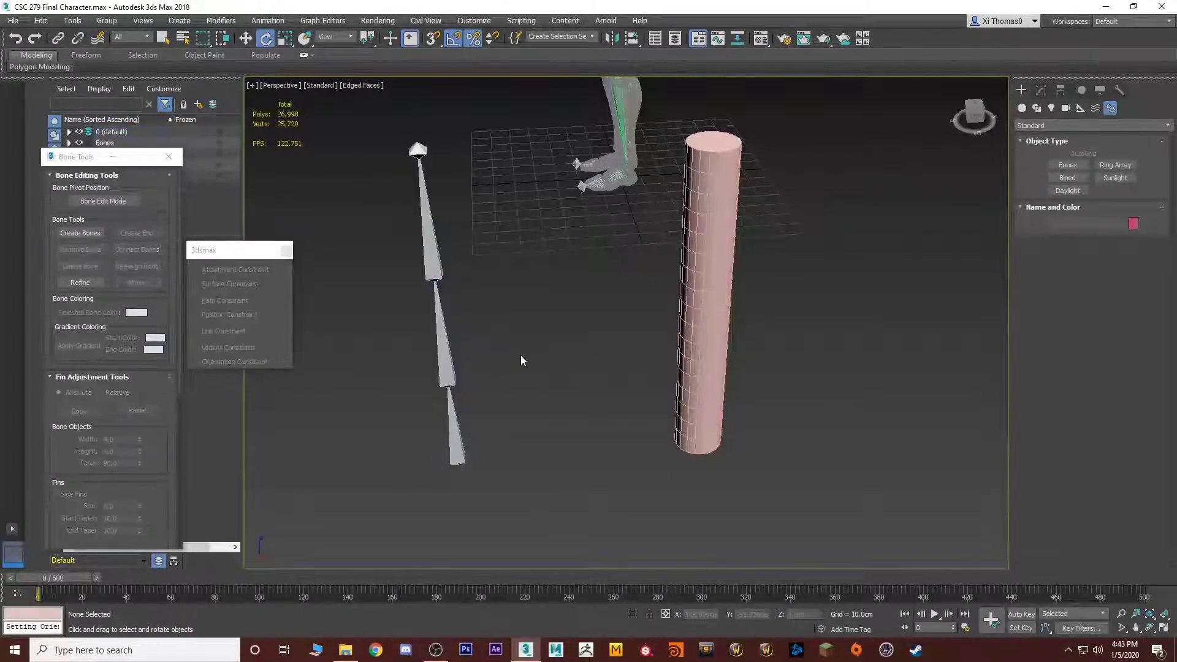
Hide the cylinder, keeping the bone chain and the character visible
left_click(699, 355)
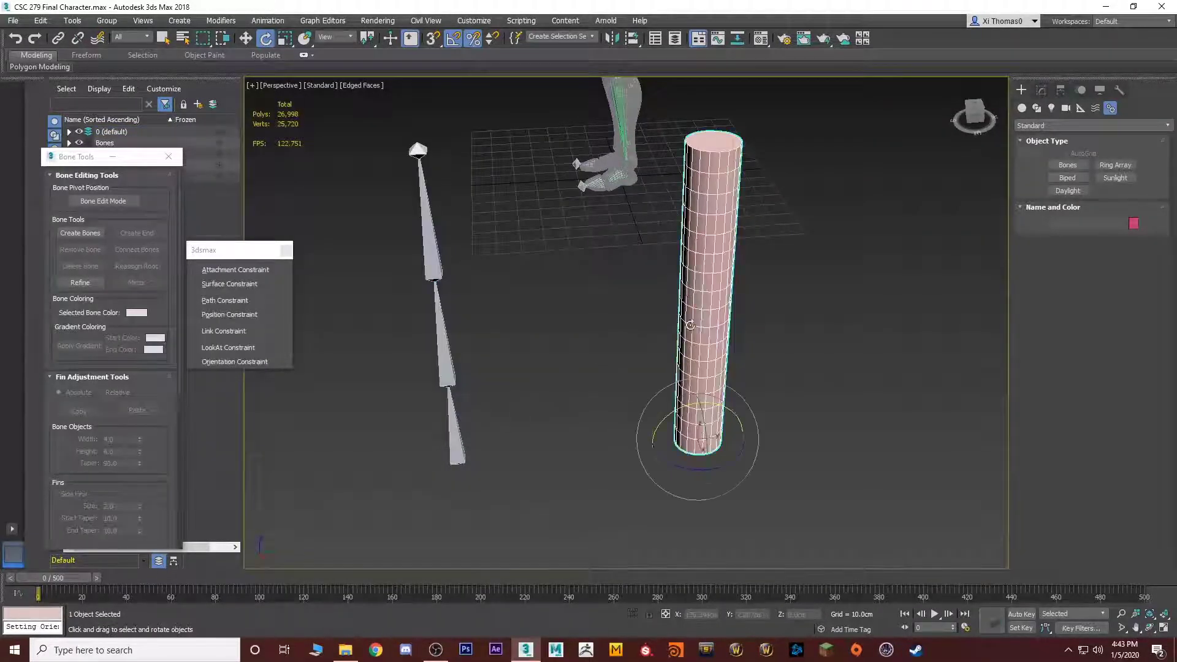
right_click(733, 326)
left_click(765, 272)
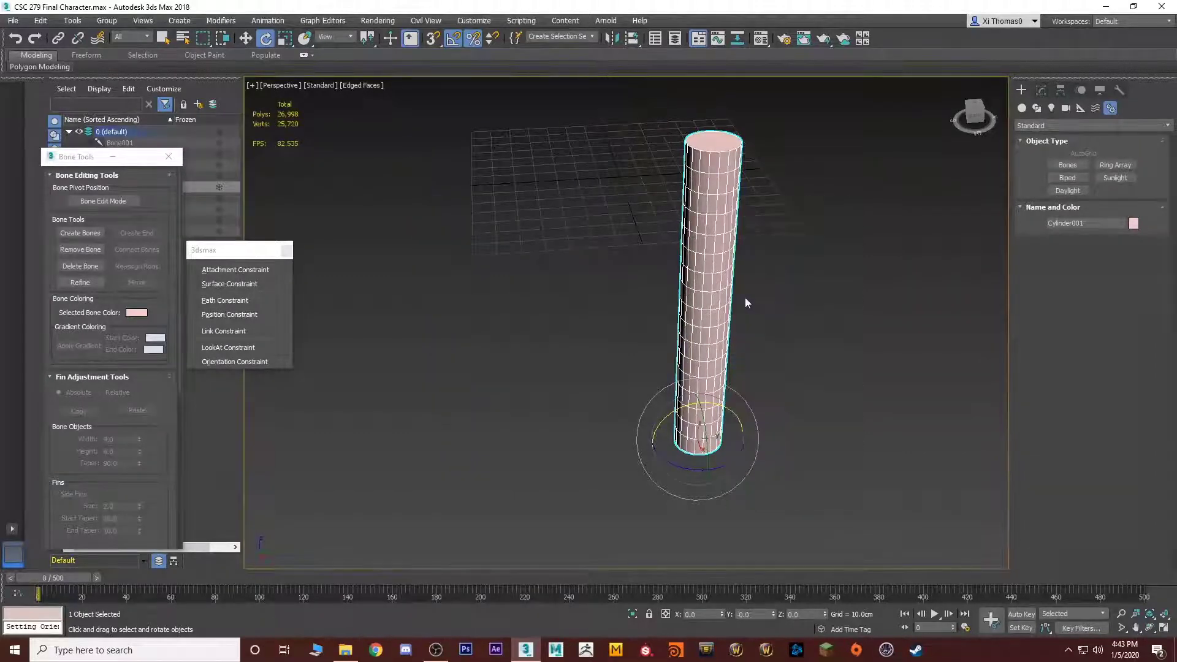
key("ctrl+z")
right_click(704, 294)
left_click(734, 245)
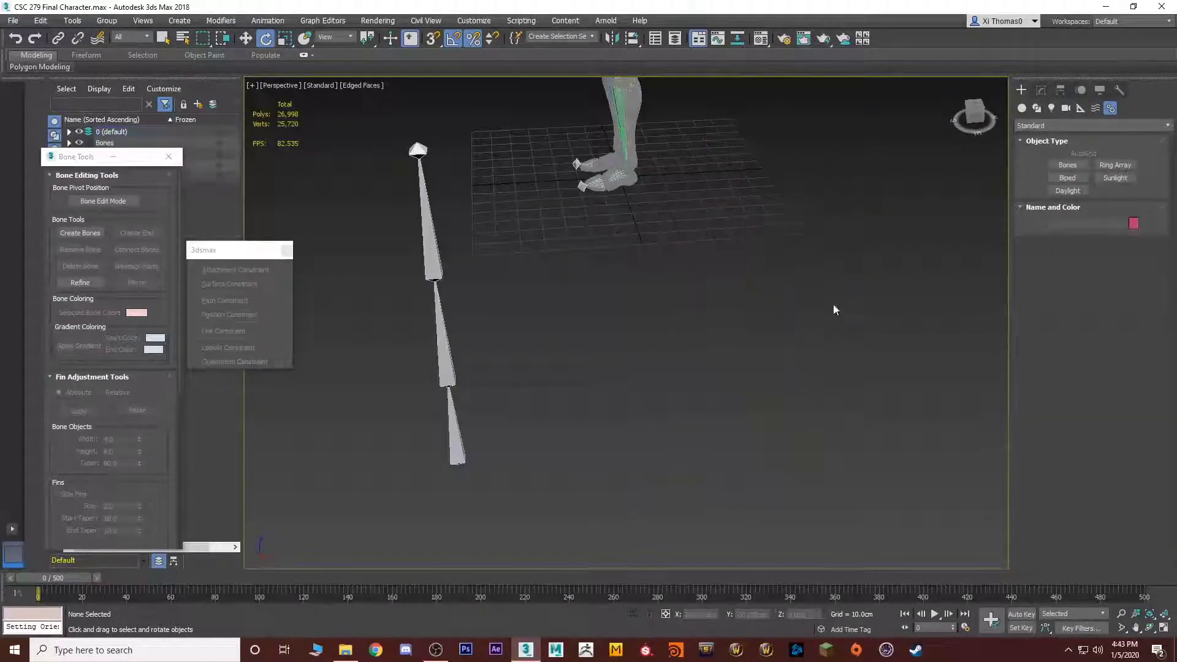
Select the whole bone chain and frame it in the Perspective view, then clear the selection
double_click(449, 428)
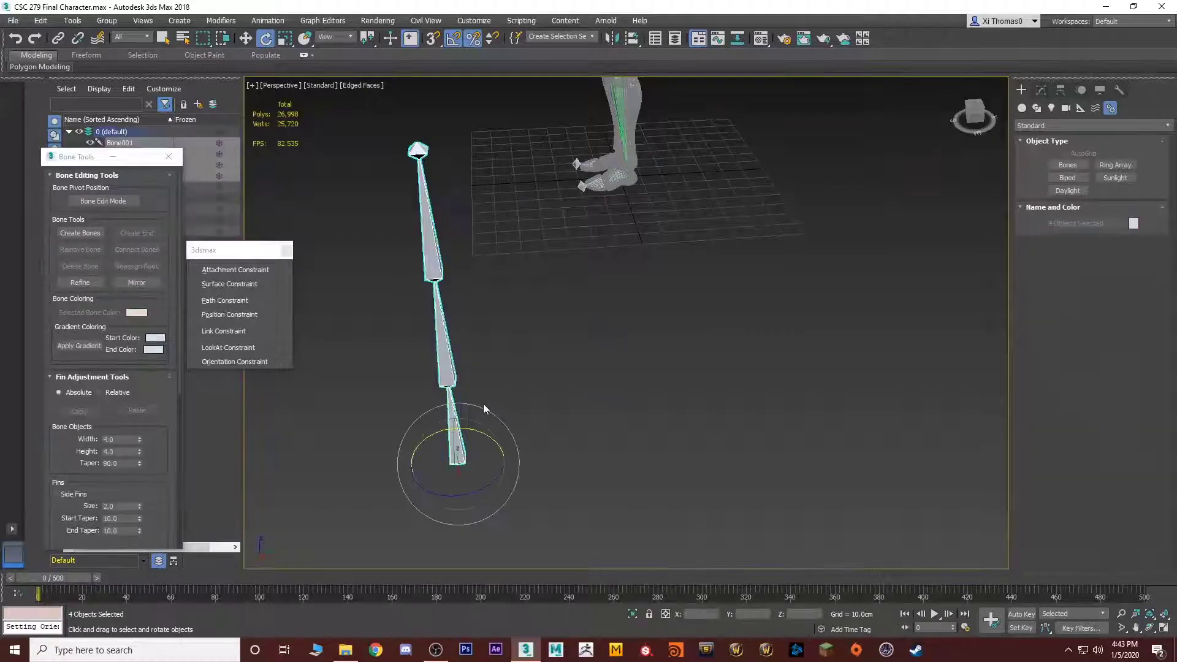
key("z")
key("q")
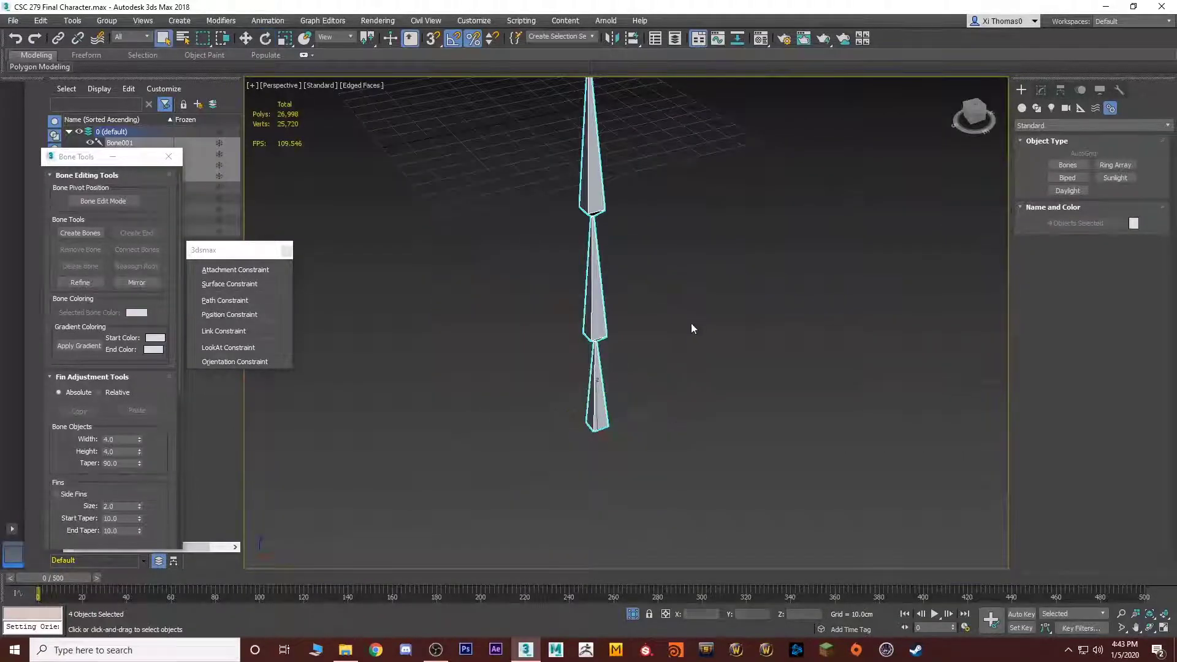
scroll(690, 323, "down", 3)
left_click(627, 378)
Test-rotate the middle bone with Auto Key on, undo the rotation and turn Auto Key off
left_click(588, 345)
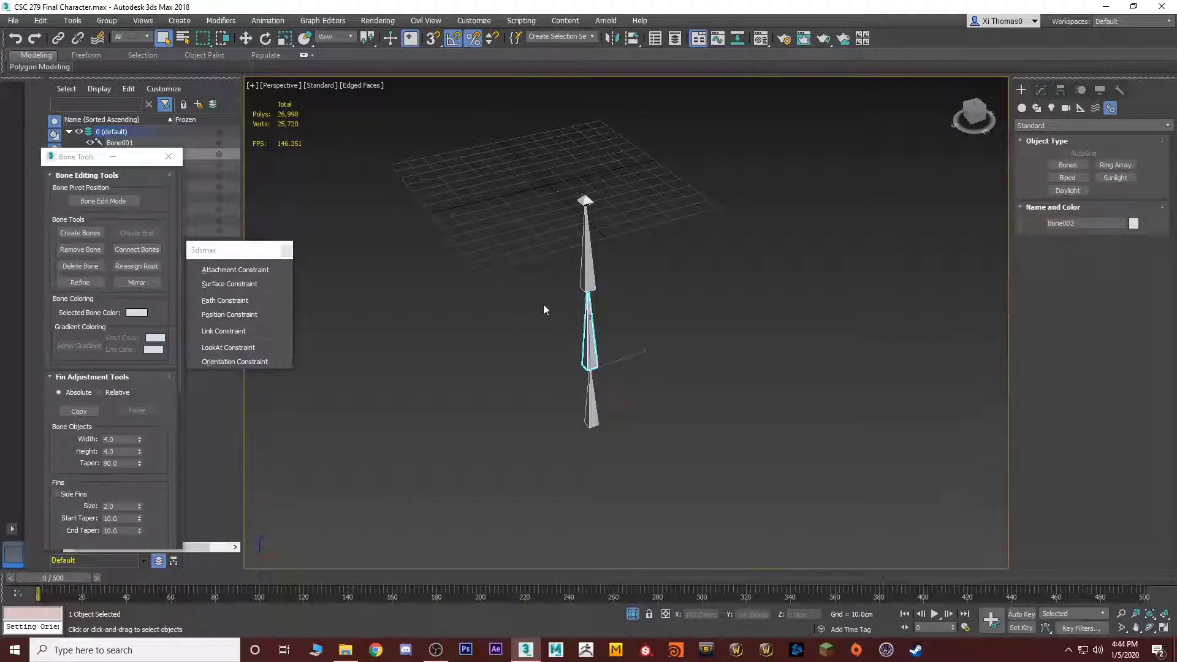
key("n")
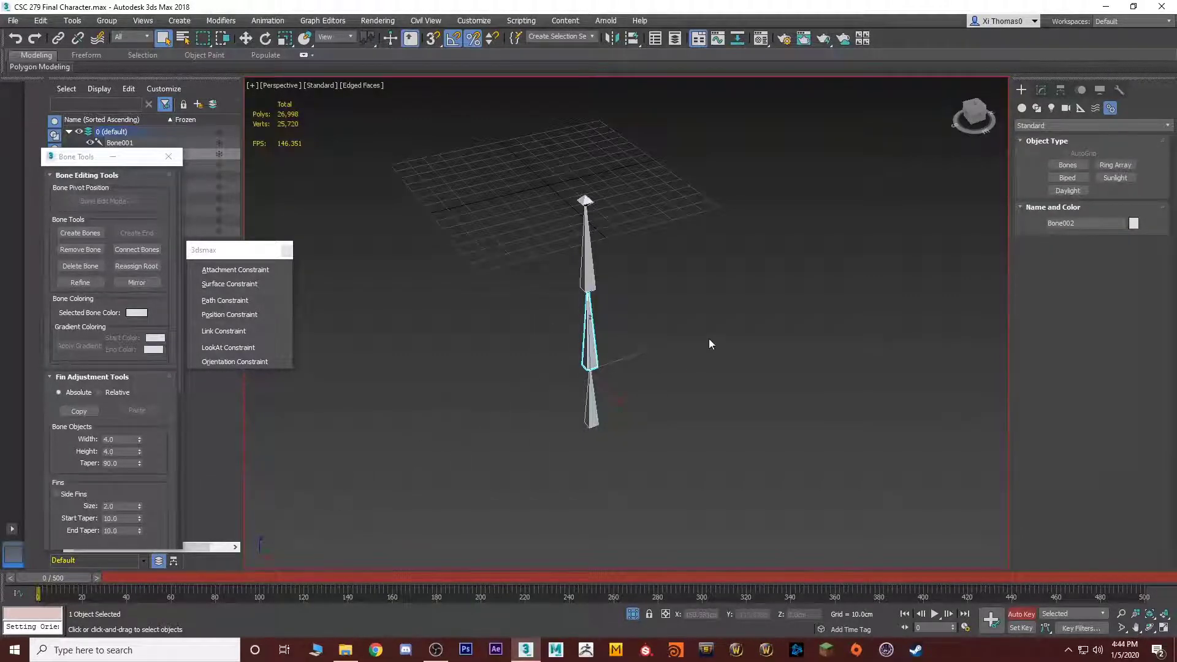
key("e")
left_click_drag(606, 309, 447, 389)
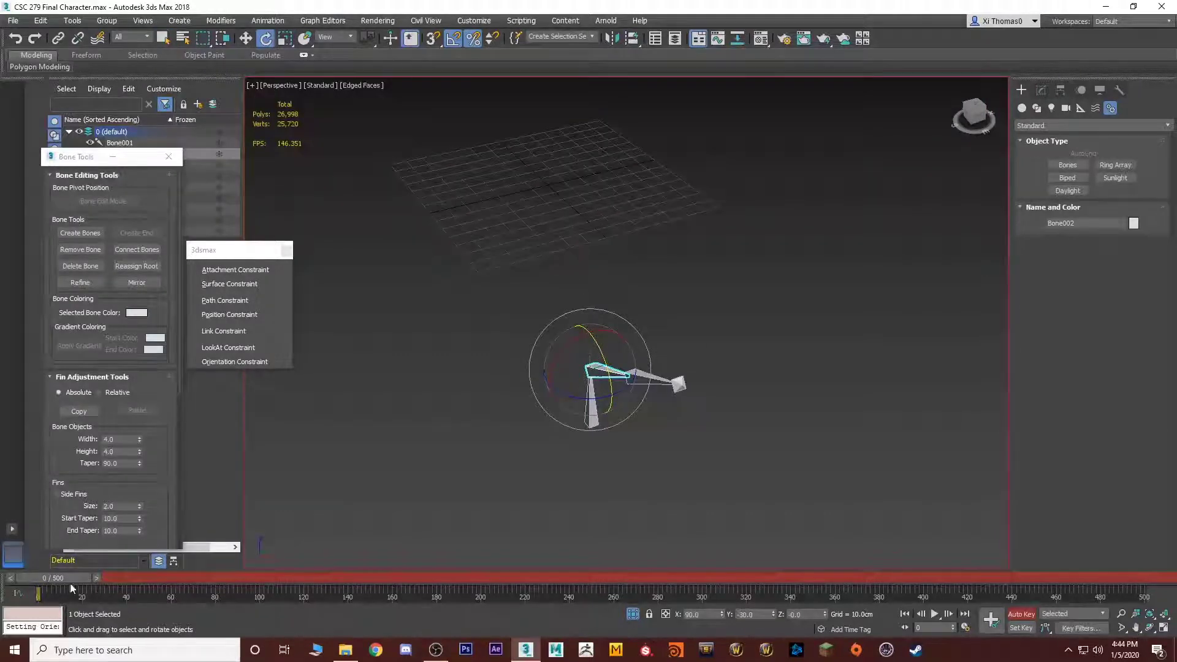
key("ctrl+z")
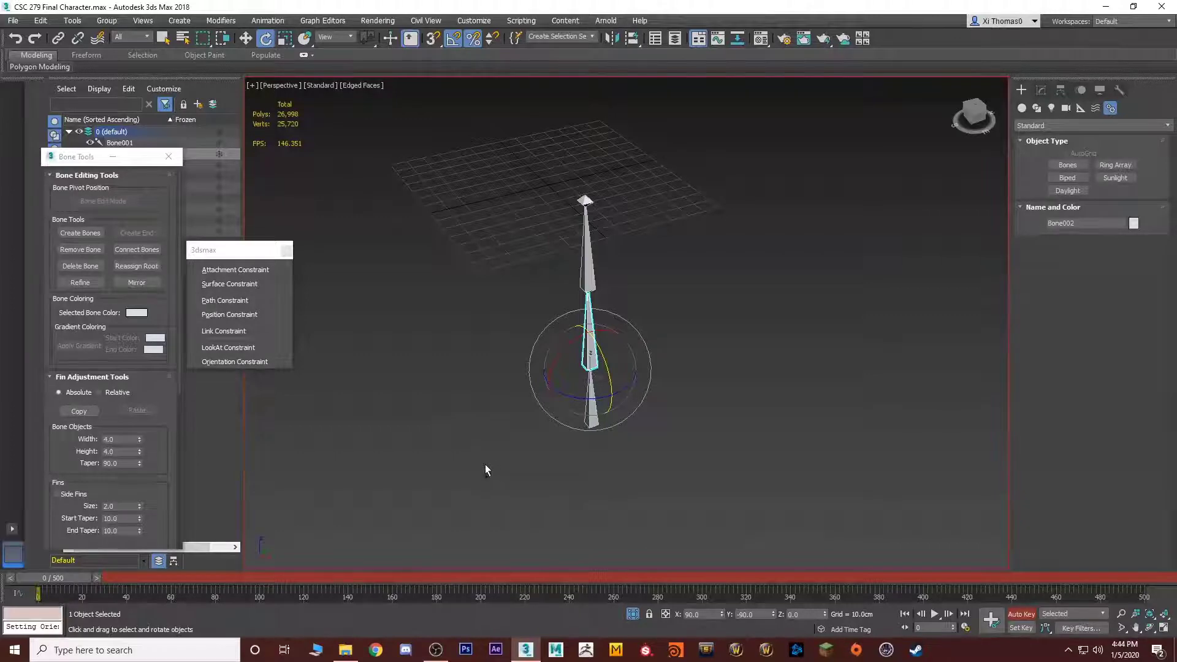
key("ctrl+x")
key("ctrl+x")
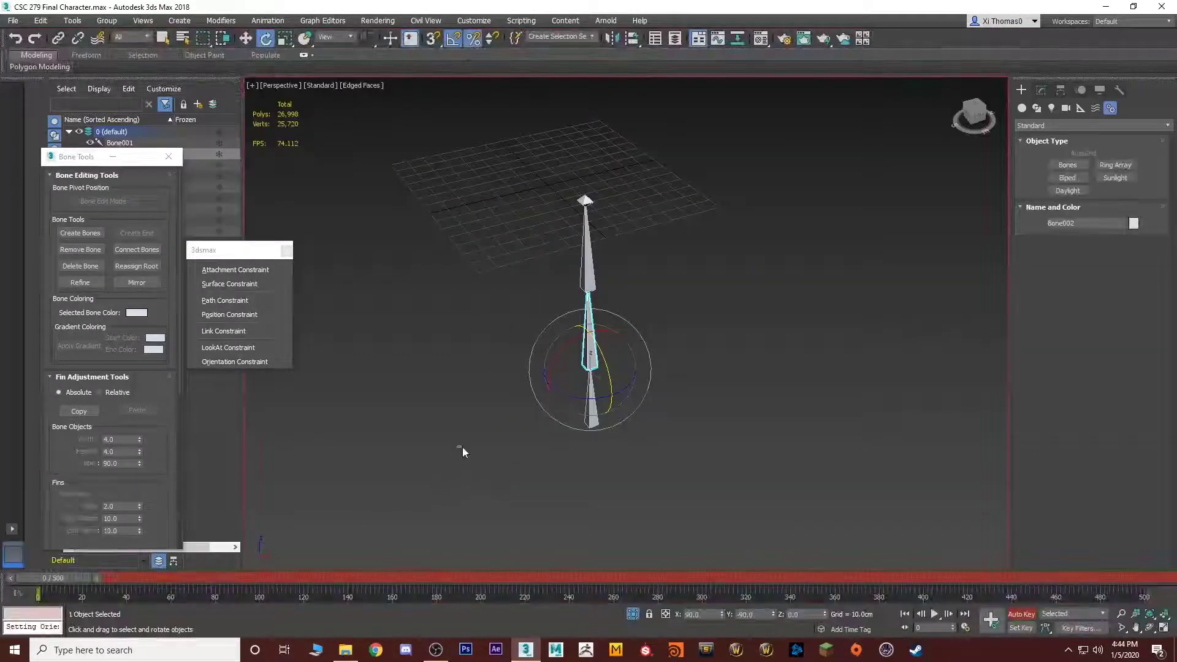
left_click(492, 424)
key("n")
Create a 20 cm box-style Point helper beside the bone chain and copy it about 31 cm along negative X
middle_click_drag(491, 421, 413, 446)
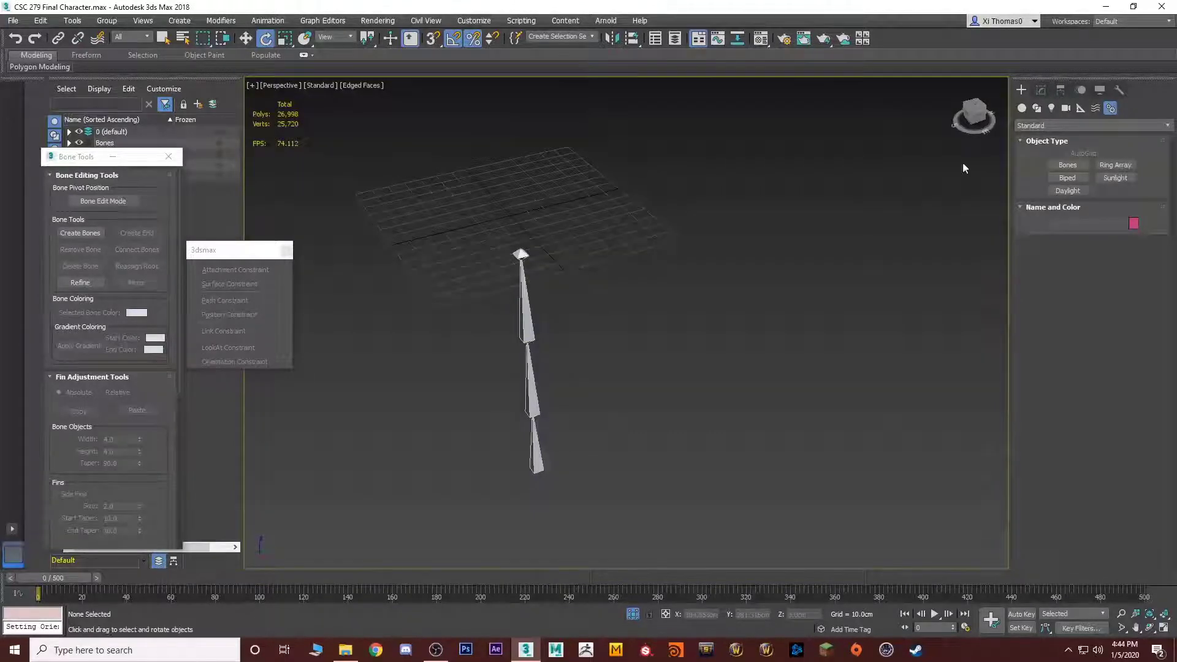
middle_click_drag(760, 221, 822, 137)
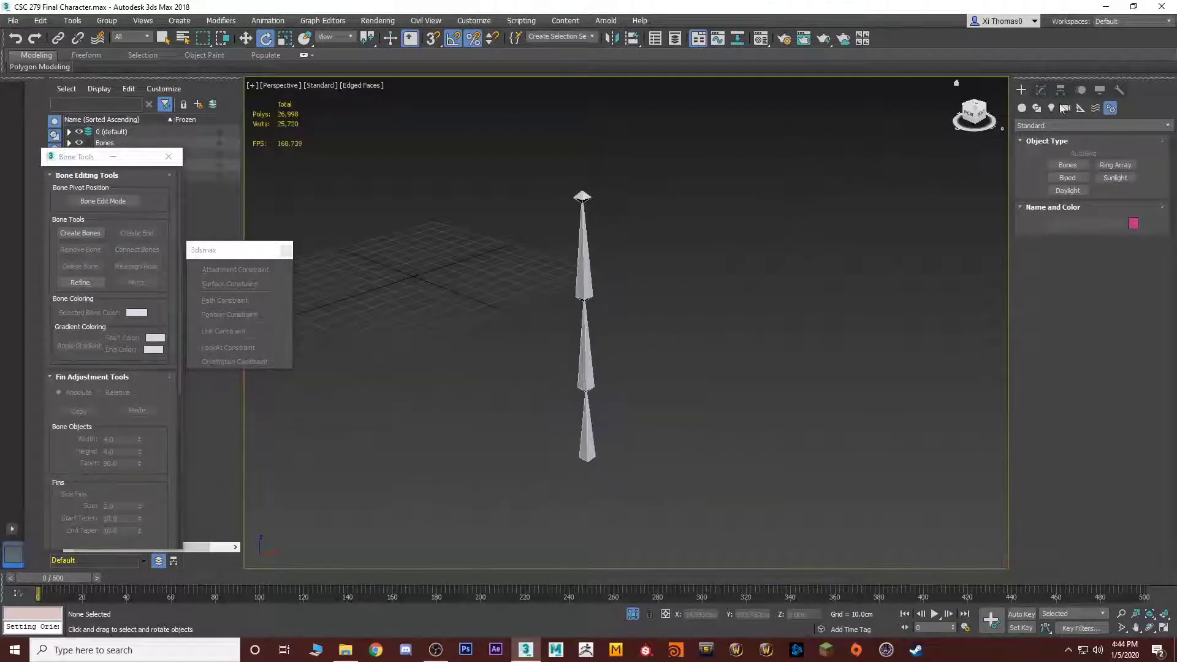
left_click(1081, 108)
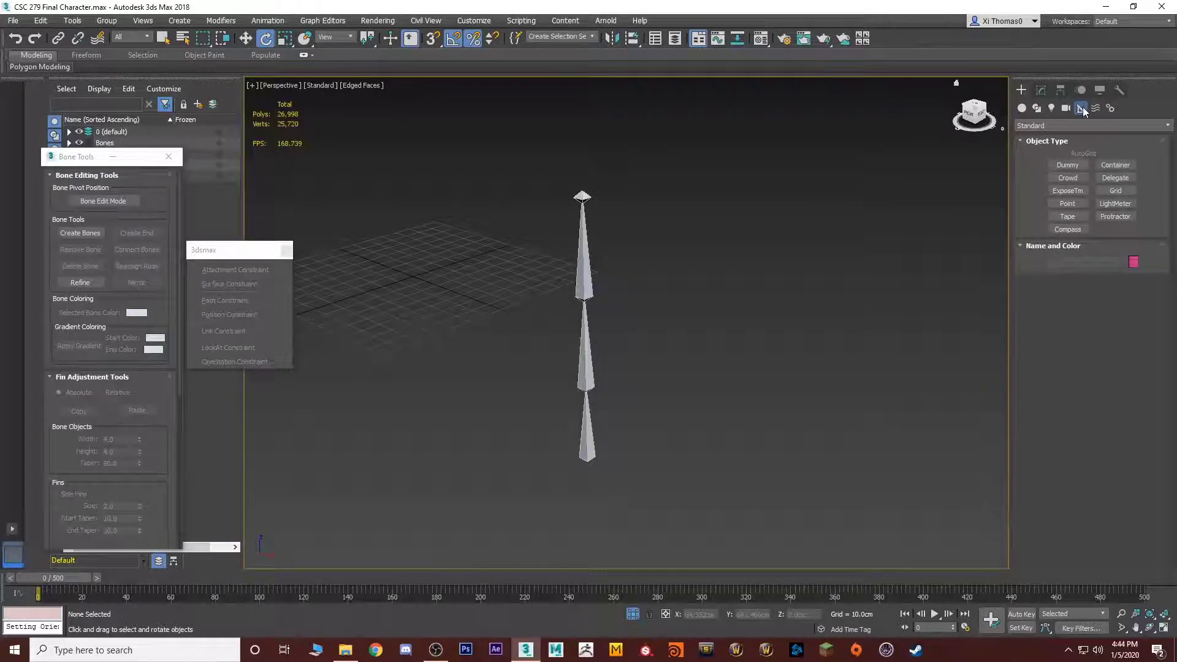
left_click(1072, 206)
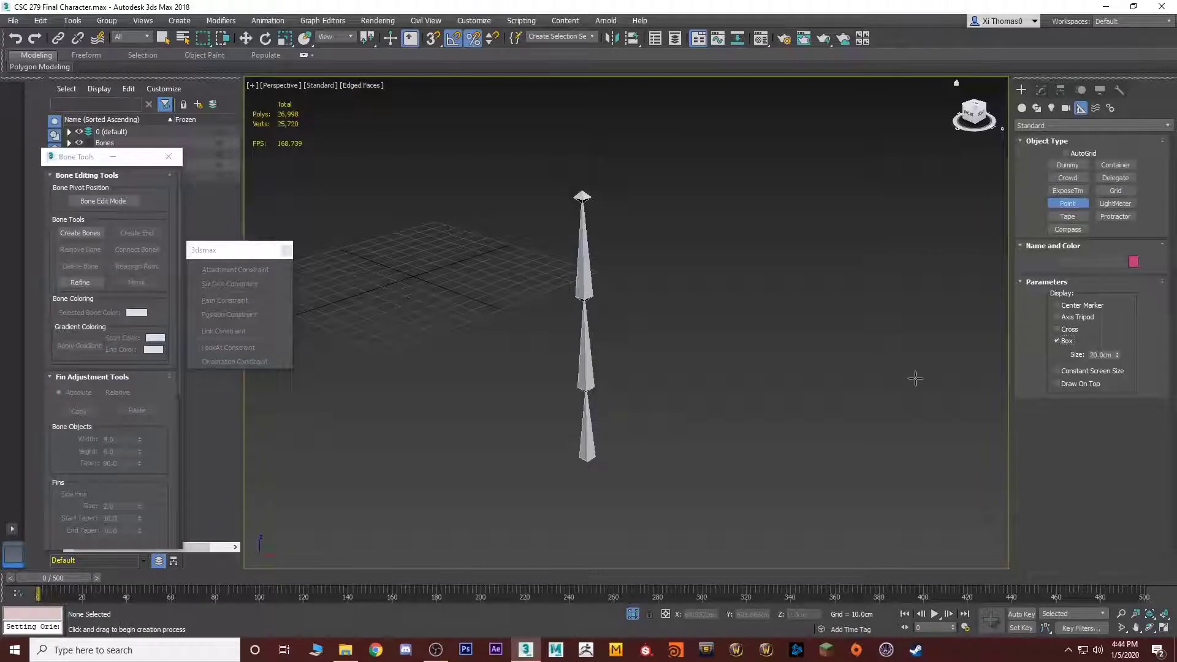
left_click(791, 386)
key("w")
left_click_drag(826, 401, 764, 379, "shift")
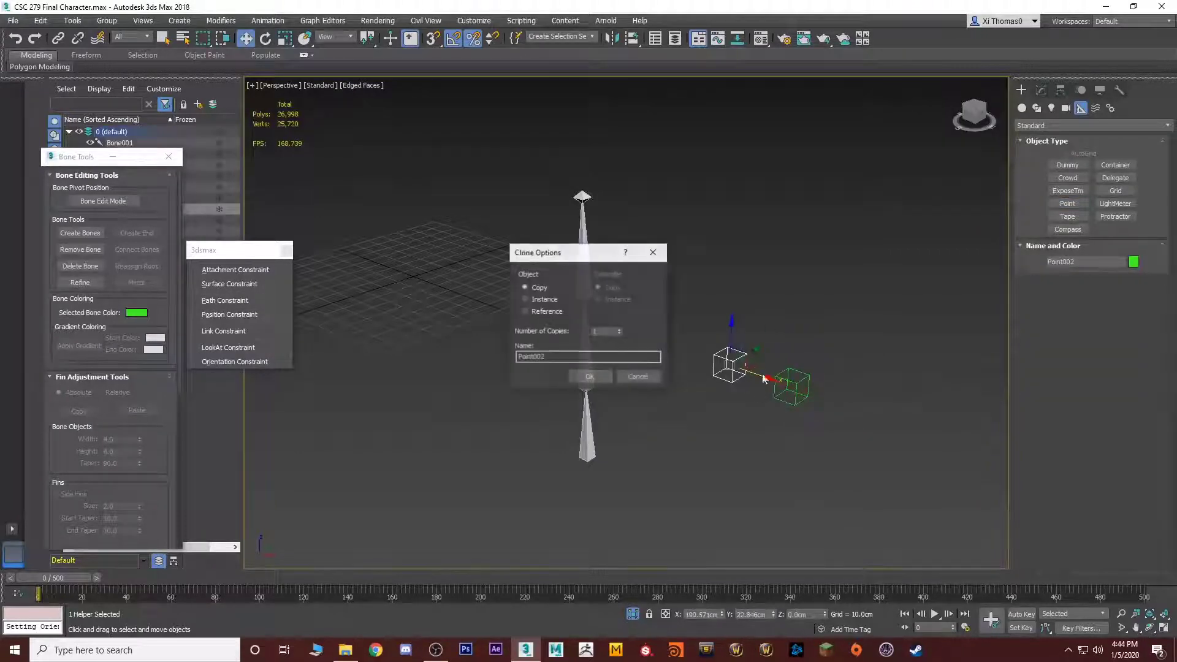
left_click(590, 376)
key("q")
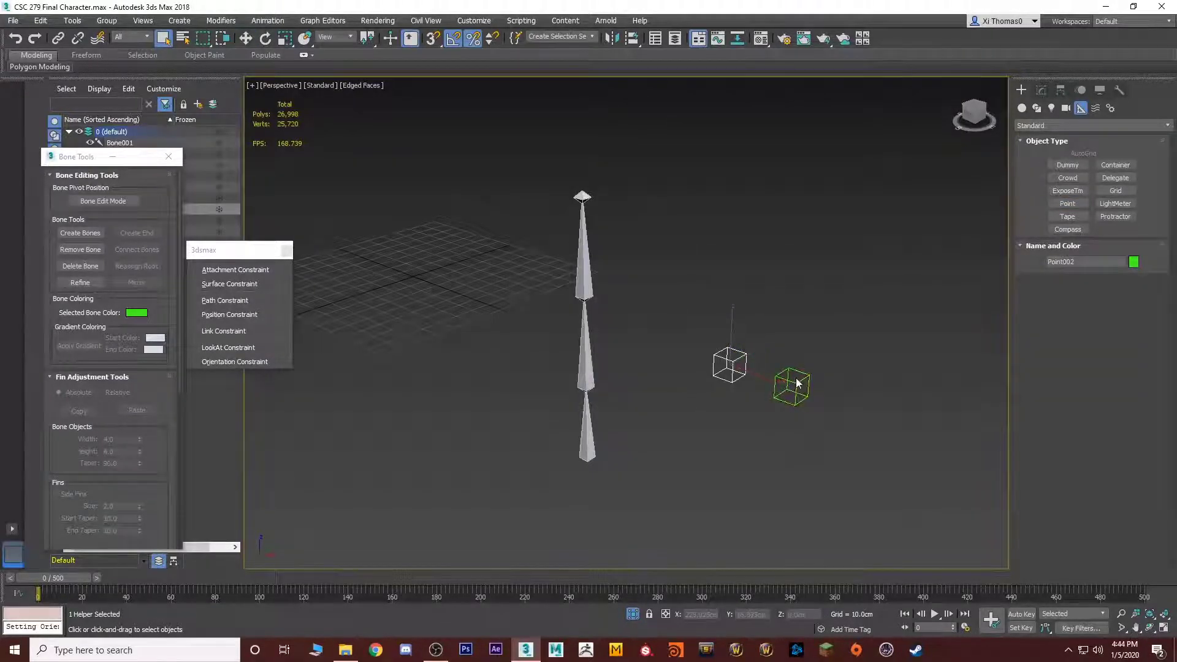
Draw a renderable circle spline with 1.0 cm thickness beyond the point helpers and duplicate it
left_click(730, 365)
scroll(616, 358, "up", 5)
scroll(682, 387, "down", 4)
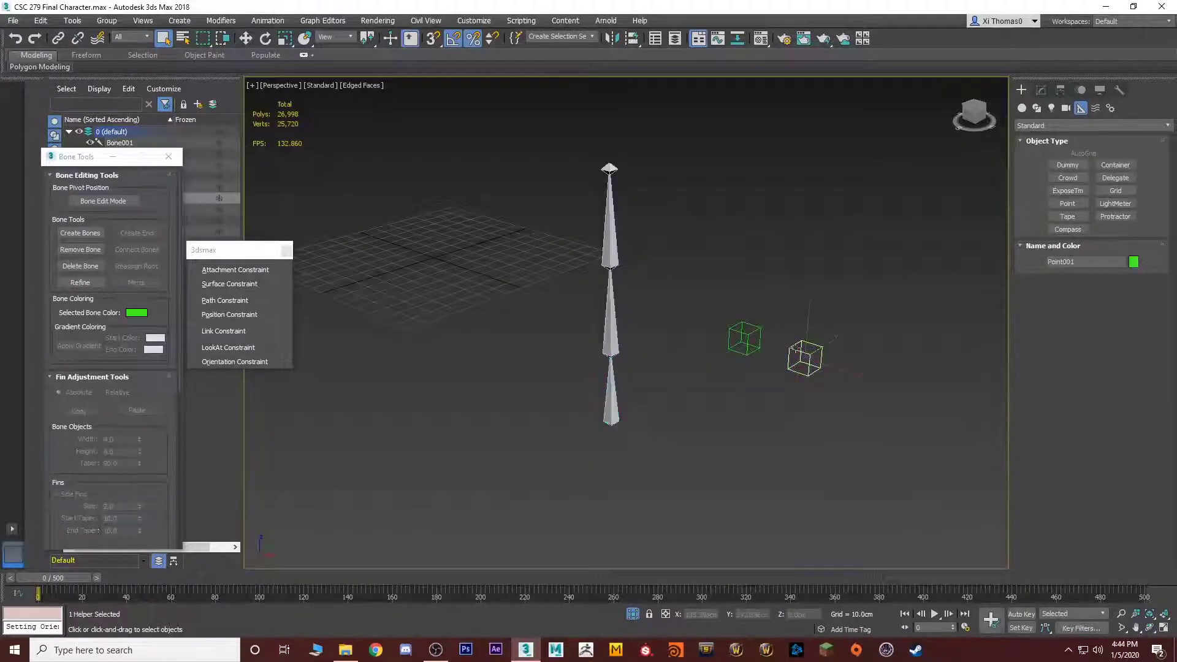
left_click(1036, 109)
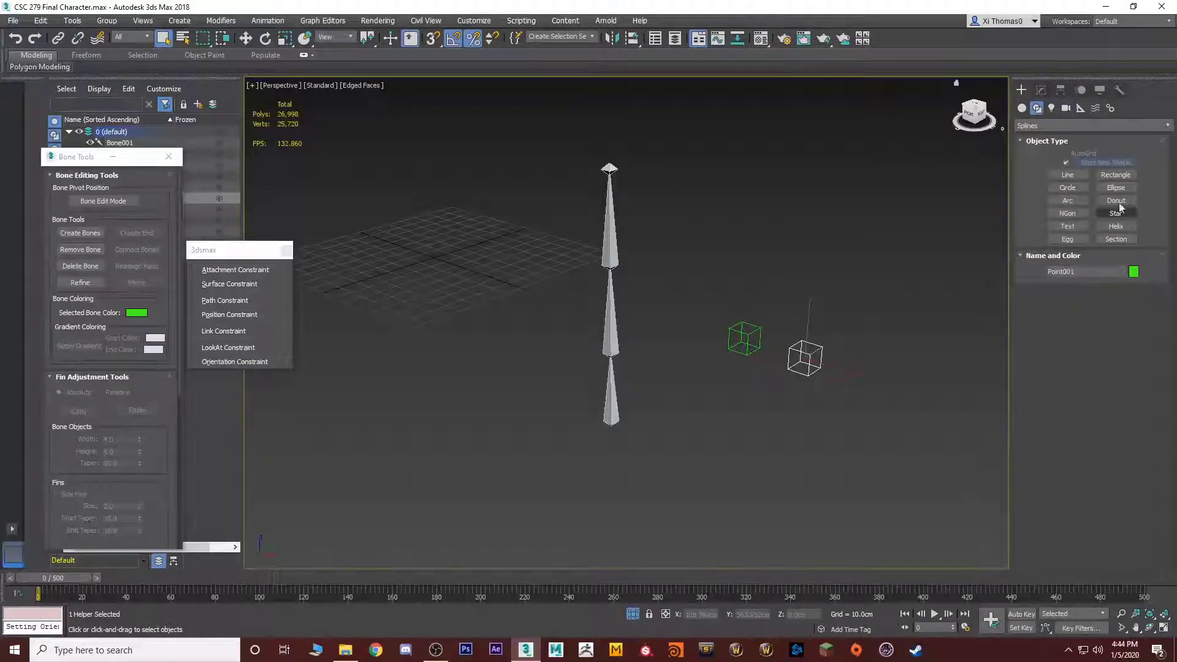
left_click(1067, 188)
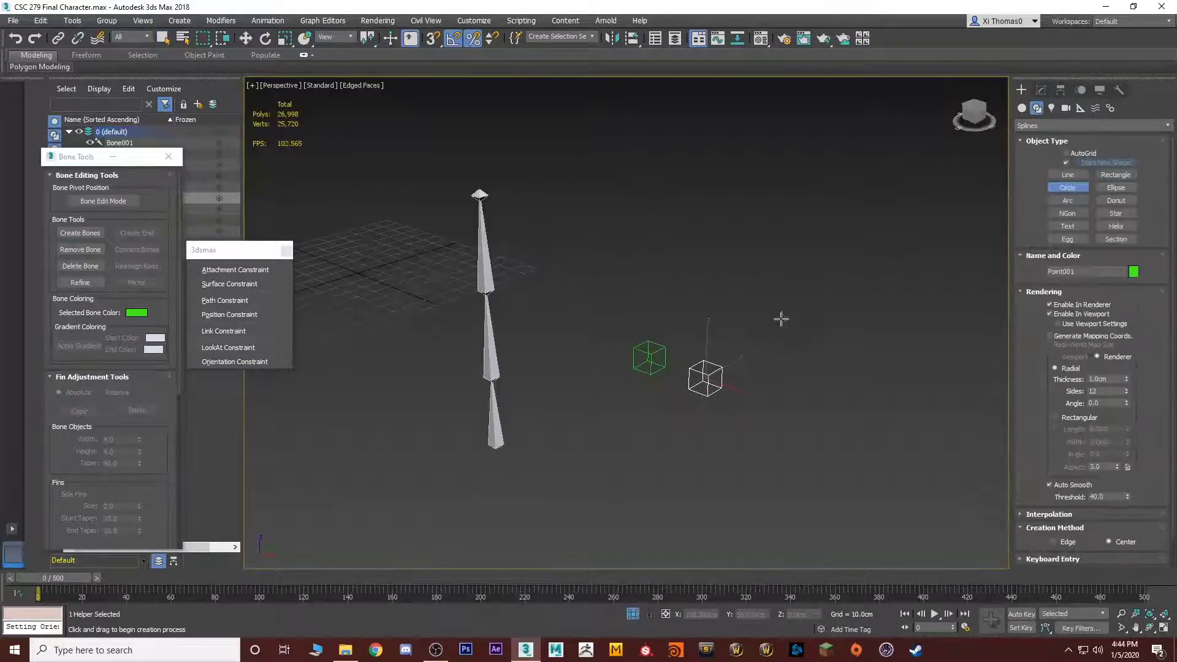
left_click_drag(843, 328, 781, 310)
right_click(852, 337)
key("w")
left_click(622, 383)
left_click(802, 410)
Examine the pivots of the first point helper and the two lowest bones in the chain
mouse_move(797, 405)
middle_mouse_down("alt")
mouse_move(754, 367)
mouse_move(740, 402)
mouse_move(683, 429)
middle_mouse_up("alt")
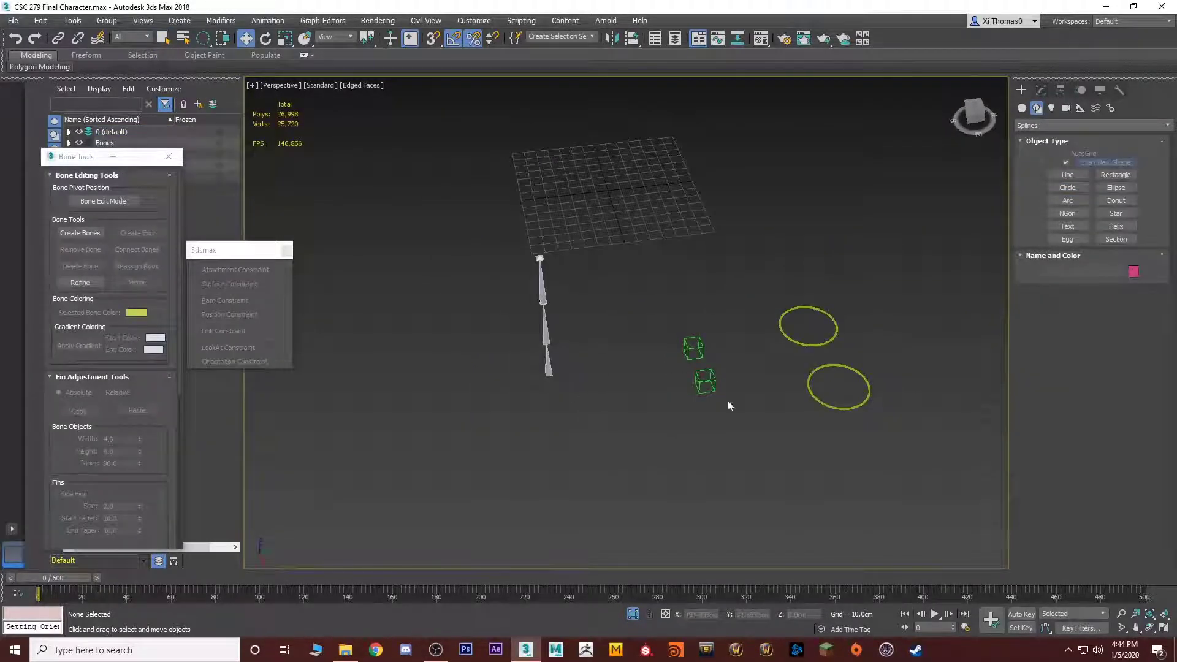
middle_click_drag(808, 329, 747, 395, "alt")
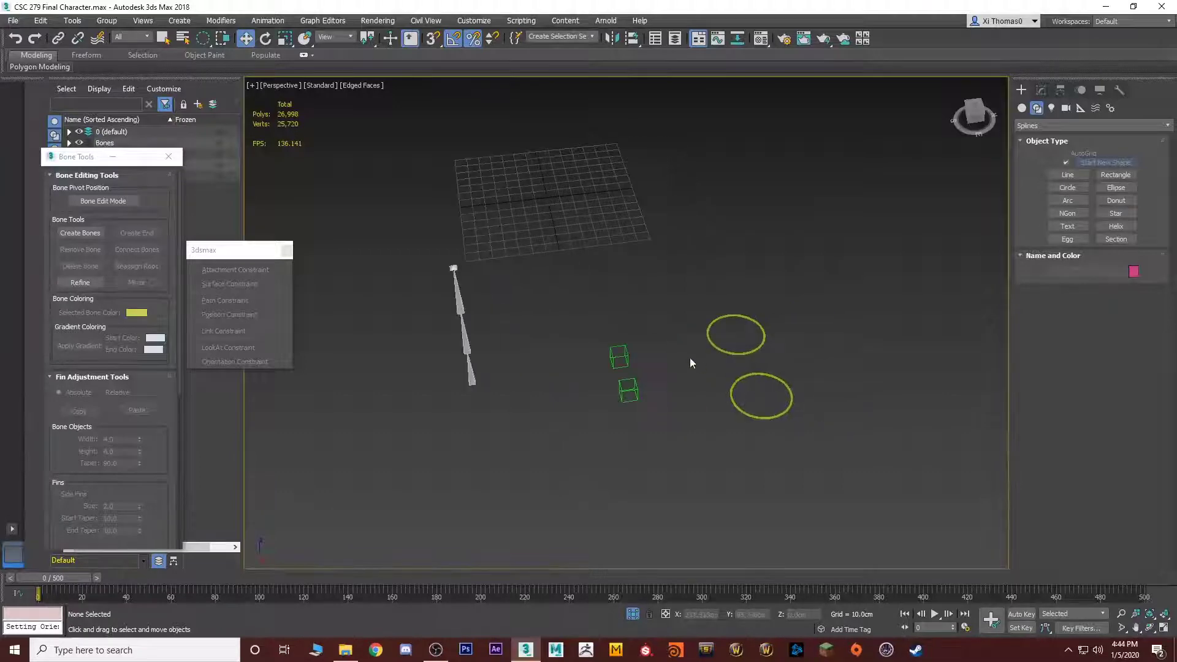
middle_click_drag(690, 362, 767, 375, "alt")
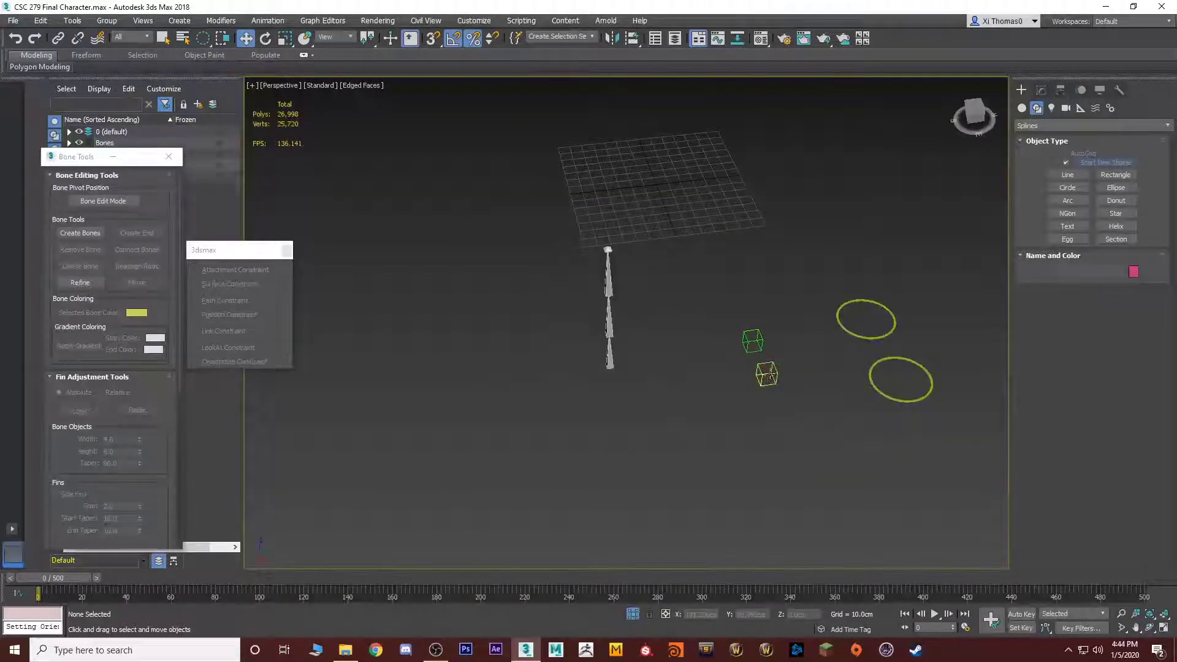
left_click(766, 375)
middle_click_drag(621, 361, 650, 398, "alt")
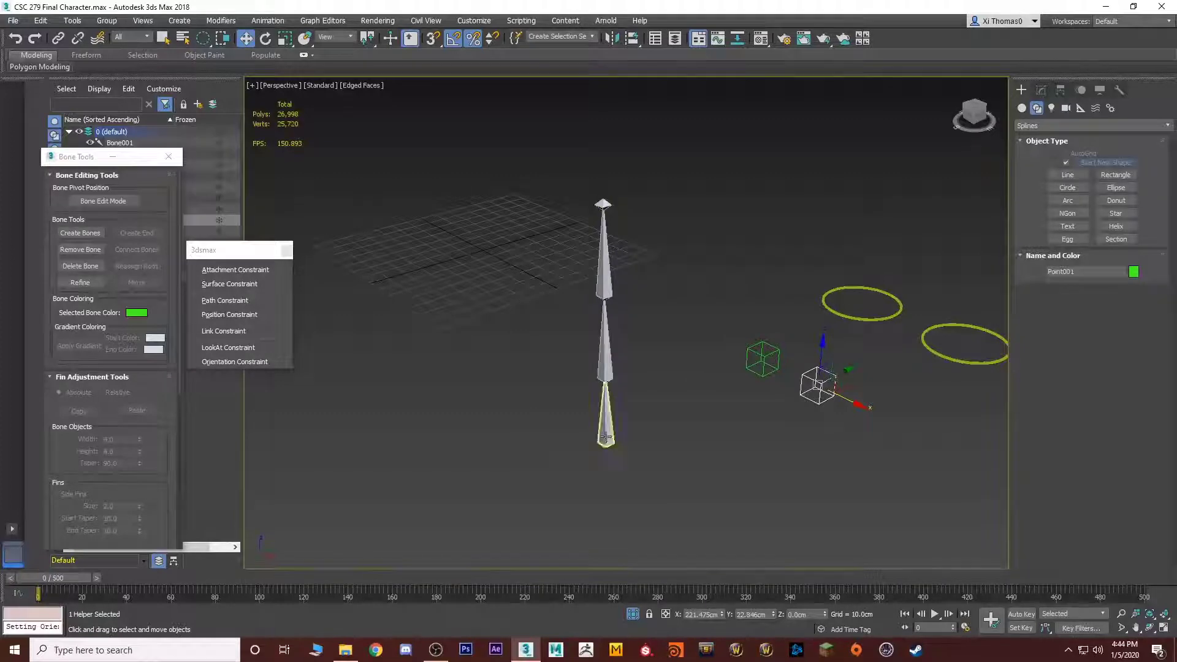
left_click(711, 418)
left_click(815, 384)
middle_click_drag(796, 386, 678, 383, "alt")
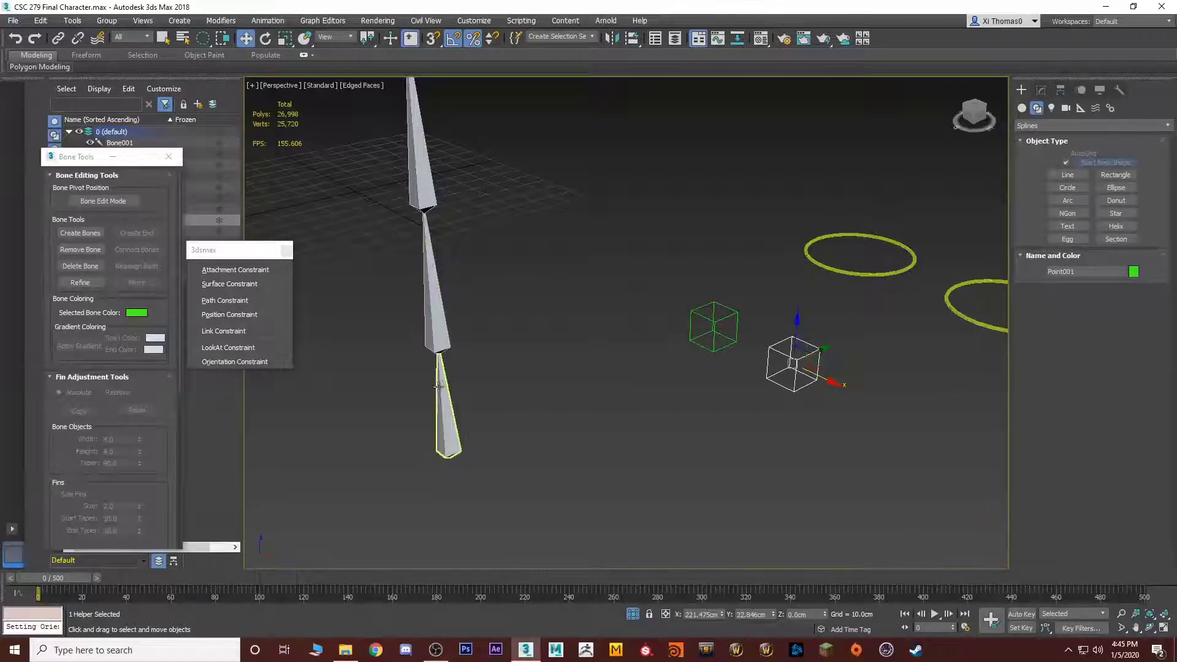
left_click(440, 393)
mouse_move(500, 409)
middle_mouse_down("alt")
mouse_move(548, 416)
mouse_move(500, 422)
middle_mouse_up("alt")
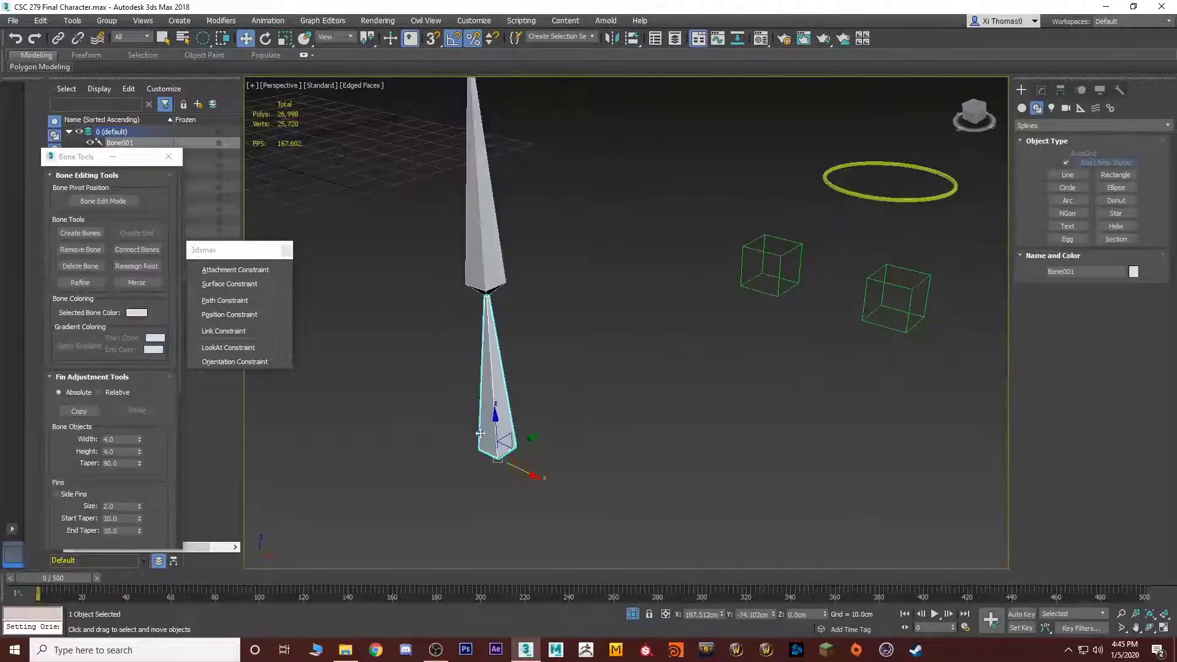
left_click(494, 269)
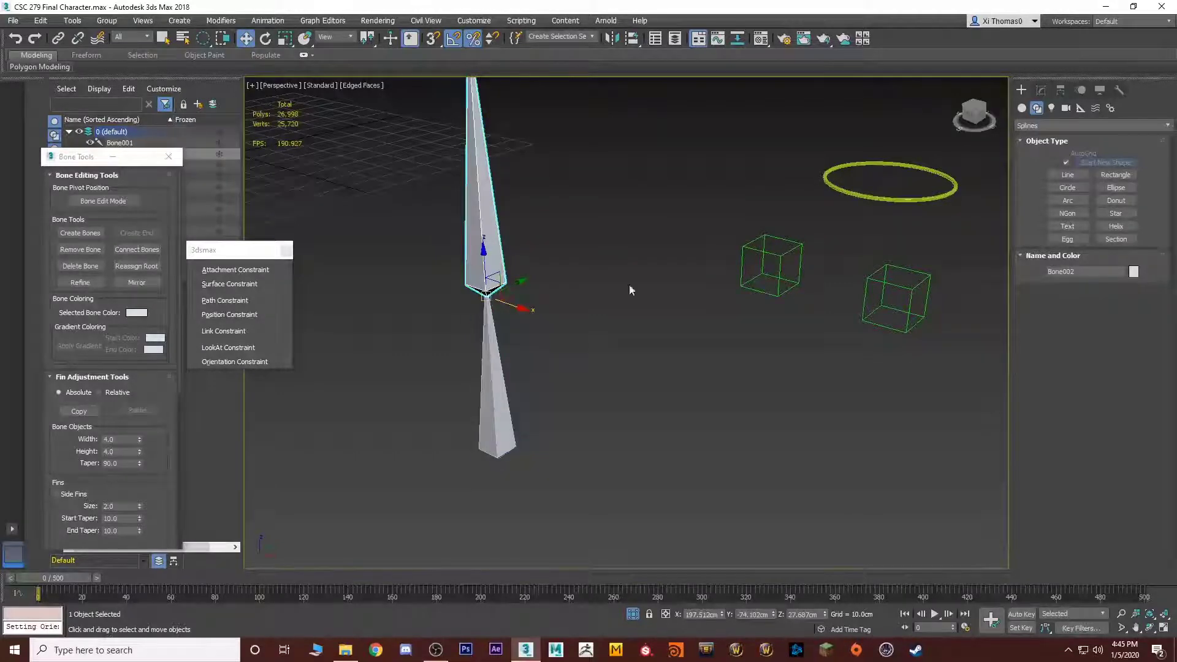
Try aligning the first point helper to the lowest bone, pivot to pivot, on X, Y and Z position
left_click(880, 287)
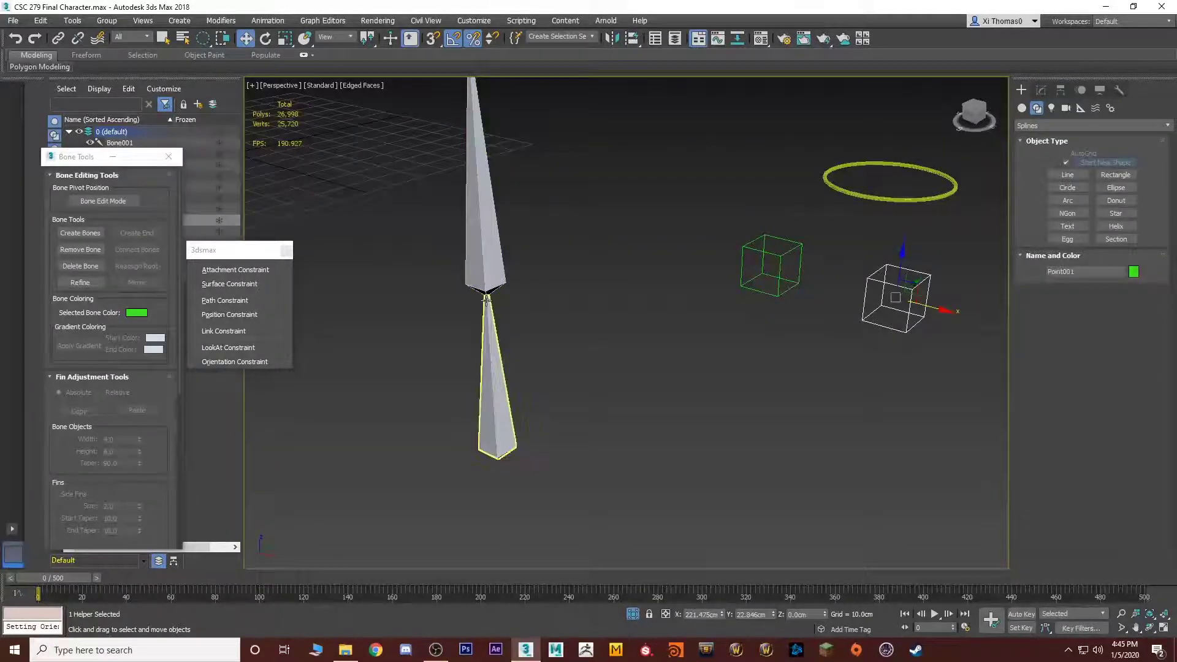
middle_click_drag(479, 299, 624, 374)
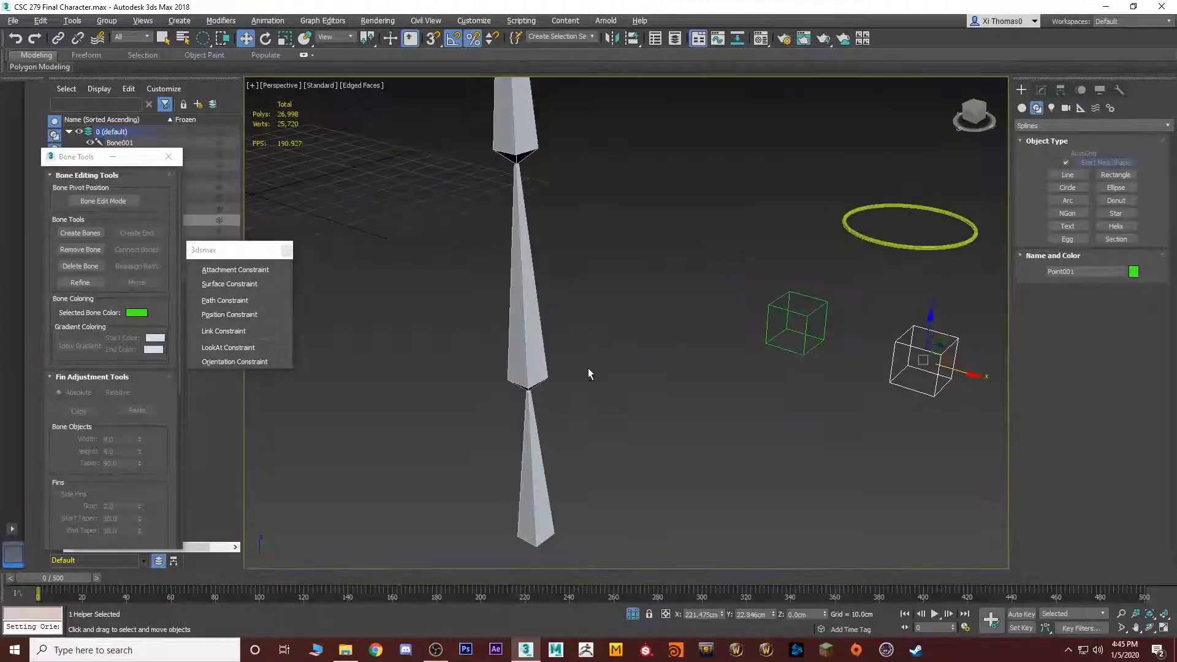
key("alt+a")
left_click(531, 451)
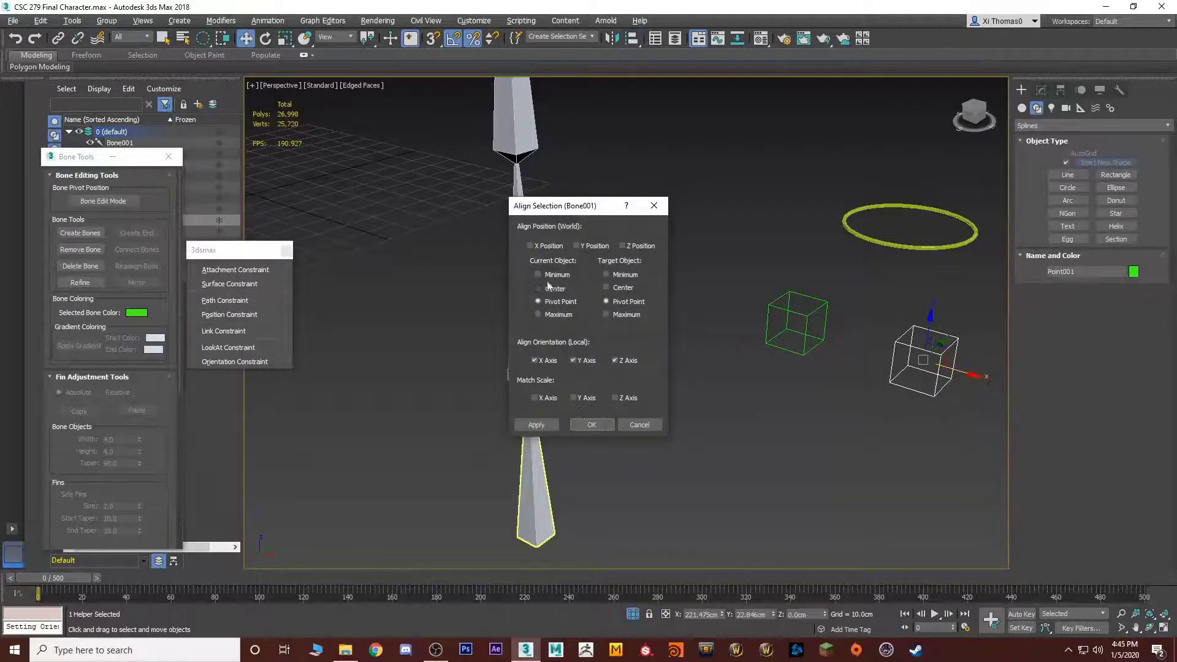
left_click_drag(537, 210, 660, 188)
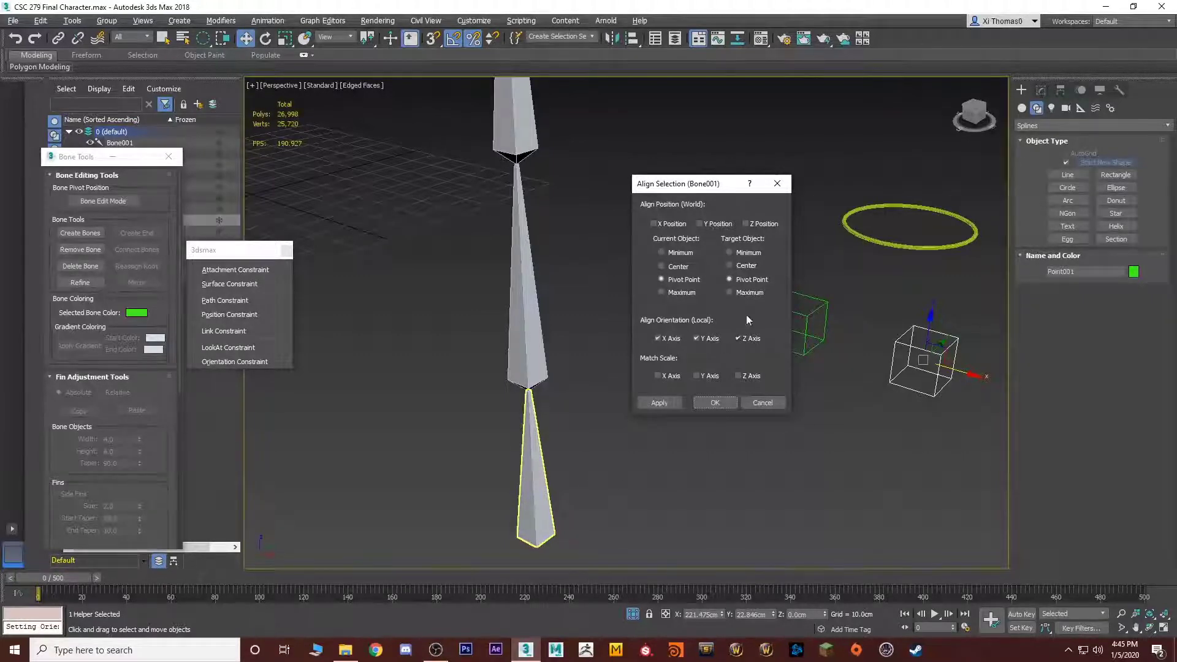
left_click(654, 224)
left_click(699, 223)
left_click(745, 224)
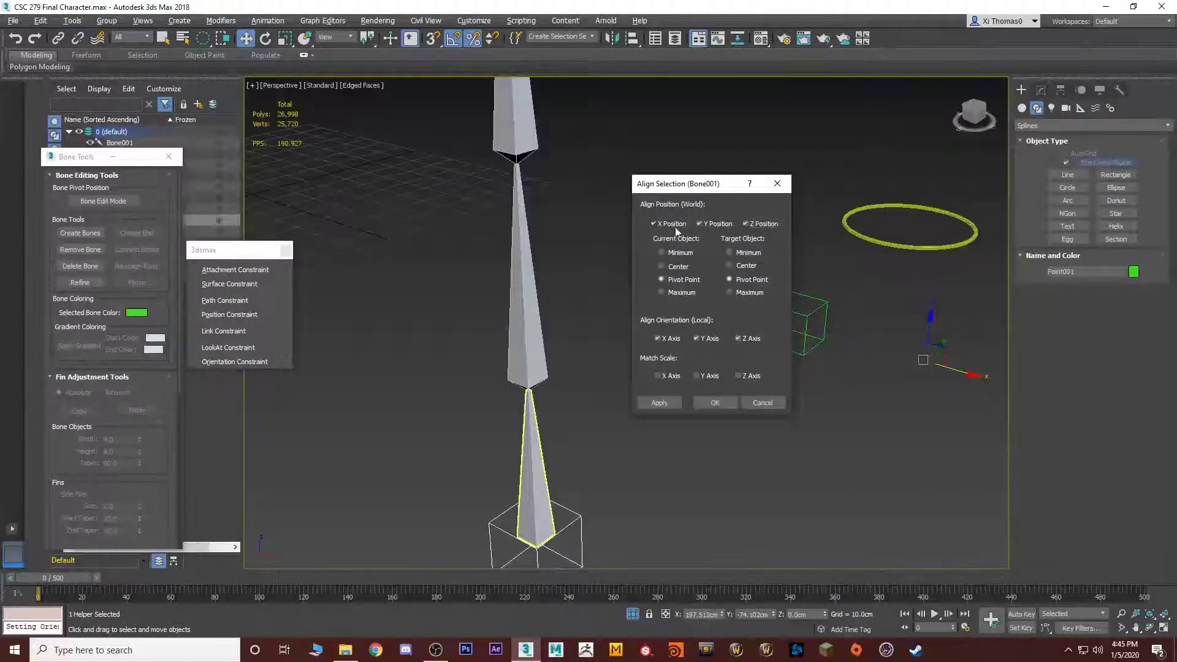
left_click(654, 224)
left_click(699, 224)
left_click(745, 224)
left_click(734, 402)
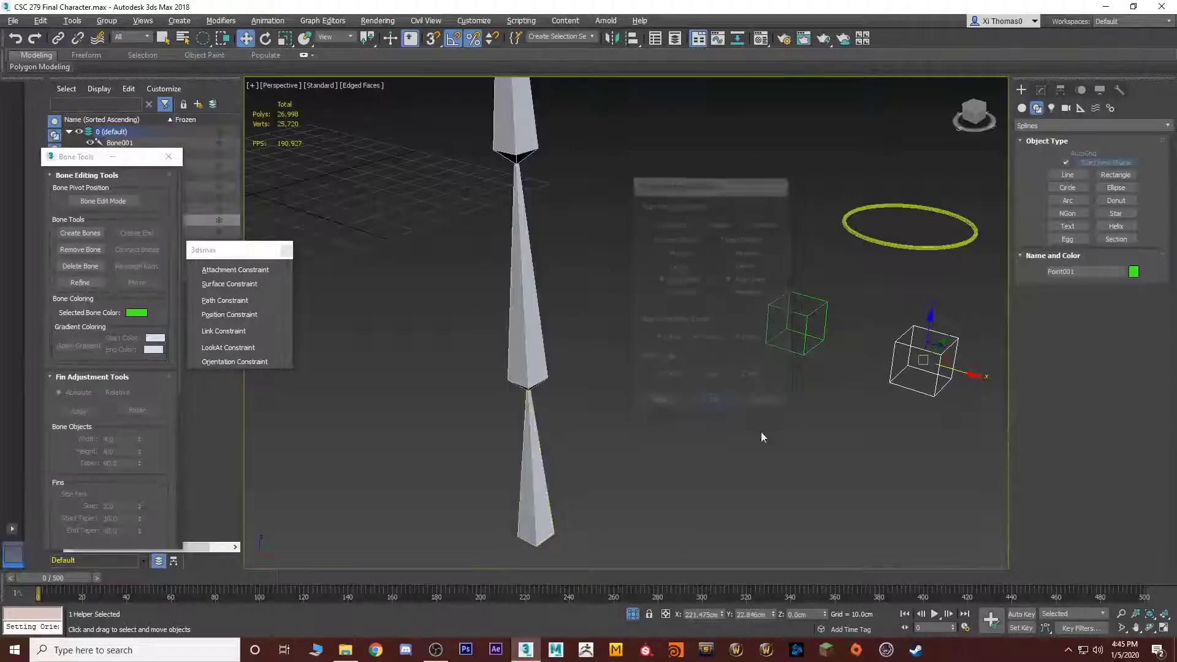
Align the first point helper to the pivot of the second bone from the base
key("alt+a")
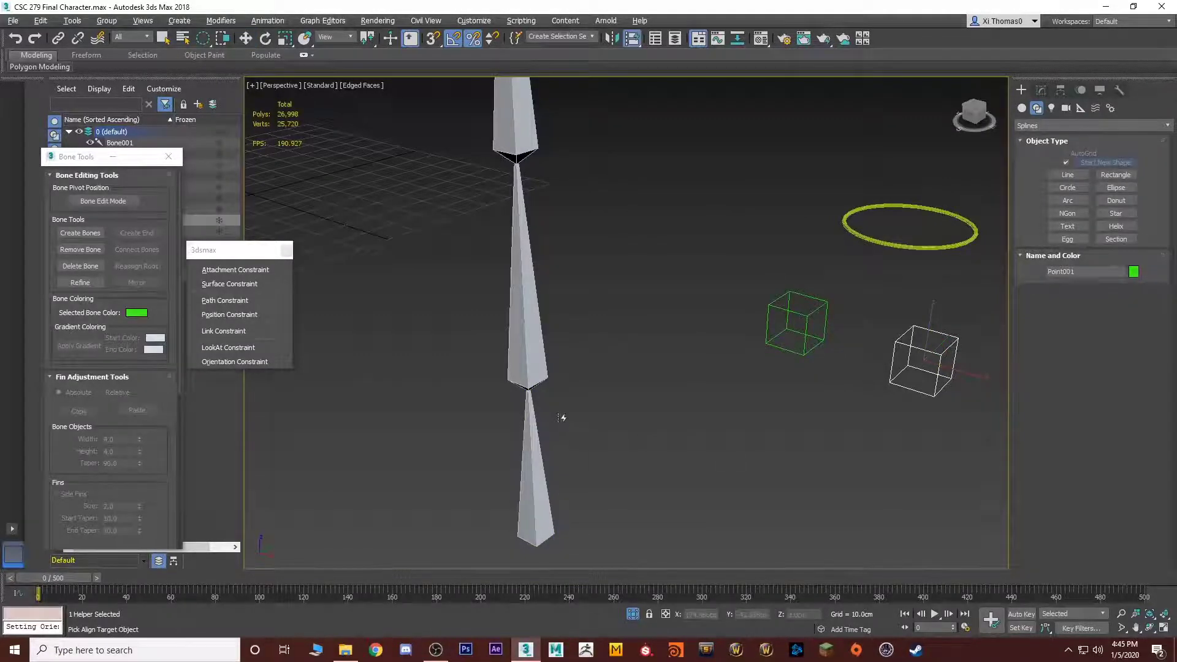
left_click(530, 372)
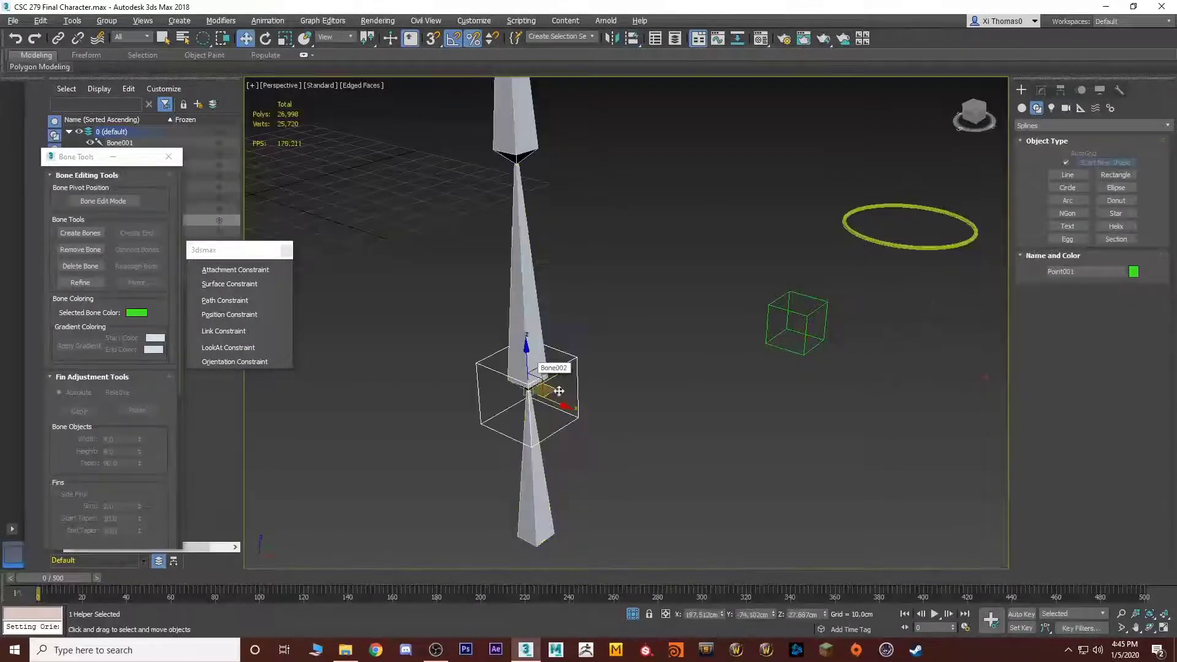
Align the second point helper's orientation to the second bone from the base on the X, Y and Z axes, without position alignment
middle_click_drag(546, 392, 646, 380, "alt")
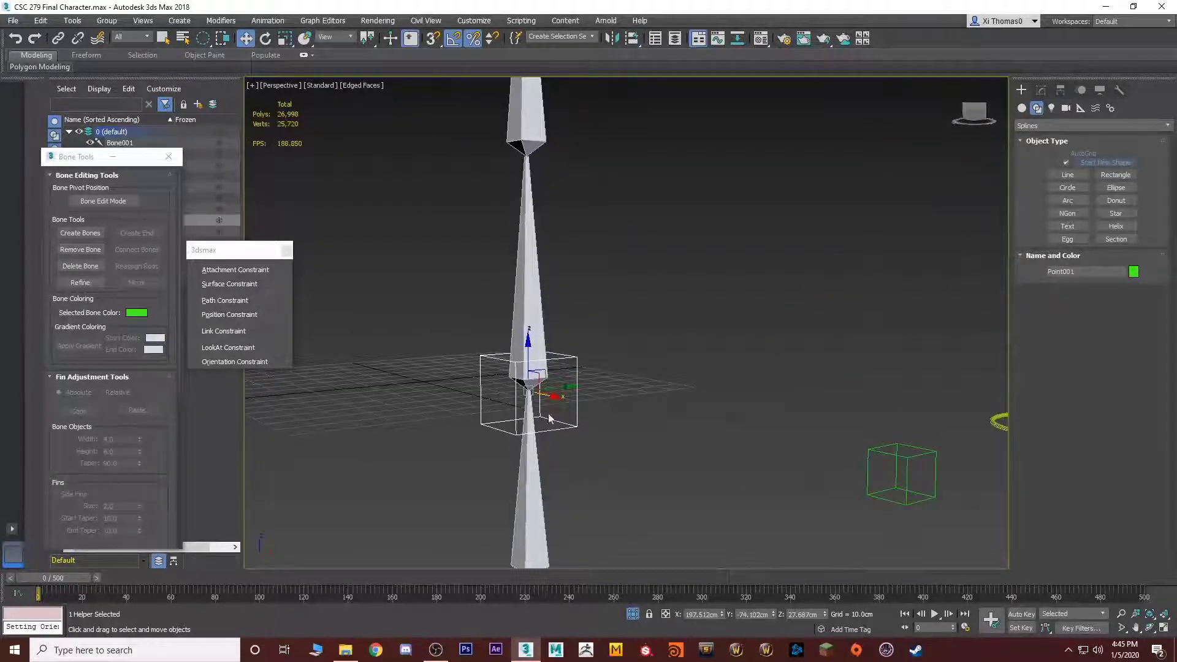
middle_click_drag(577, 360, 597, 336, "alt")
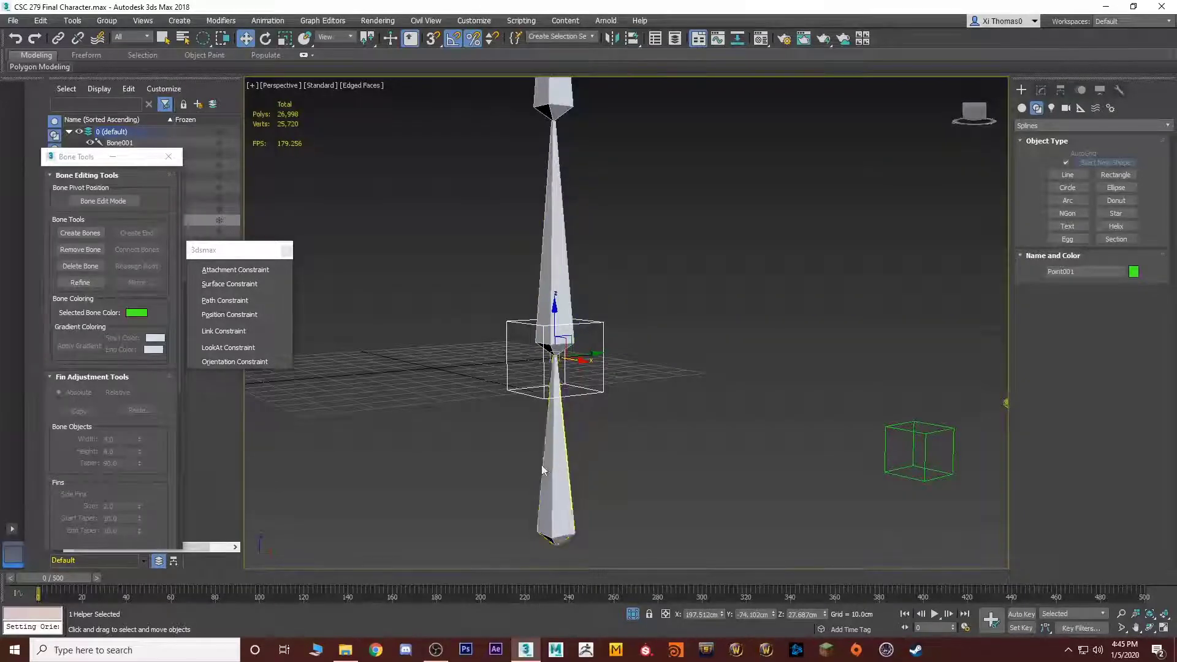
middle_click_drag(542, 464, 606, 372, "alt")
left_click(820, 473)
key("alt+a")
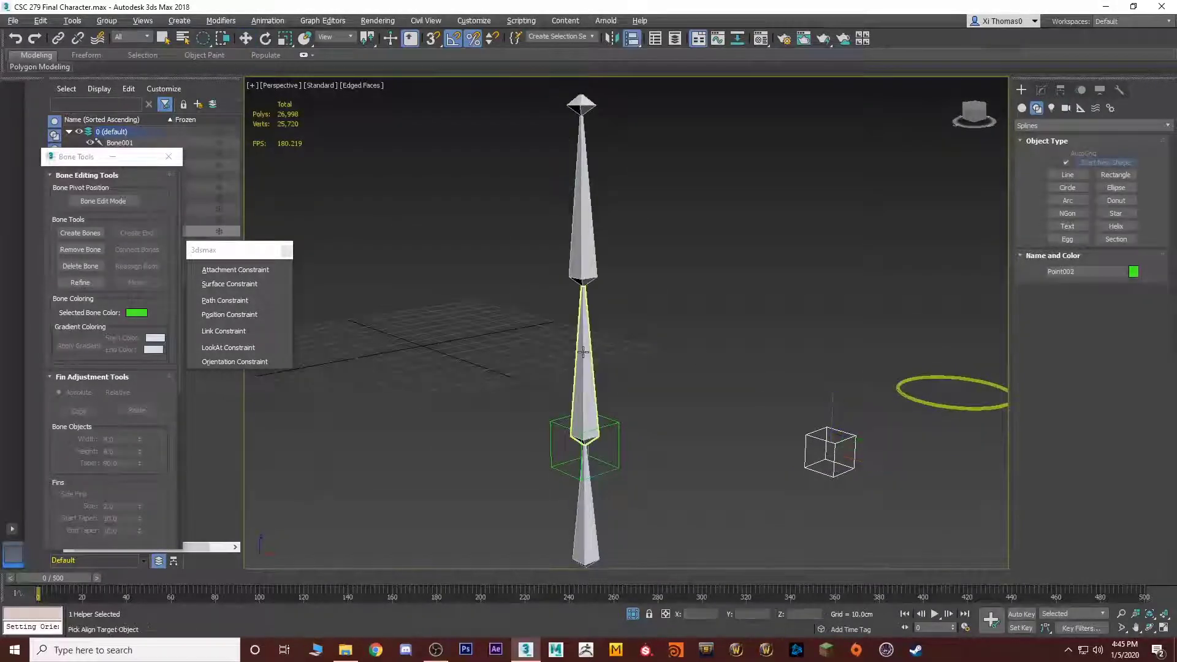
left_click(582, 339)
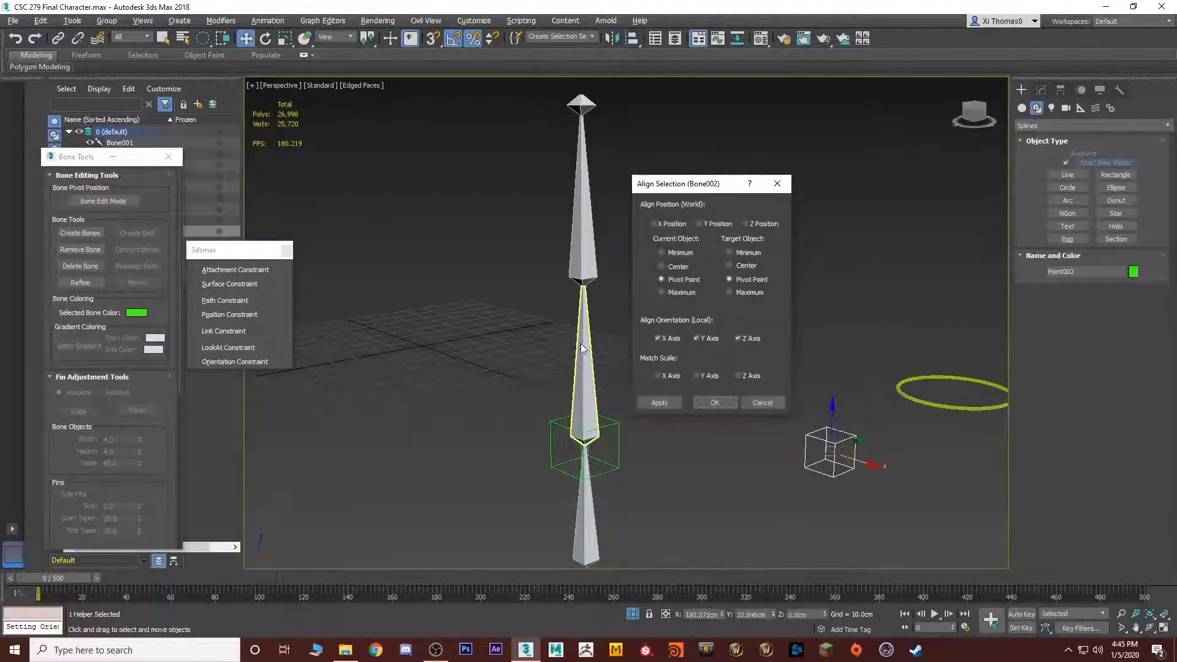
left_click(716, 403)
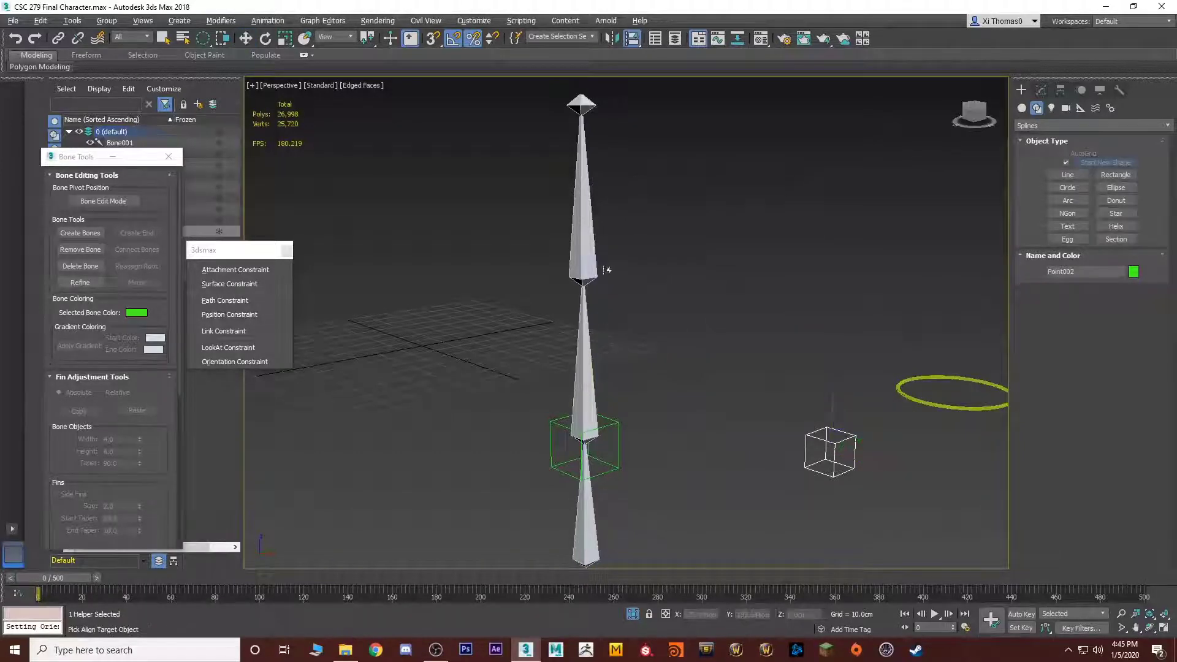
Align the second point helper to the pivot of the third bone from the base
key("alt+a")
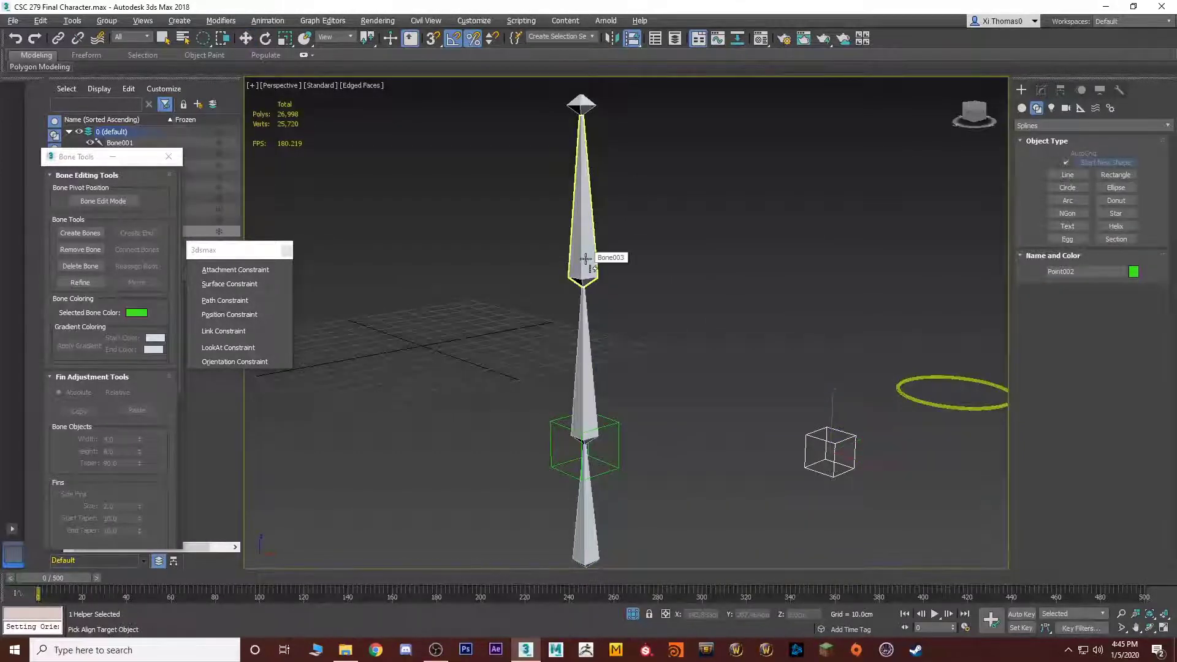
left_click(586, 259)
key("q")
left_click(718, 385)
scroll(729, 370, "down", 5)
middle_click_drag(730, 370, 759, 385, "alt")
scroll(723, 370, "up", 5)
left_click(665, 395)
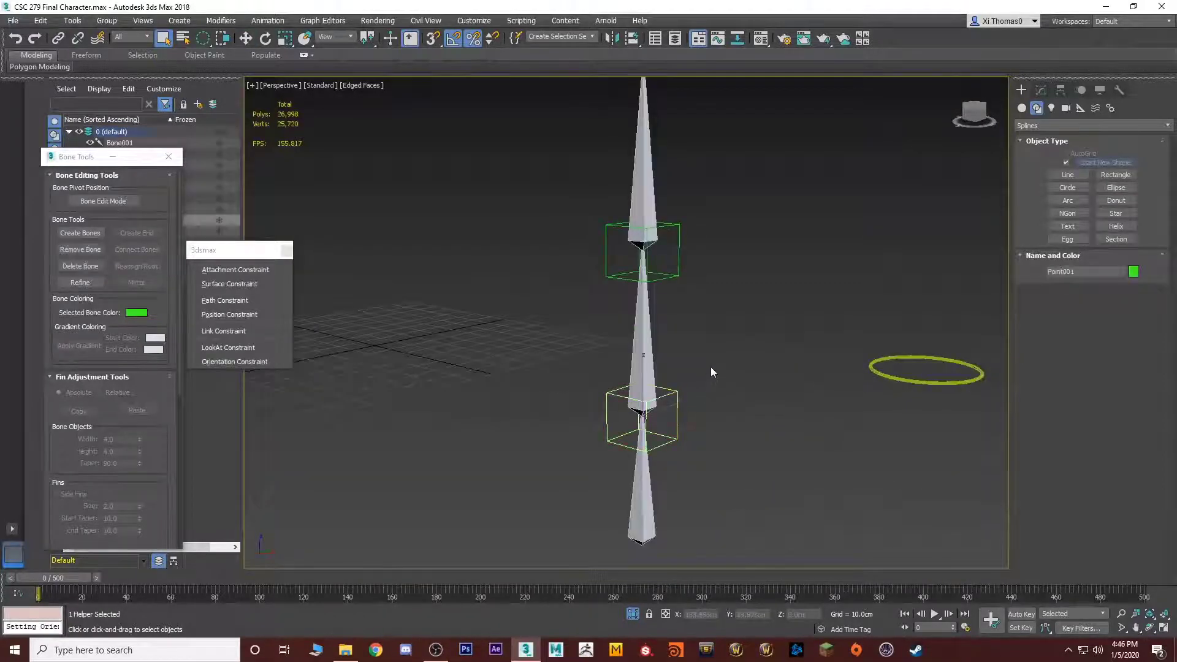
left_click(727, 347)
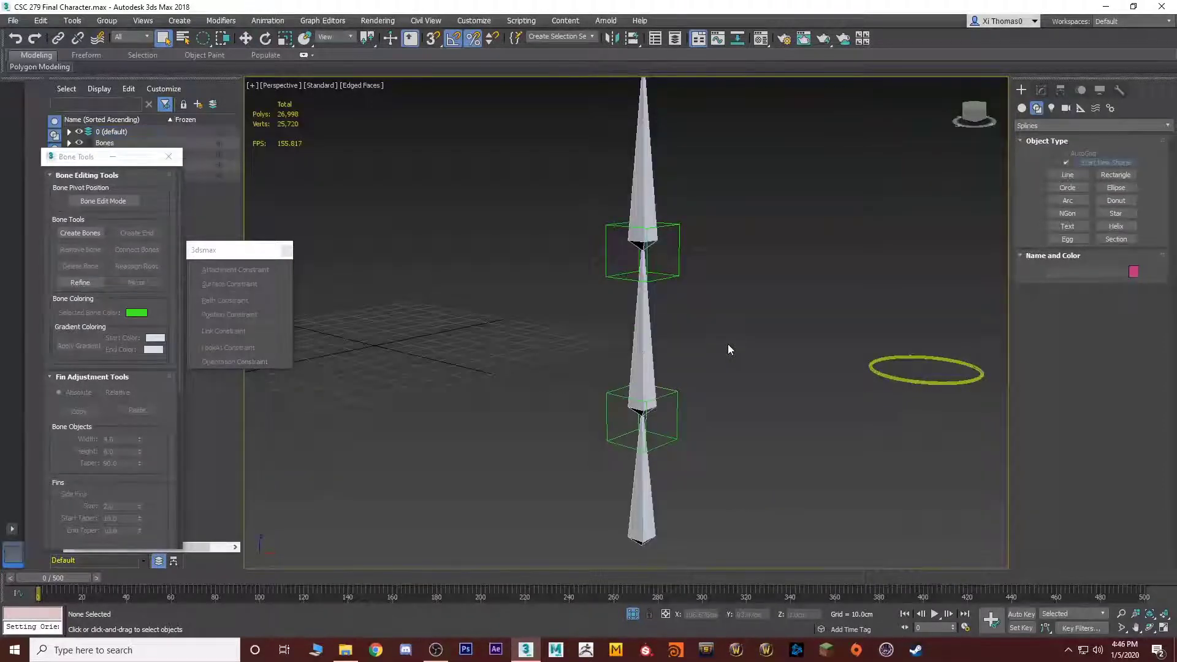
Add an Orientation Constraint to the second bone, targeting the lower point helper
left_click(648, 339)
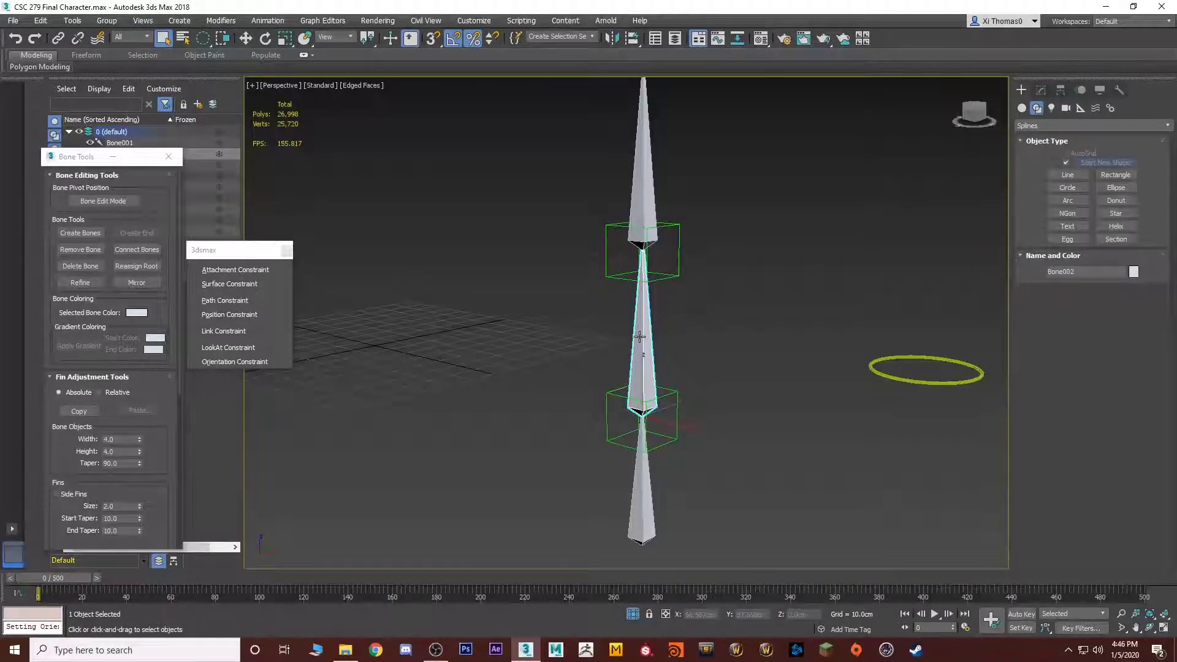
left_click(668, 388)
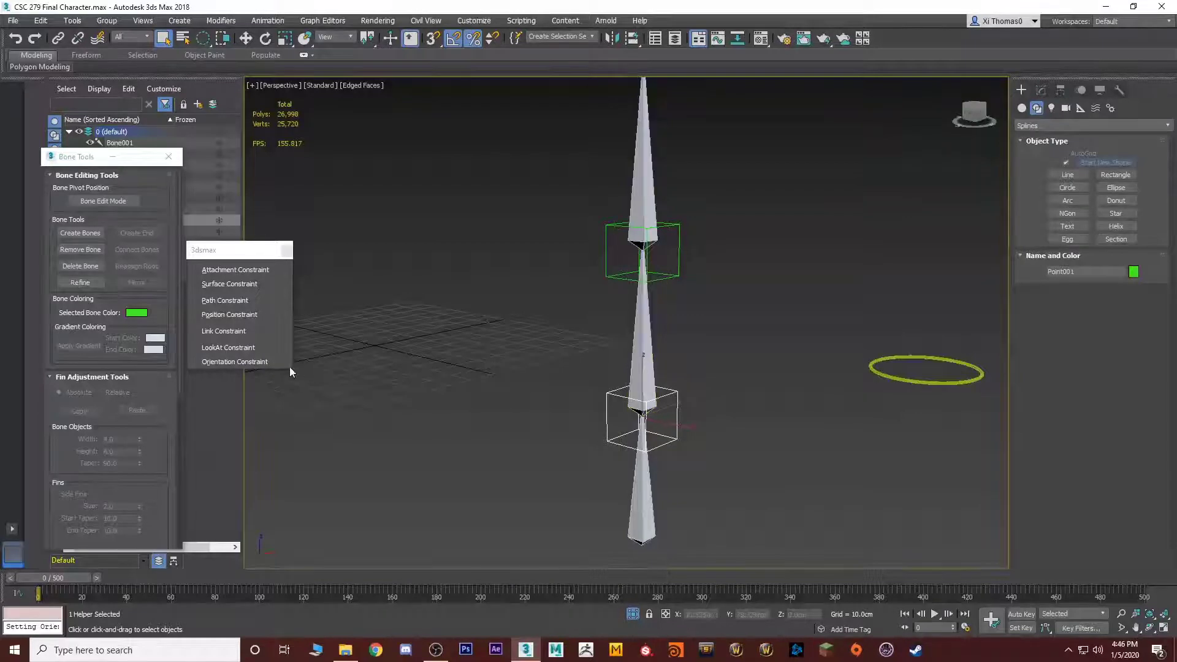
left_click(642, 333)
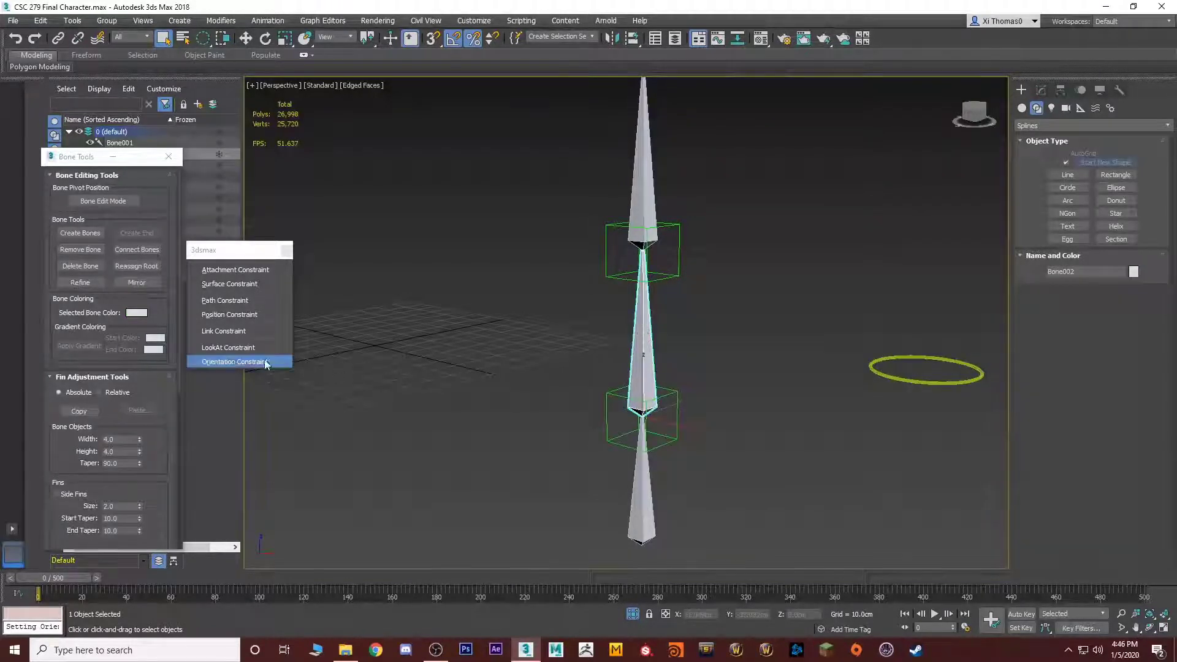
left_click(219, 361)
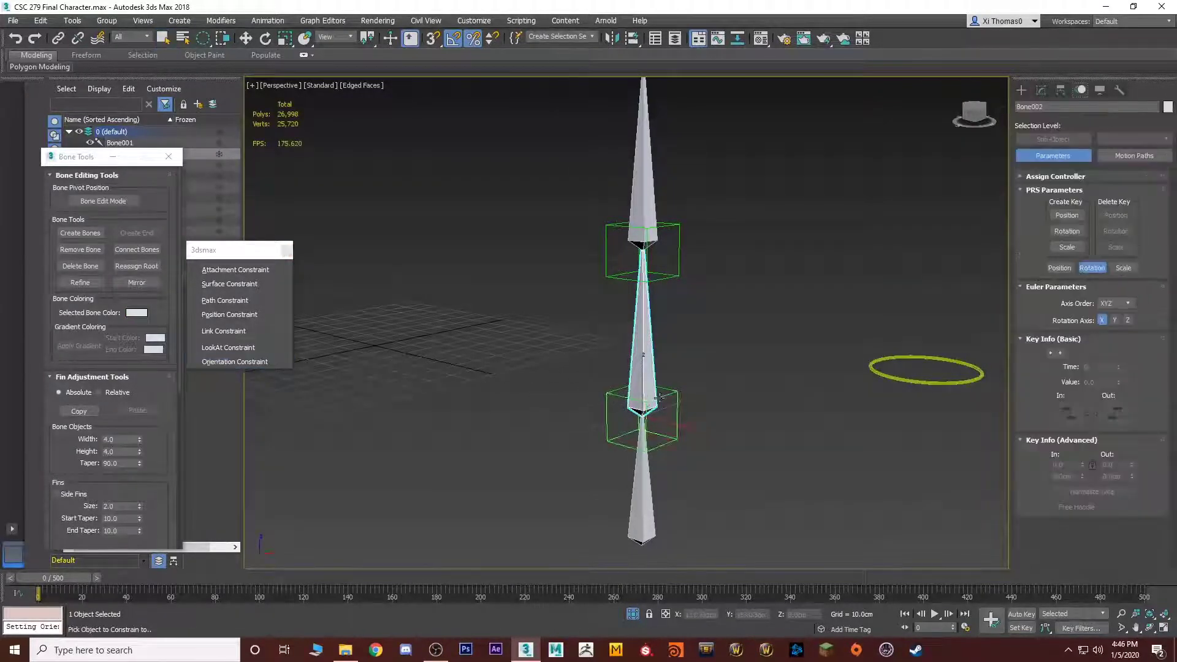
left_click(676, 390)
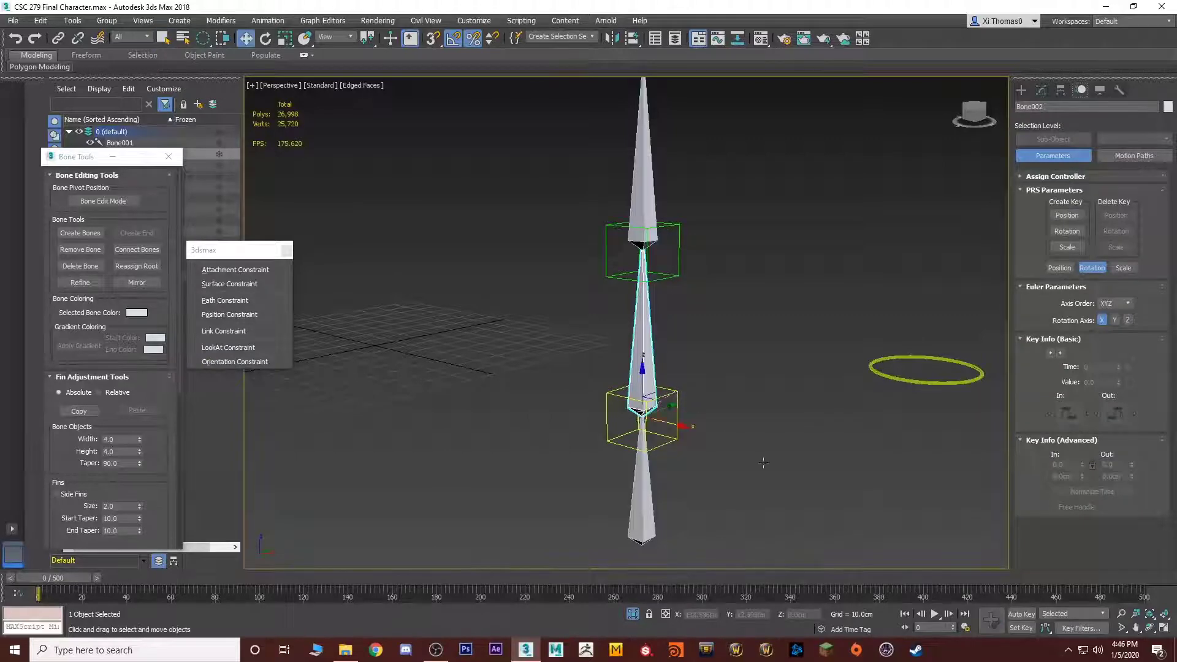
Add an Orientation Constraint to the third bone, targeting the upper point helper
left_click(670, 239)
left_click(233, 361)
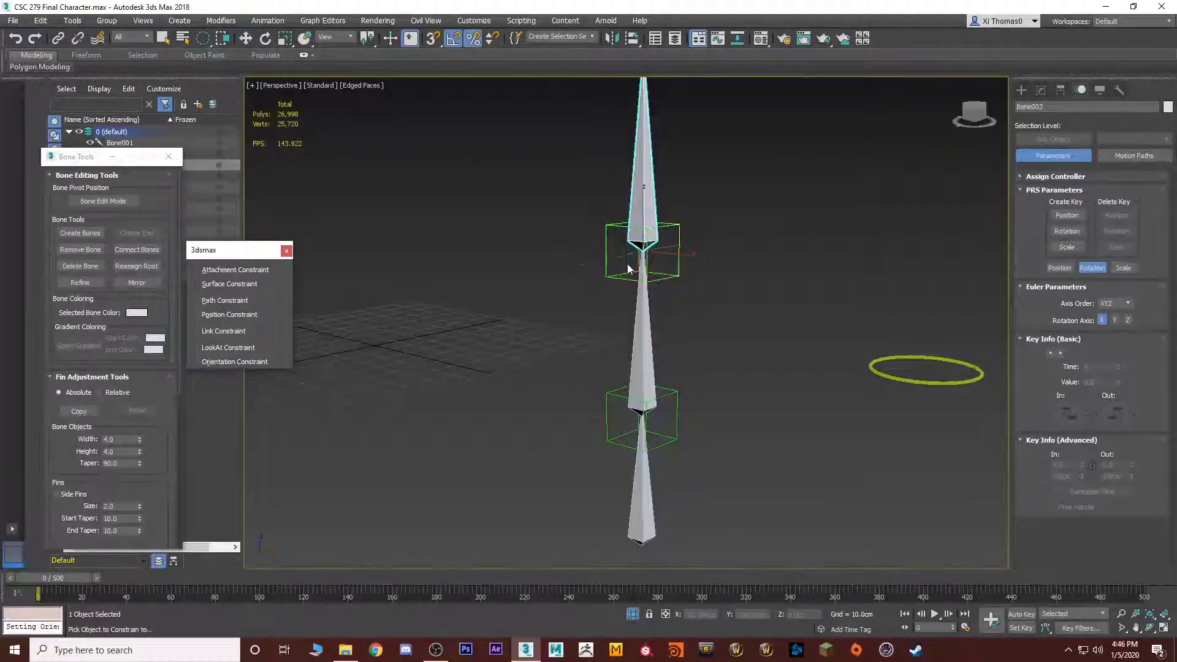
left_click(678, 262)
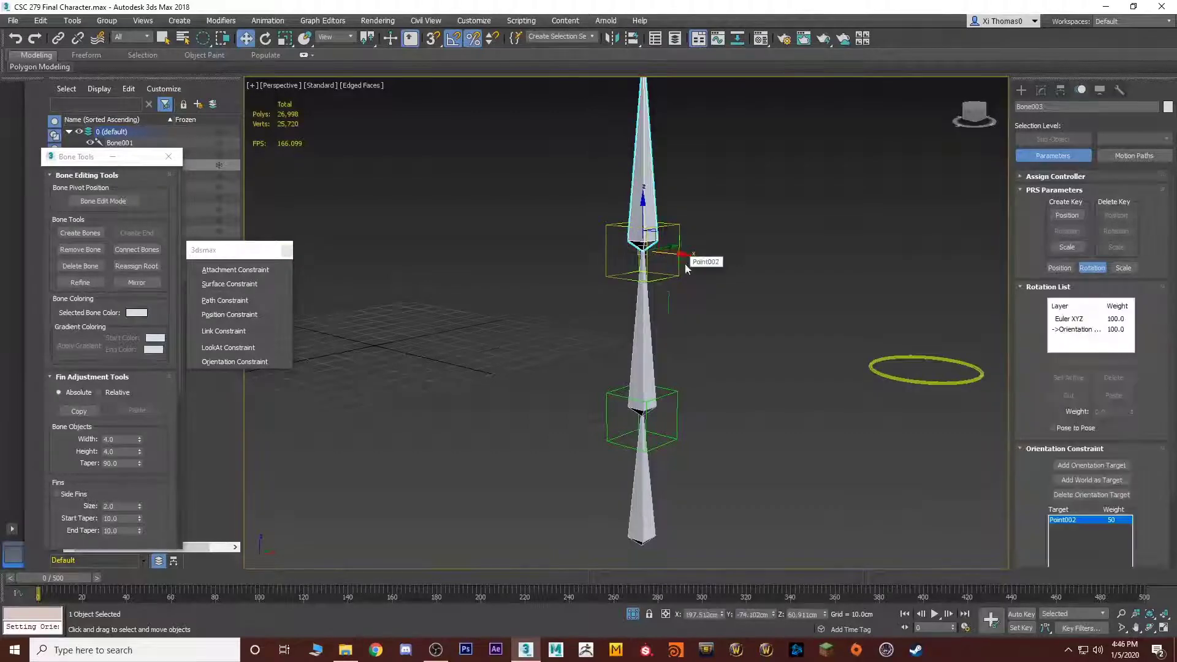
Check the third and second bones and the upper point helper with the Rotate tool active
middle_click_drag(696, 256, 646, 233, "alt")
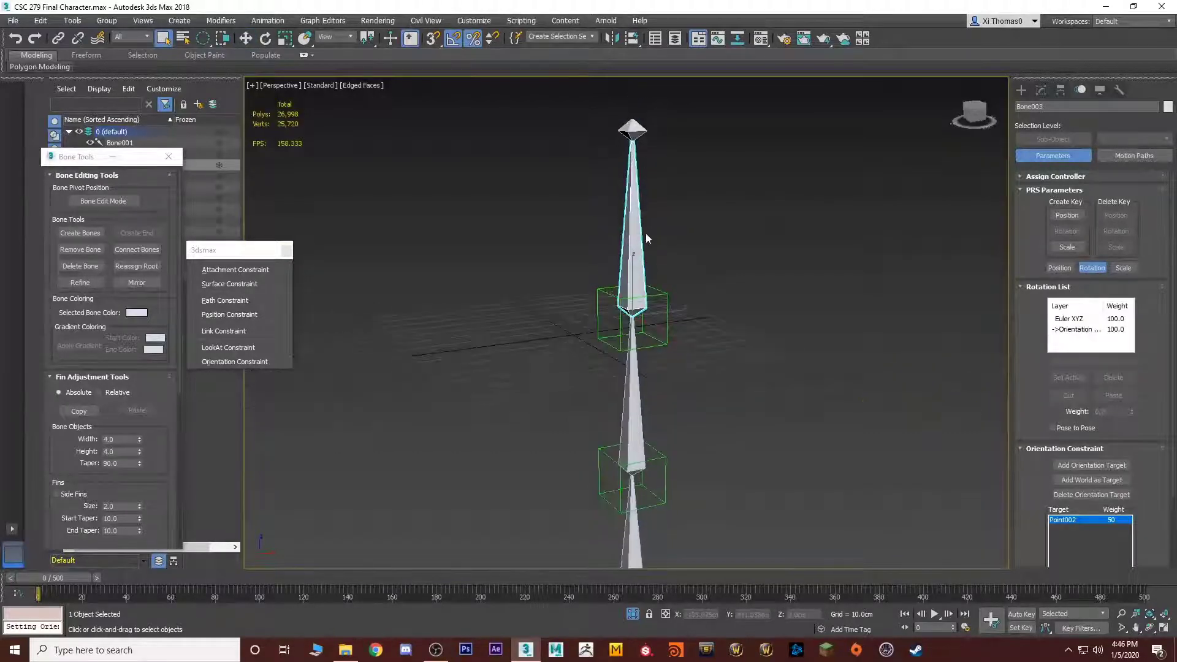
key("e")
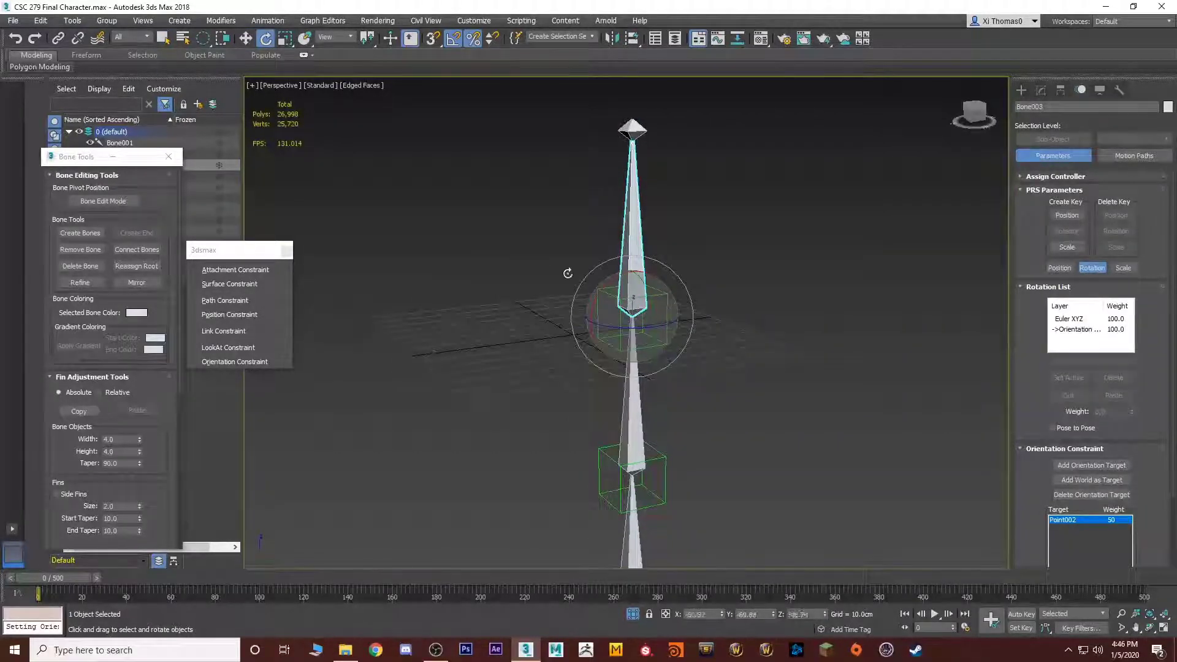
middle_click_drag(674, 260, 704, 288, "alt")
left_click(653, 334)
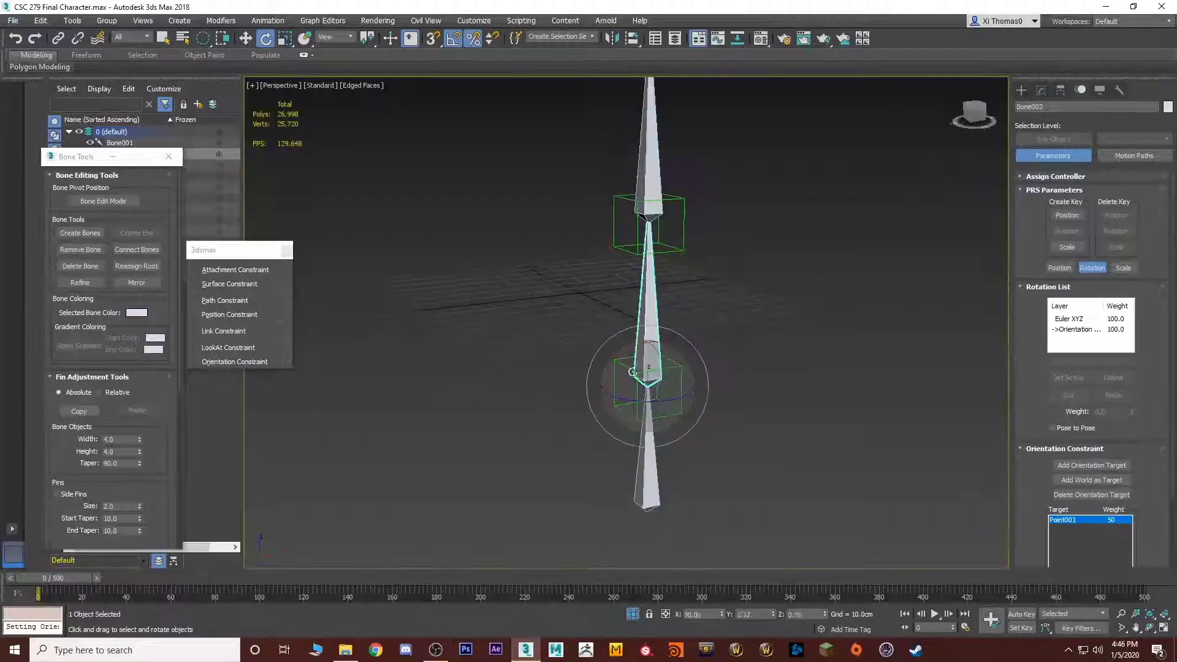
left_click(677, 252)
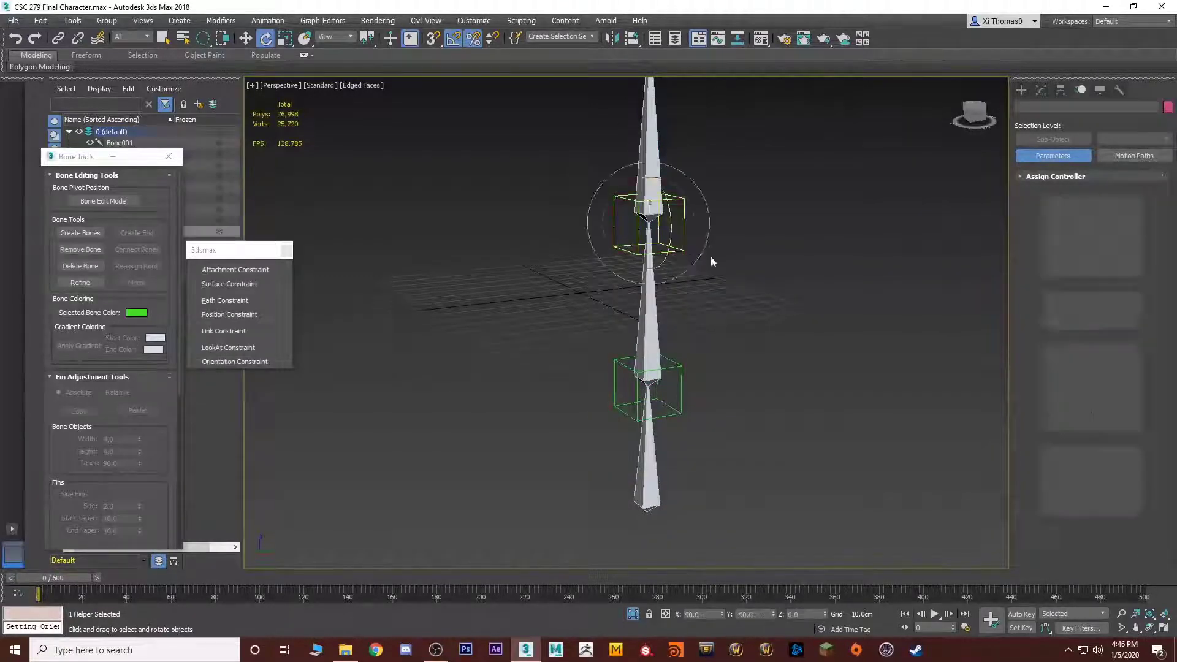
Try rotating the lower point helper to test its control over the second bone
middle_click_drag(738, 274, 648, 388, "alt")
left_click(648, 387)
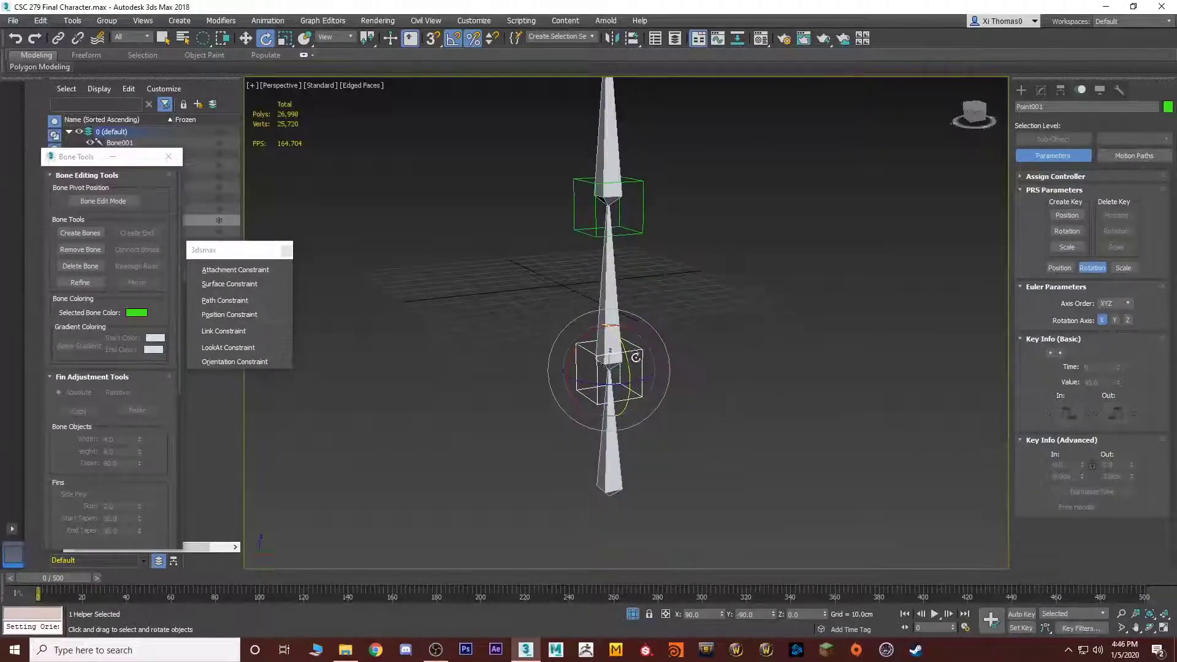
left_click_drag(639, 355, 696, 373)
middle_click_drag(696, 373, 711, 354, "alt")
key("q")
left_click(711, 348)
scroll(683, 329, "down", 4)
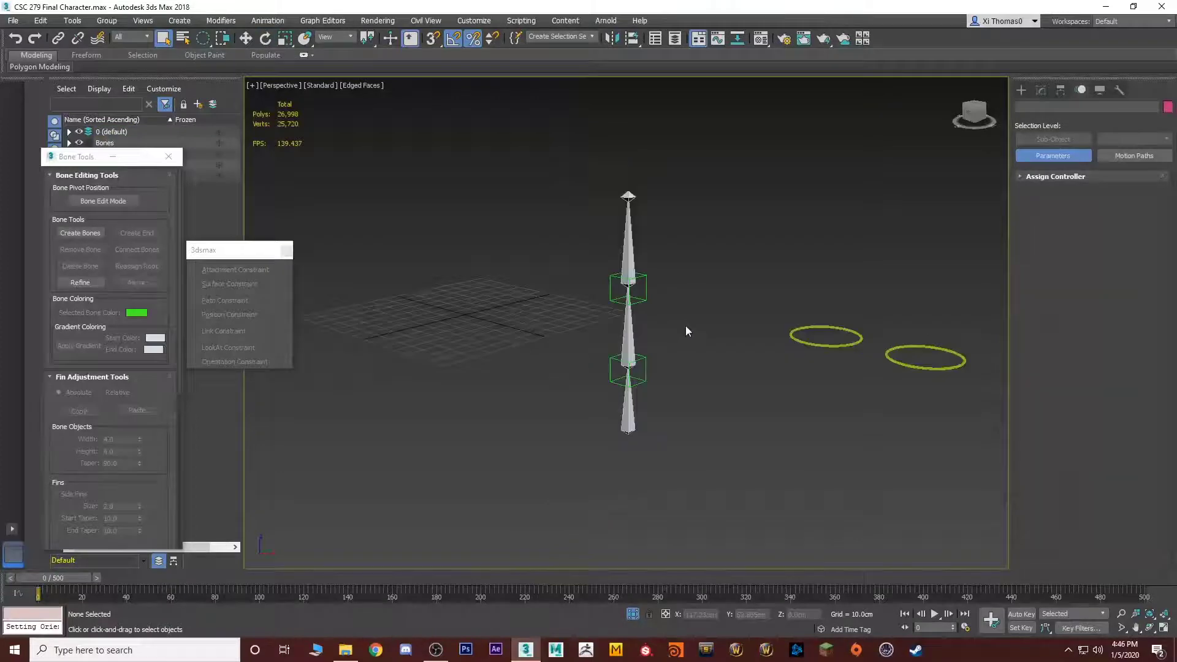
scroll(695, 328, "up", 4)
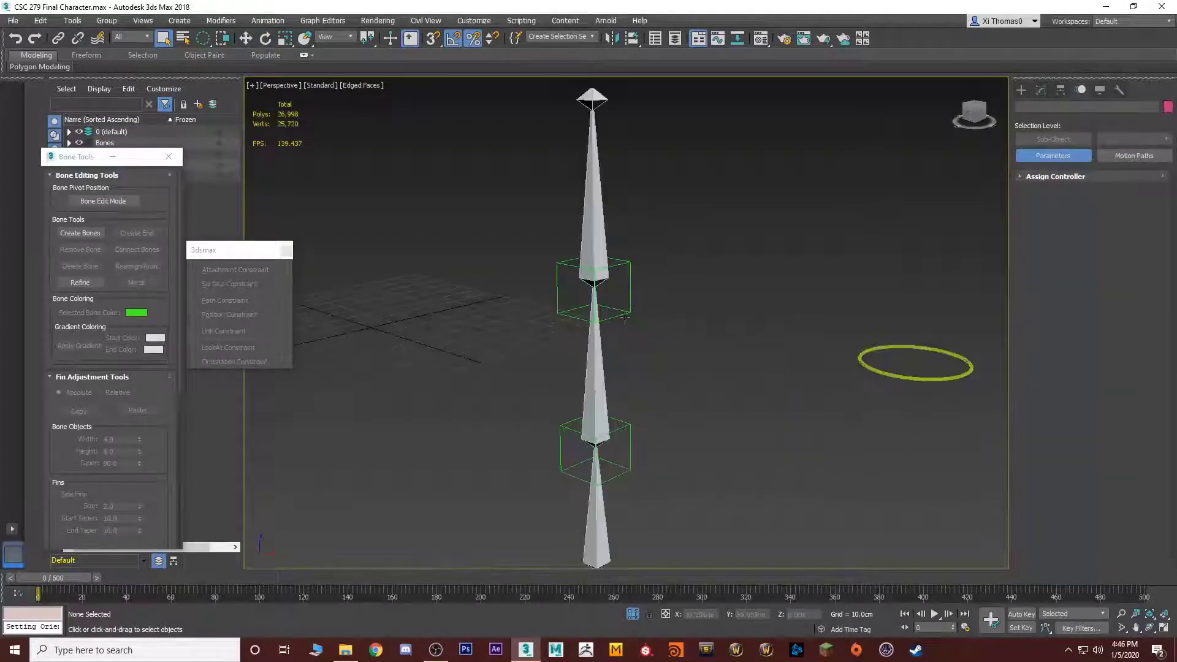
Swing the second bone aside by rotating the lower point helper as a test, and undo the rotation
left_click(616, 429)
key("e")
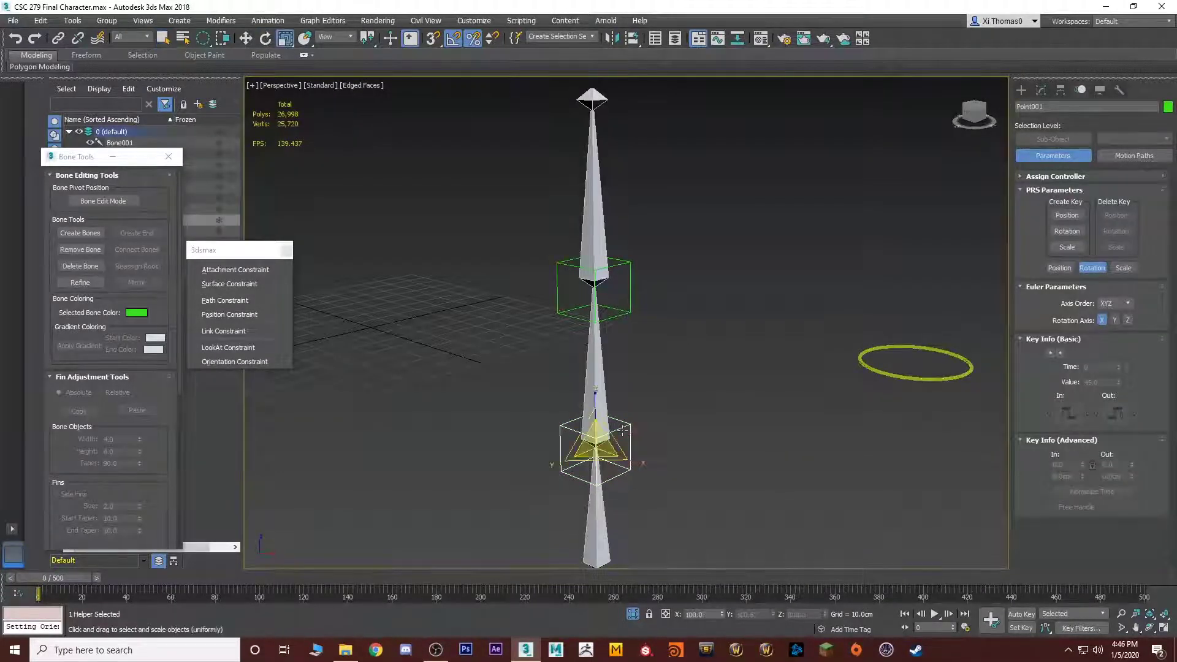
left_click_drag(611, 435, 696, 455)
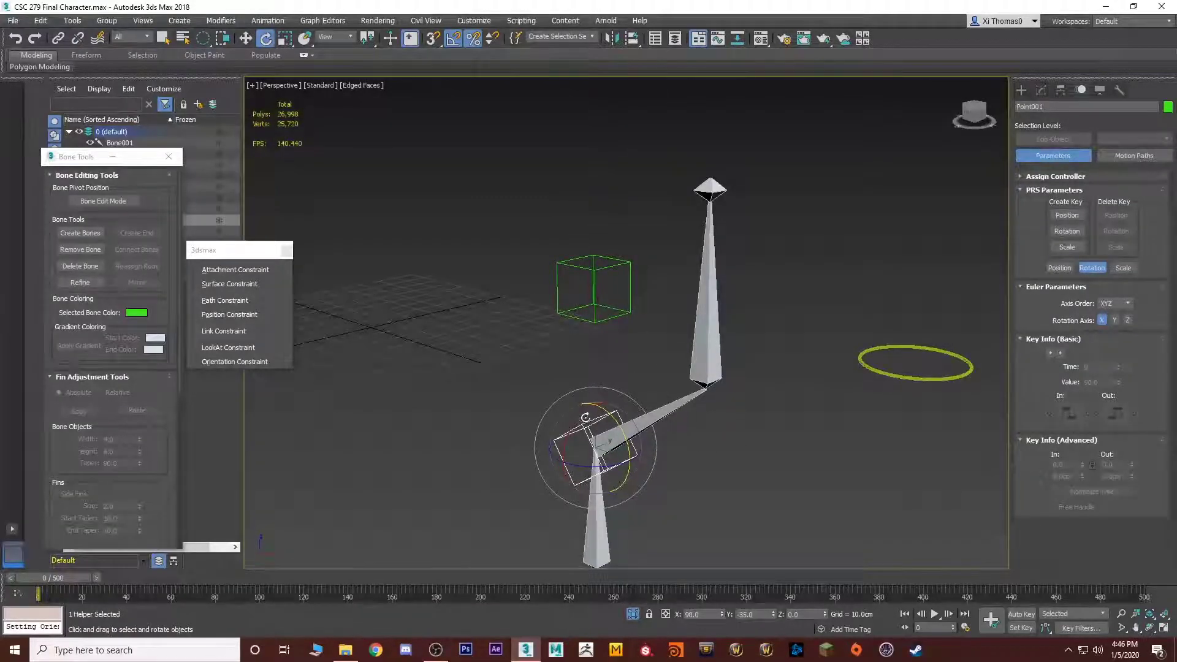
key("ctrl+z")
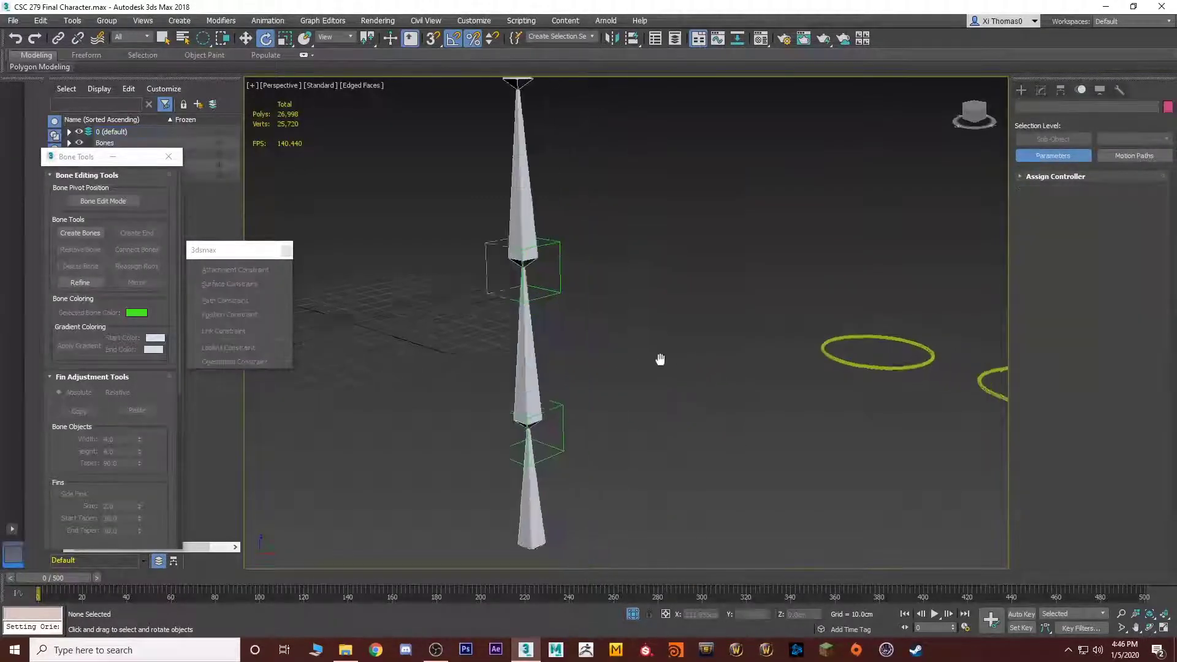
Quick Align the farther circle control to the lower point helper
left_click(872, 386)
scroll(653, 405, "up", 8)
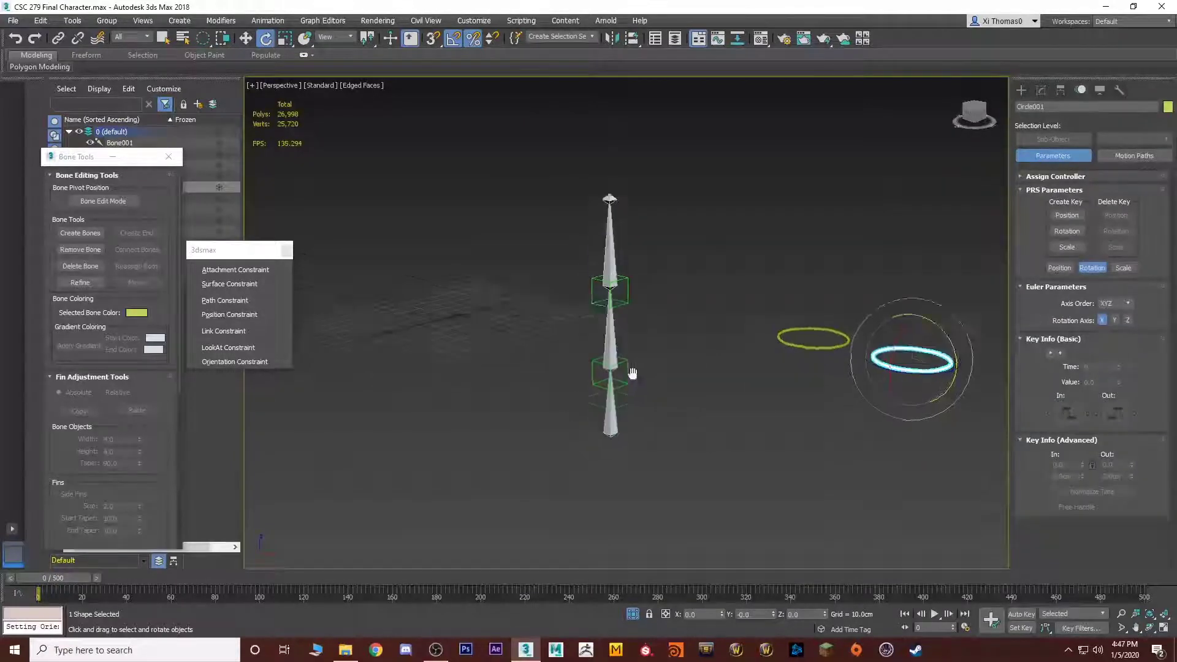
key("shift+a")
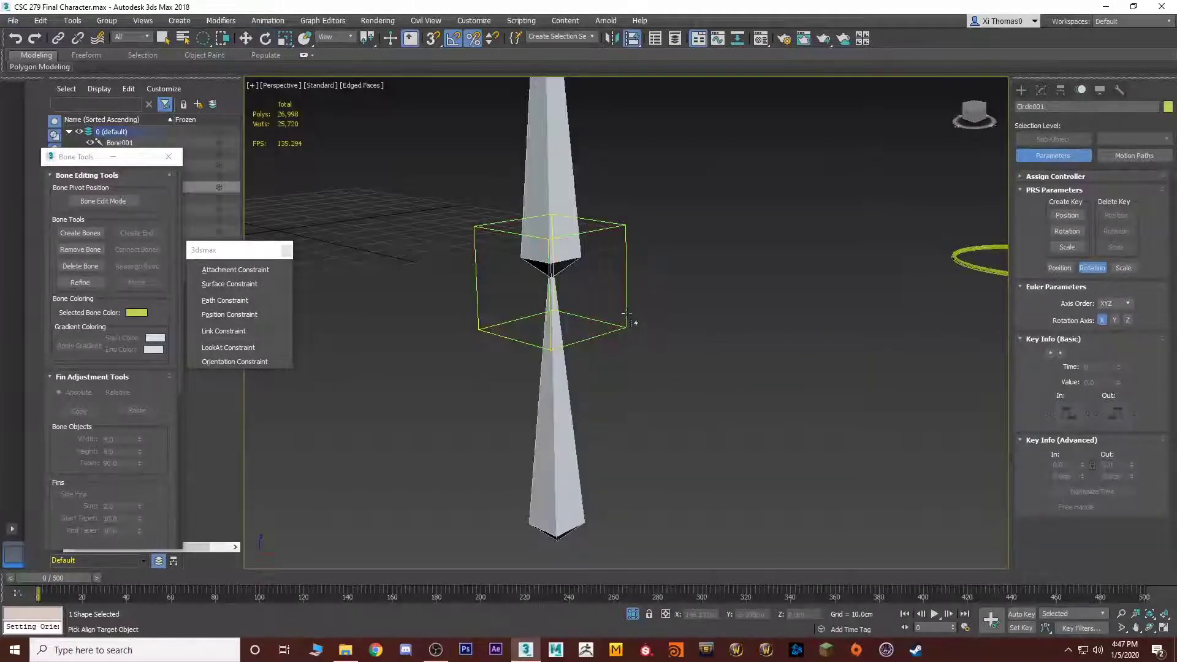
left_click(628, 325)
middle_click_drag(729, 325, 640, 360)
scroll(753, 343, "down", 6)
Quick Align the remaining circle control to the upper point helper
left_click(878, 317)
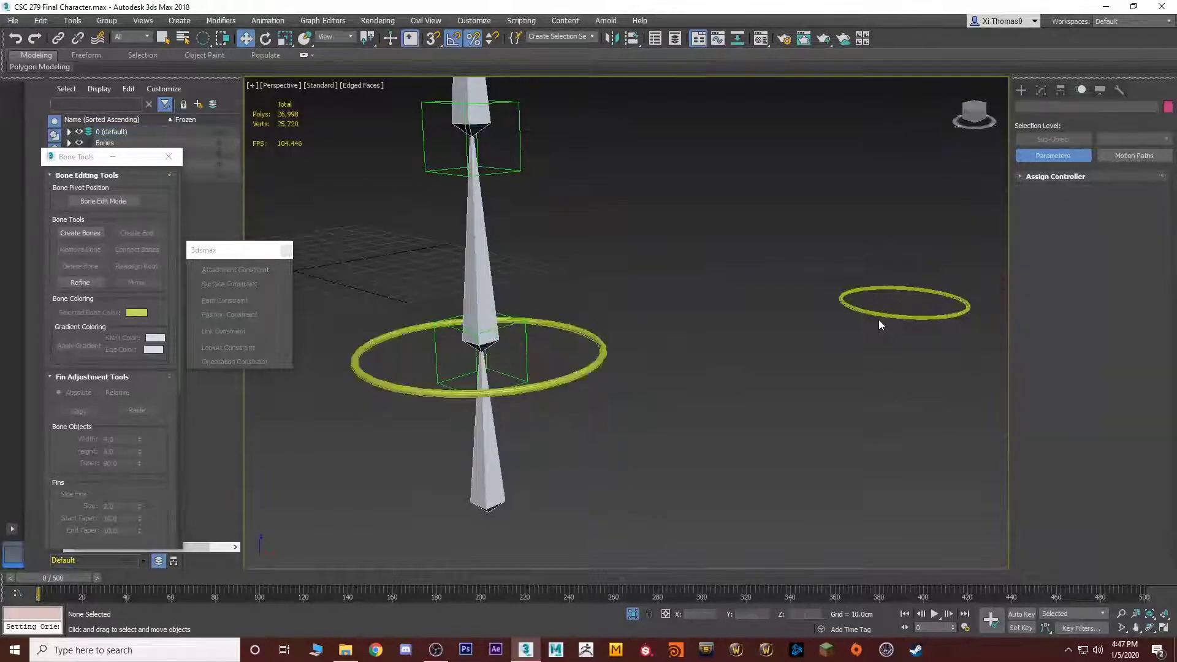
scroll(735, 325, "up", 5)
key("shift+a")
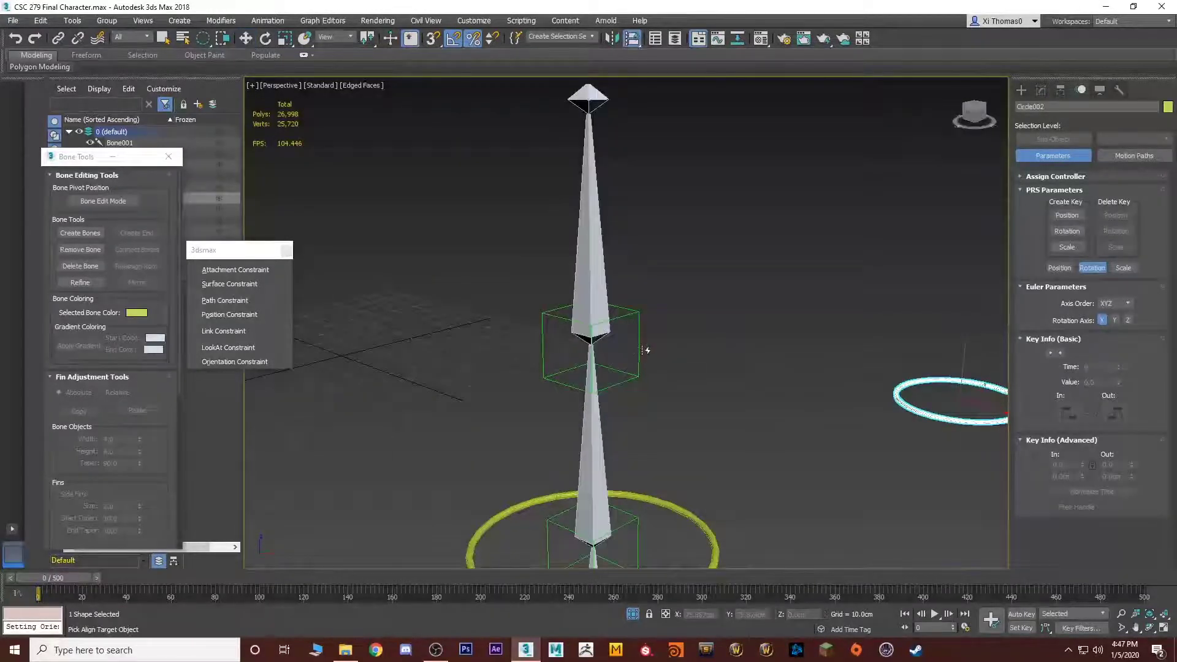
left_click(637, 353)
scroll(735, 386, "down", 2)
left_click(711, 420)
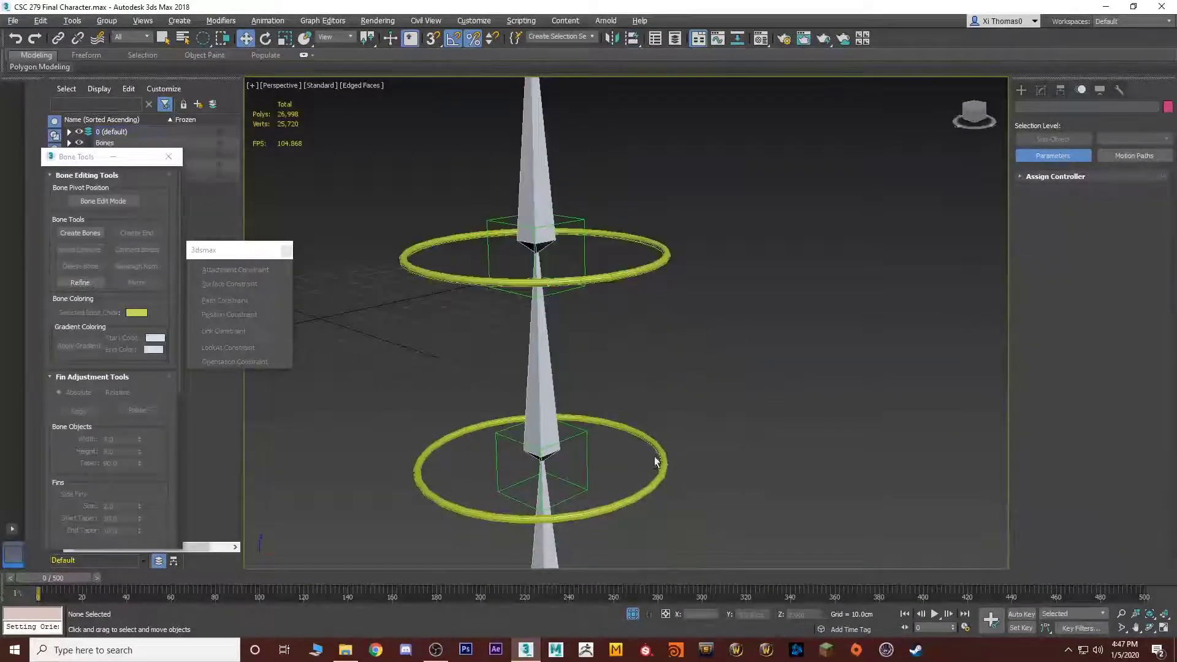
Link the lower point helper to the lower circle as its parent, and the upper point helper to the upper circle
scroll(709, 449, "down", 5)
middle_click_drag(709, 450, 579, 418)
scroll(730, 420, "up", 4)
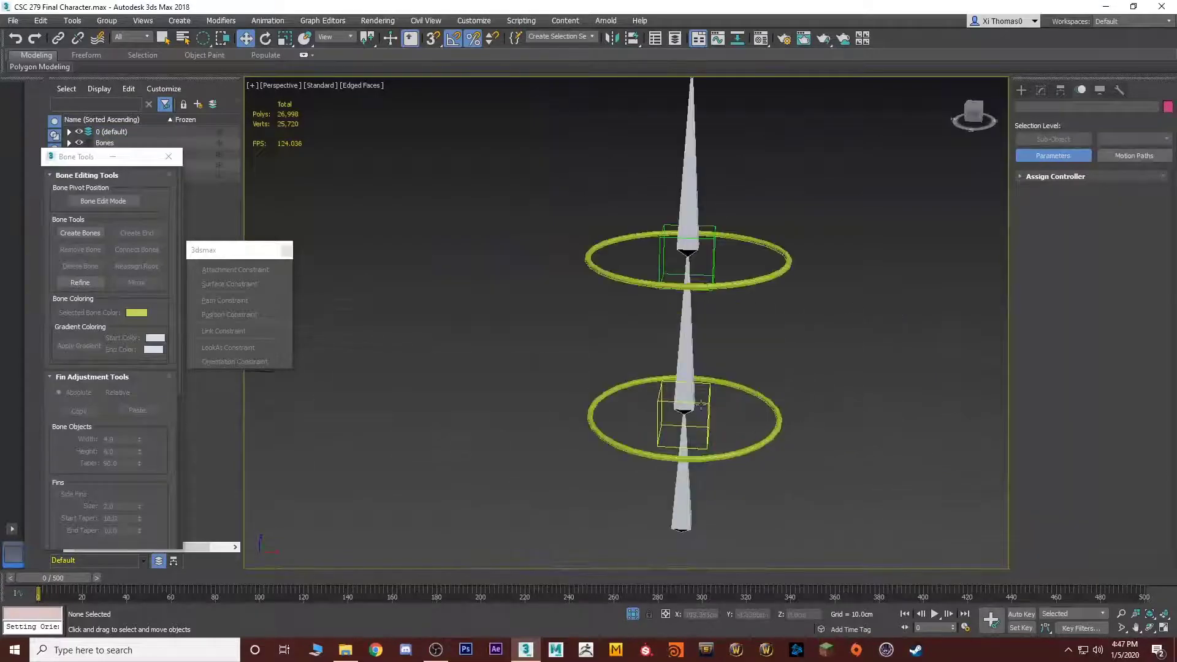
left_click(706, 401)
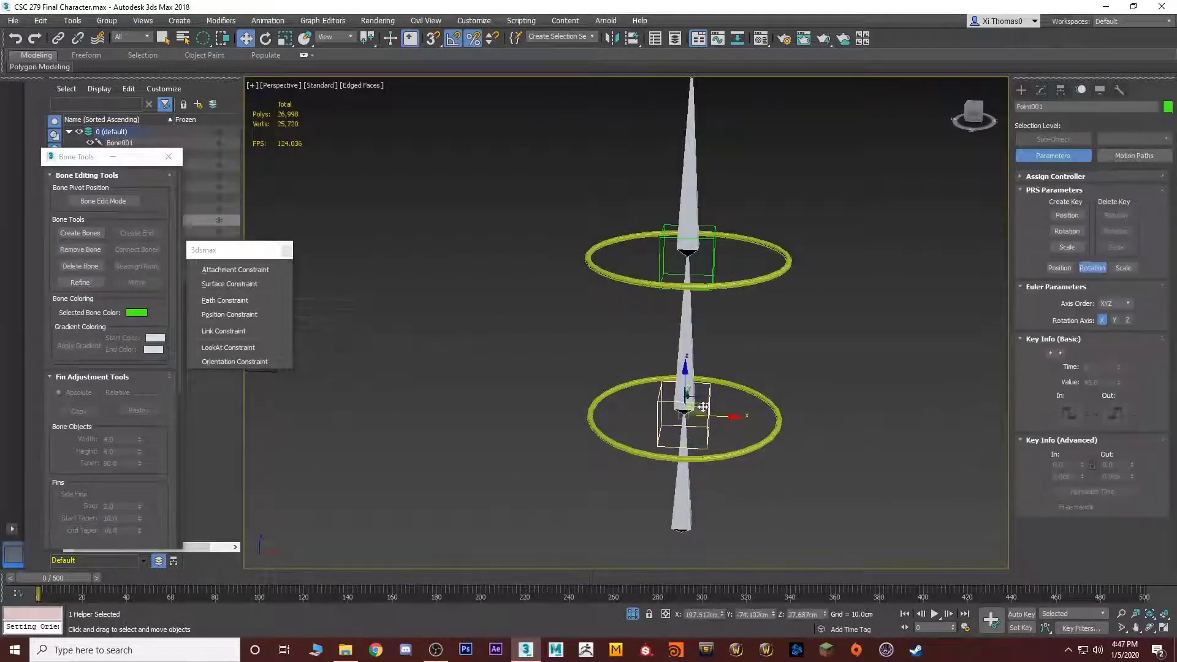
left_click(58, 38)
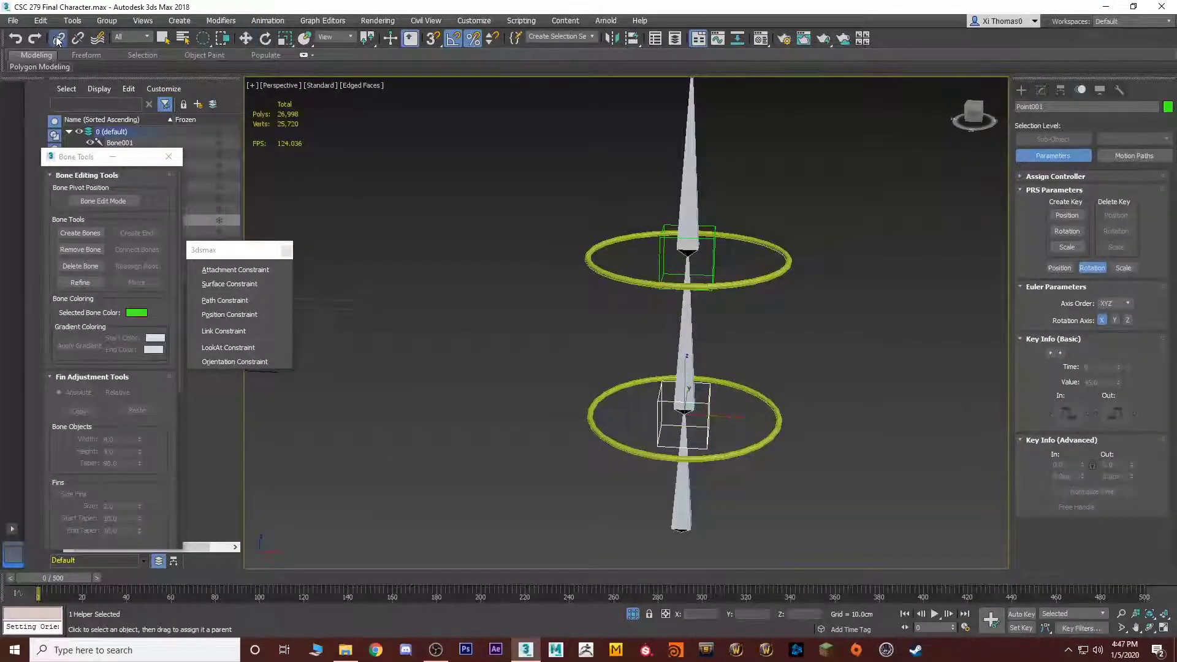
left_click_drag(782, 414, 779, 414)
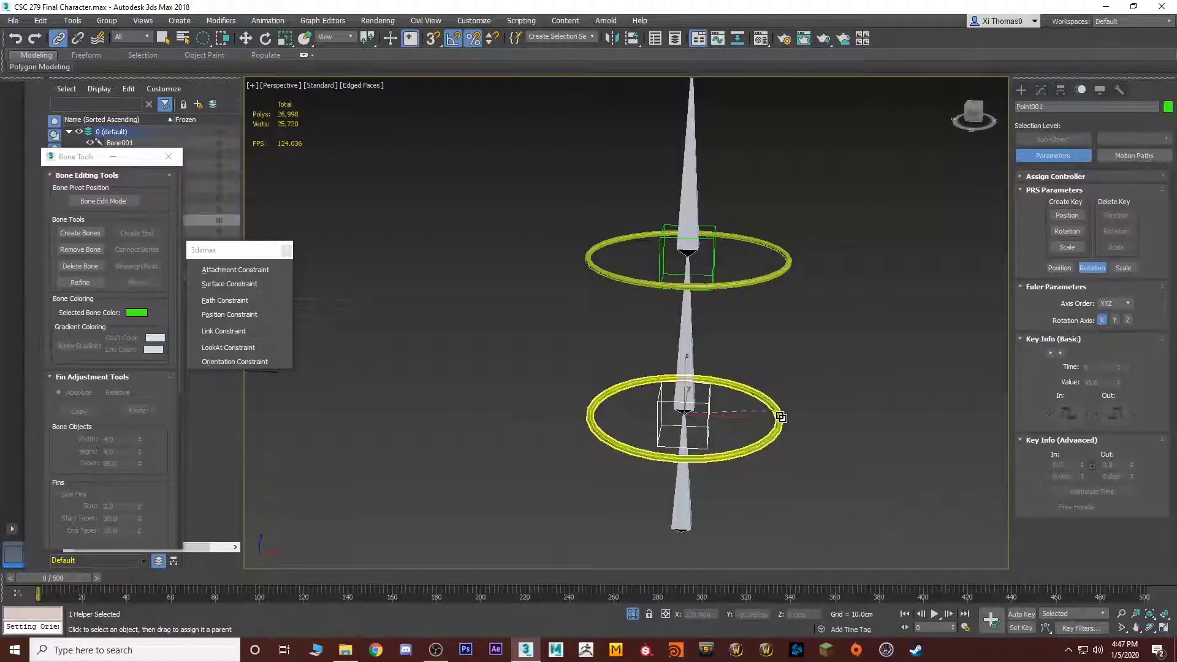
middle_click_drag(779, 414, 734, 400)
left_click(643, 312)
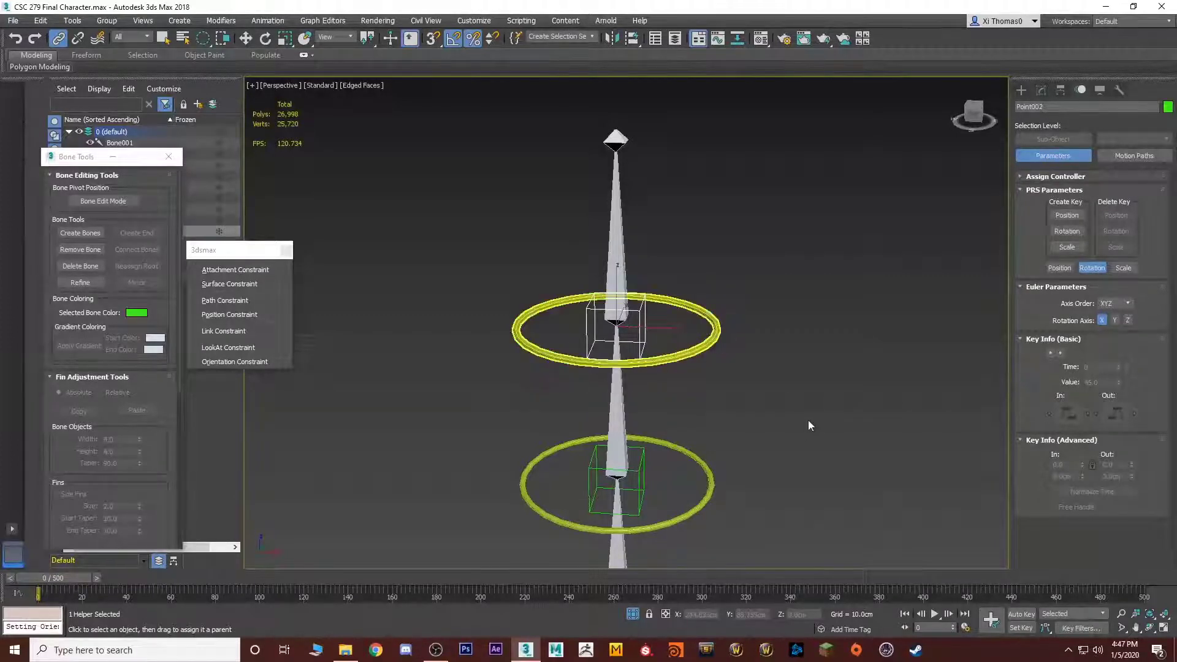
Link the upper circle control to the lower circle control as its parent
left_click(771, 407)
left_click(714, 350)
middle_click_drag(714, 349, 685, 307, "alt")
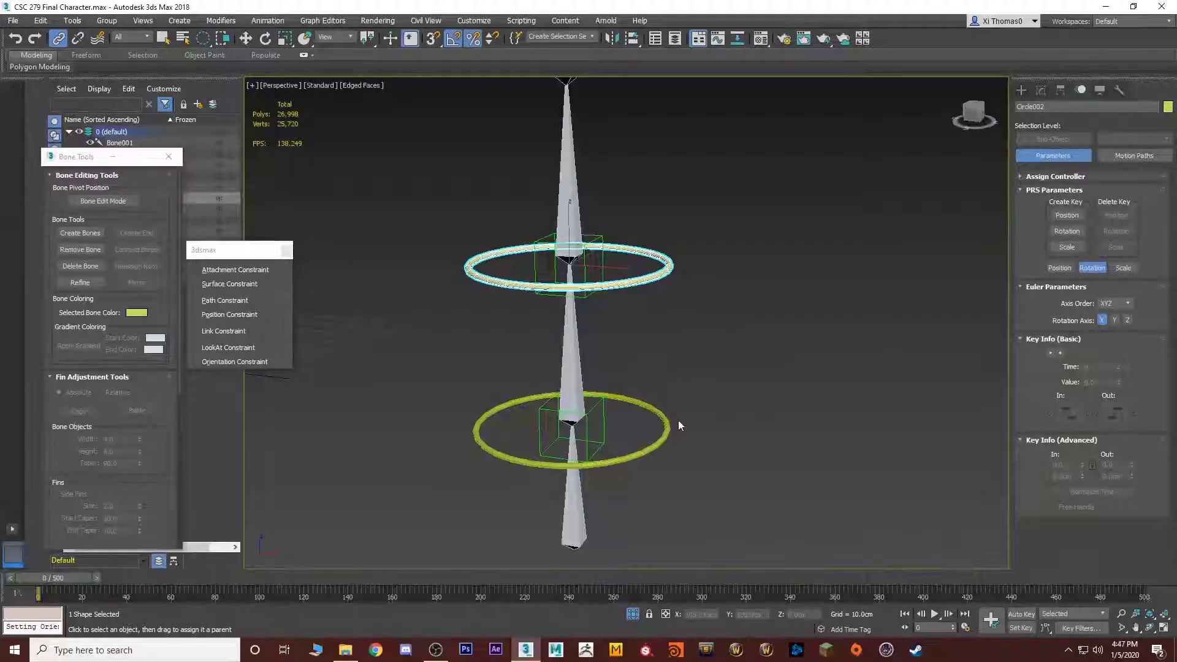
left_click_drag(672, 269, 665, 433)
key("r")
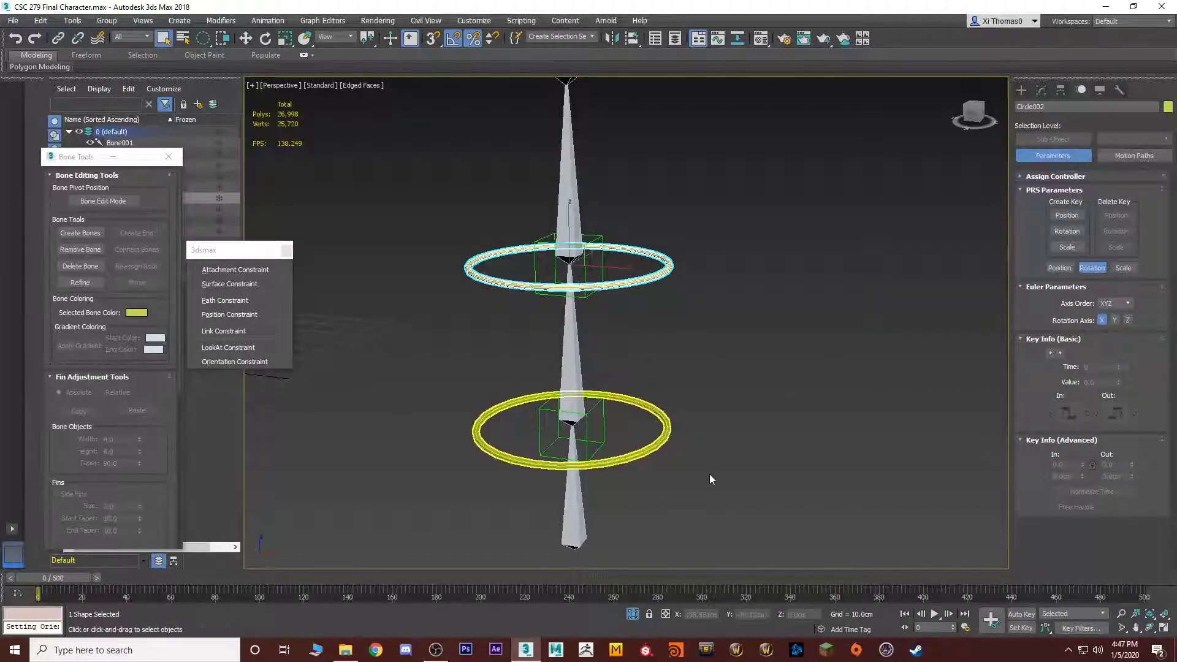
Test-rotate the lower circle control and the upper circle control separately, undoing each rotation
left_click(708, 473)
left_click(668, 436)
middle_click_drag(673, 435, 649, 392)
key("e")
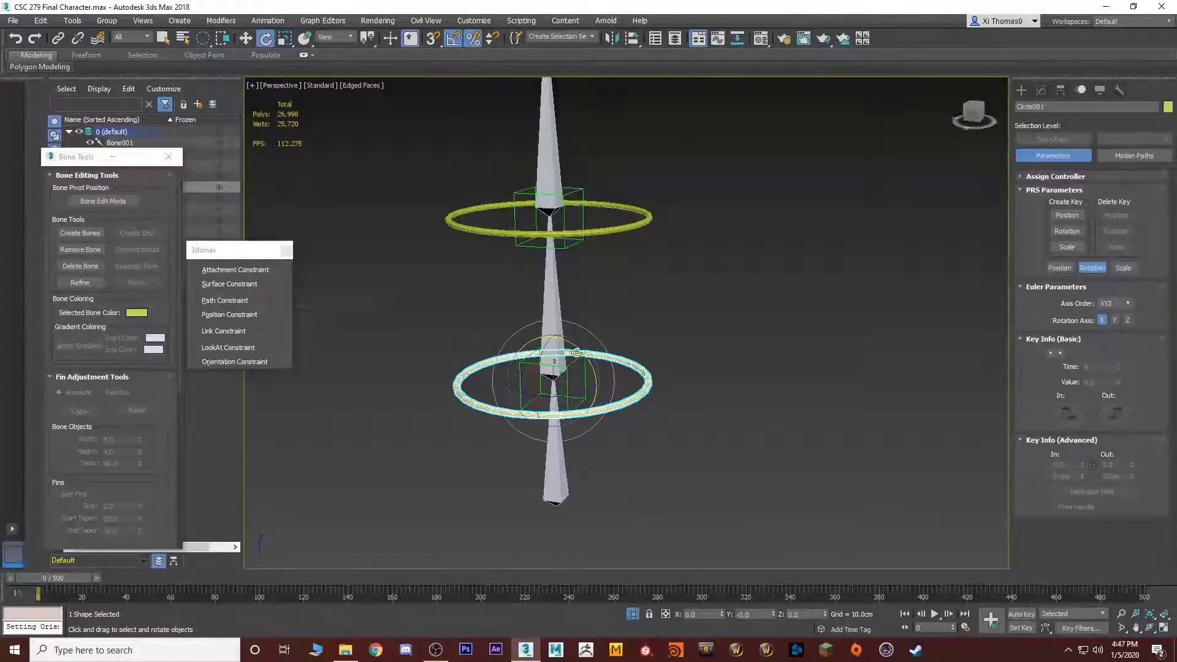
mouse_move(579, 352)
left_mouse_down()
mouse_move(589, 343)
mouse_move(569, 338)
left_mouse_up()
key("ctrl+z")
left_click(600, 234)
middle_click_drag(600, 234, 592, 260)
left_click_drag(571, 216, 593, 268)
key("ctrl+z")
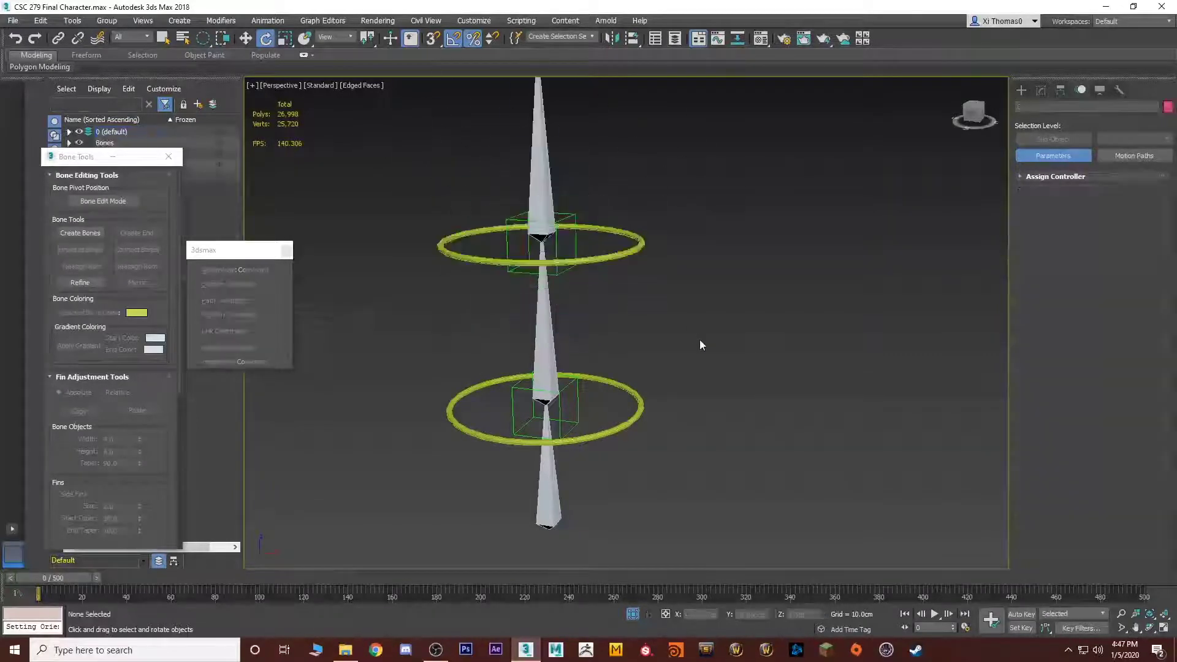
Bend the whole bone chain by rotating the lower circle and then the upper circle, and undo both rotations
left_click(612, 385)
left_click_drag(570, 370, 623, 377)
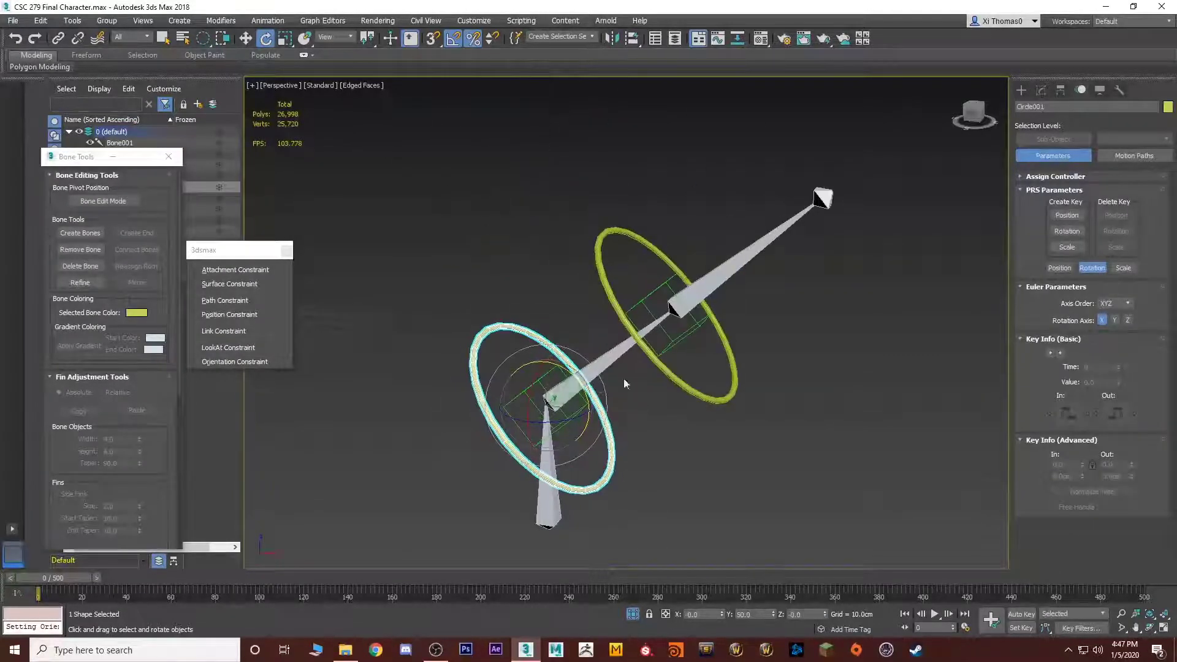
left_click(705, 307)
left_click_drag(709, 297, 760, 387)
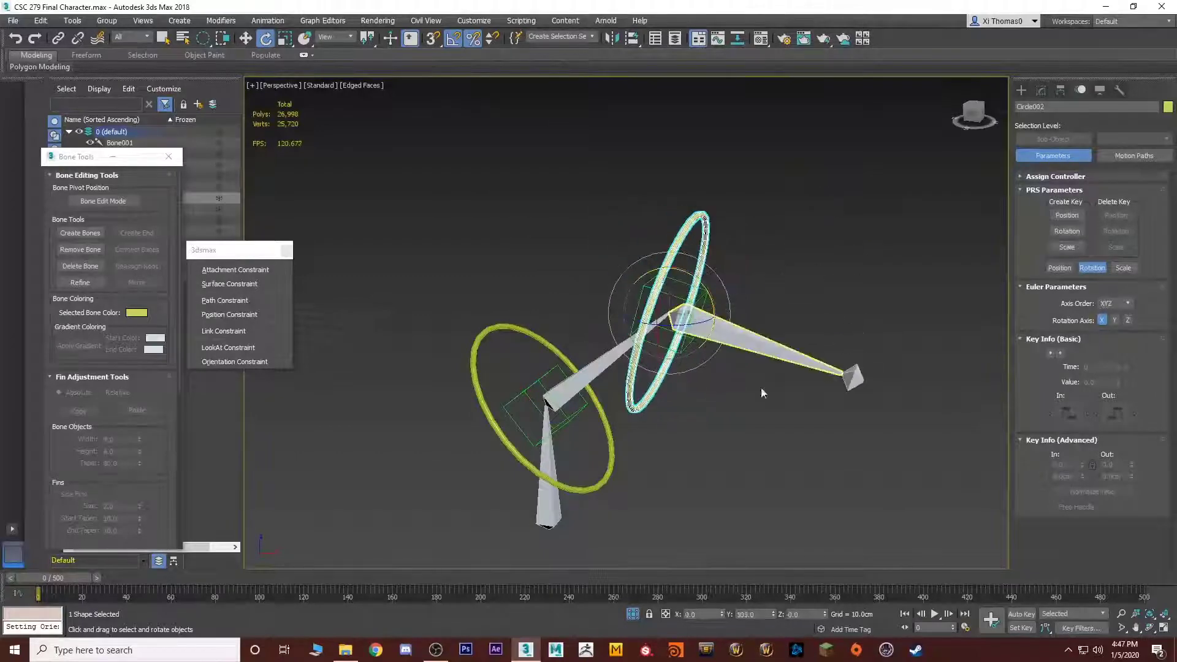
left_click(760, 387)
middle_click_drag(760, 388, 726, 386, "alt")
scroll(711, 397, "up", 3)
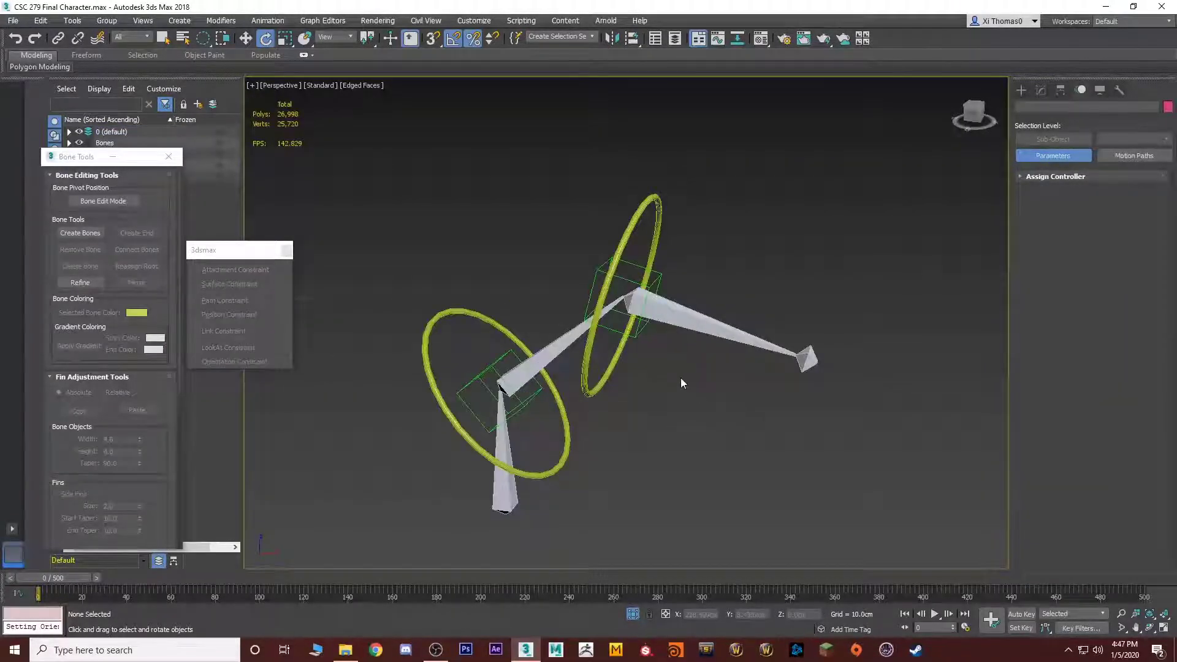
key("ctrl+z")
key("ctrl+z")
key("ctrl+z")
key("ctrl+z")
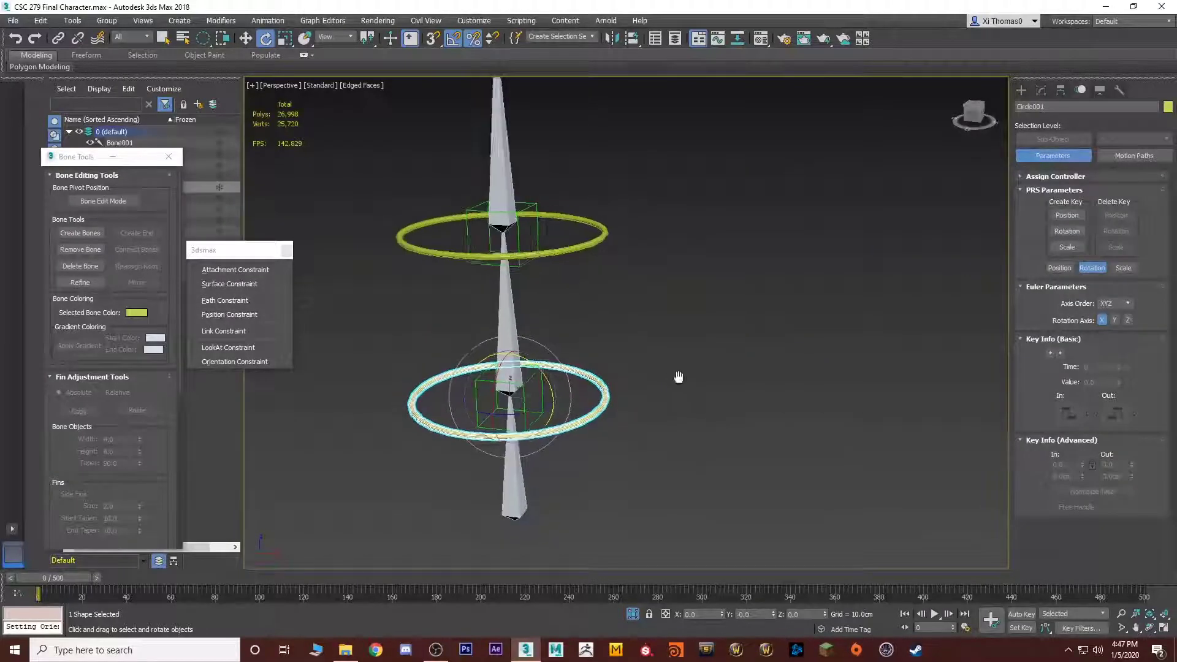
scroll(678, 377, "down", 3)
left_click(704, 380)
middle_click_drag(703, 380, 712, 320, "alt")
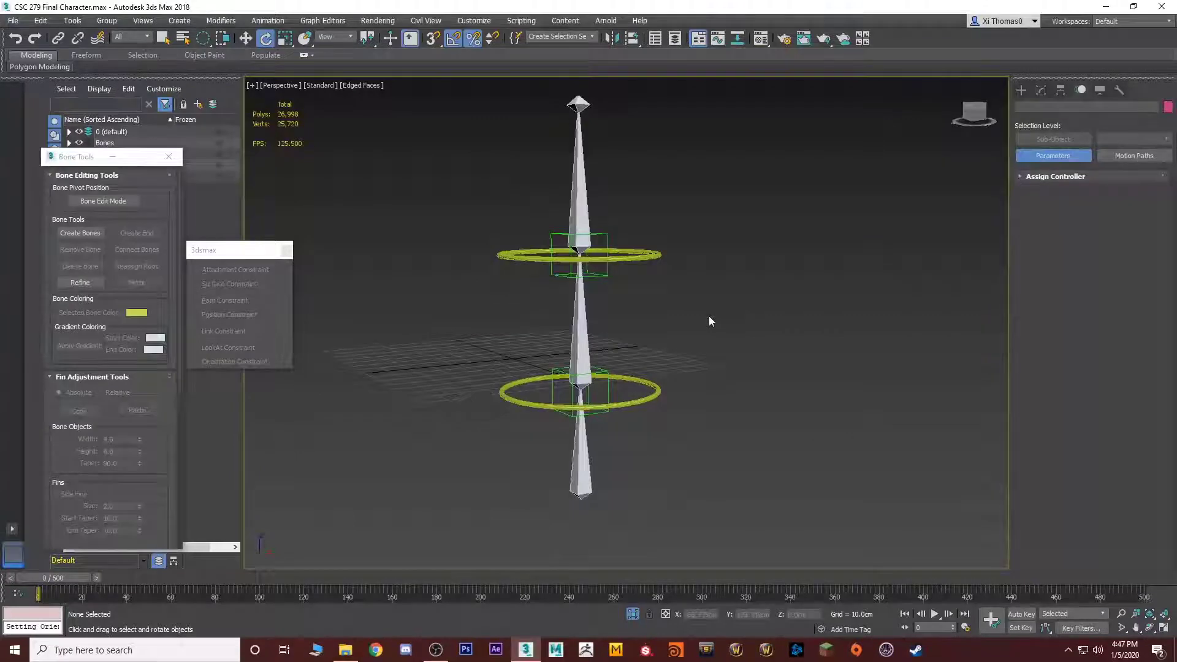
Freeze the transforms of both circle controls and both point helpers together, accepting the Freeze Transforms prompt
scroll(712, 320, "down", 2)
scroll(667, 276, "up", 2)
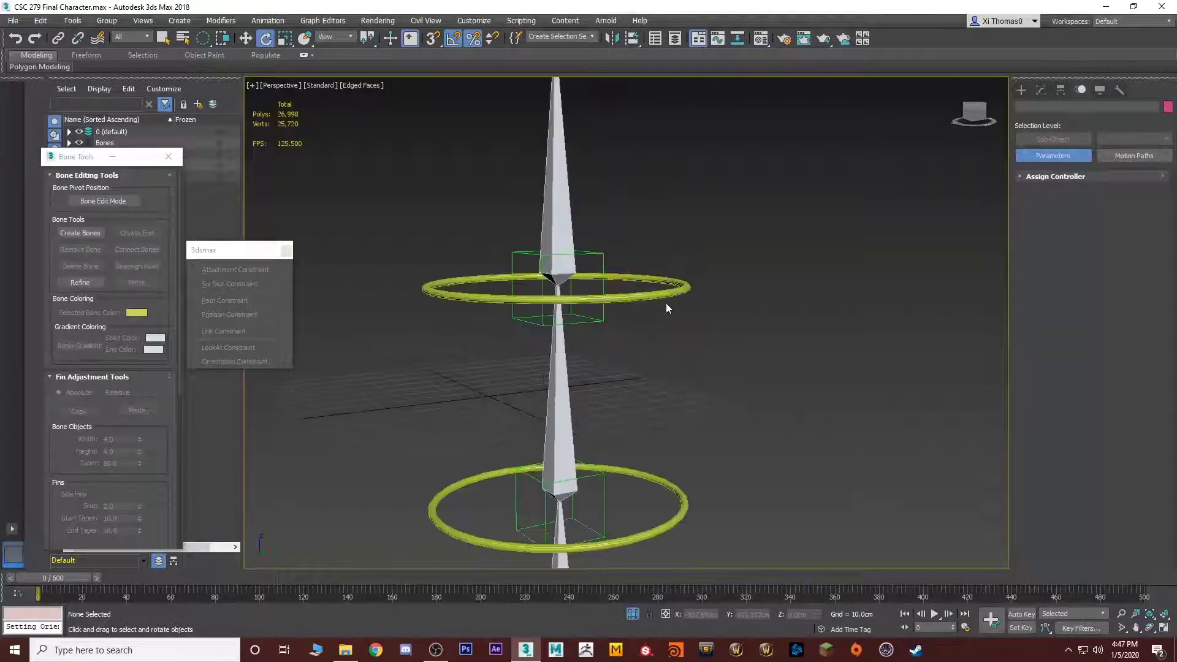
left_click(666, 280)
middle_click_drag(665, 281, 666, 248, "alt")
left_click(654, 417, "ctrl")
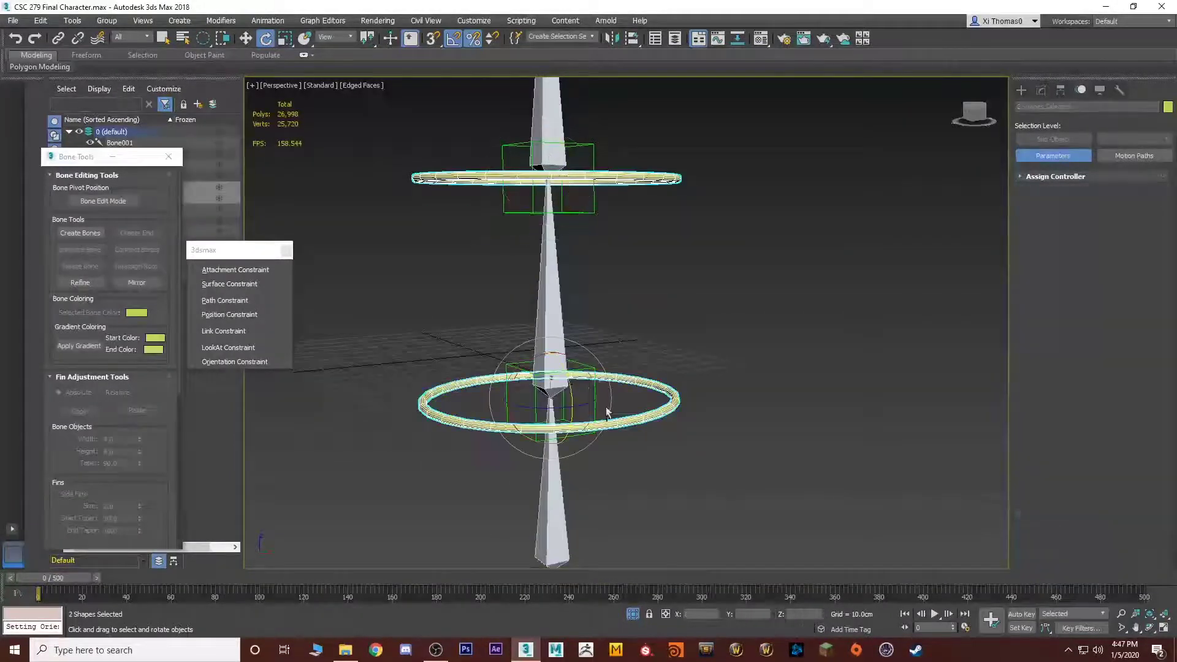
left_click(586, 369, "ctrl")
middle_click_drag(604, 245, 617, 351)
left_click(625, 457, "ctrl")
middle_click_drag(630, 460, 673, 351)
right_click(749, 360, "alt")
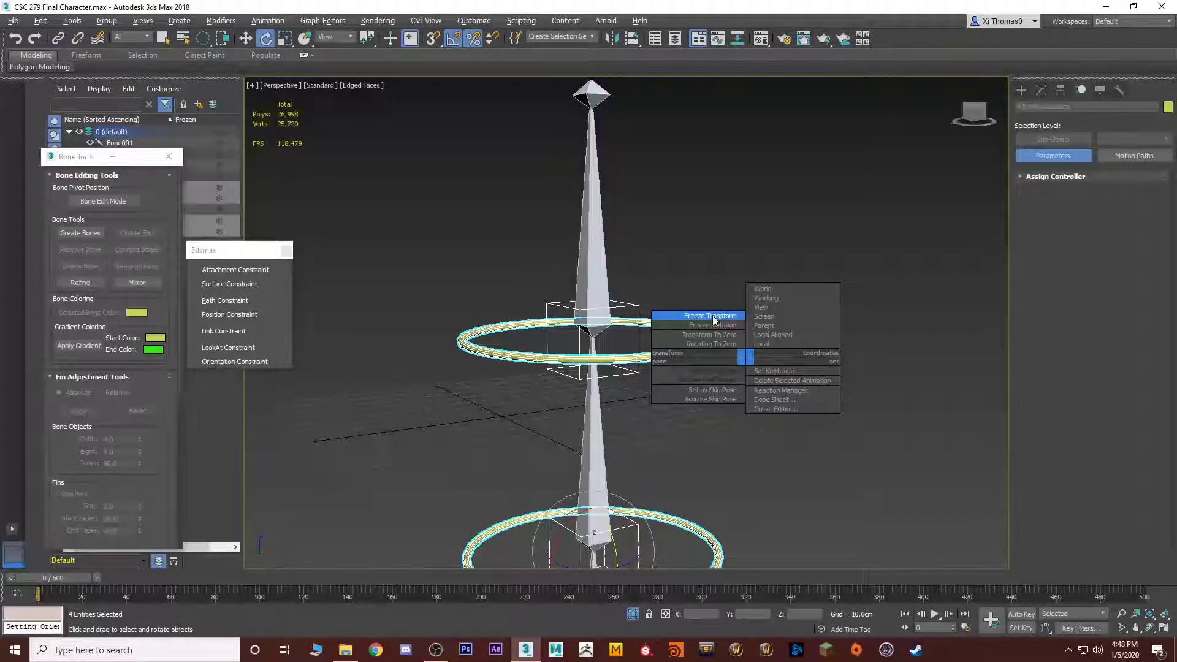
right_click(766, 228, "alt")
left_click(733, 186)
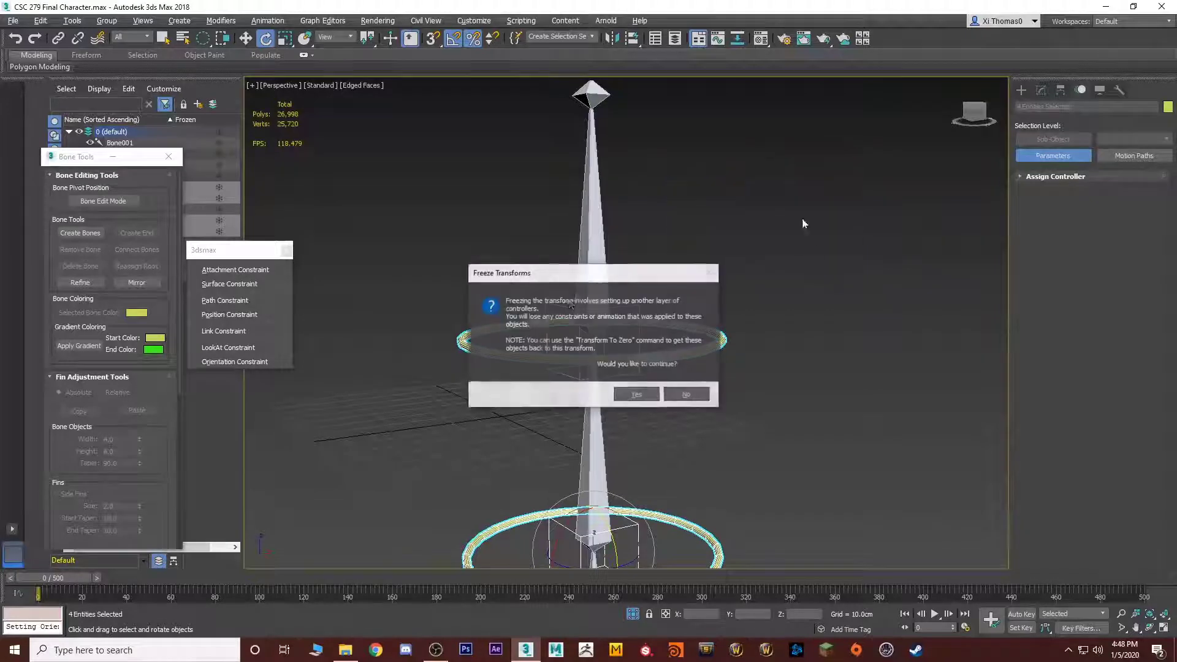
left_click_drag(544, 274, 445, 270)
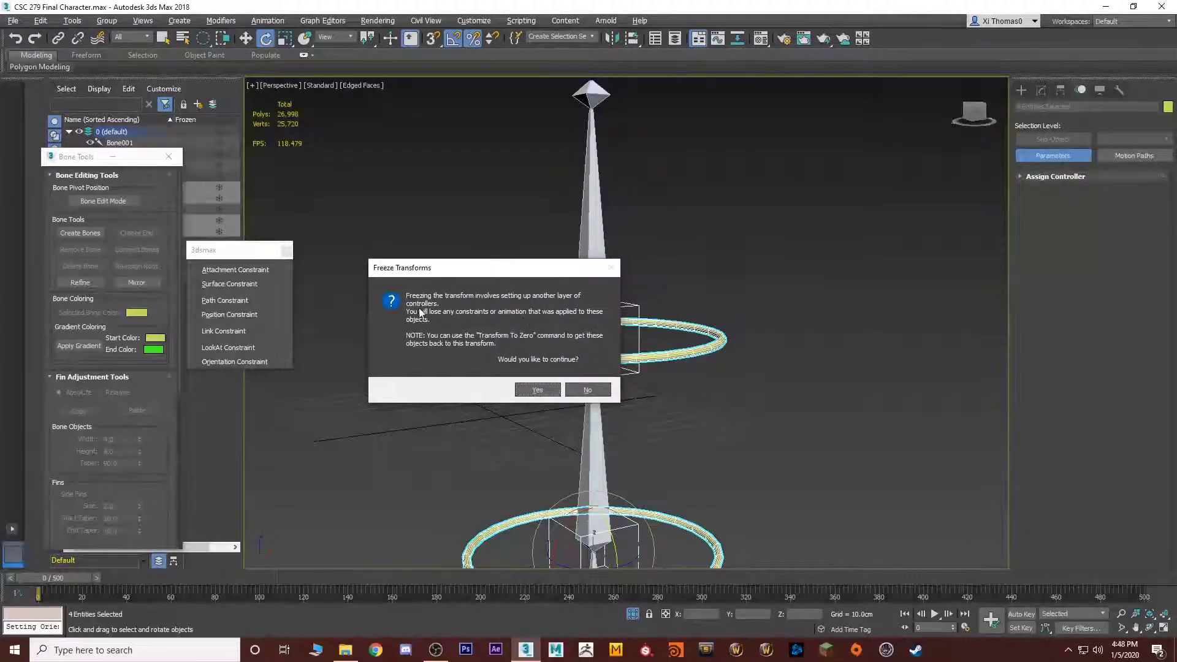
left_click(533, 390)
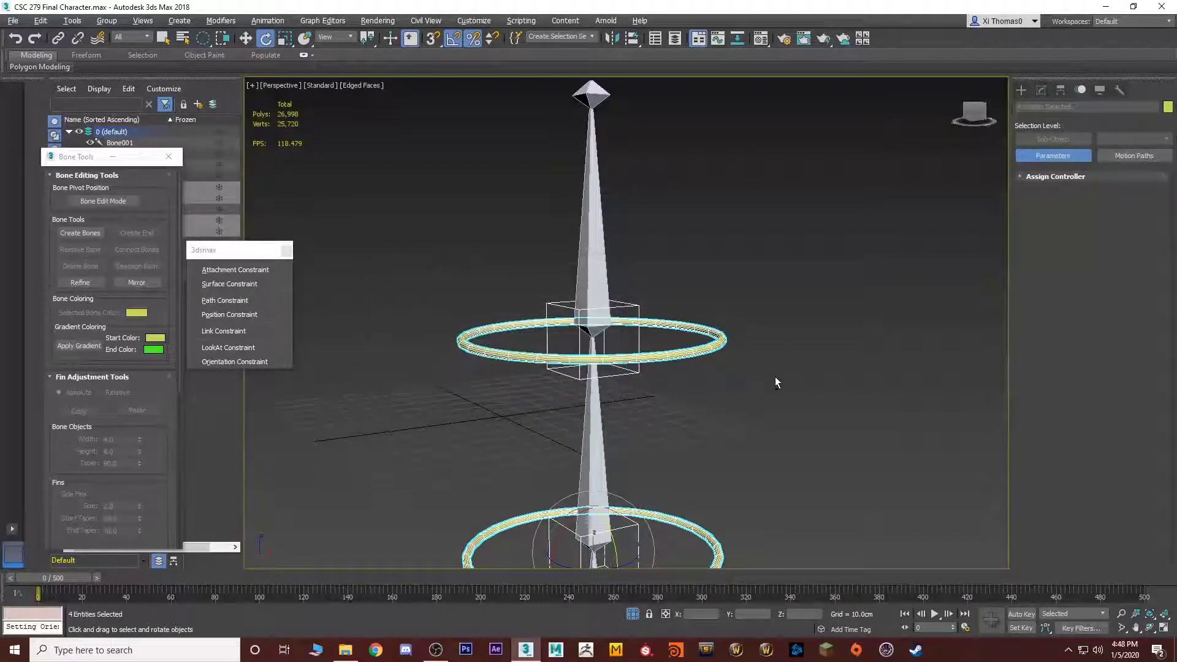
Pose the chain by rotating the lower circle control and then the upper circle control away from their frozen pose
scroll(784, 358, "down", 3)
scroll(757, 349, "down", 2)
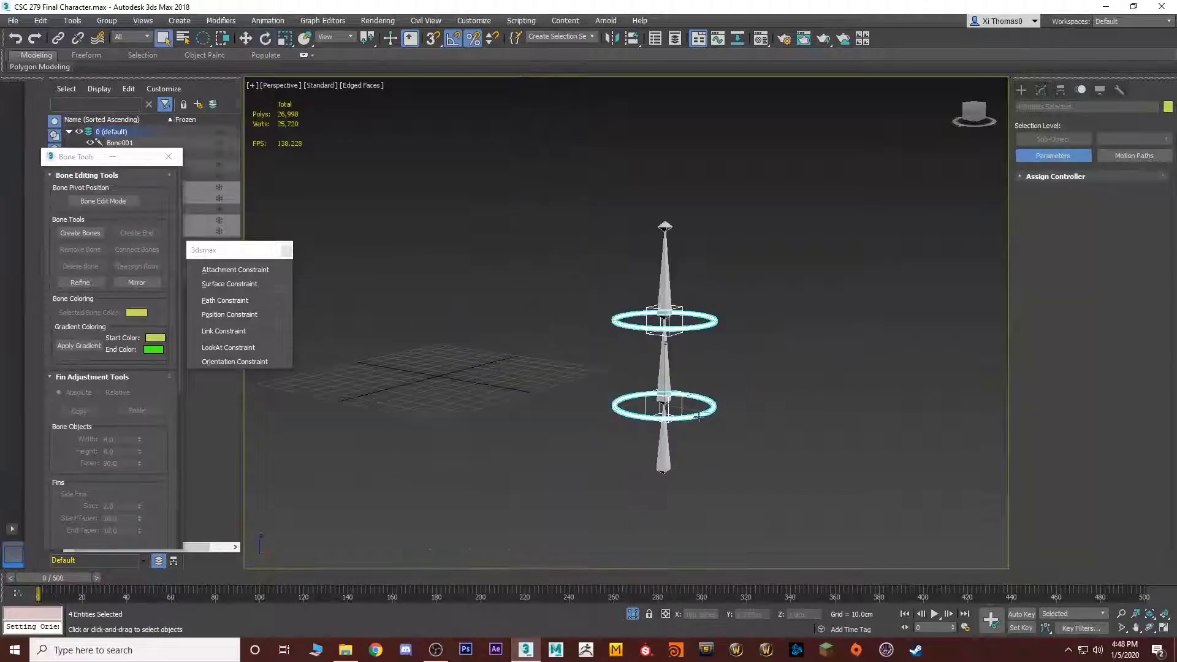
left_click(697, 417)
left_click_drag(694, 378, 757, 260)
left_click(744, 381)
left_click(745, 381)
middle_click_drag(758, 260, 827, 379, "alt")
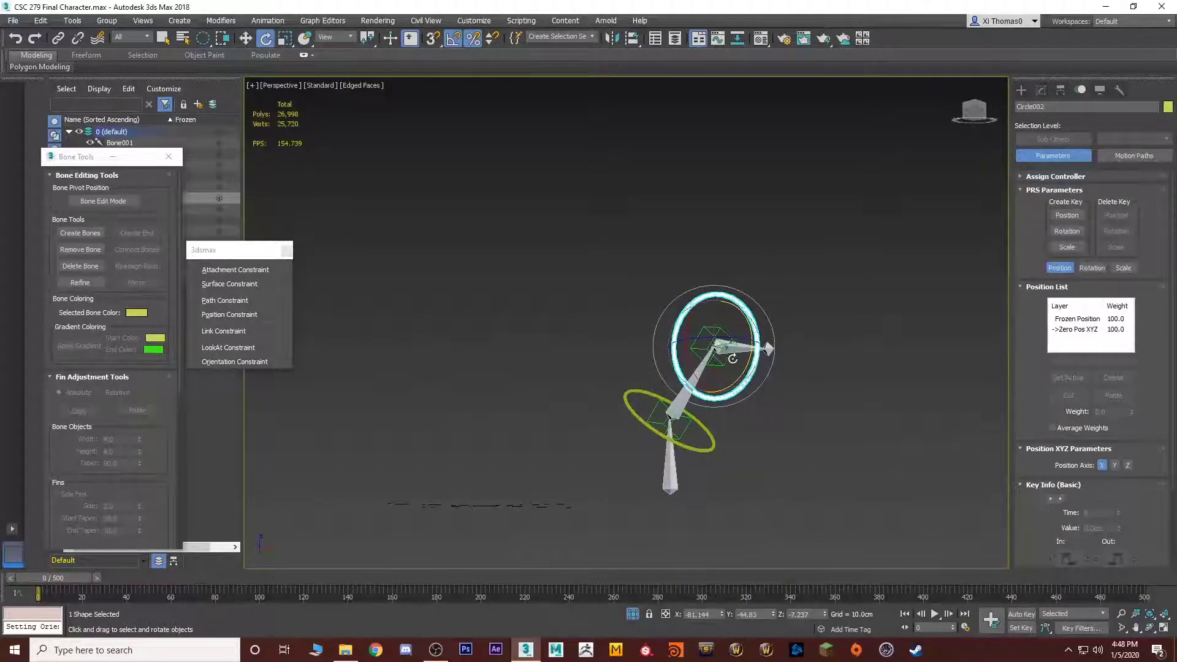
Apply Rotation To Zero to both circle controls to straighten the bone chain
left_click(840, 391)
right_click(874, 366)
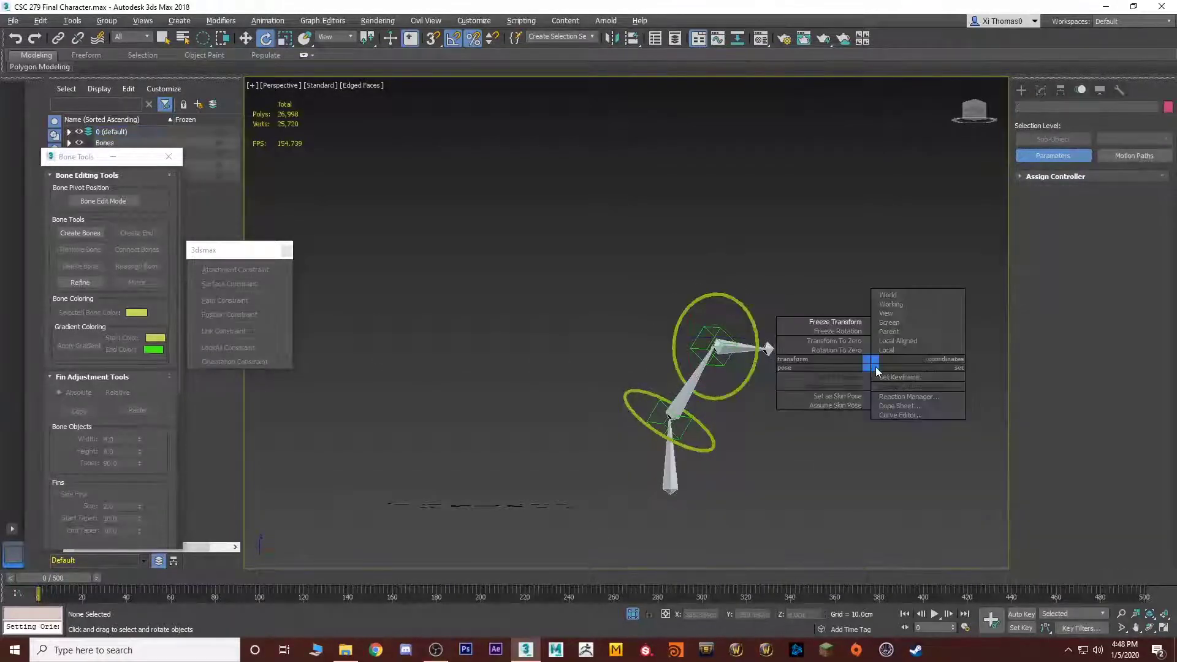
left_click(838, 350)
left_click(744, 388)
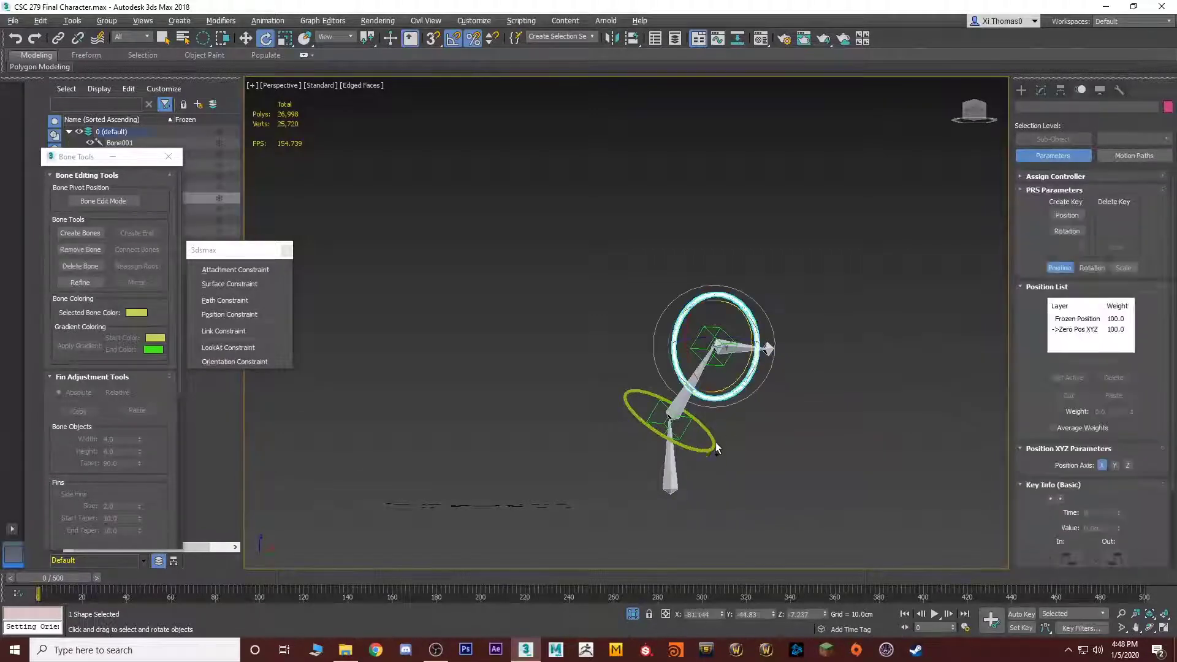
left_click(715, 442, "ctrl")
right_click(819, 411)
left_click(796, 393)
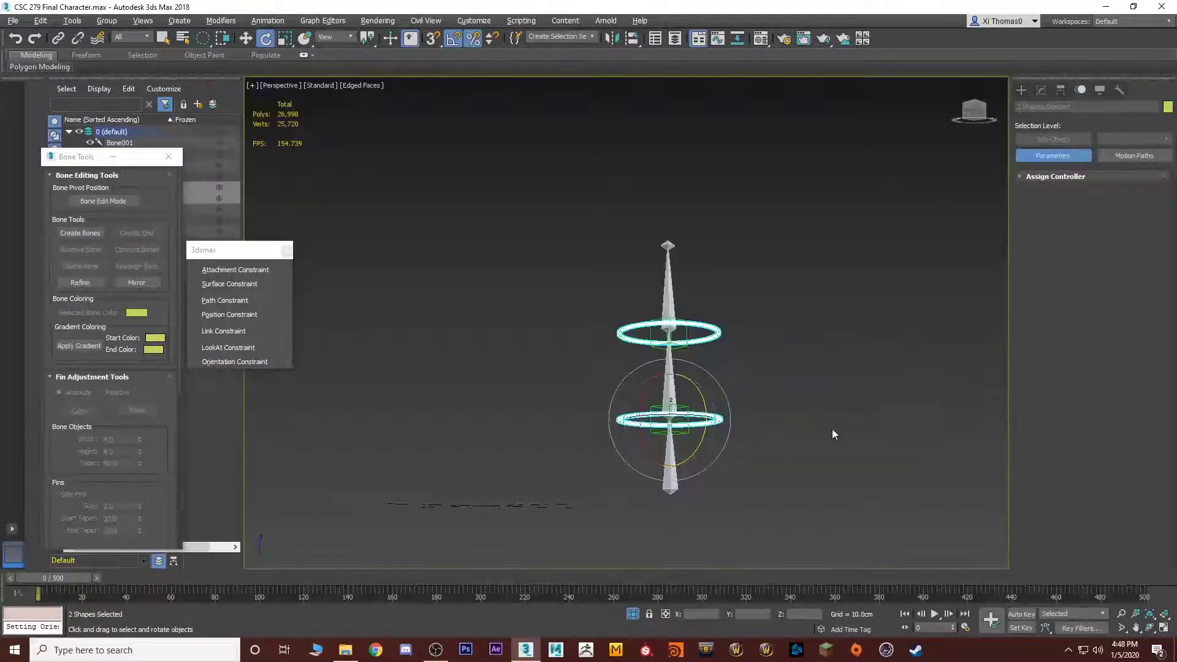
left_click(832, 429)
Inspect the motion controllers of the chain's bones and point helpers, including the upper helper's position list
middle_click_drag(832, 428, 792, 461)
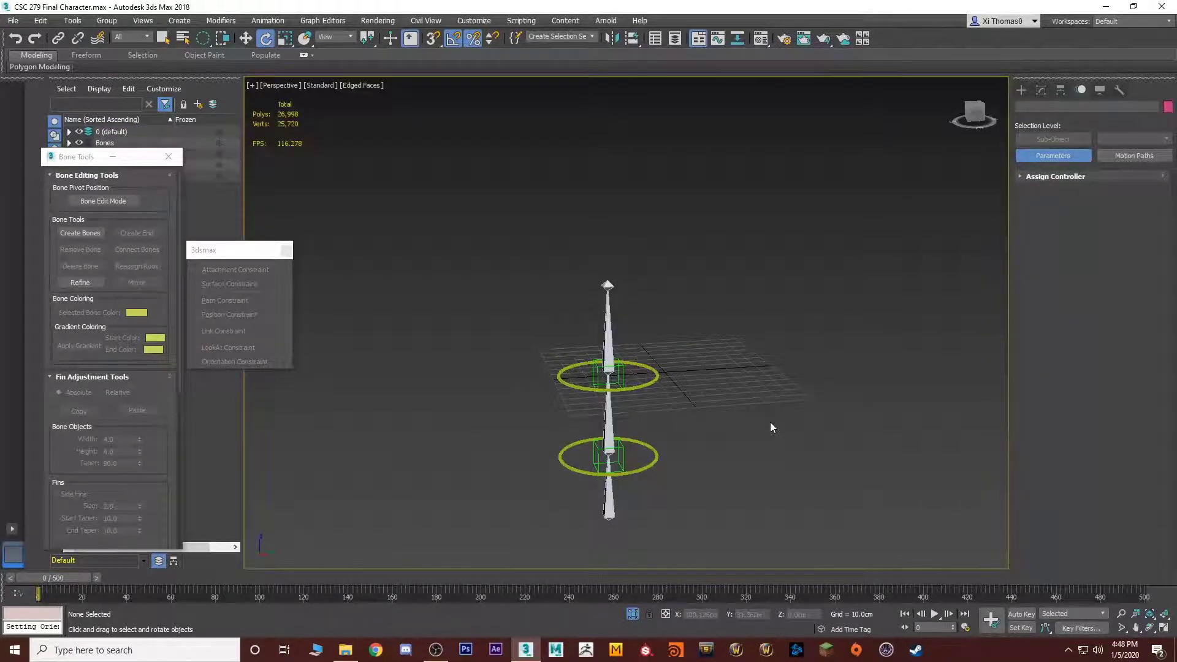
left_click(614, 338)
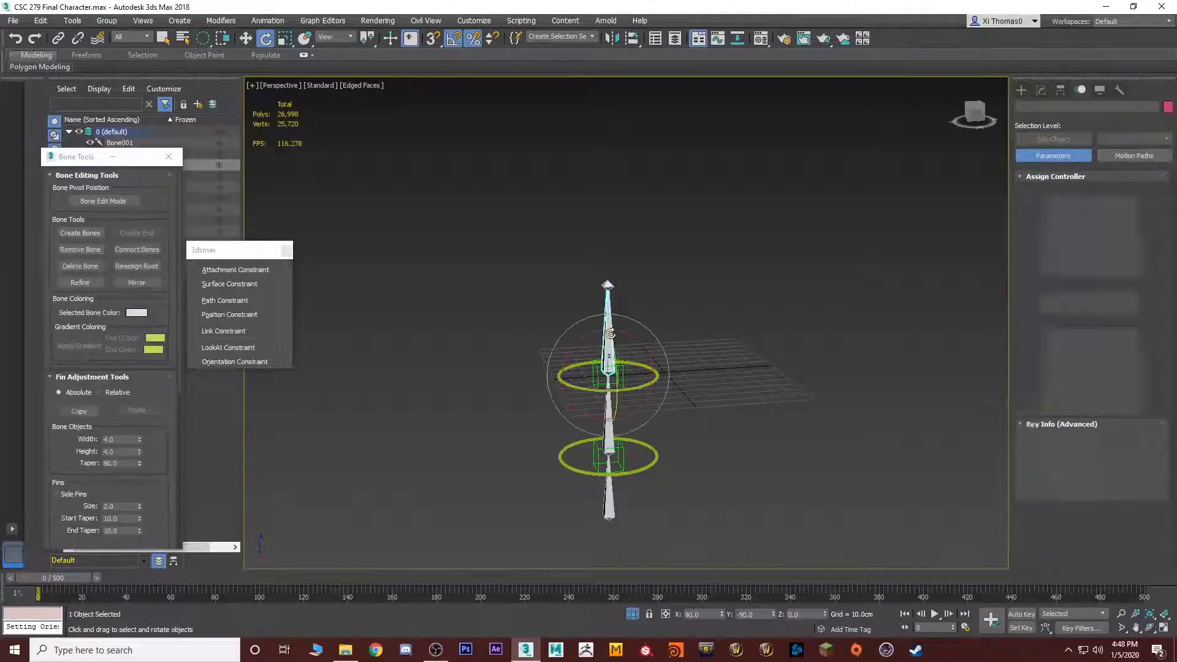
scroll(743, 296, "up", 4)
left_click(730, 353)
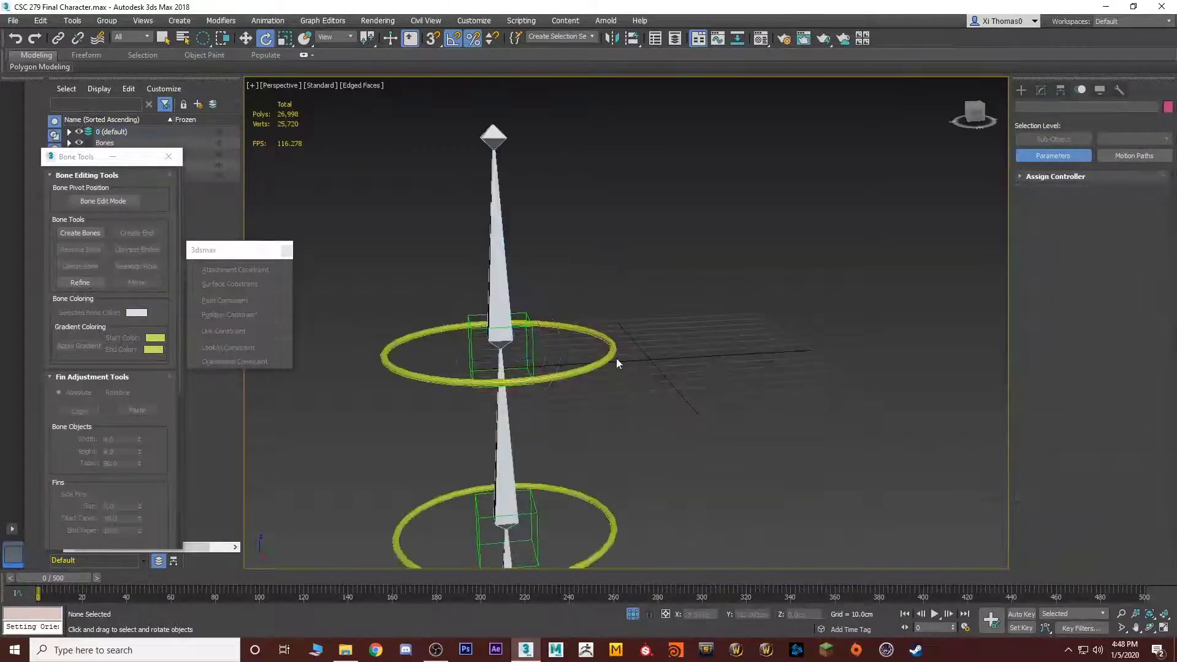
left_click(538, 358)
middle_click_drag(538, 358, 611, 360)
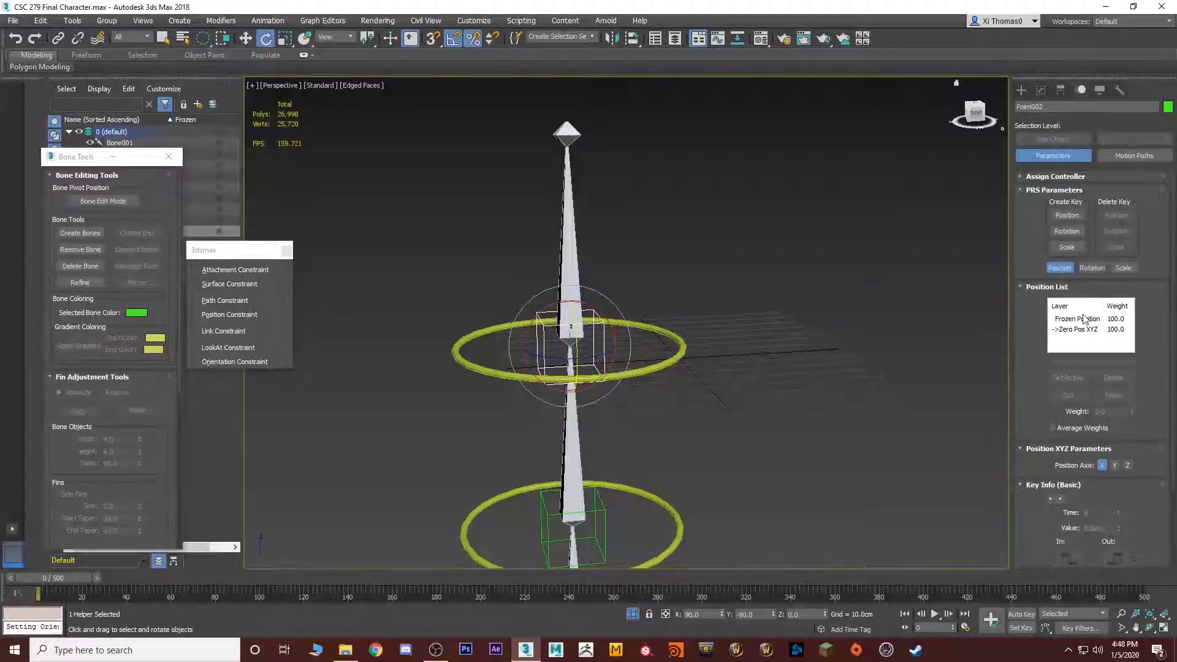
left_click(568, 245)
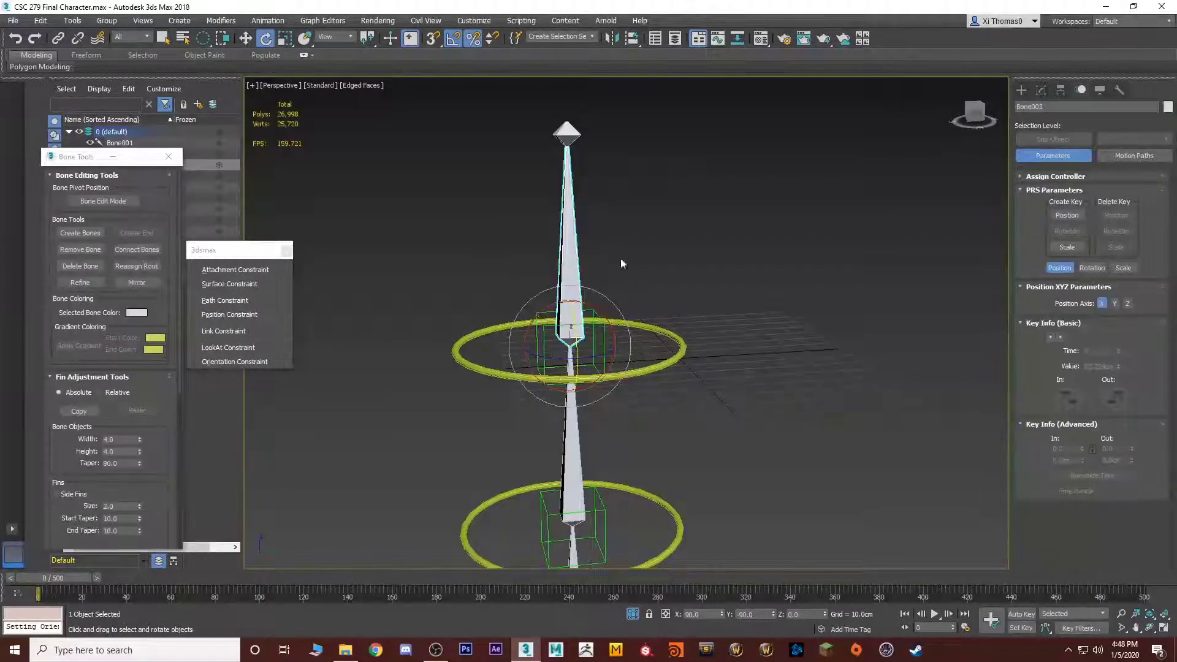
middle_click_drag(621, 264, 651, 187)
left_click(601, 342)
middle_click_drag(601, 342, 682, 226)
left_click(630, 423)
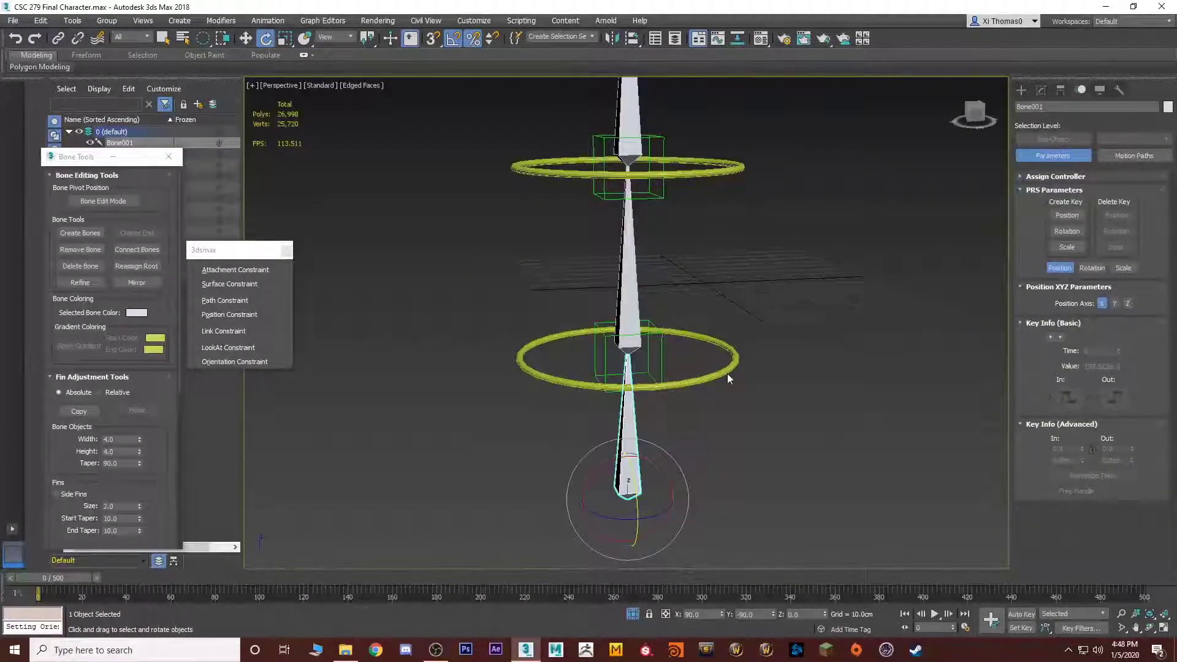
left_click(813, 304)
middle_click_drag(804, 292, 775, 339, "alt")
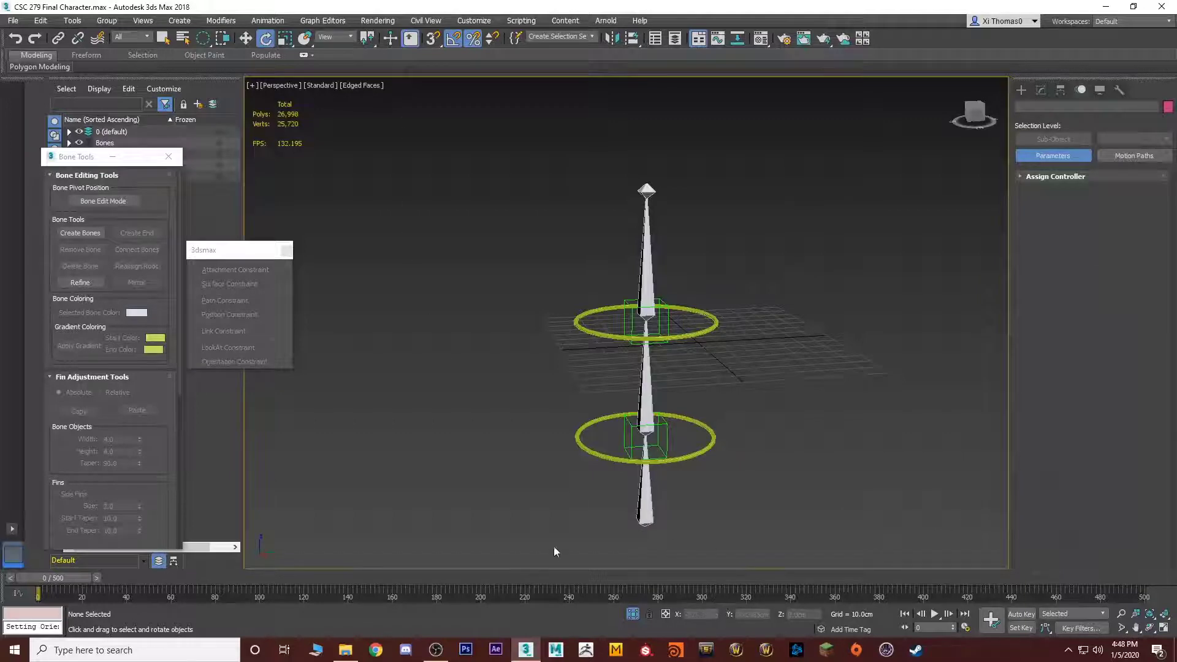
Exit isolation to bring back the full character, and examine its body and skeleton from several angles
key("ctrl+a")
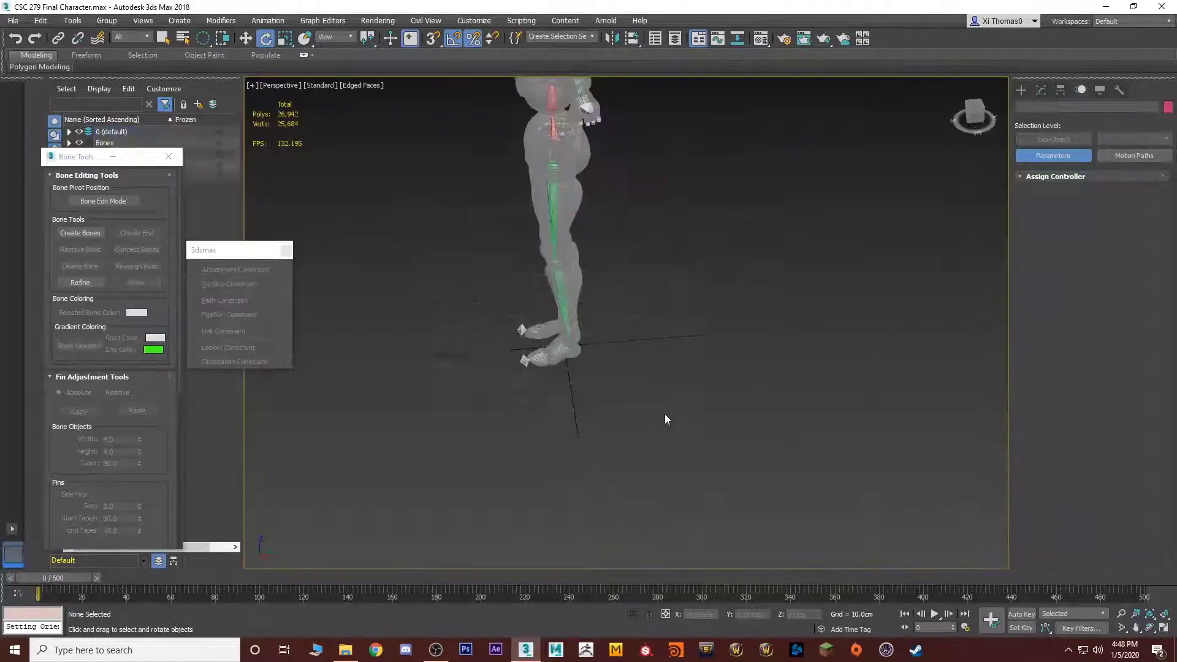
scroll(665, 414, "down", 5)
middle_click_drag(668, 402, 702, 351, "alt")
scroll(671, 414, "up", 5)
middle_click_drag(639, 410, 583, 432, "alt")
middle_click_drag(583, 432, 566, 507)
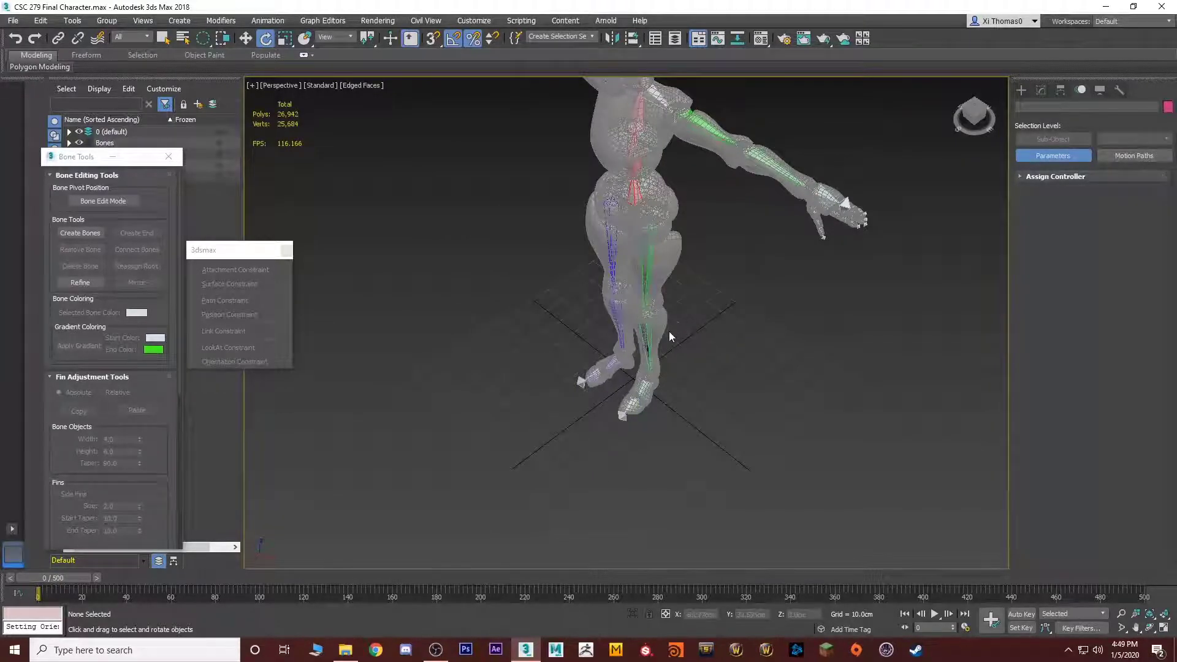
middle_click_drag(635, 303, 653, 321, "alt")
middle_click_drag(616, 222, 594, 294)
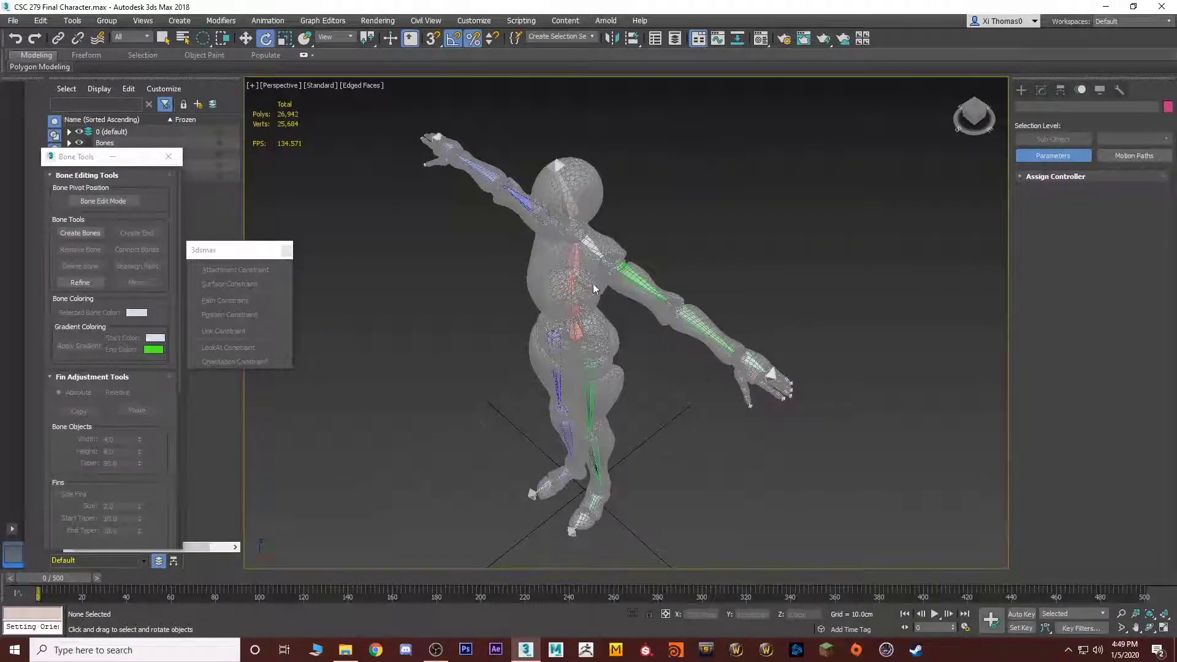
middle_click_drag(593, 288, 740, 345, "alt")
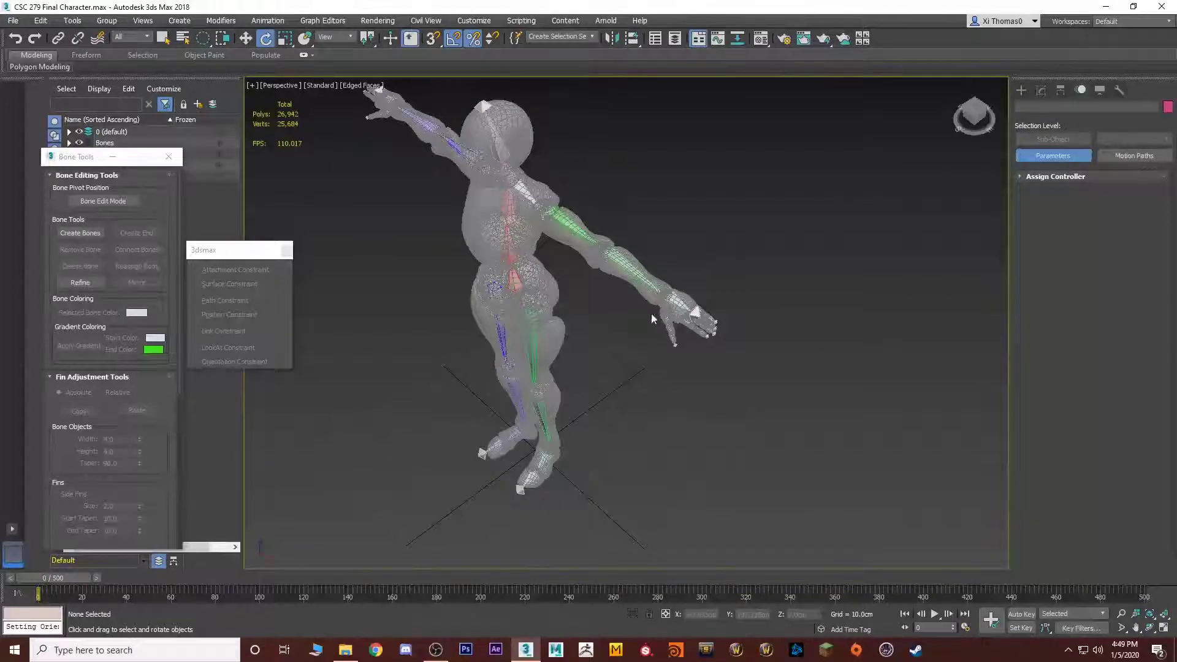
middle_click_drag(575, 384, 628, 381, "alt")
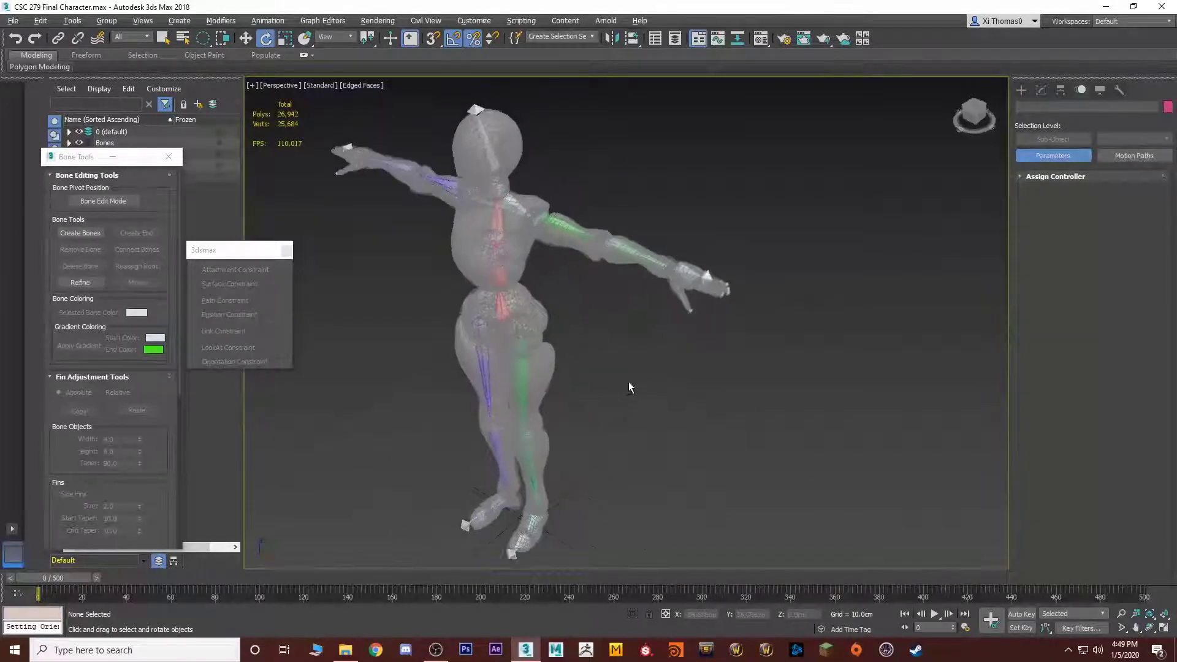
Create a box-shaped Point helper of size 5 cm on the ground beside the character's feet
scroll(627, 382, "up", 6)
middle_click_drag(511, 364, 652, 425)
scroll(746, 415, "up", 3)
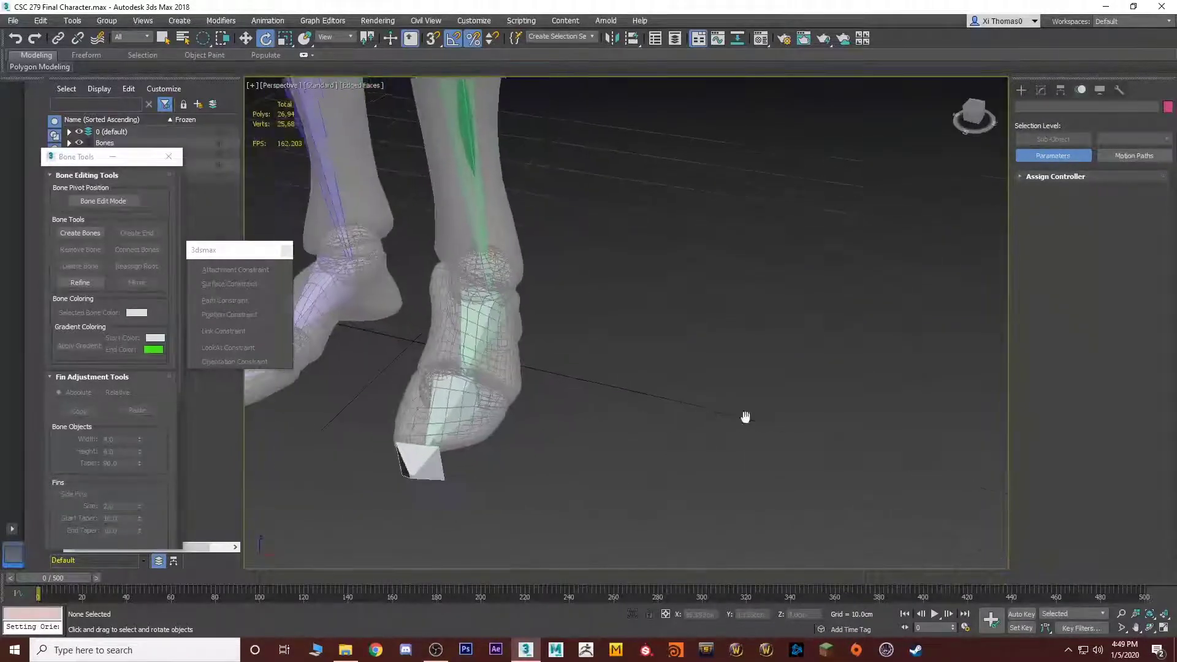
left_click(1041, 90)
left_click(1021, 90)
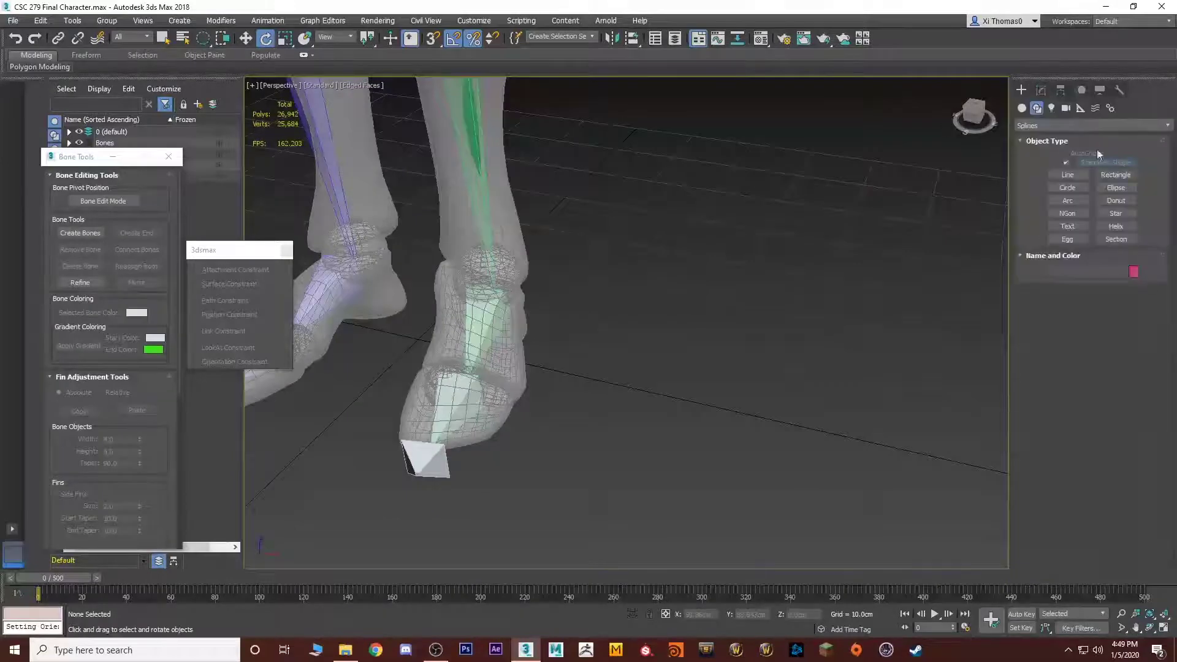
left_click(1036, 108)
left_click(1079, 108)
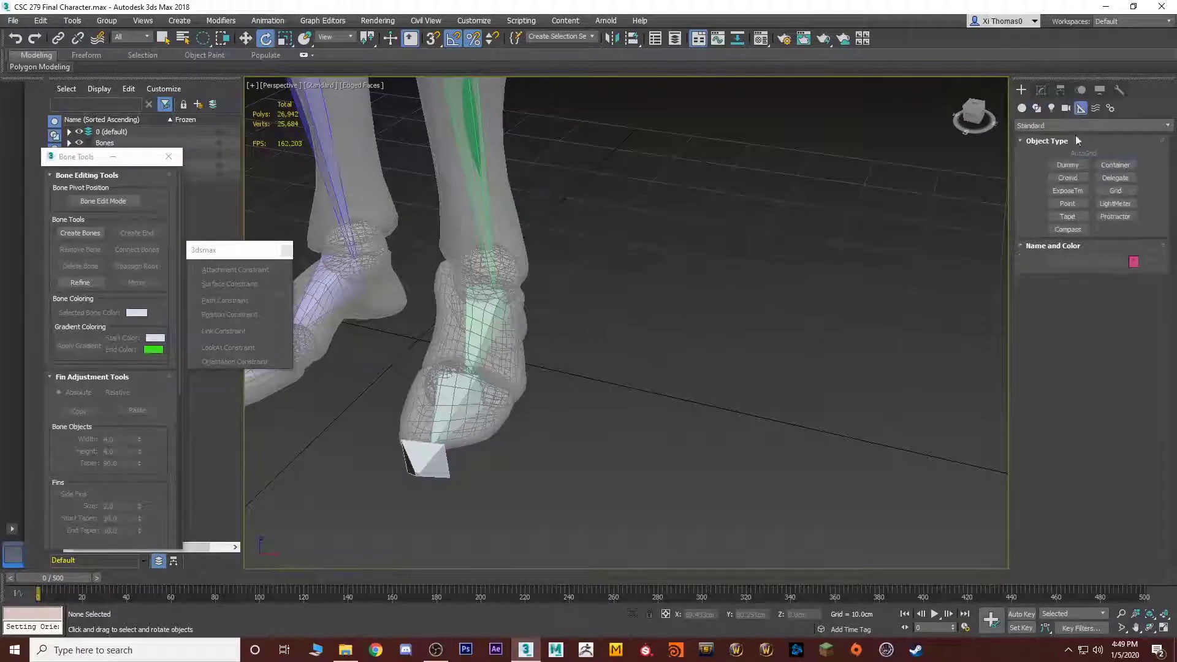
left_click(1067, 204)
left_click(800, 397)
middle_click_drag(888, 388, 763, 385, "alt")
key("Delete")
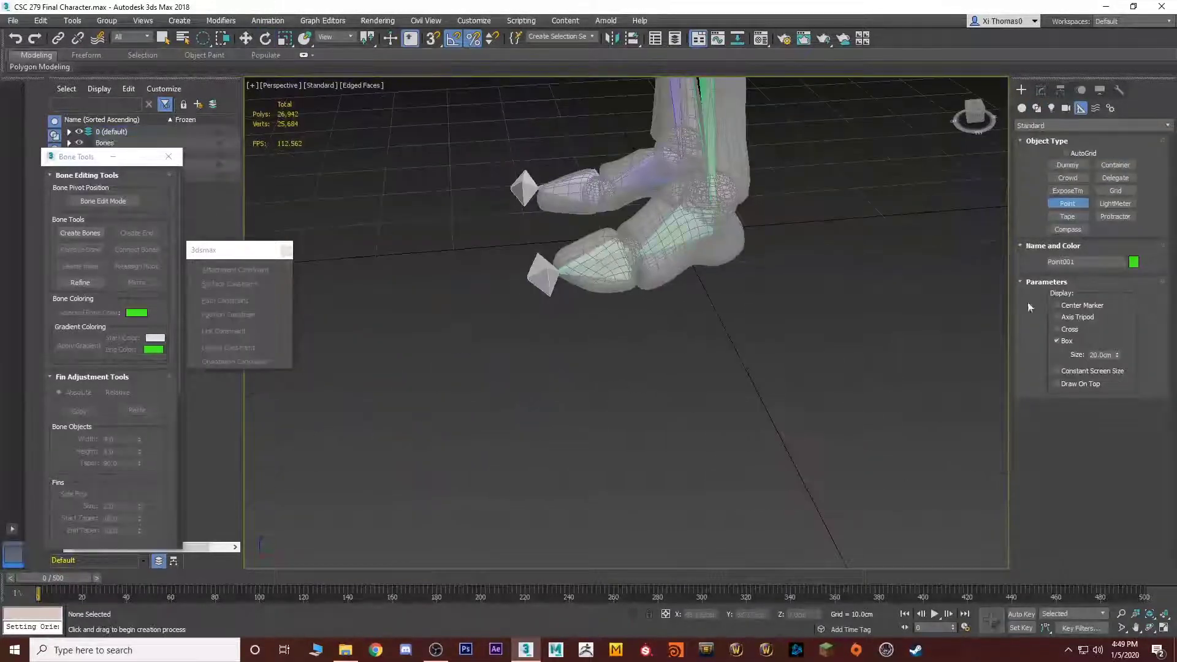
type("5")
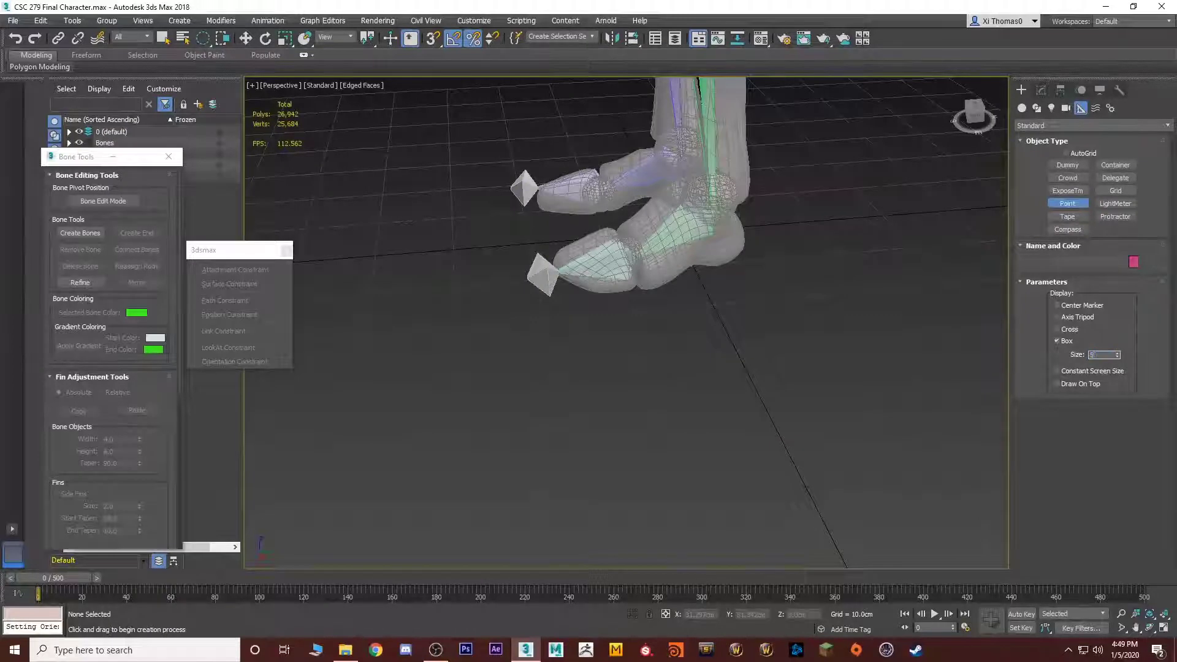
left_click(677, 435)
middle_click_drag(765, 436, 705, 436)
scroll(699, 434, "down", 2)
Clone the point helper into three copies, forming an evenly spaced row along Y beside the feet
key("w")
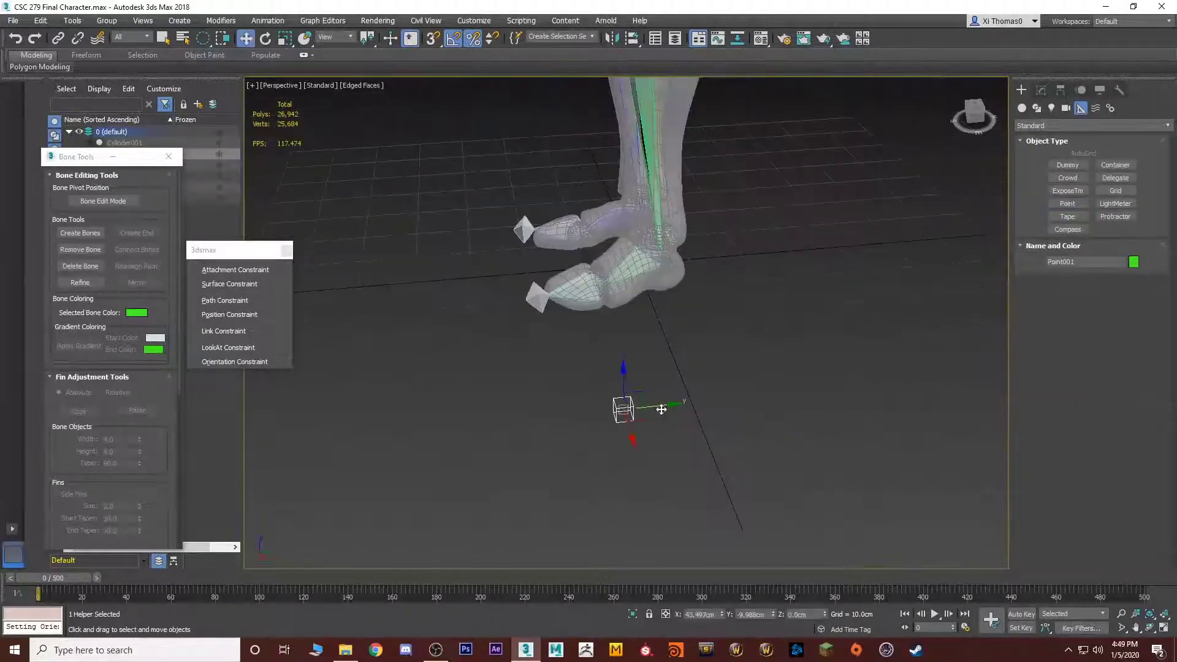
left_click_drag(661, 410, 703, 407, "shift")
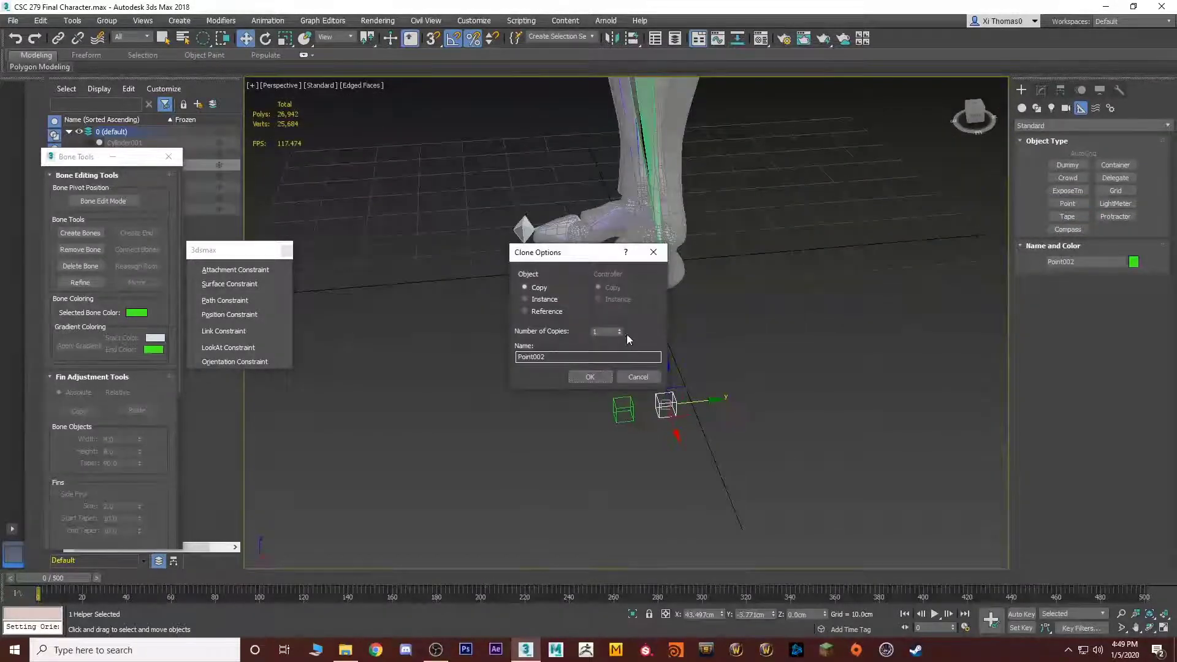
left_click(611, 375)
middle_click_drag(679, 378, 608, 379)
key("q")
left_click(667, 325)
middle_click_drag(575, 333, 609, 385)
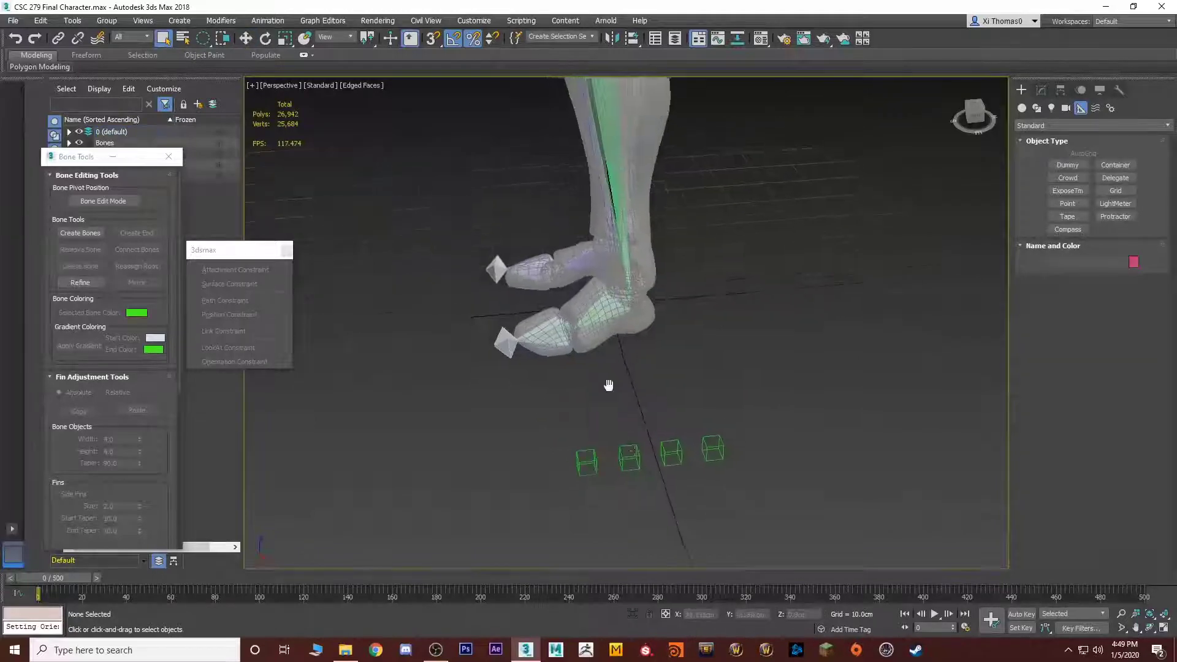
Examine the row of helpers and the left leg's bone chain, checking its thigh and foot bones
left_click(587, 464)
scroll(607, 439, "up", 4)
middle_click_drag(607, 439, 724, 455)
scroll(693, 483, "down", 3)
left_click(761, 424)
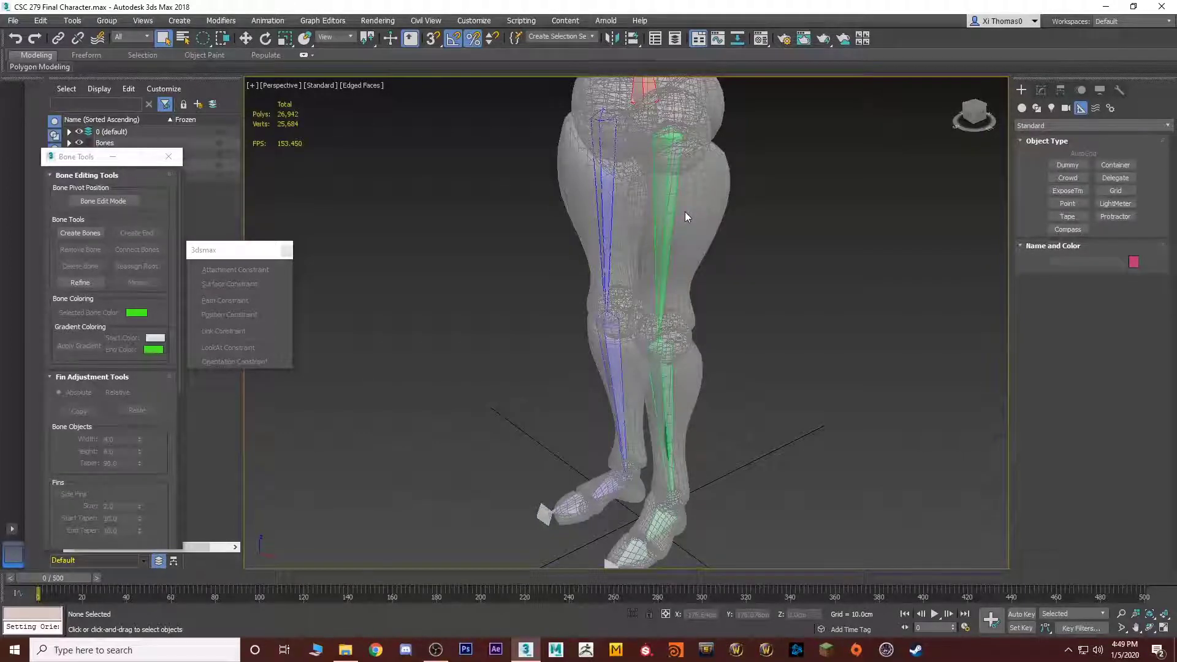
scroll(859, 182, "up", 1)
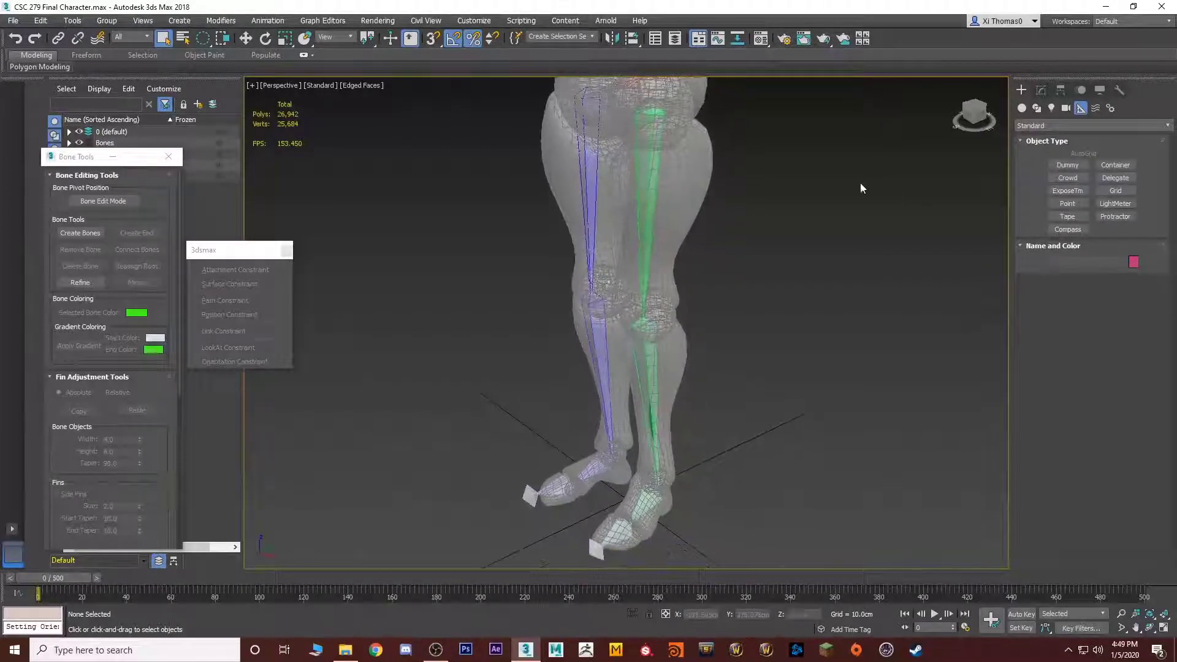
left_click(641, 190)
scroll(627, 143, "up", 2)
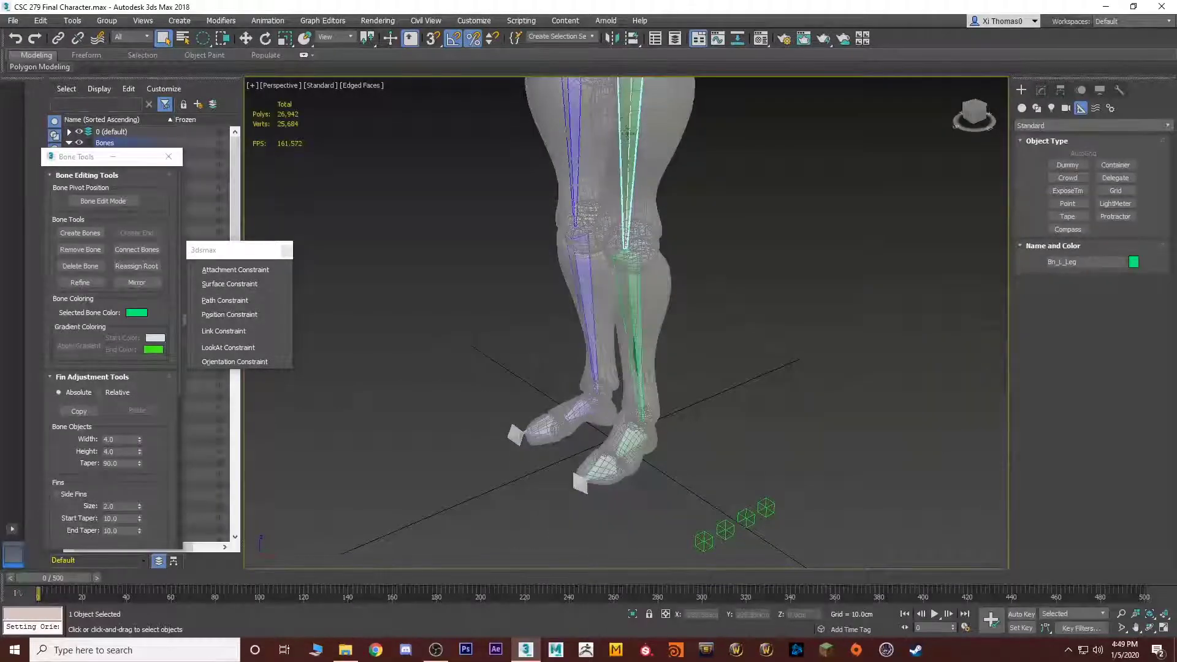
left_click(632, 433)
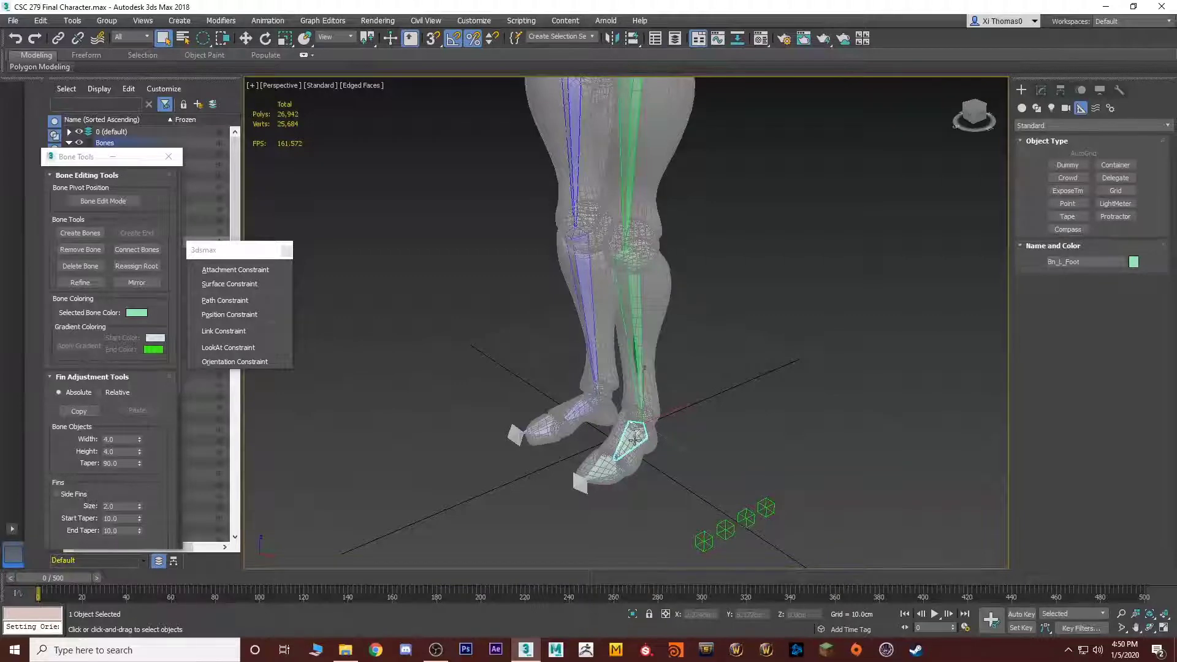
left_click(841, 326)
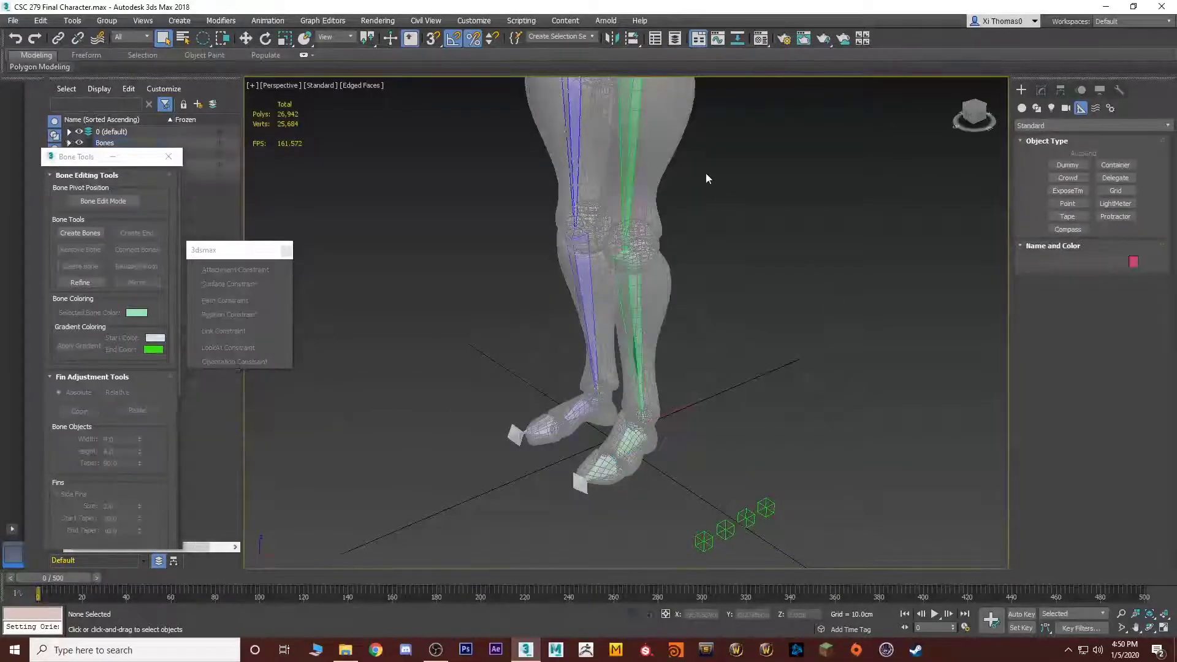
scroll(705, 173, "up", 1)
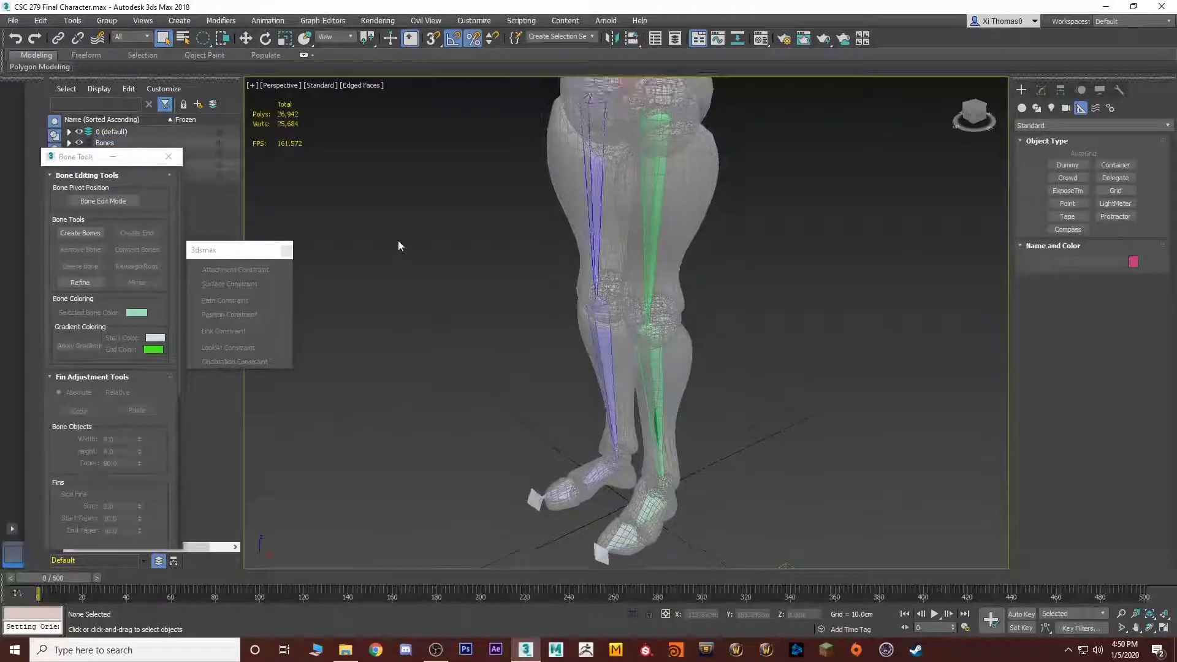
left_click(268, 20)
mouse_move(374, 74)
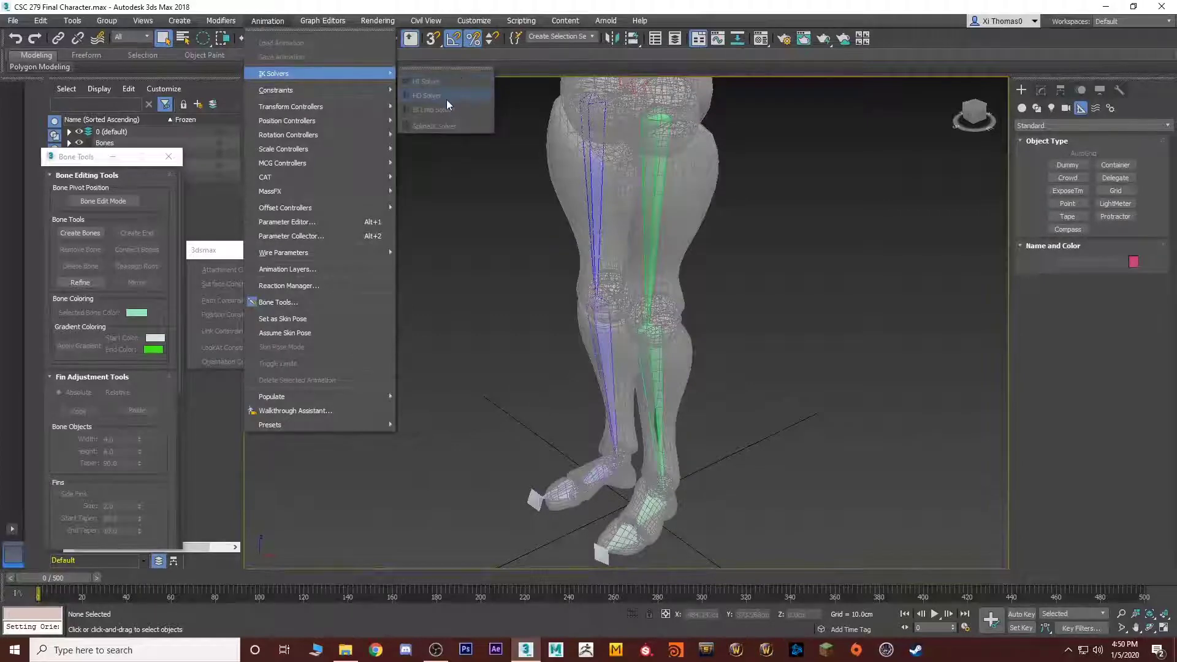
left_click(840, 217)
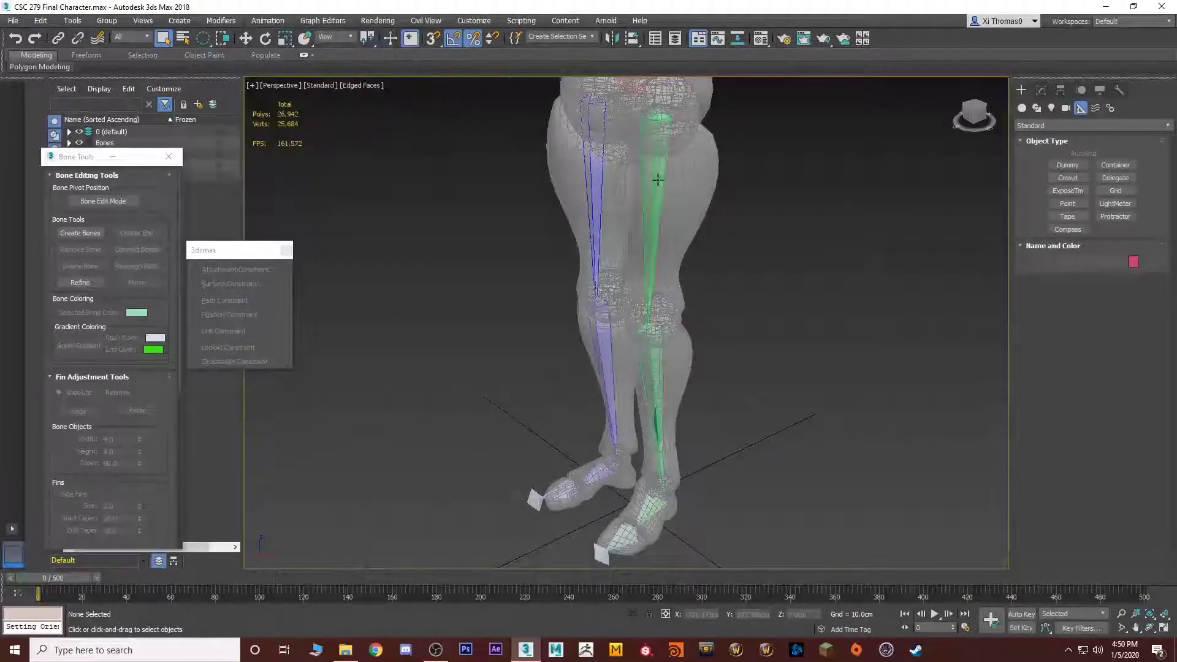
Apply an HI Solver from the left thigh bone Bn_L_Leg to the foot bone Bn_L_Foot
left_click(657, 178)
left_click(268, 20)
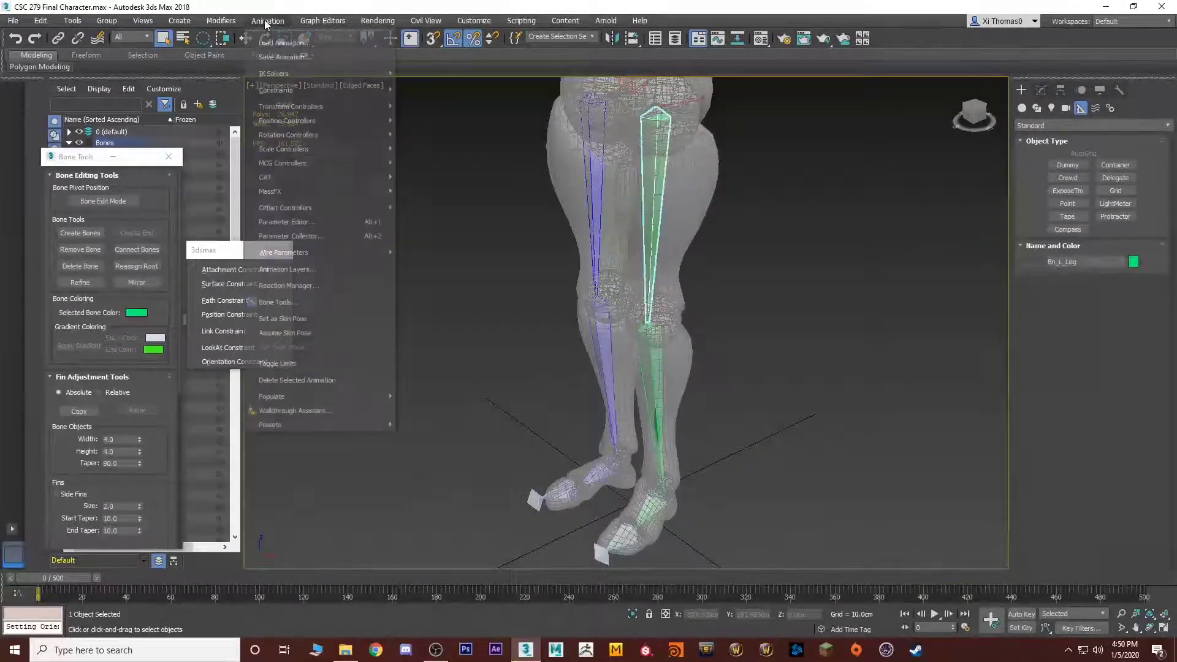
mouse_move(293, 79)
left_click(442, 81)
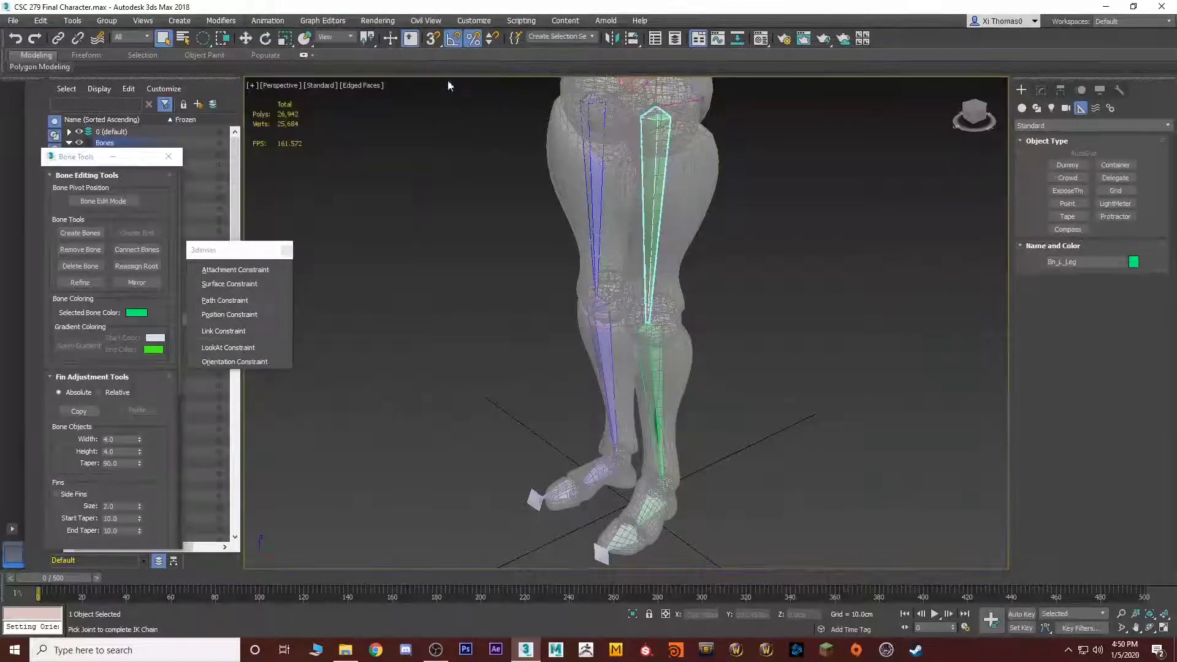
middle_click_drag(640, 441, 627, 345)
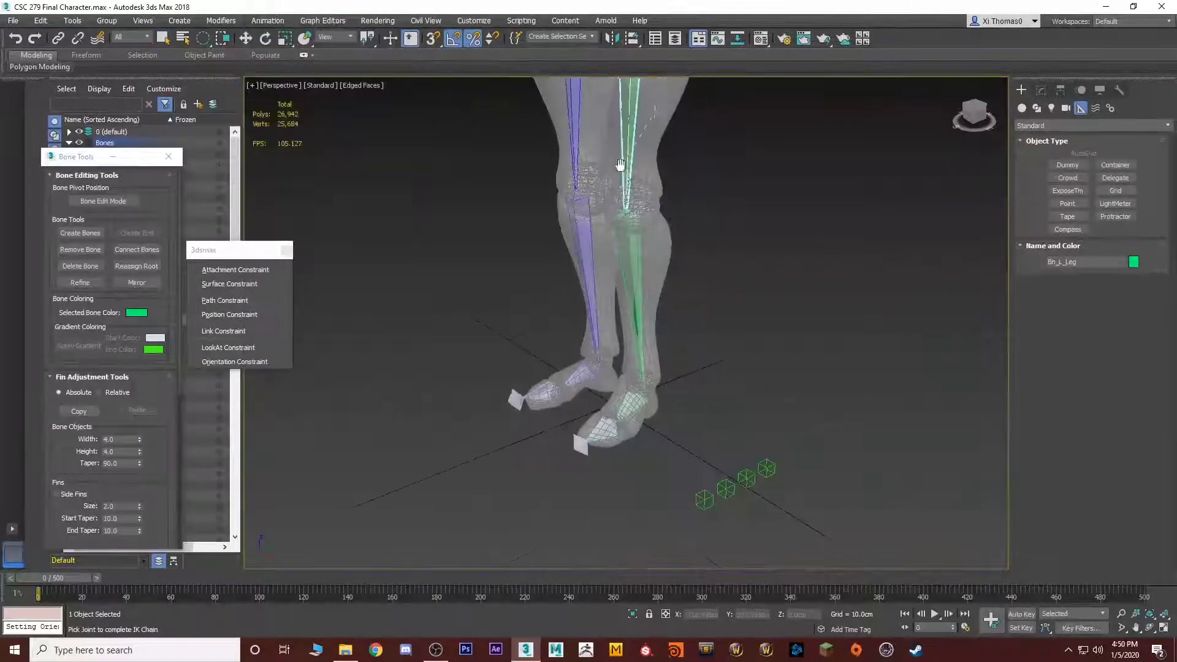
left_click(631, 404)
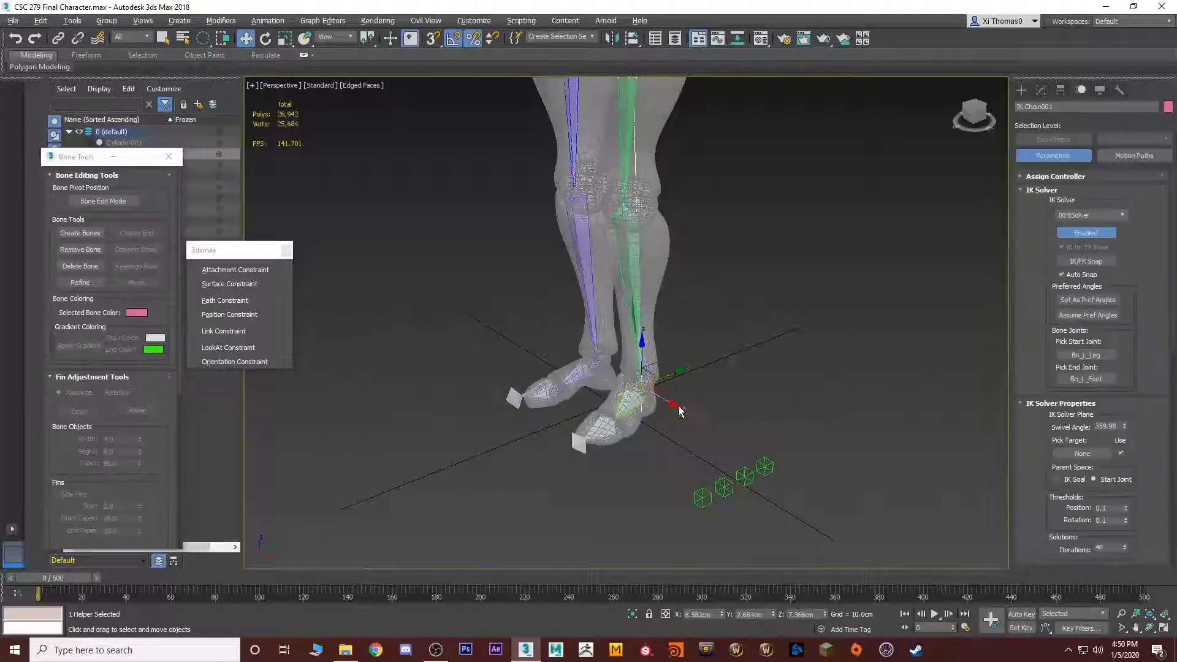
Try moving the left ankle's IK goal forward and upward to test how the knee bends
mouse_move(674, 407)
middle_mouse_down("alt")
mouse_move(715, 425)
mouse_move(659, 394)
middle_mouse_up("alt")
scroll(659, 394, "up", 5)
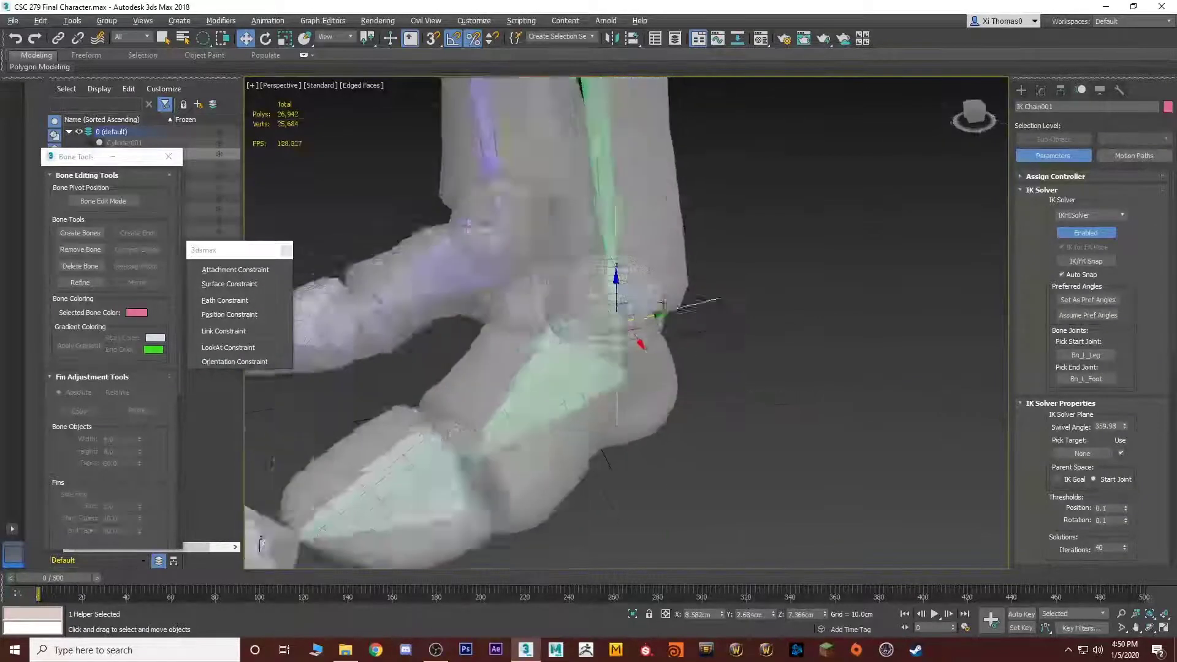
middle_click_drag(644, 343, 712, 358, "alt")
scroll(629, 316, "down", 4)
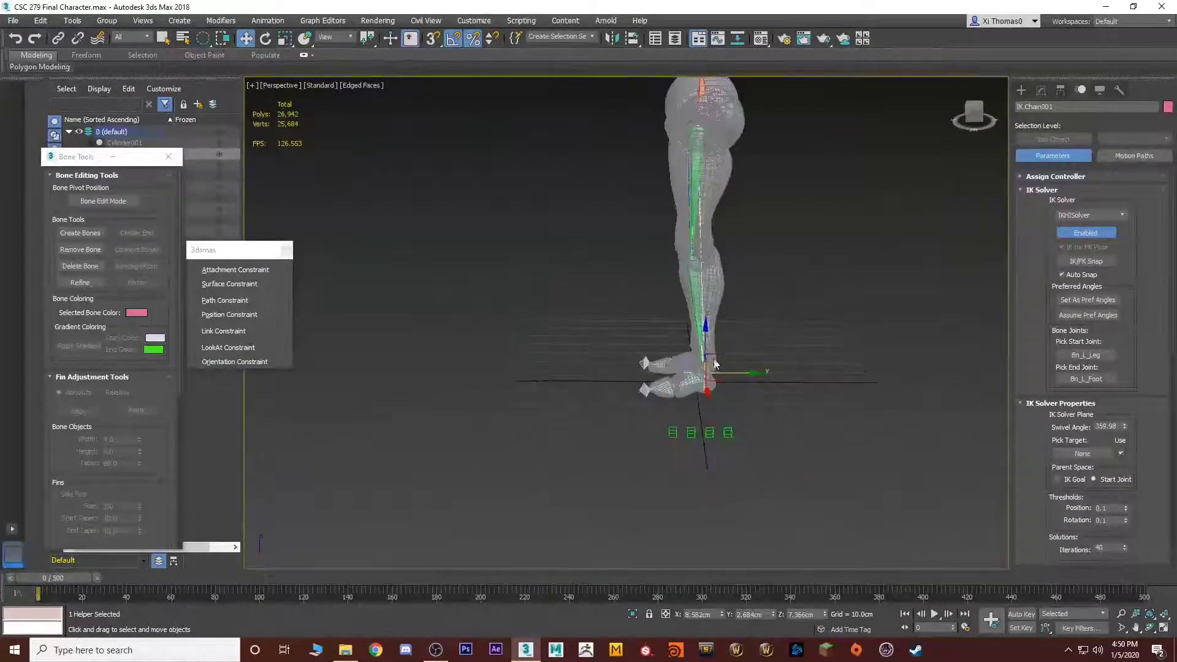
left_click_drag(713, 358, 583, 310)
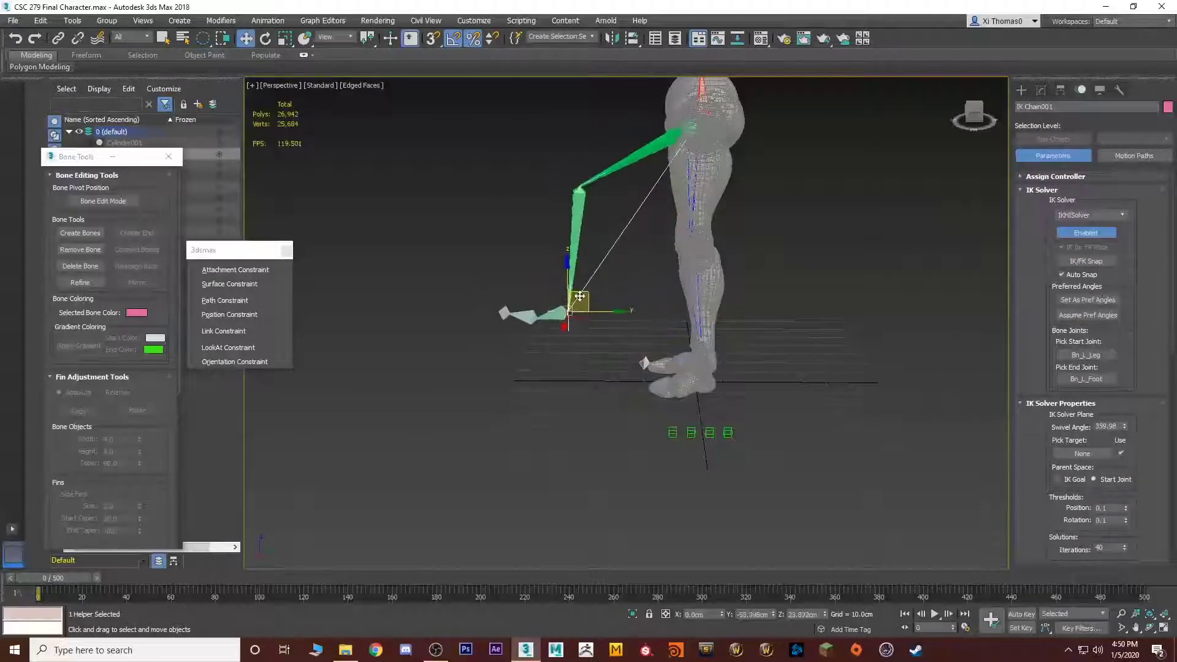
middle_click_drag(583, 310, 599, 282, "alt")
Apply an HI Solver from the right thigh bone Bn_R_Leg to the foot bone Bn_R_Foot
left_click(655, 208)
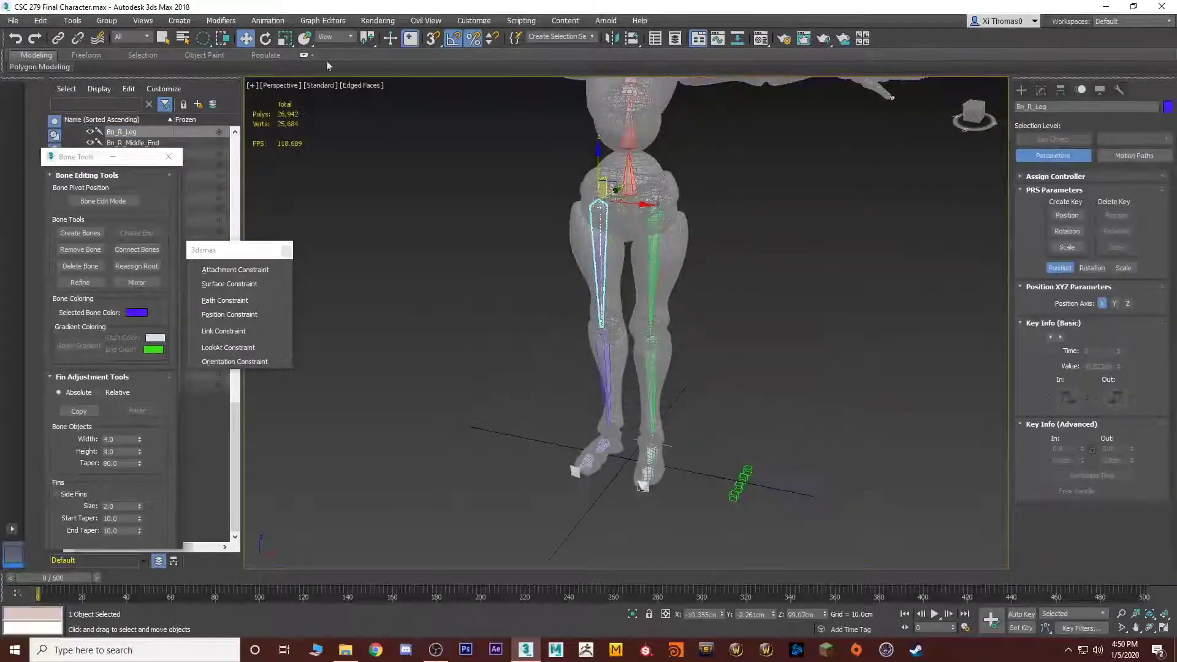
left_click(287, 21)
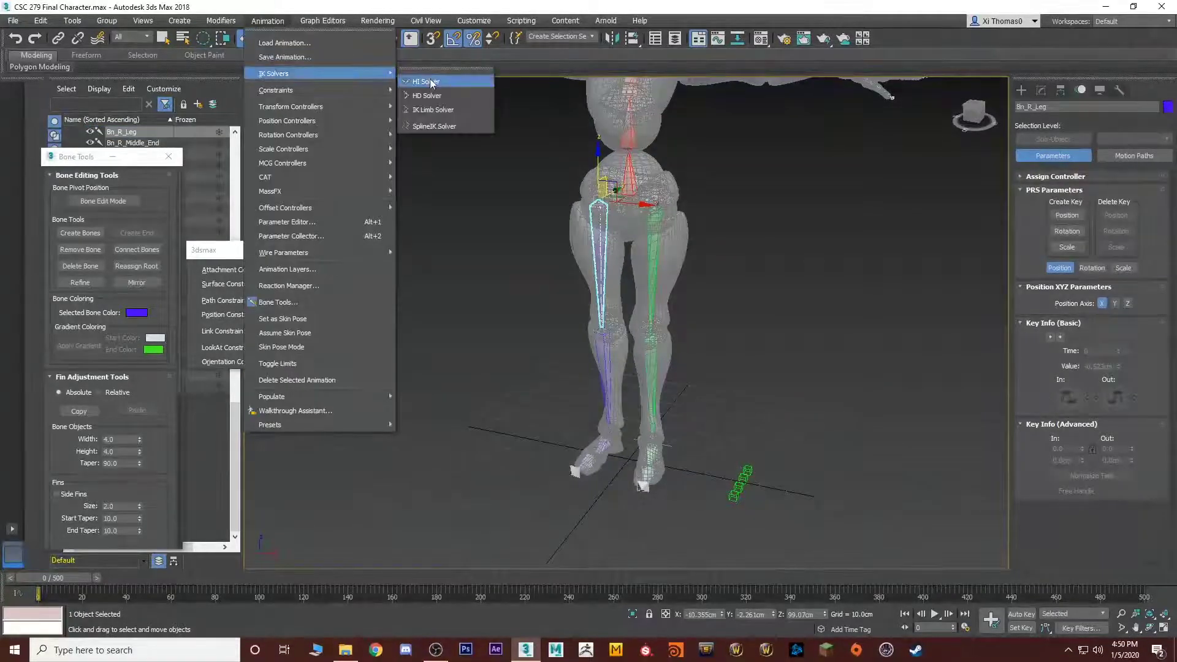
left_click(437, 82)
left_click(603, 444)
Inspect the left upper arm bone's parameters and check the hand bone at the end of the arm chain
scroll(650, 319, "down", 3)
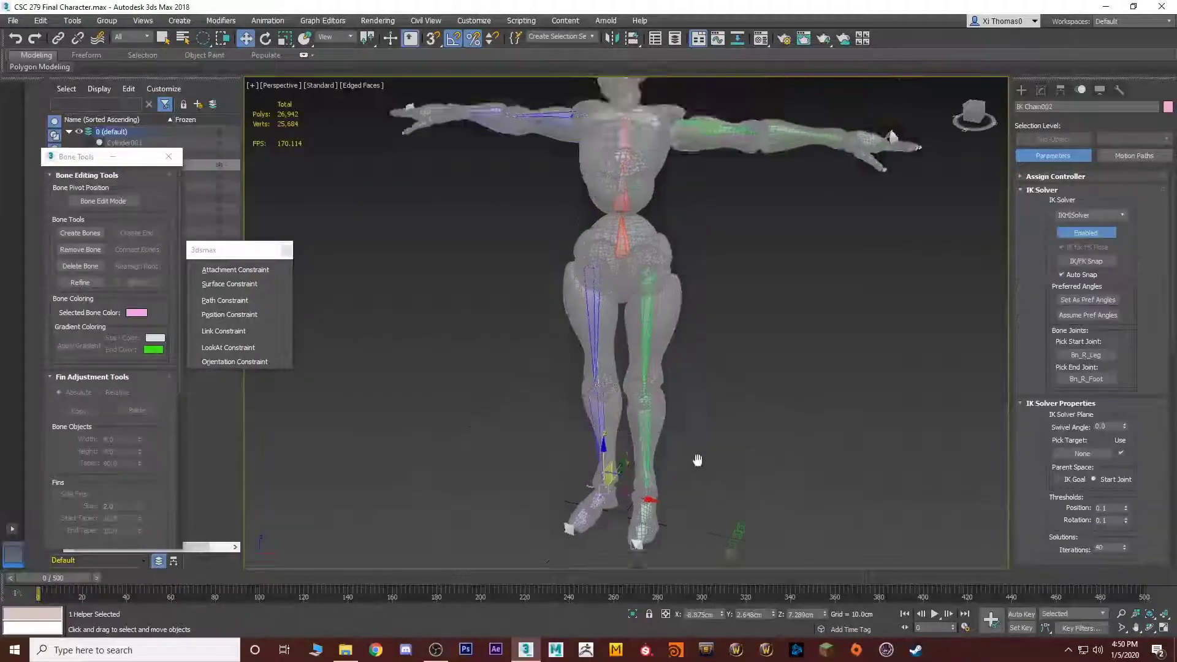
scroll(668, 342, "up", 6)
left_click(705, 287)
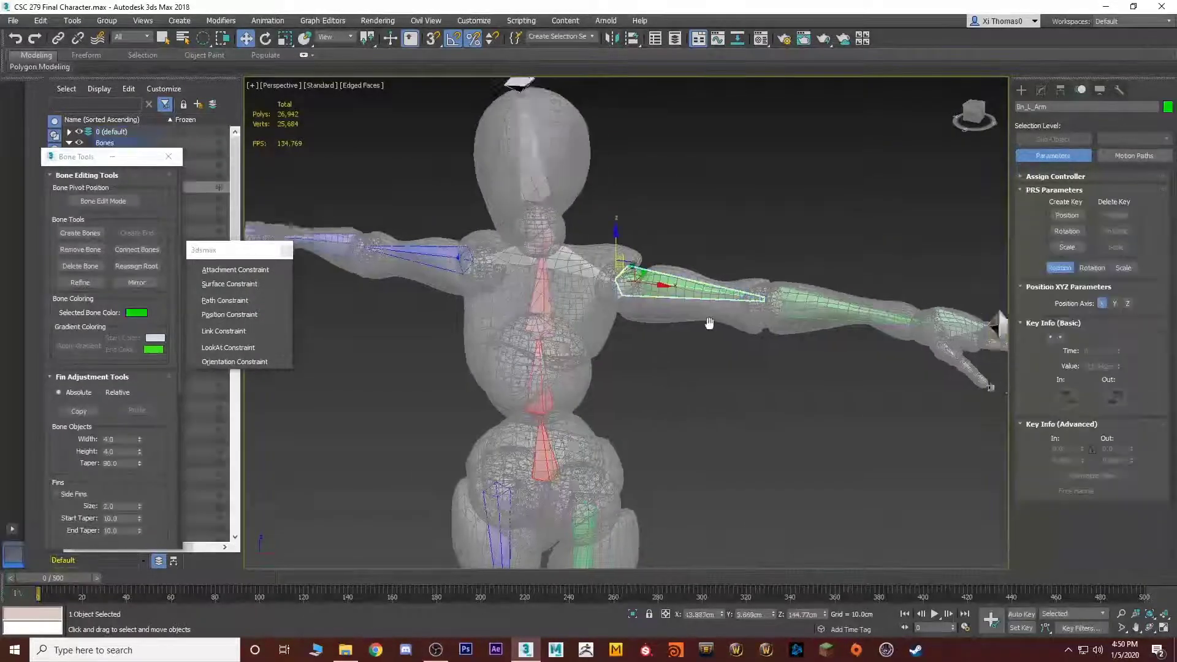
middle_click_drag(705, 287, 943, 110, "alt")
left_click(1041, 90)
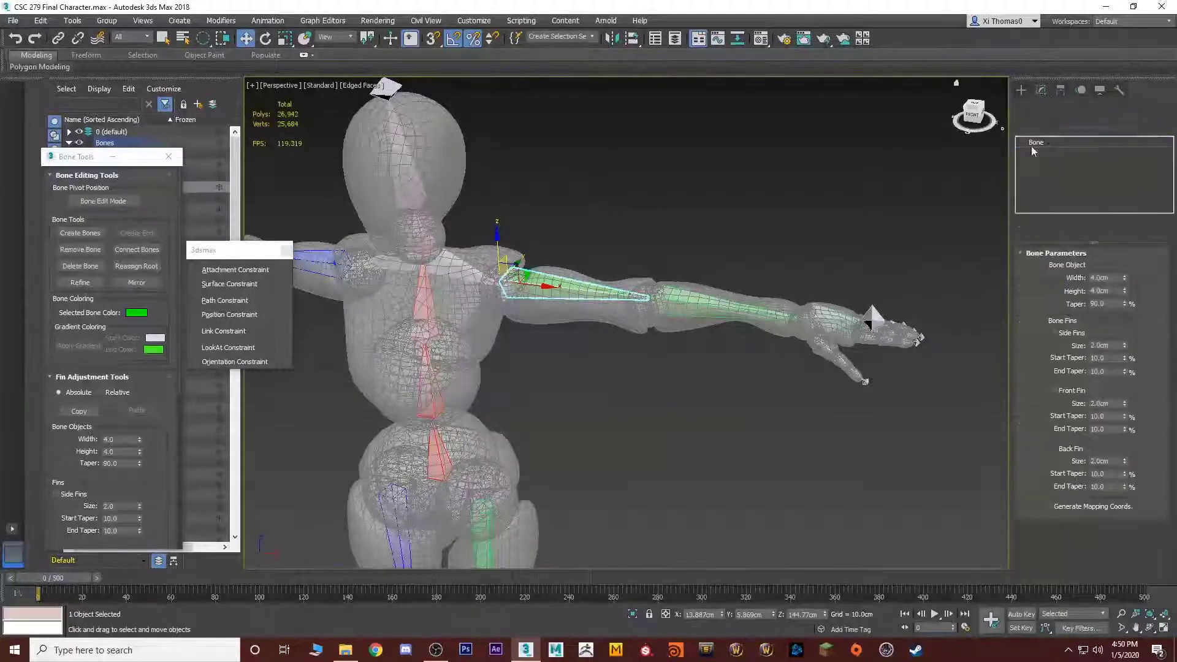
middle_click_drag(589, 306, 549, 322, "alt")
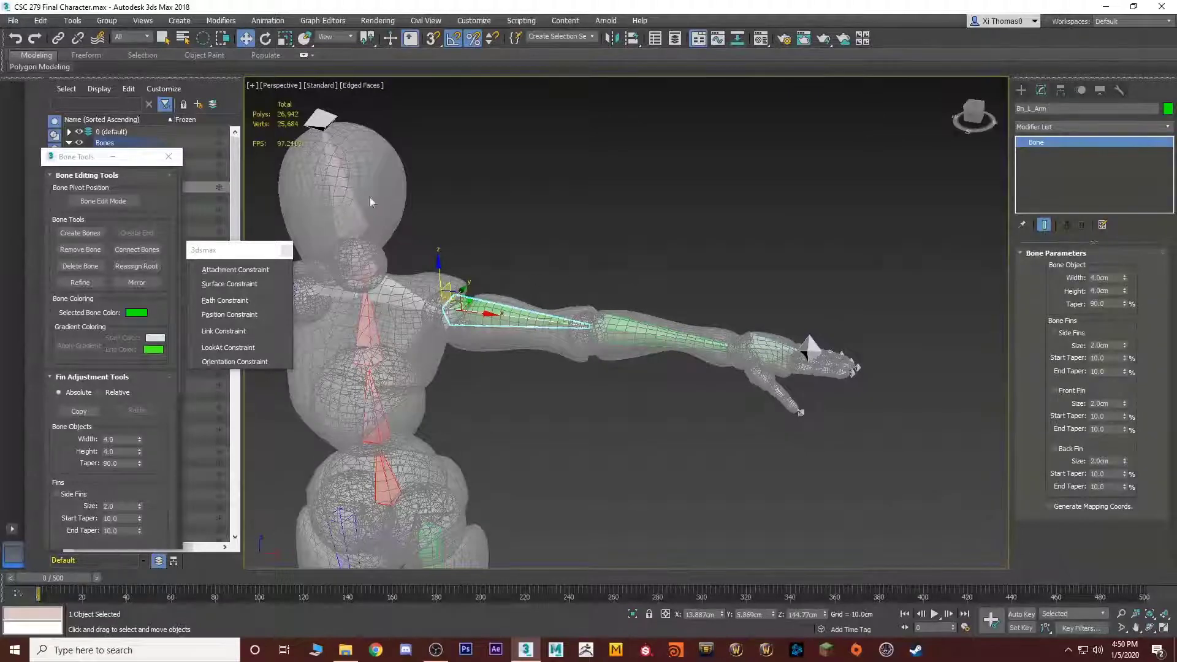
left_click(757, 348)
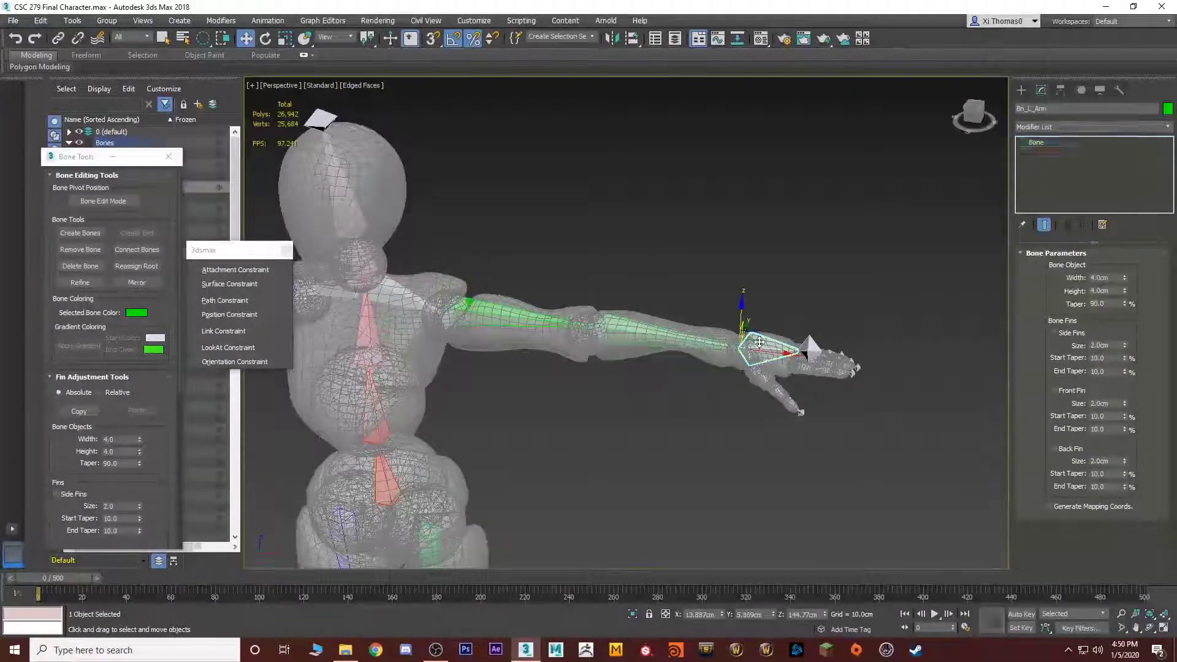
Apply an HI Solver from the left upper arm bone Bn_L_Arm to the hand bone Bn_L_Hand
left_click(460, 323)
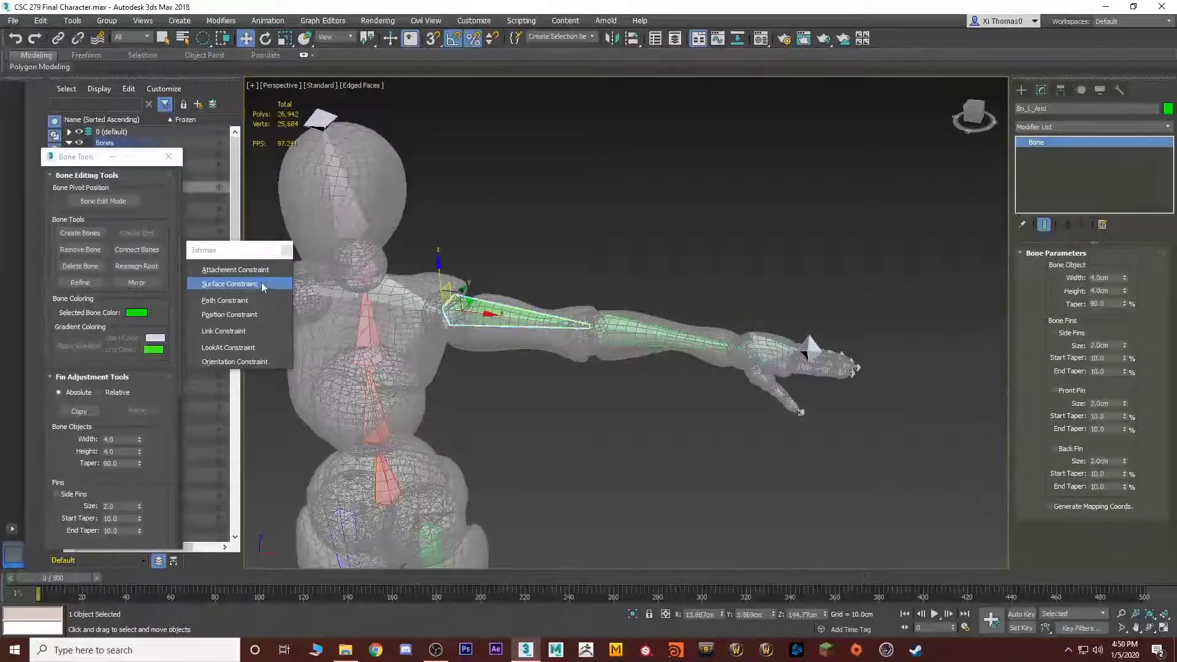
left_click(267, 20)
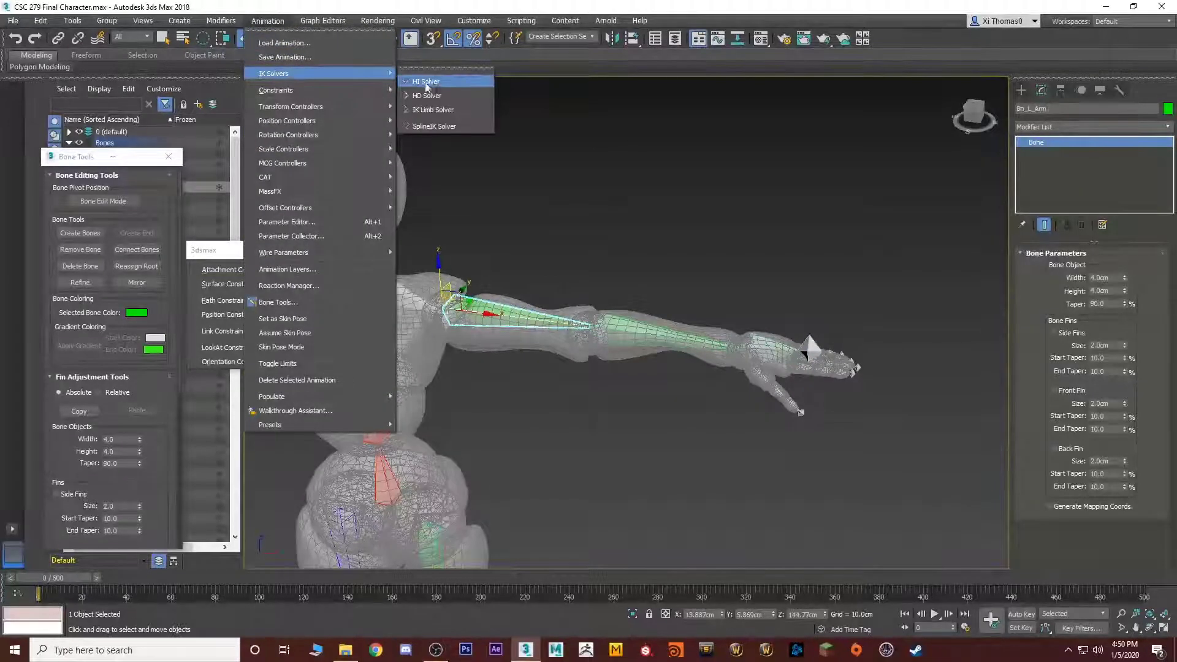
left_click(426, 76)
left_click(757, 346)
Try moving the left wrist's IK goal toward the shoulder to test how the elbow bends
middle_click_drag(706, 395, 736, 386, "alt")
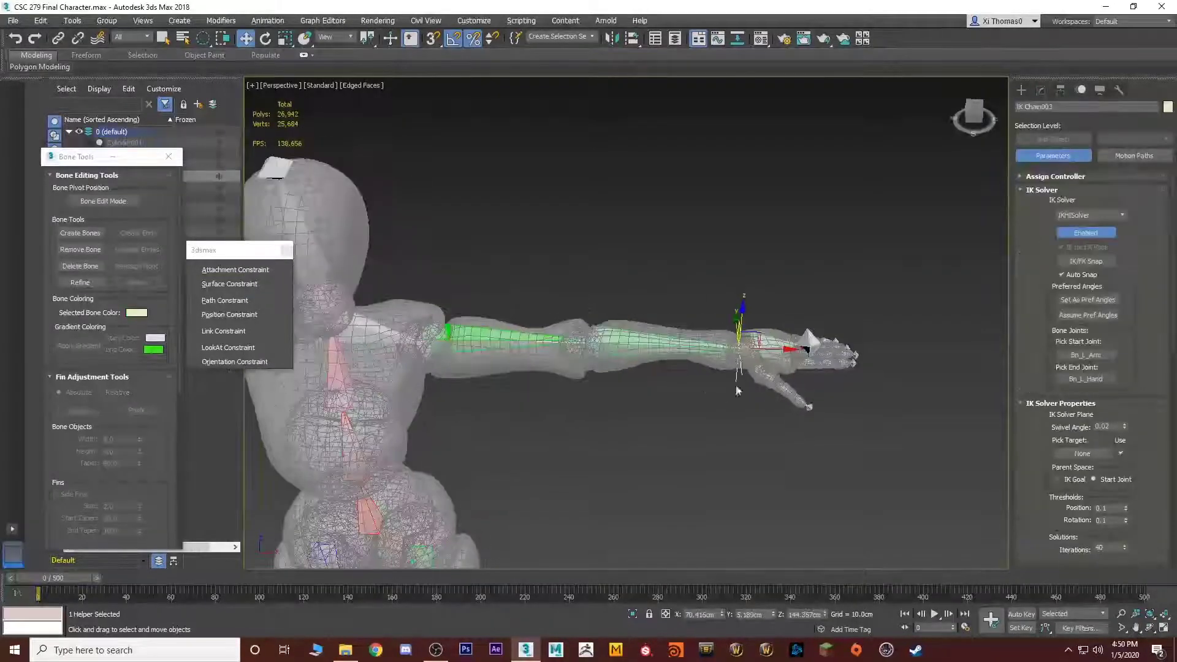
left_click_drag(780, 353, 722, 359)
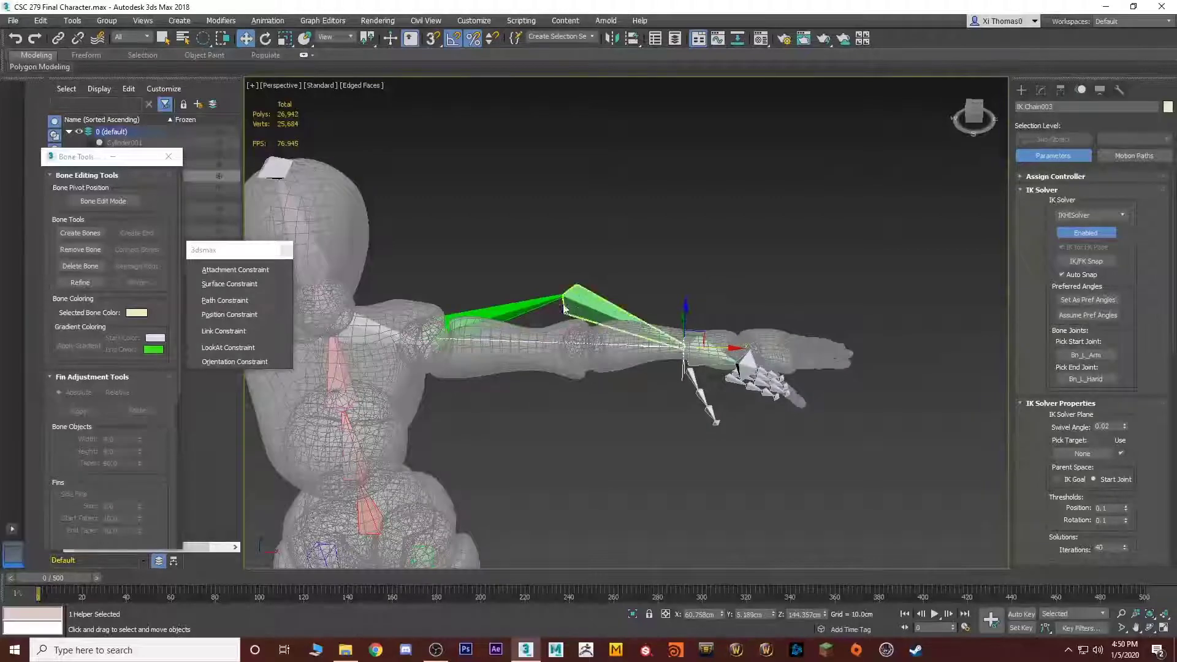
middle_click_drag(722, 359, 616, 324, "alt")
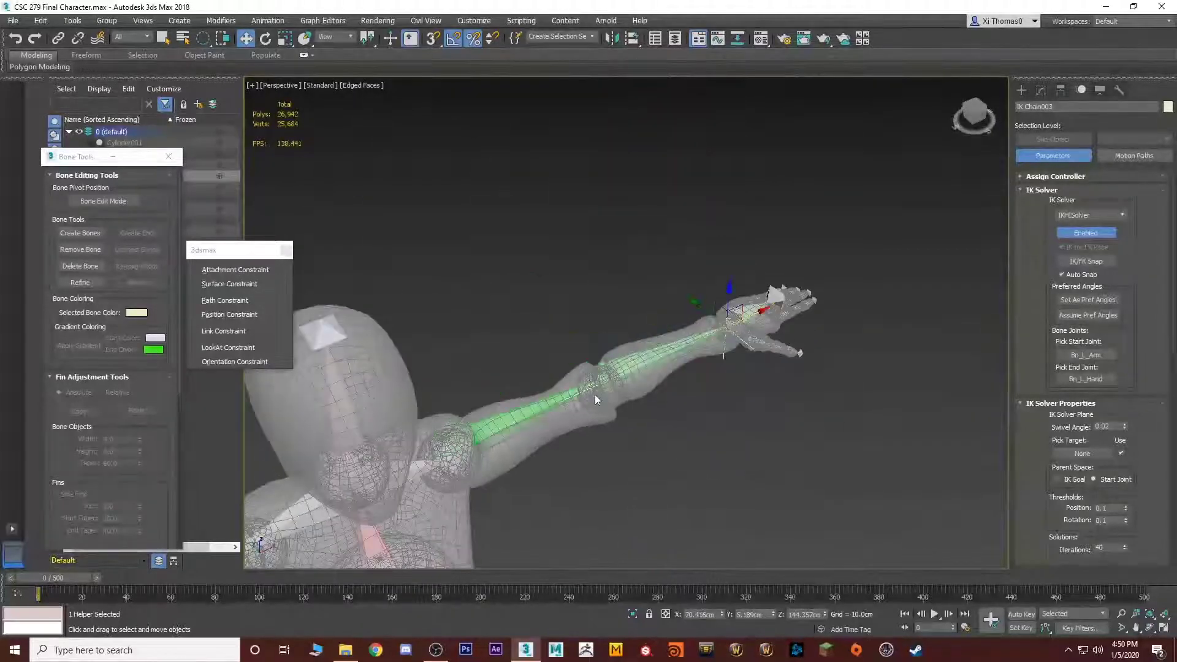
middle_click_drag(594, 395, 599, 324, "alt")
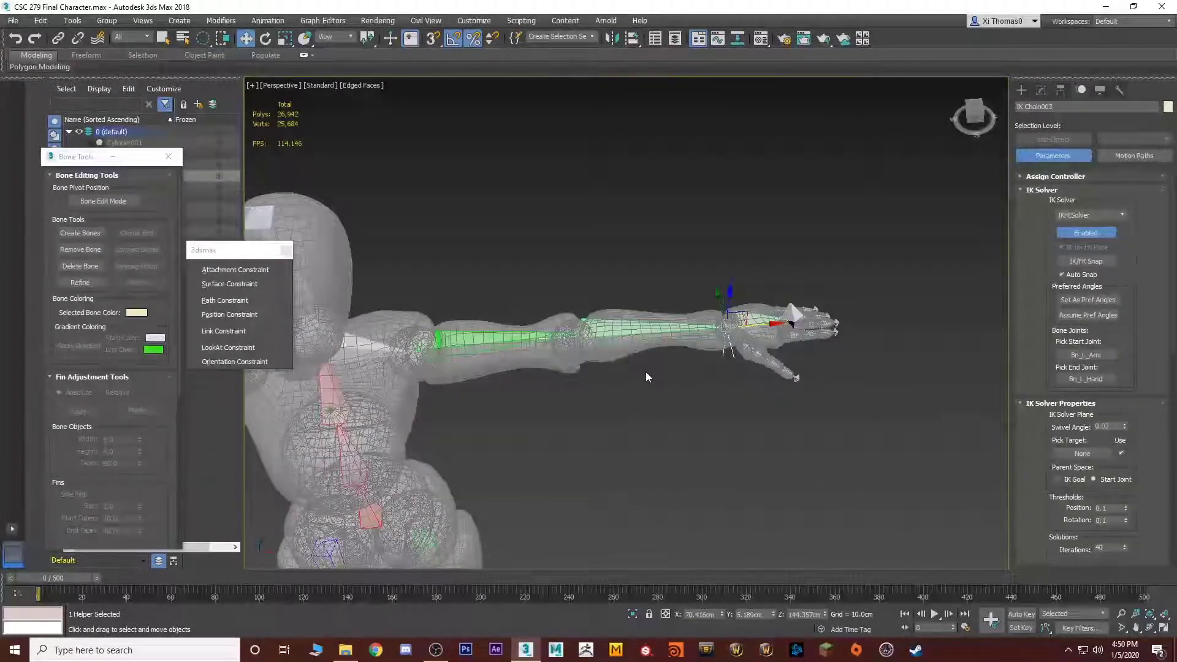
middle_click_drag(649, 369, 659, 341, "alt")
scroll(660, 336, "up", 5)
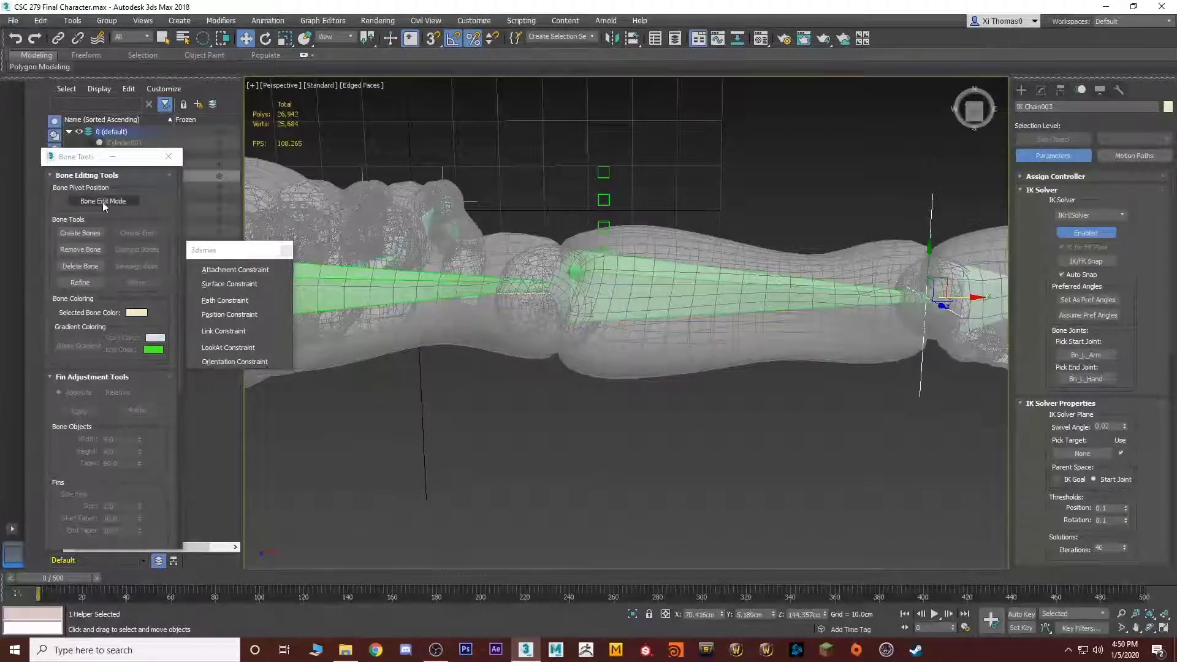
scroll(551, 235, "down", 5)
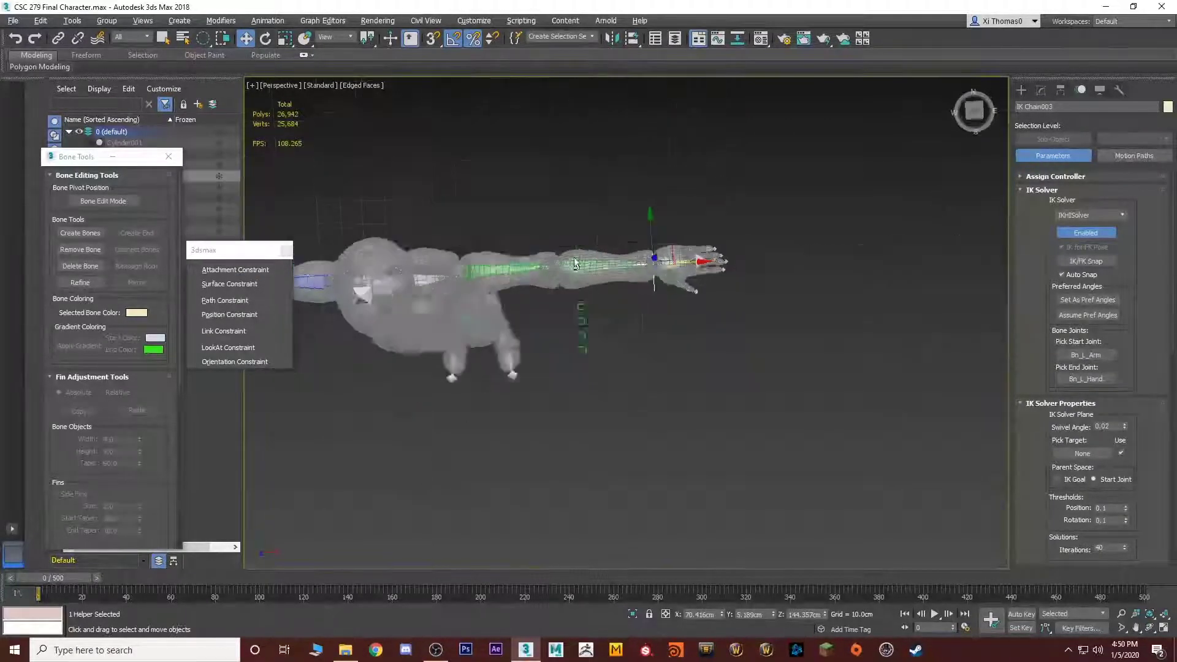
Apply an HI Solver from the right upper arm bone Bn_R_Arm to the hand bone Bn_R_Hand
middle_click_drag(574, 256, 756, 234, "alt")
left_click(539, 289)
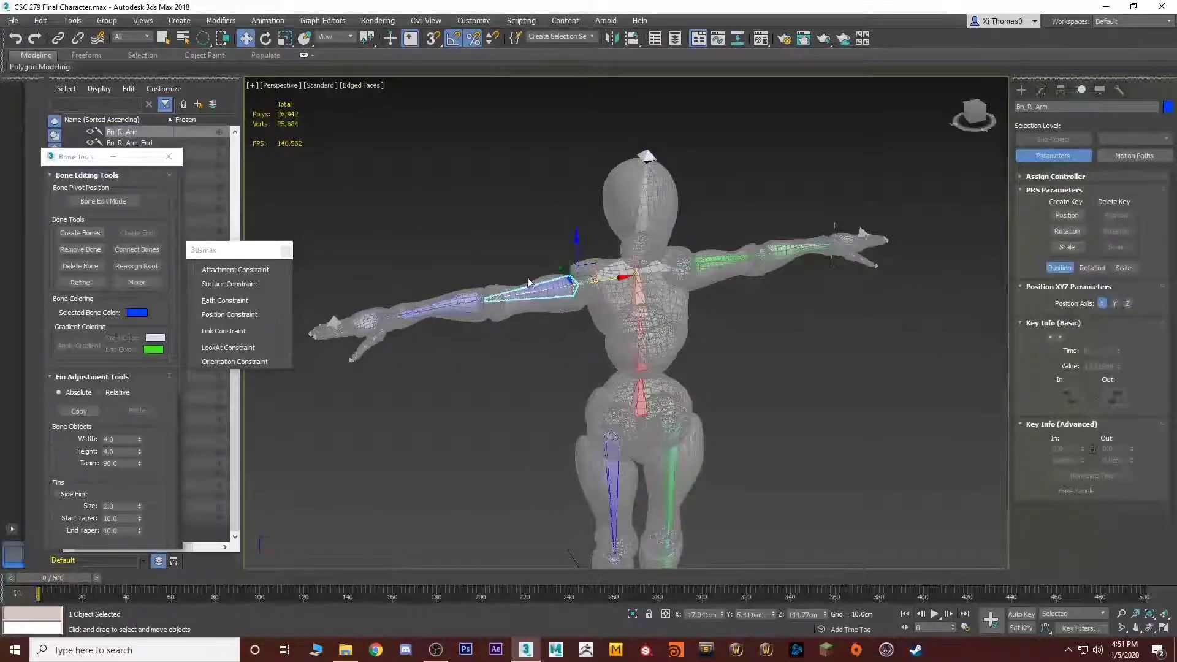
middle_click_drag(528, 283, 489, 256, "alt")
left_click(267, 20)
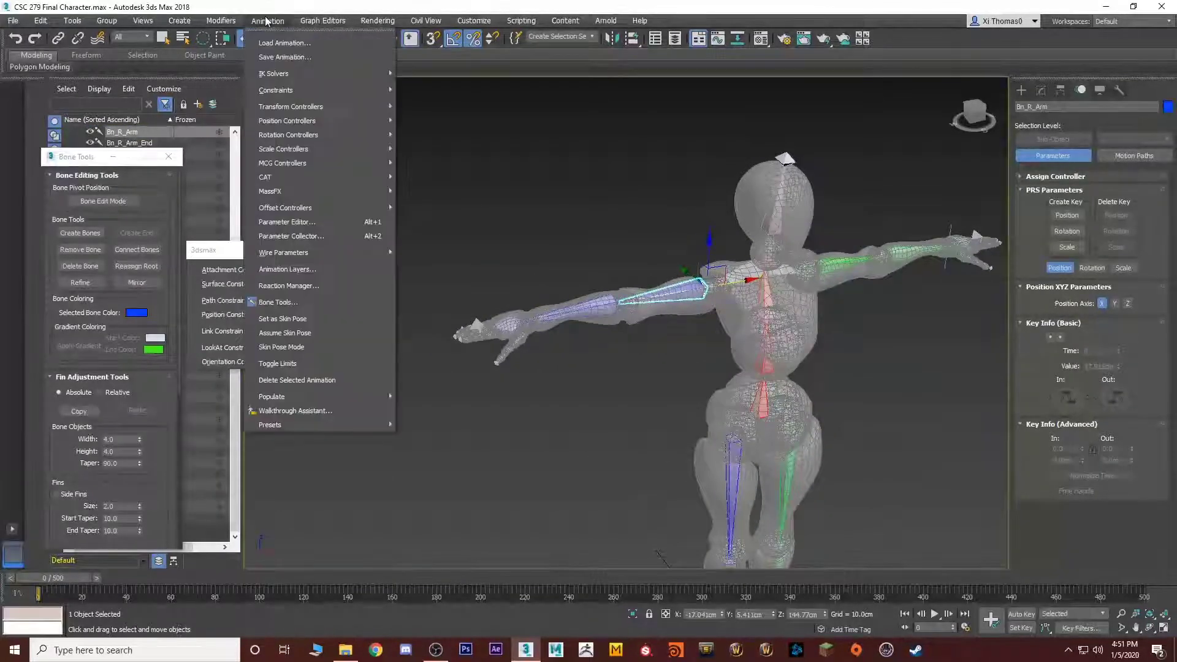
mouse_move(293, 72)
left_click(407, 82)
middle_click_drag(533, 245, 509, 318, "alt")
left_click(497, 333)
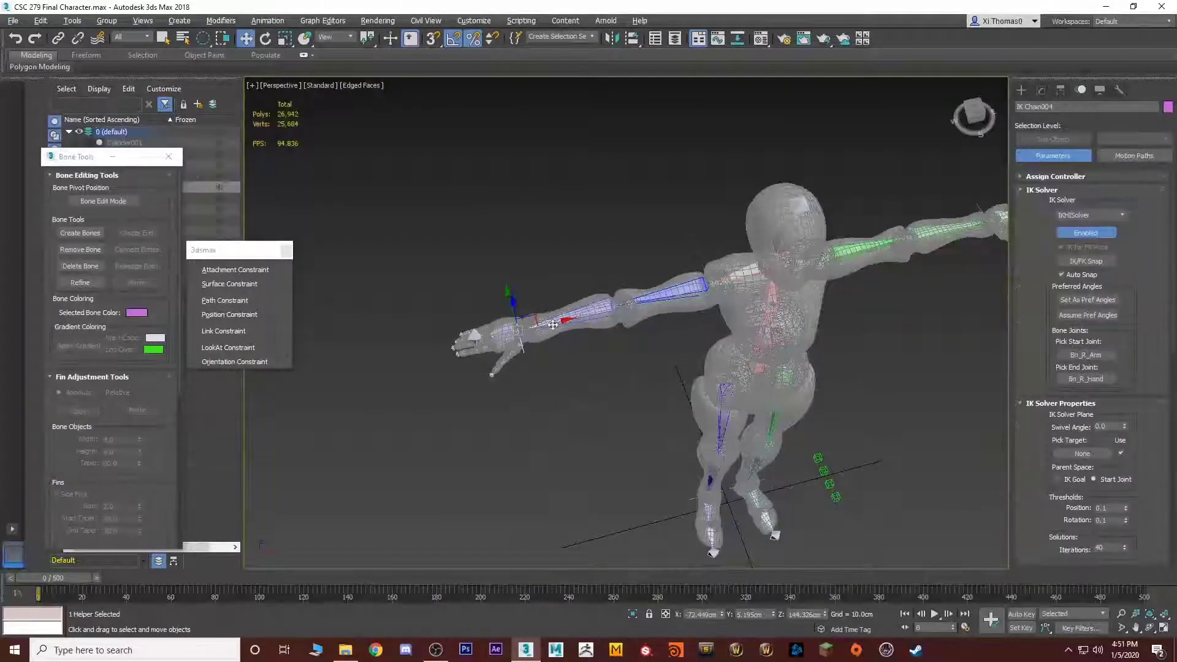
Try moving the right wrist's IK goal toward the shoulder to test the arm's bend
left_click_drag(535, 341, 578, 324)
key("ctrl+z")
Try moving a foot's IK goal upward to test how the leg bends, and clear the selection
scroll(625, 323, "down", 4)
middle_click_drag(735, 393, 613, 368)
middle_click_drag(736, 442, 693, 306, "alt")
left_click(700, 383)
scroll(693, 307, "up", 5)
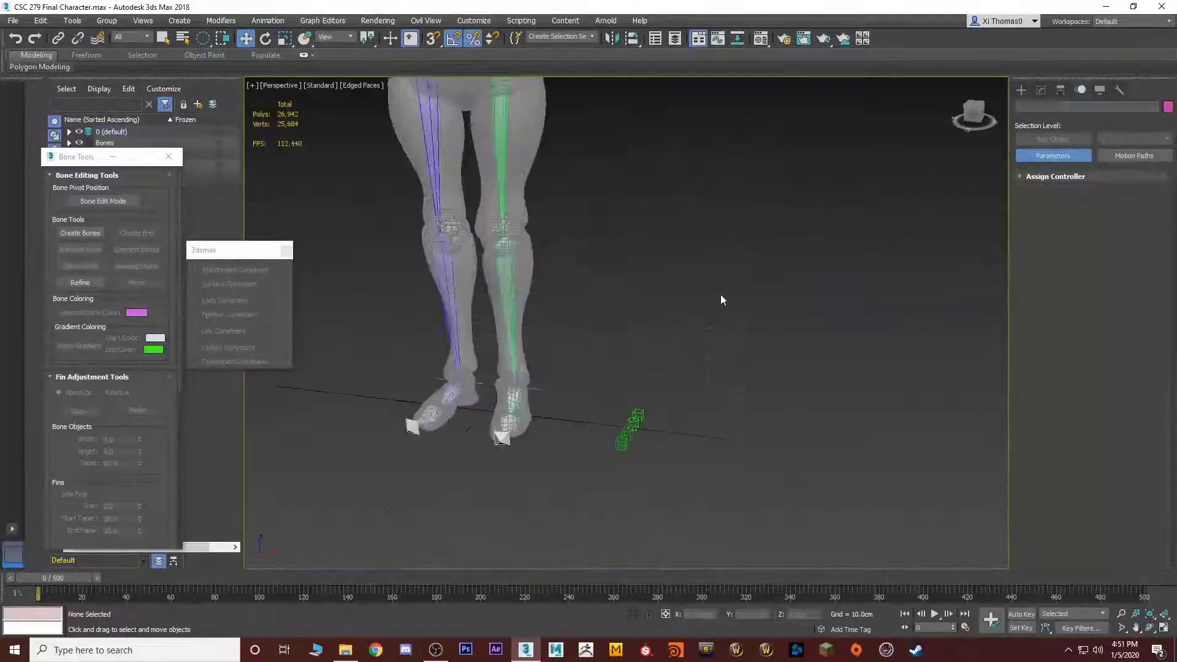
left_click(476, 383)
middle_click_drag(476, 384, 364, 362, "alt")
left_click_drag(478, 375, 371, 280)
middle_click_drag(468, 274, 854, 365)
key("ctrl+z")
left_click(854, 367)
Inspect the left lower leg bone's modifier settings
middle_click_drag(861, 429, 616, 375)
scroll(727, 359, "up", 4)
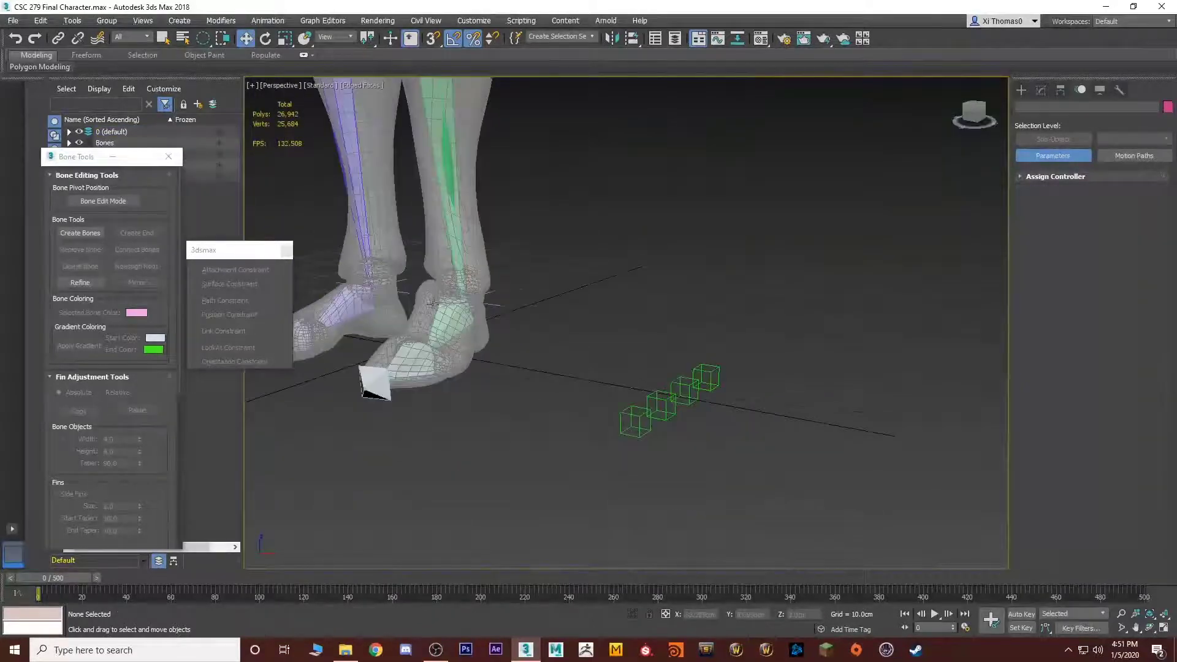
middle_click_drag(498, 303, 567, 245, "alt")
left_click(531, 257)
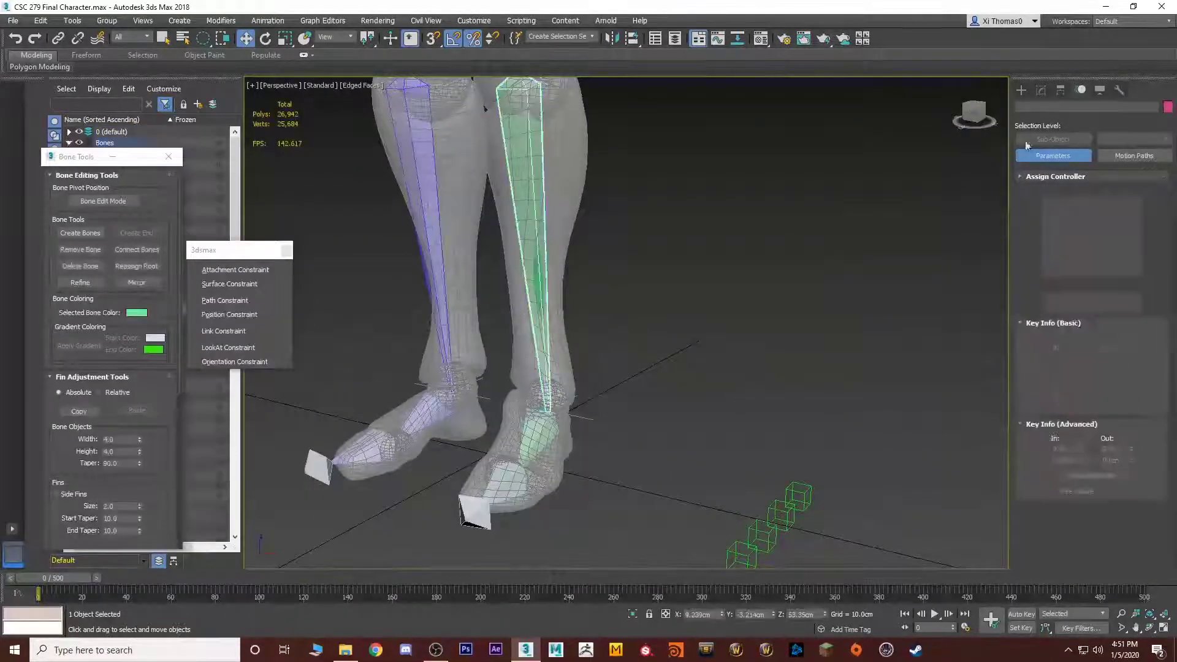
left_click(1040, 92)
middle_click_drag(814, 301, 740, 316, "alt")
left_click(740, 316)
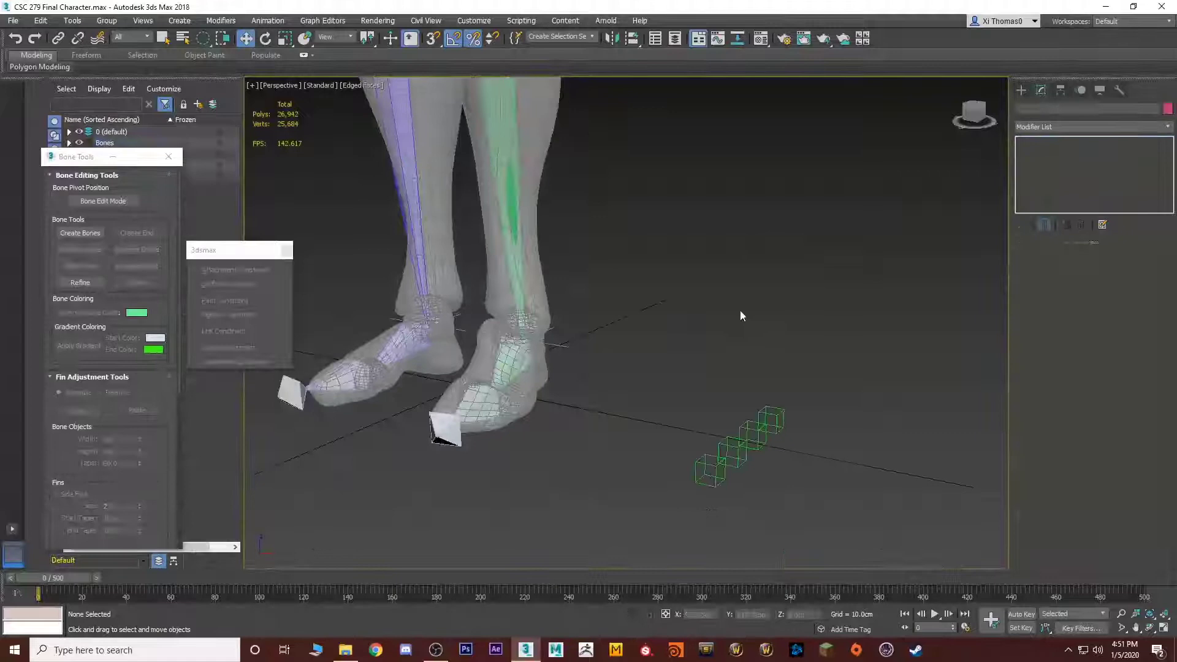
Align the point helper Point001 to the left ankle's IK goal IK Chain001 by pivot point, matching only the X and Y positions
left_click(705, 471)
middle_click_drag(705, 471, 720, 361, "alt")
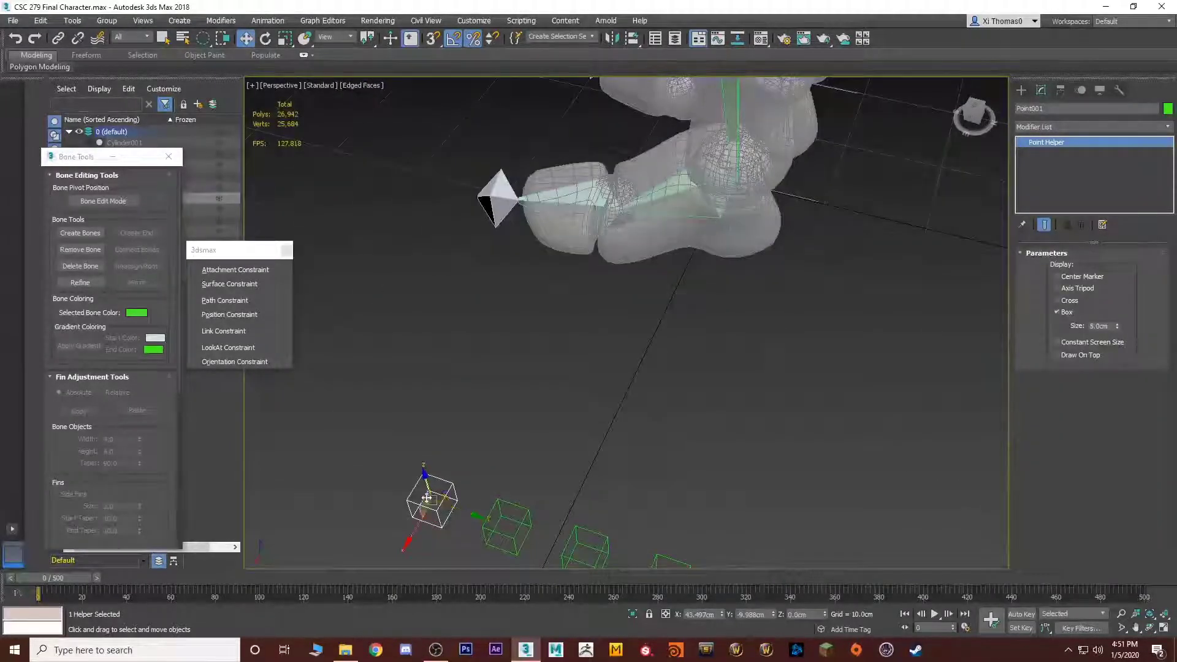
middle_click_drag(735, 282, 762, 205, "alt")
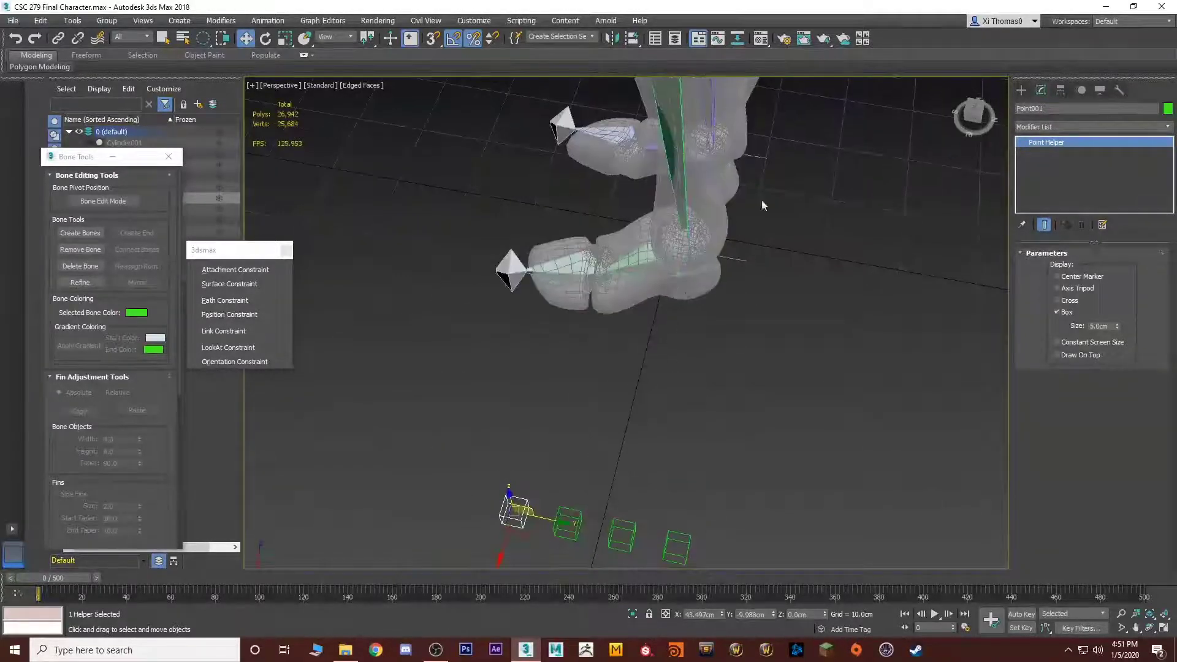
middle_click_drag(449, 227, 679, 366, "alt")
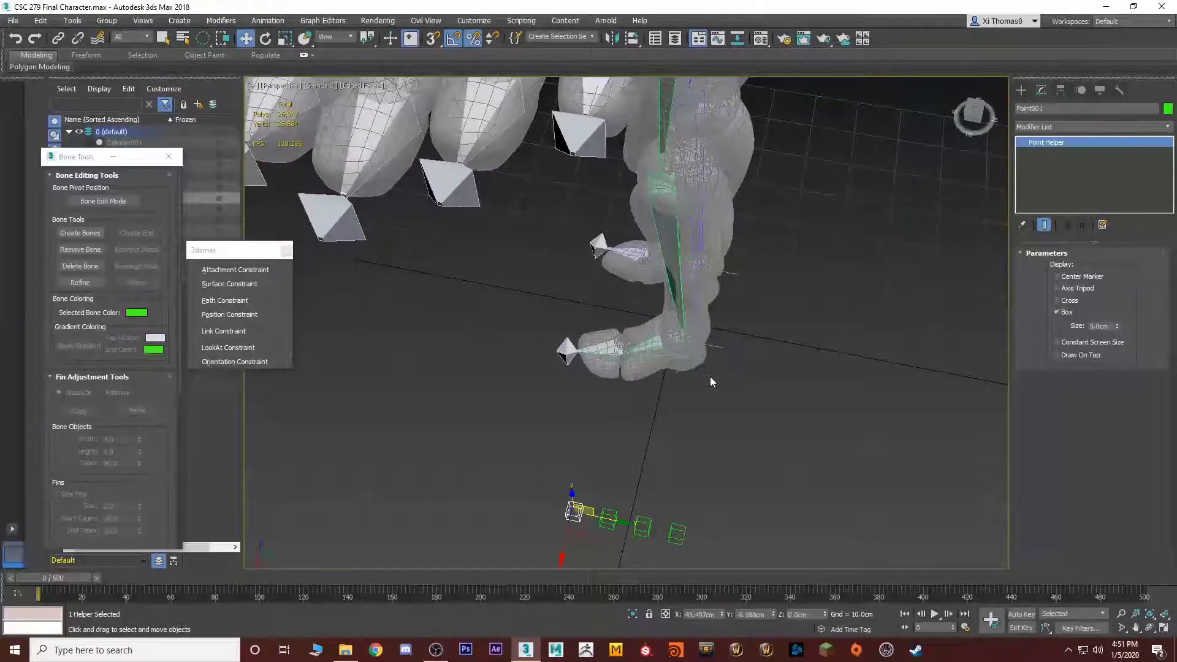
scroll(709, 376, "up", 6)
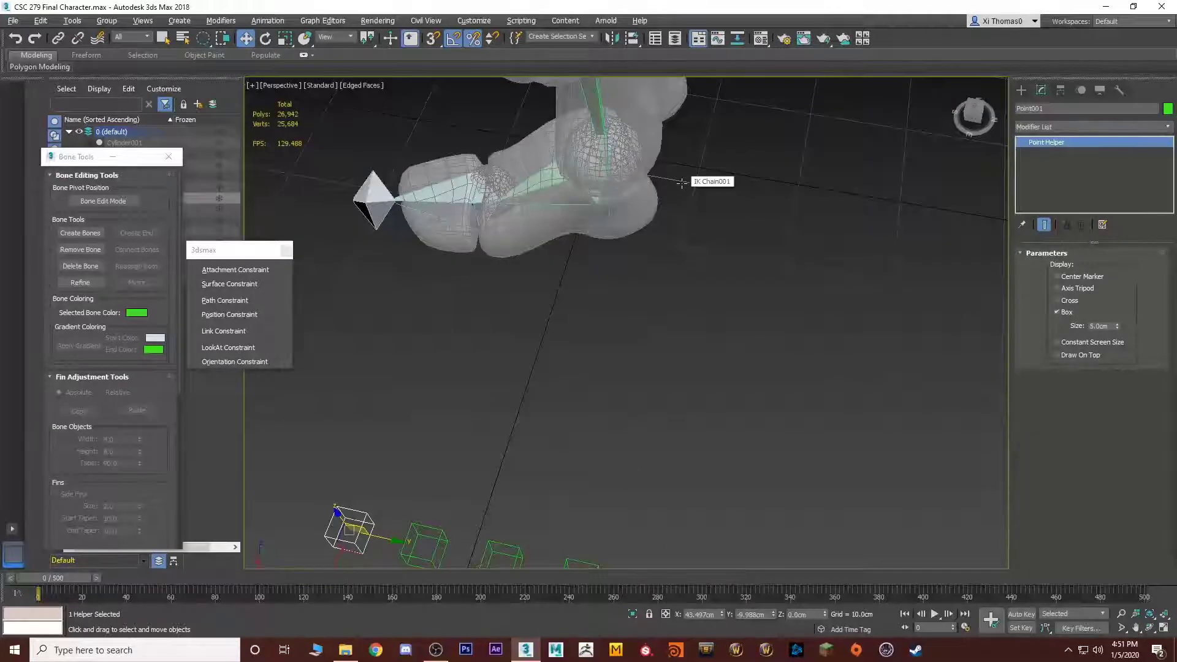
key("alt+a")
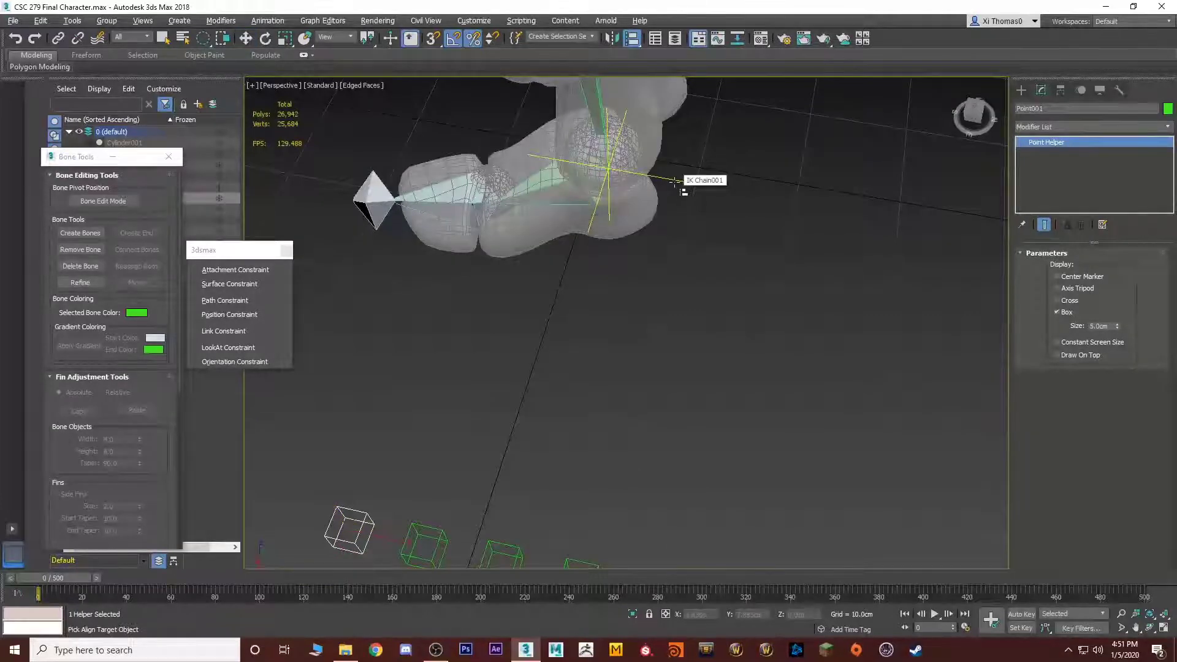
left_click(674, 180)
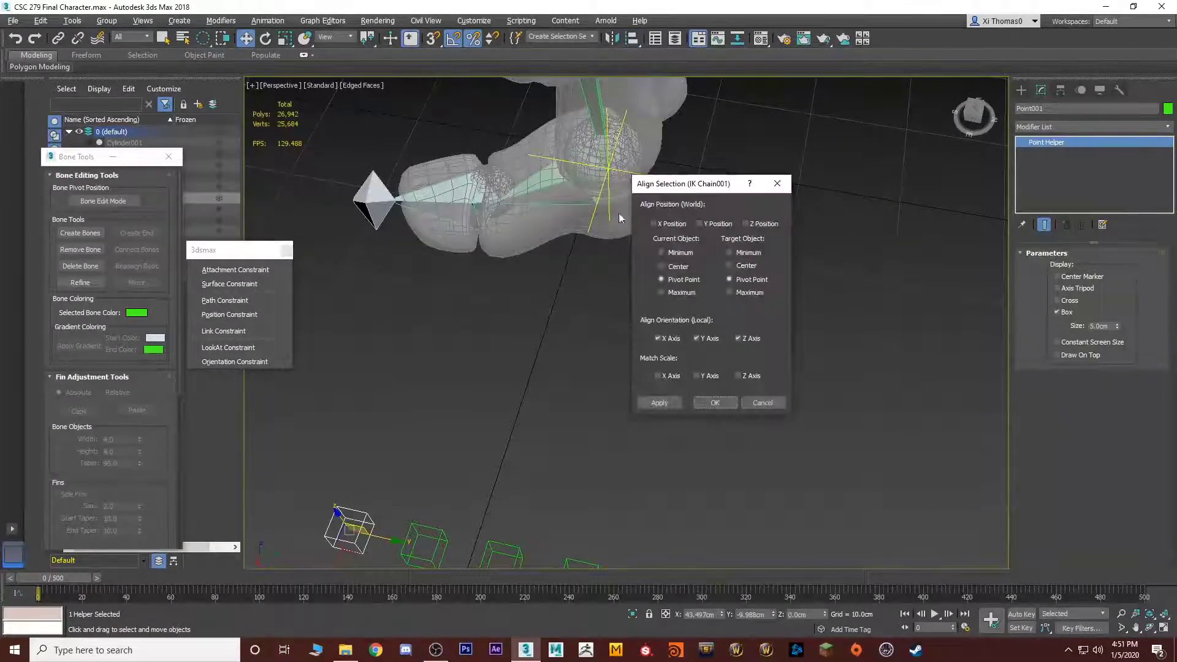
left_click_drag(660, 187, 794, 236)
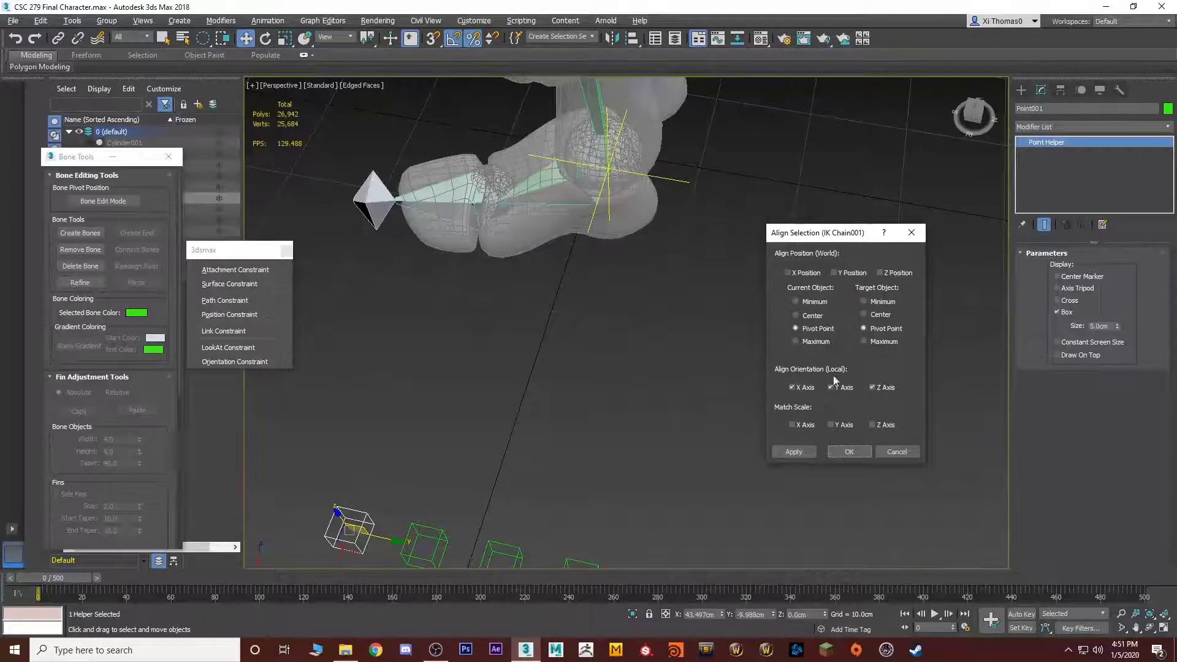
left_click(791, 273)
left_click(888, 272)
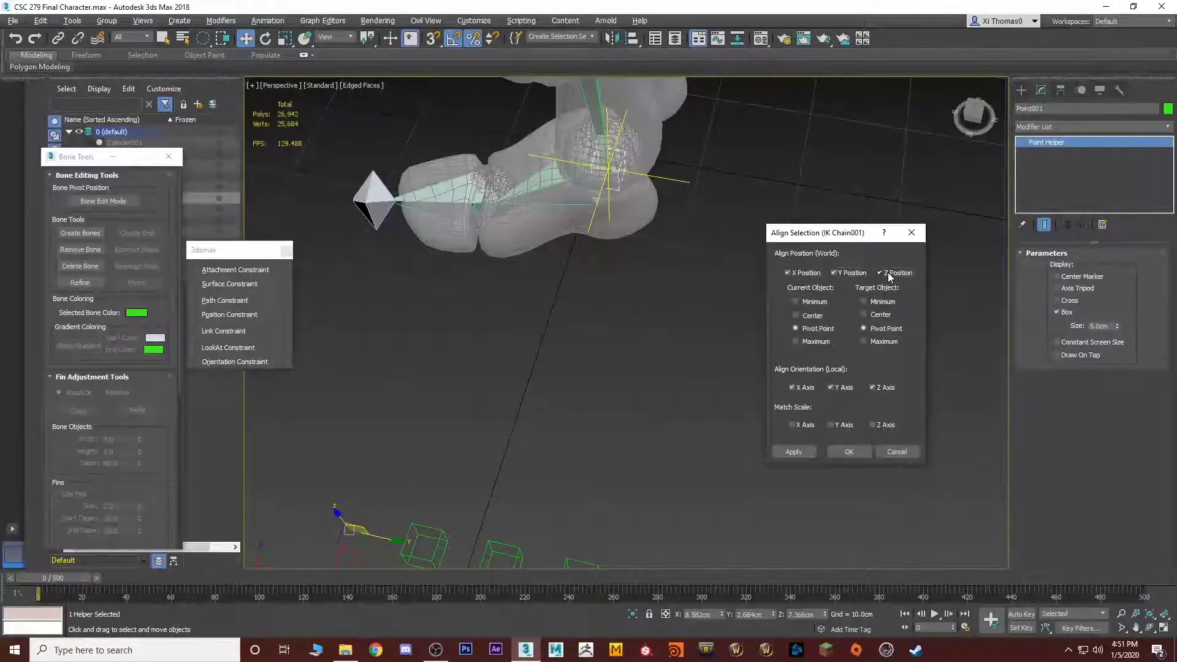
left_click(888, 272)
left_click(848, 452)
Align the point helper Point004 to the left ankle's IK goal IK Chain001 by pivot point in X, Y and Z position
middle_click_drag(840, 456, 420, 355, "alt")
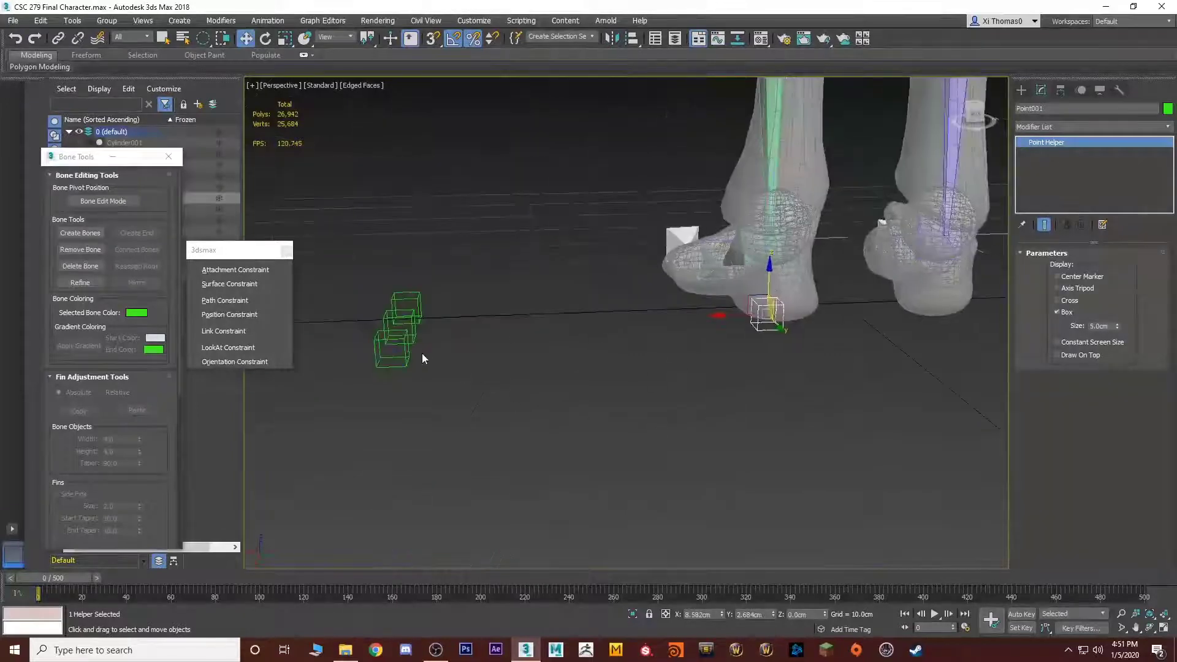
left_click(409, 355)
key("z")
key("alt+a")
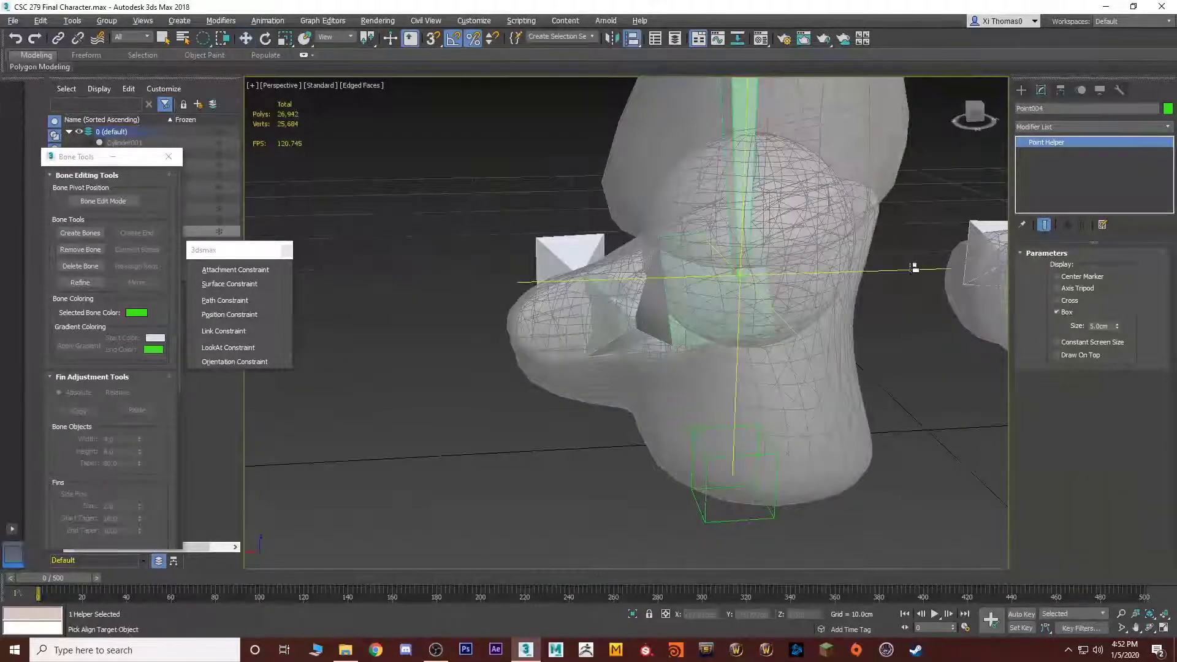
left_click(903, 270)
left_click(885, 269)
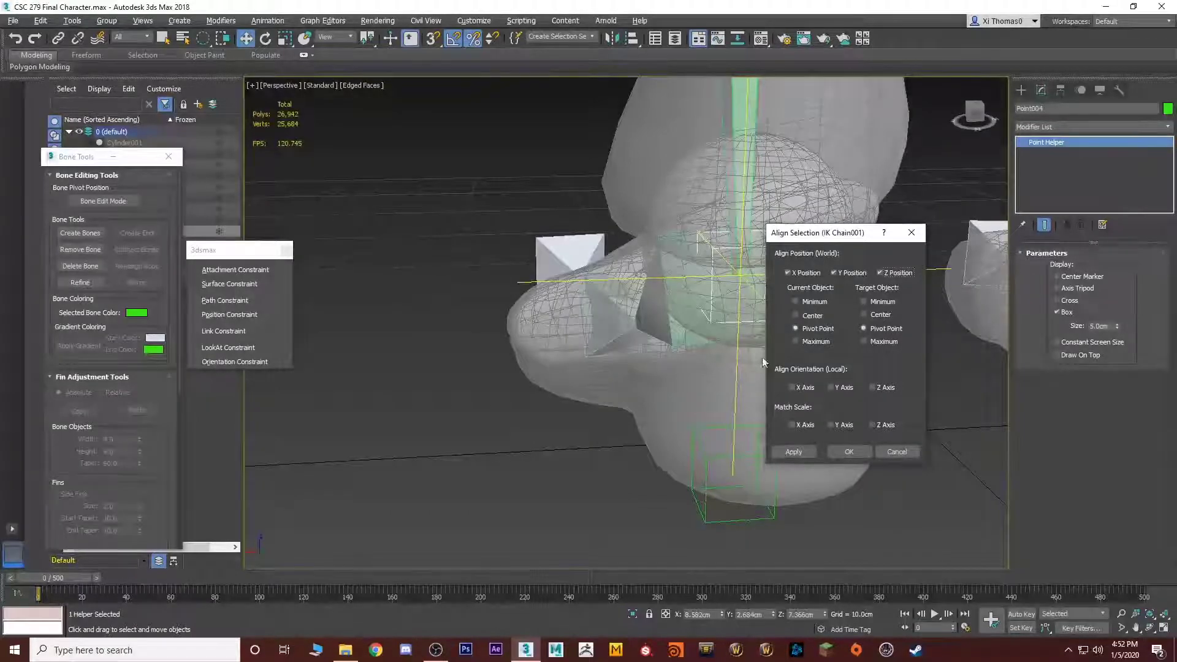
left_click(849, 452)
middle_click_drag(847, 458, 789, 385, "alt")
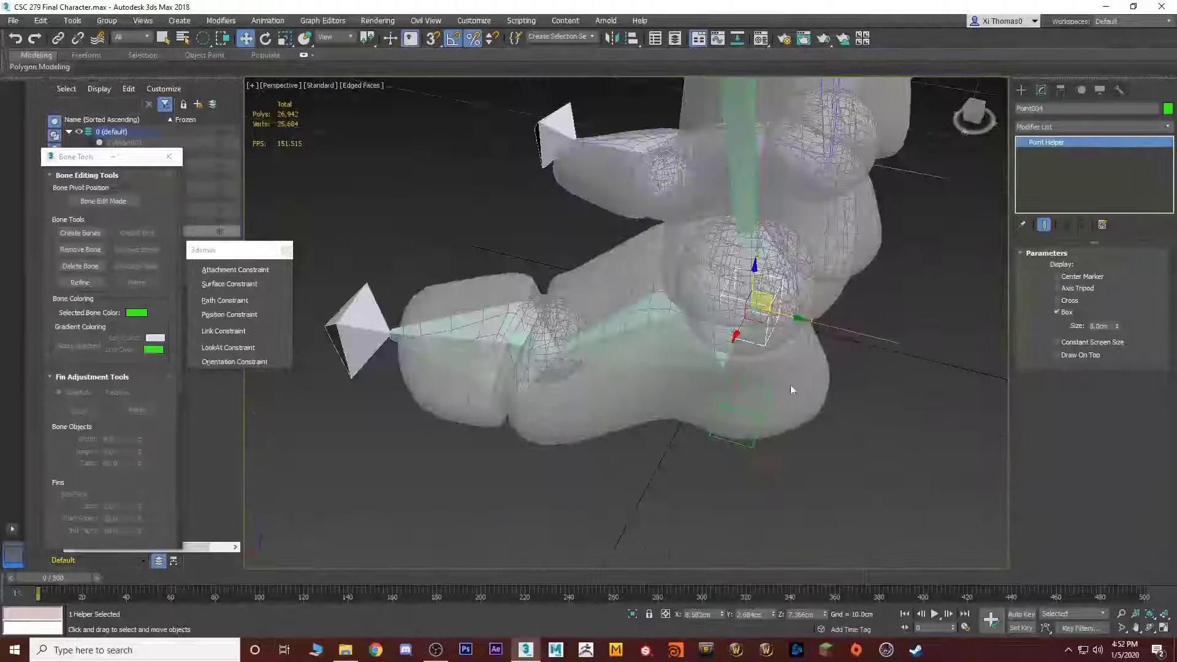
left_click(860, 333)
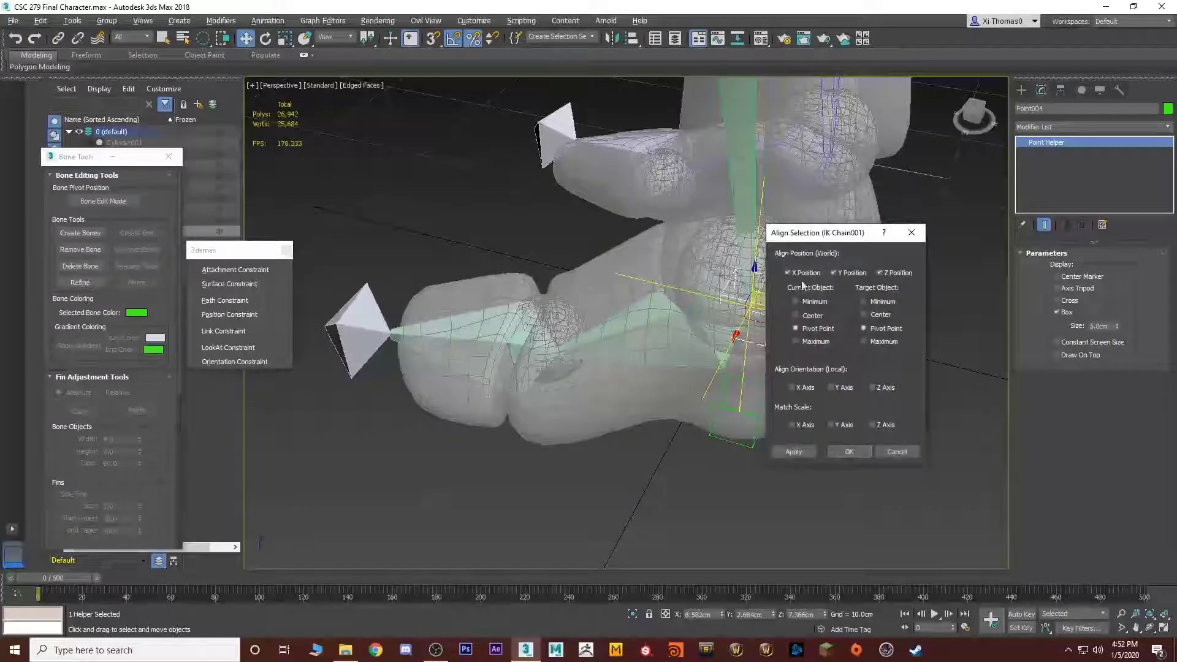
left_click(849, 451)
Move the two remaining point helpers together closer to the left foot, to about X 22.7 cm
scroll(846, 480, "down", 3)
middle_click_drag(754, 429, 741, 328)
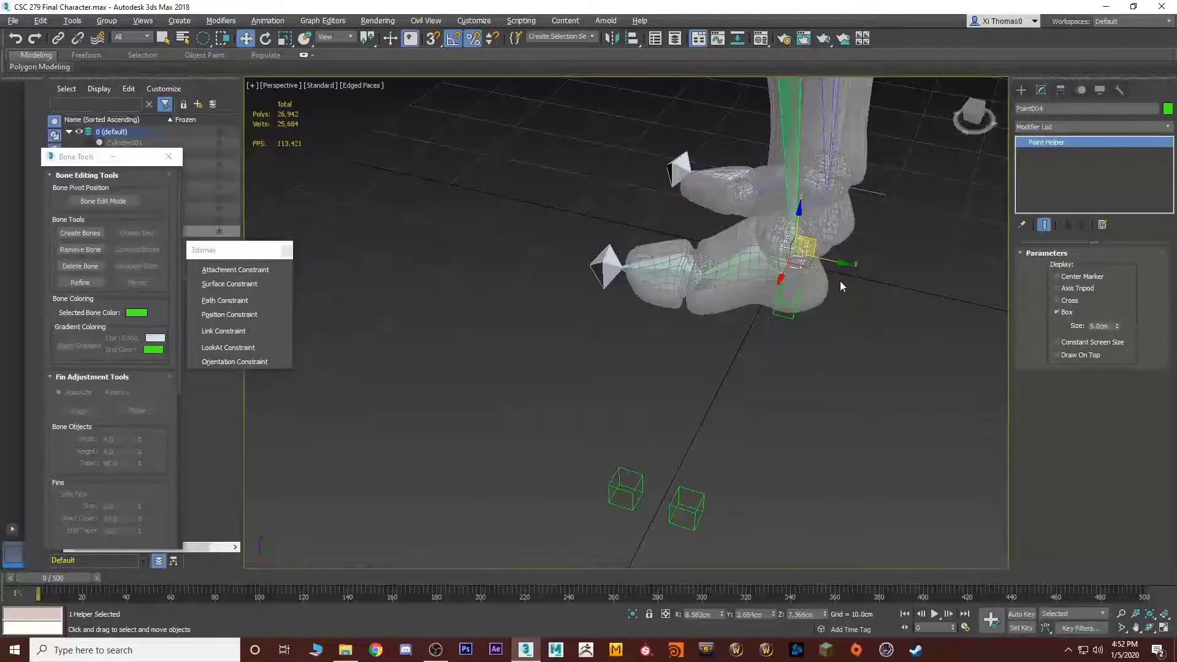
left_click(702, 492)
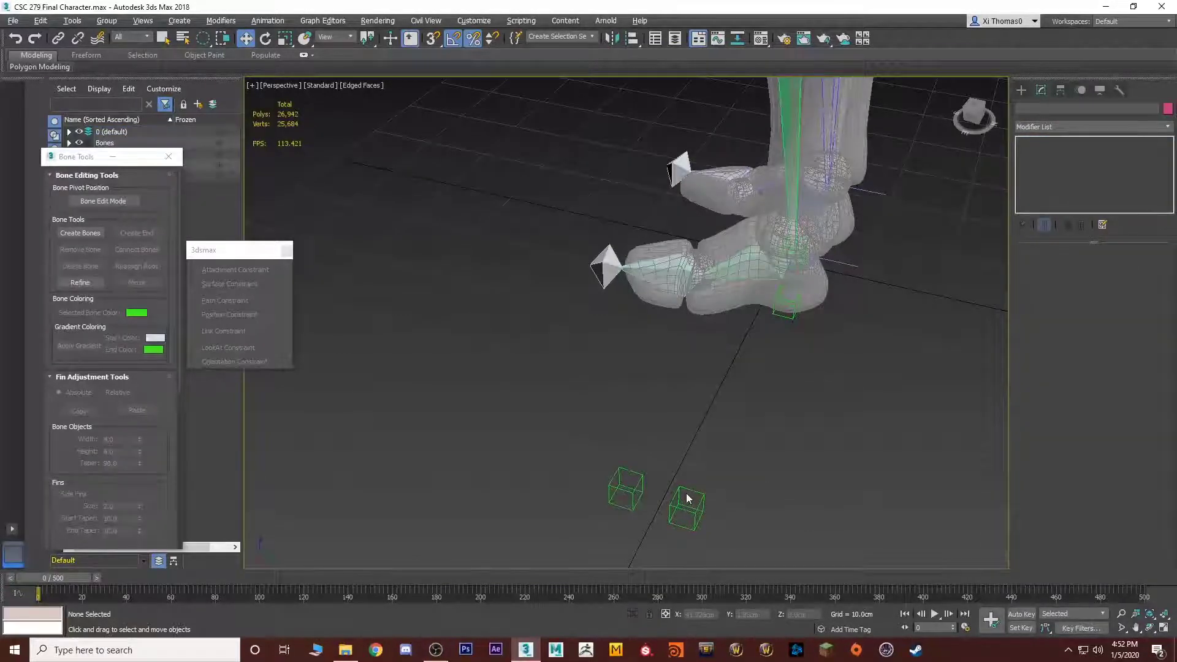
middle_click_drag(687, 490, 733, 506, "alt")
left_click_drag(702, 567, 791, 506)
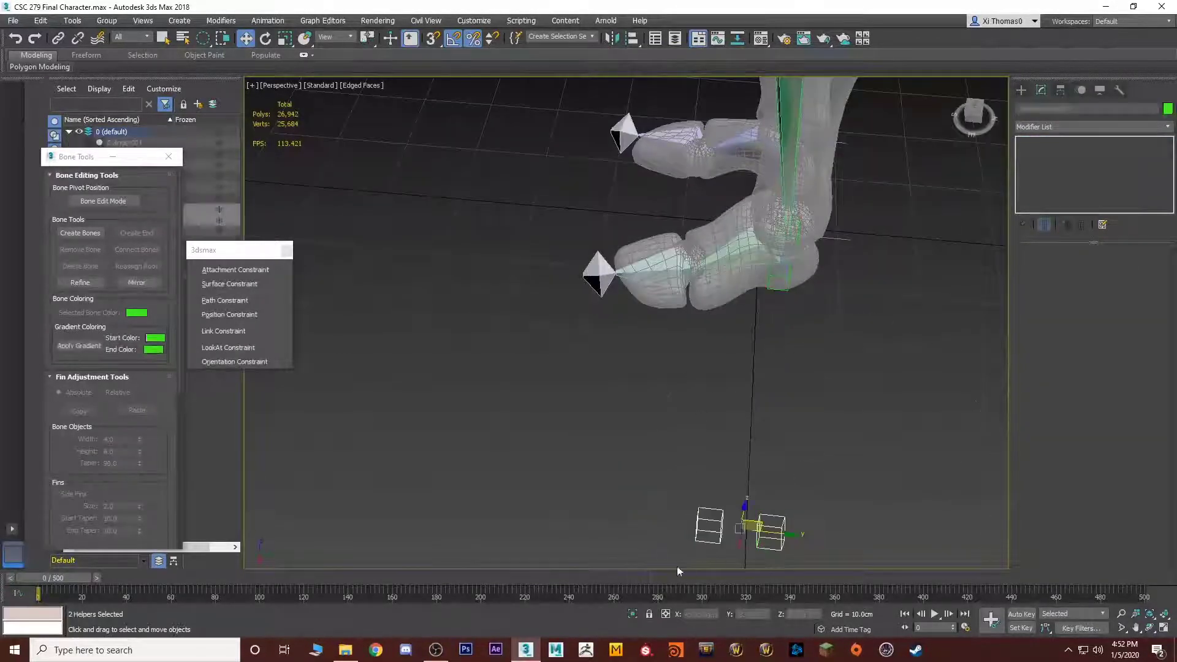
middle_click_drag(791, 505, 681, 533, "alt")
left_click_drag(697, 517, 674, 345)
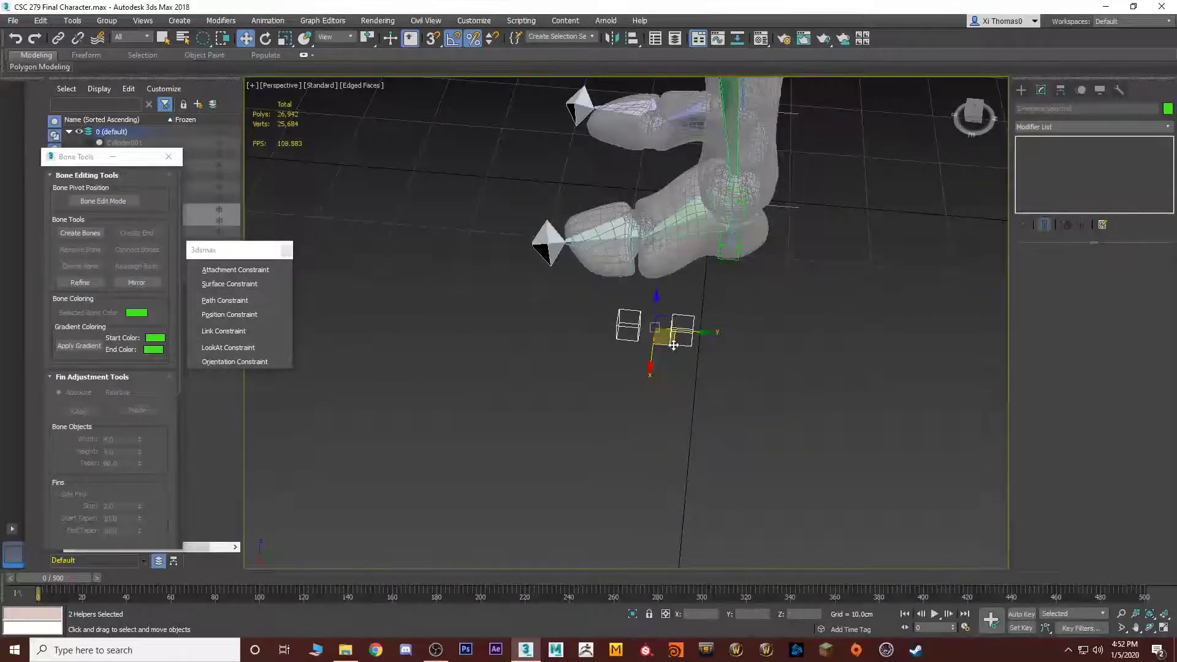
scroll(674, 345, "up", 5)
left_click(738, 402)
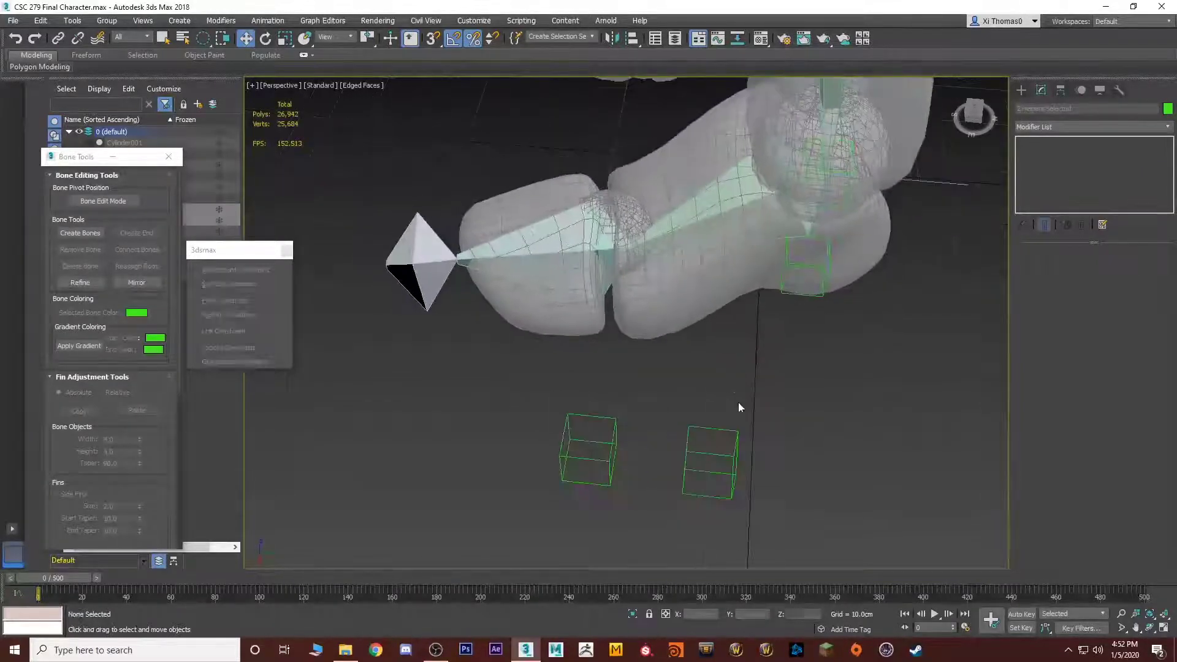
Select the point helper Point003 beside the left foot
left_click(726, 429)
middle_click_drag(666, 376, 674, 394)
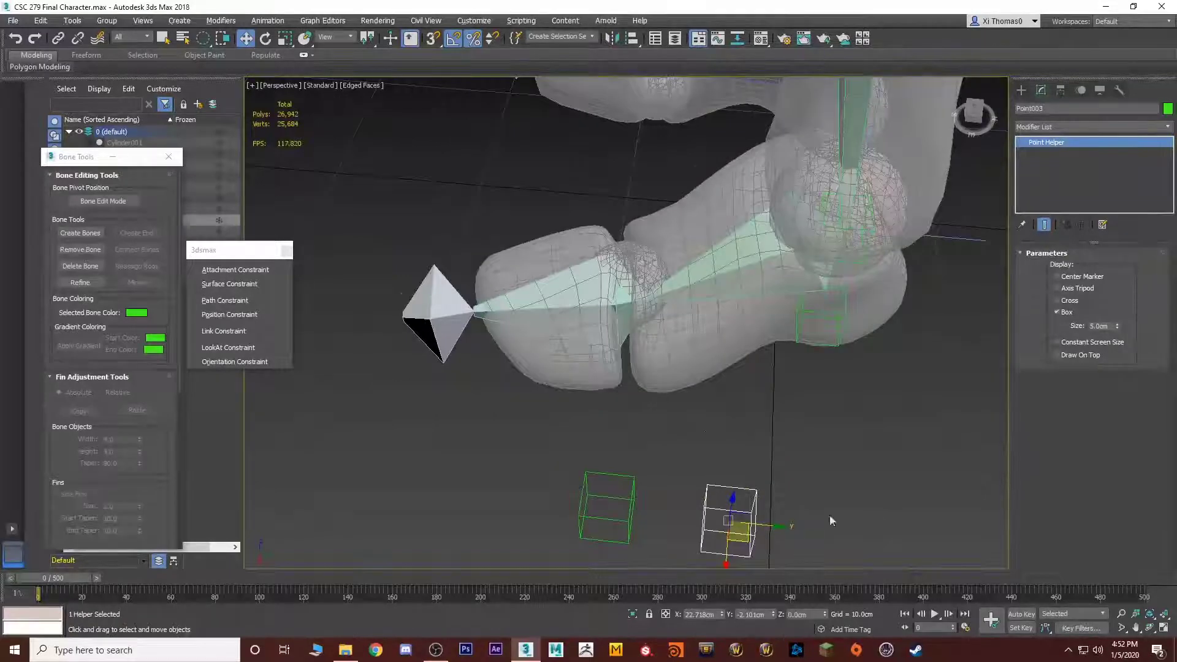
middle_click_drag(749, 468, 615, 330, "alt")
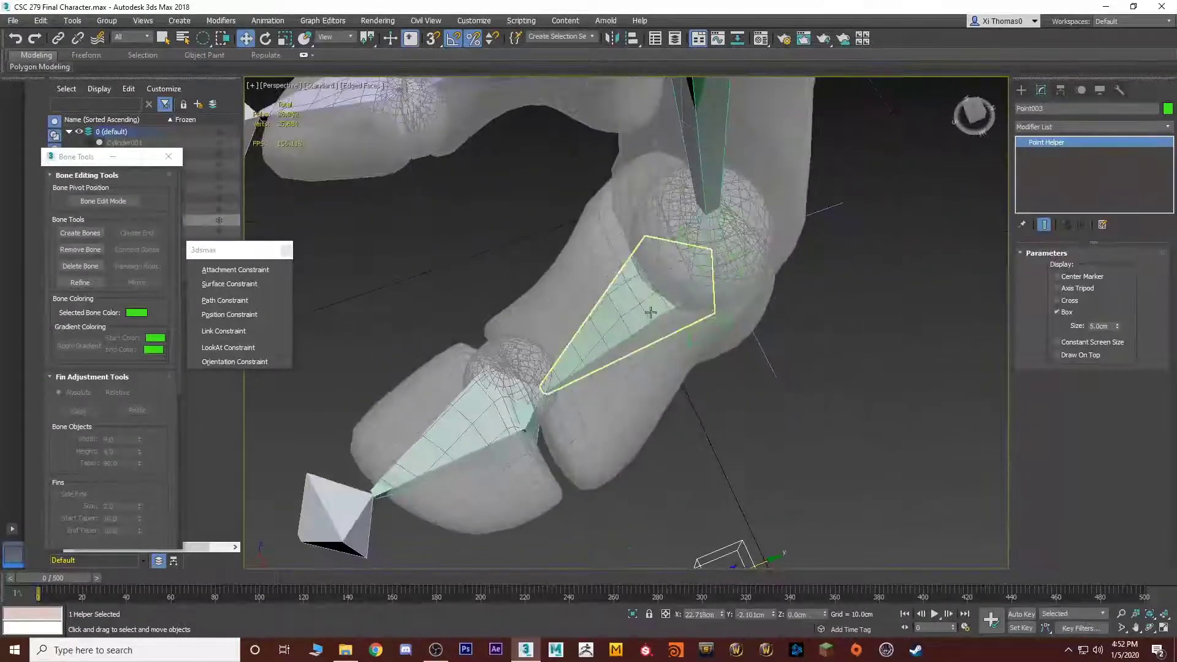
Align helper Point003 to the Bn_L_Foot bone, with the X, Y and Z position options turned off
left_click(494, 417)
middle_click_drag(494, 417, 601, 398, "alt")
left_click(628, 467)
scroll(600, 398, "up", 3)
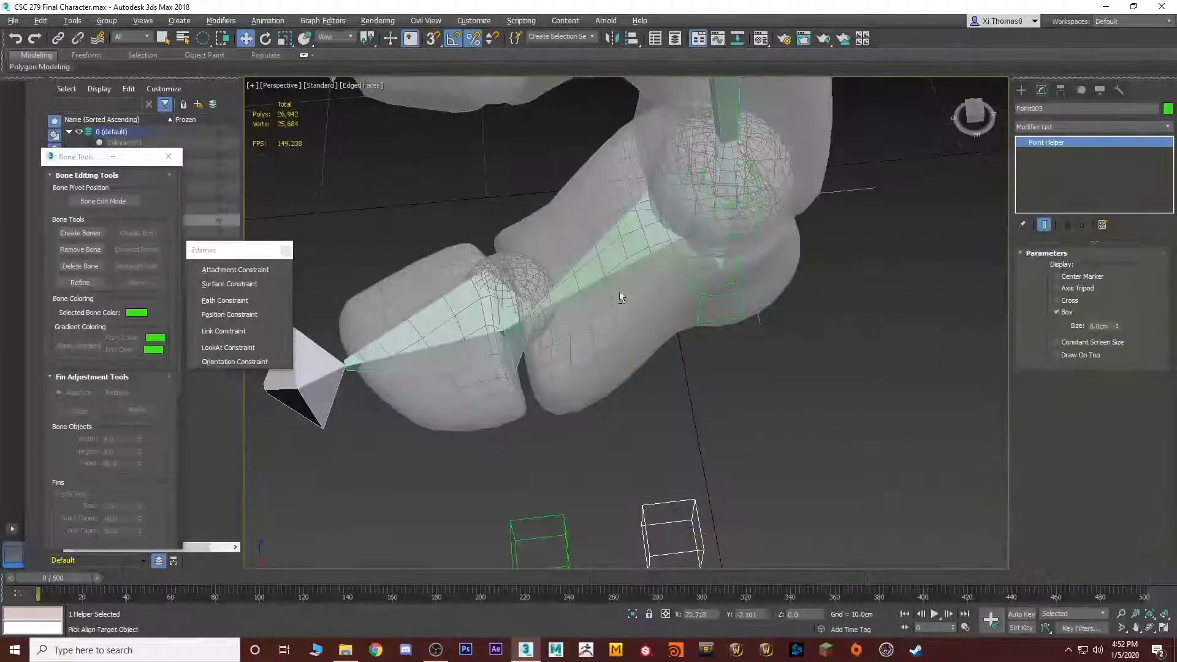
key("alt+a")
left_click(604, 277)
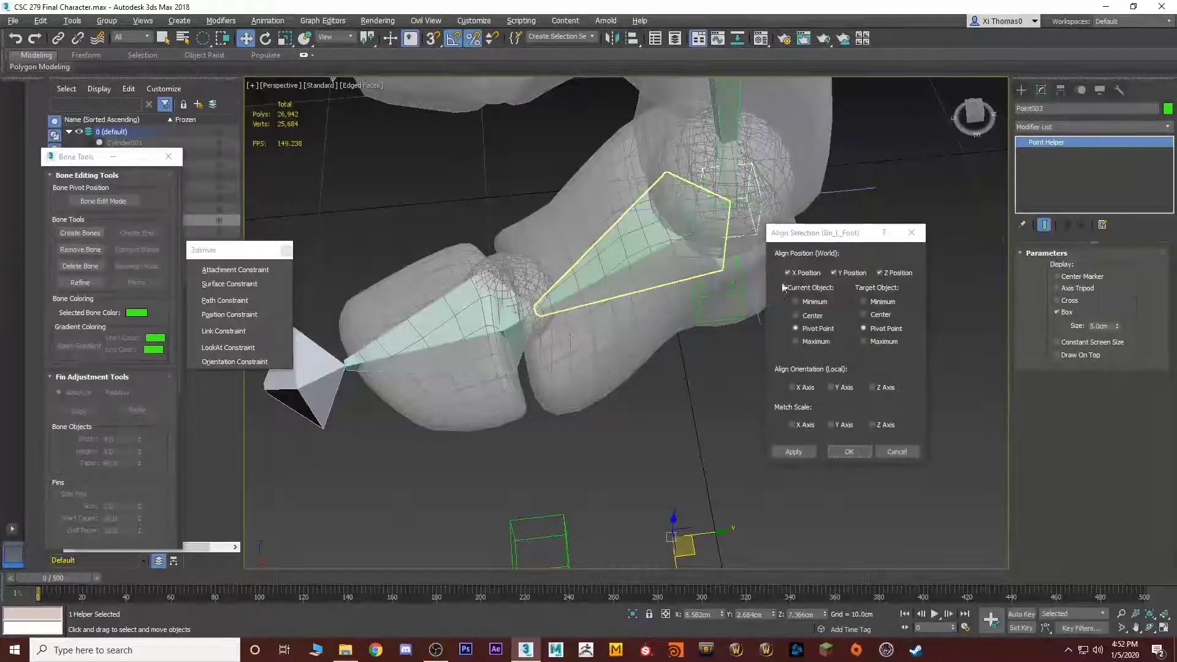
left_click(814, 274)
left_click(852, 273)
left_click(896, 274)
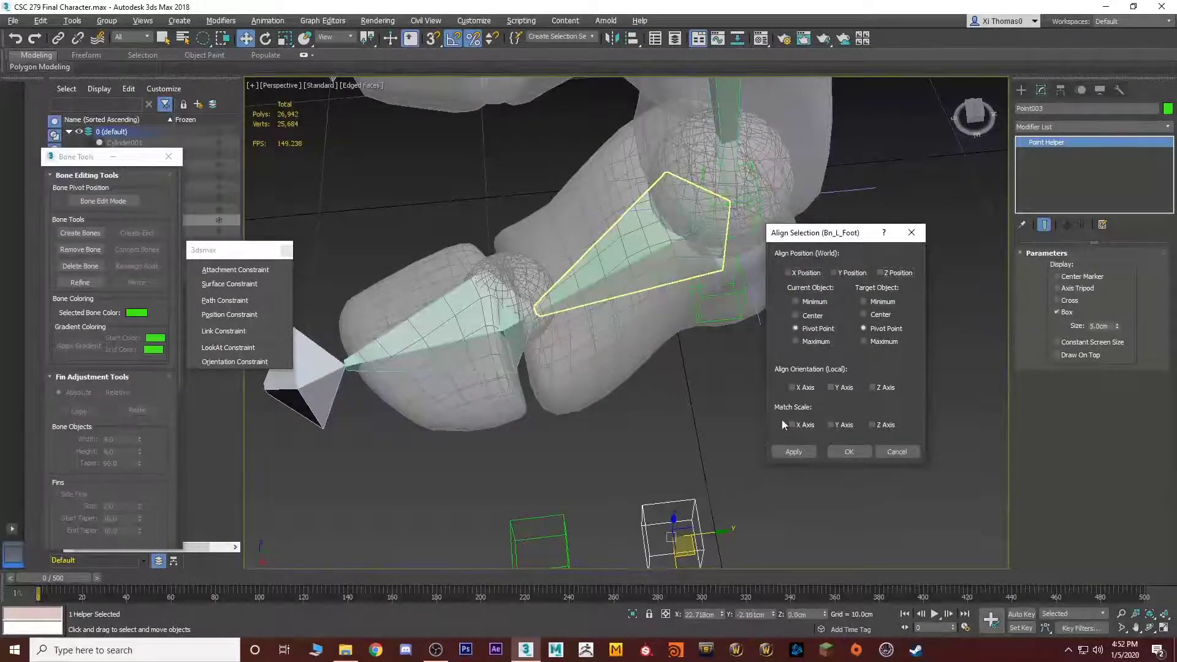
Match Point003's orientation to Bn_L_Foot on the X, Y and Z axes and quick-align its position to Bn_L_Toe
left_click(808, 388)
left_click(840, 388)
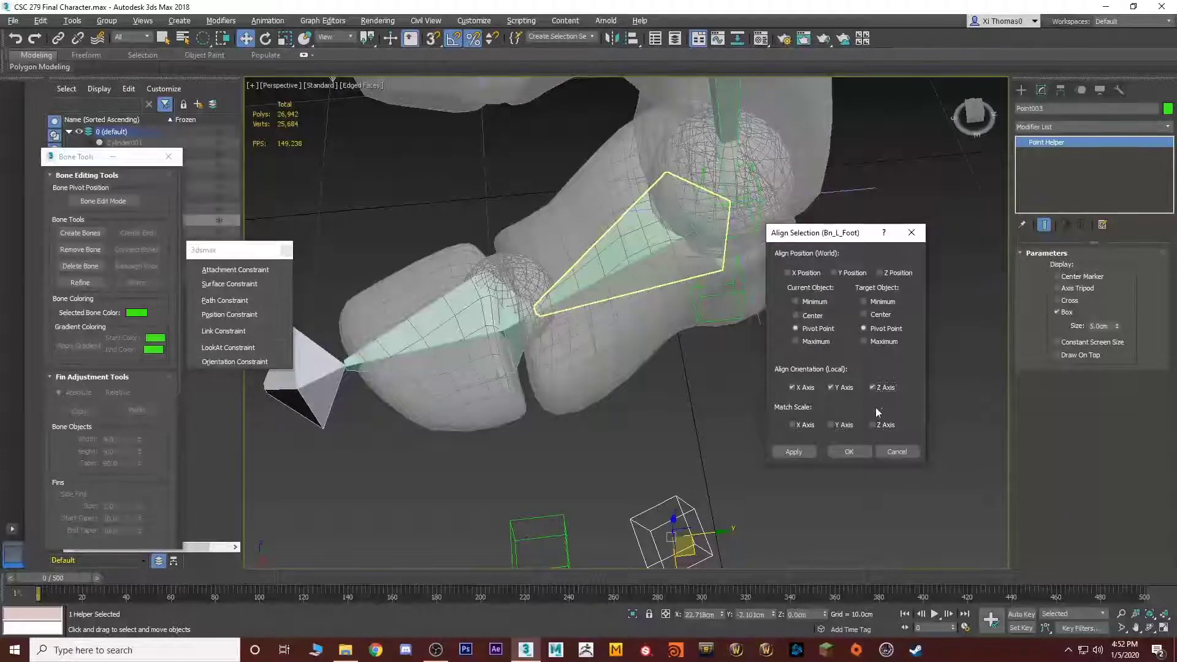
left_click(852, 390)
left_click(792, 388)
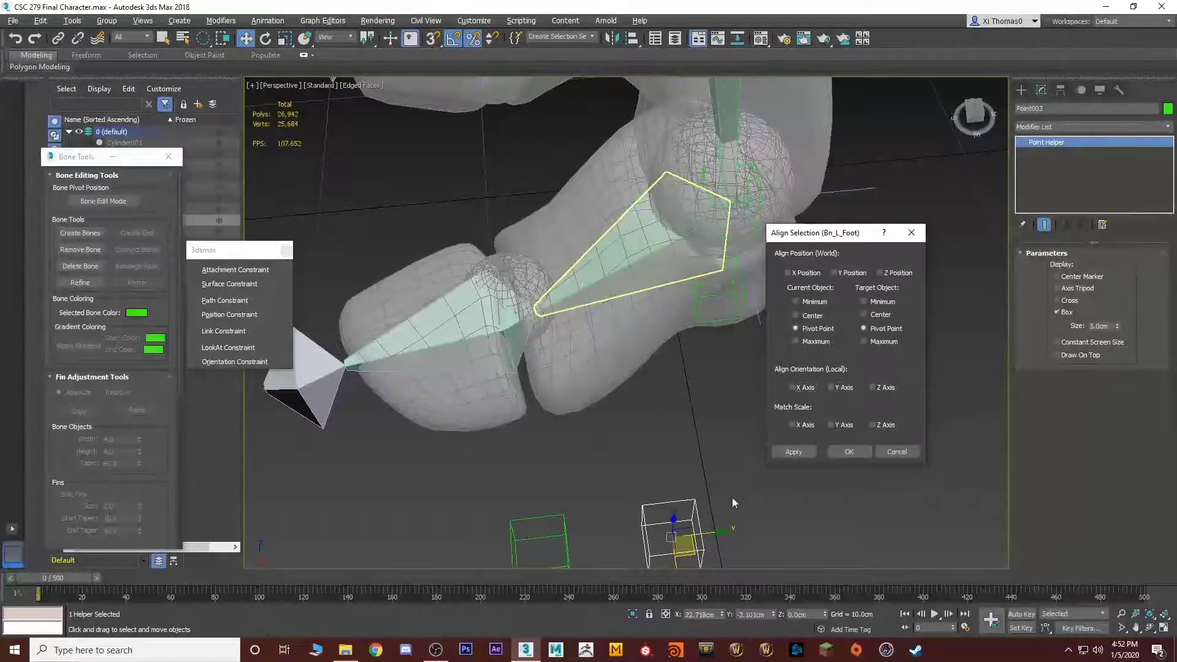
left_click(803, 389)
left_click(834, 388)
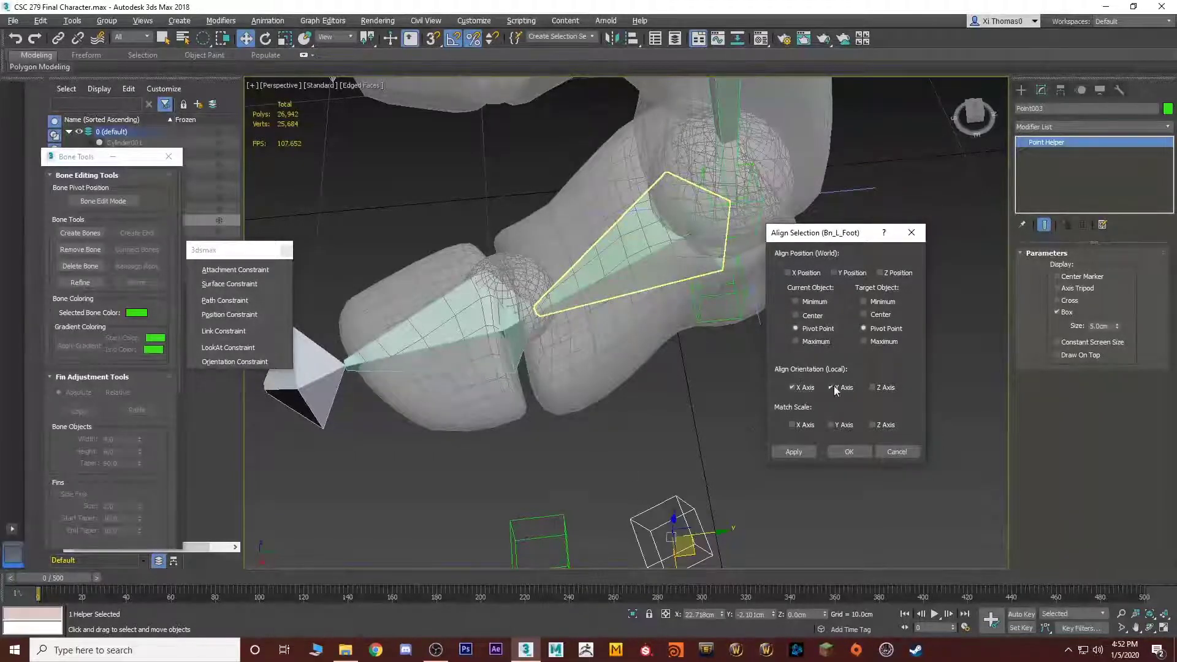
left_click(838, 453)
key("alt+a")
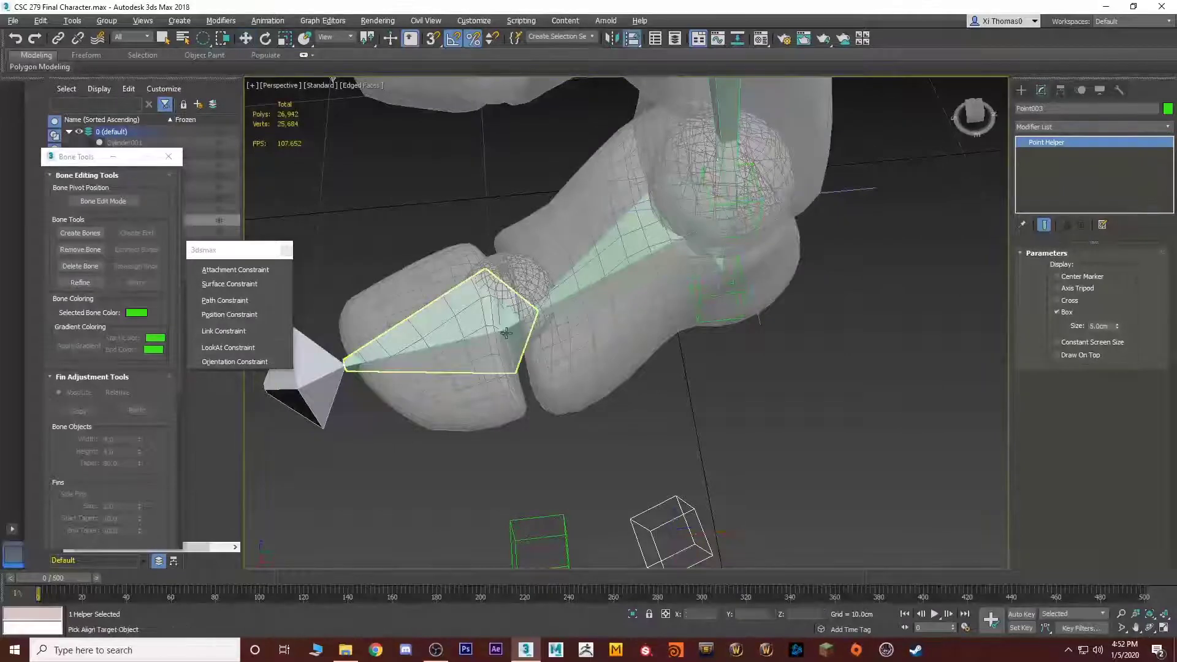
left_click(506, 333)
Align helper Point002's orientation to the Bn_L_Toe bone on the X, Y and Z axes, without matching position
middle_click_drag(506, 333, 599, 386, "alt")
left_click(554, 488)
key("alt+a")
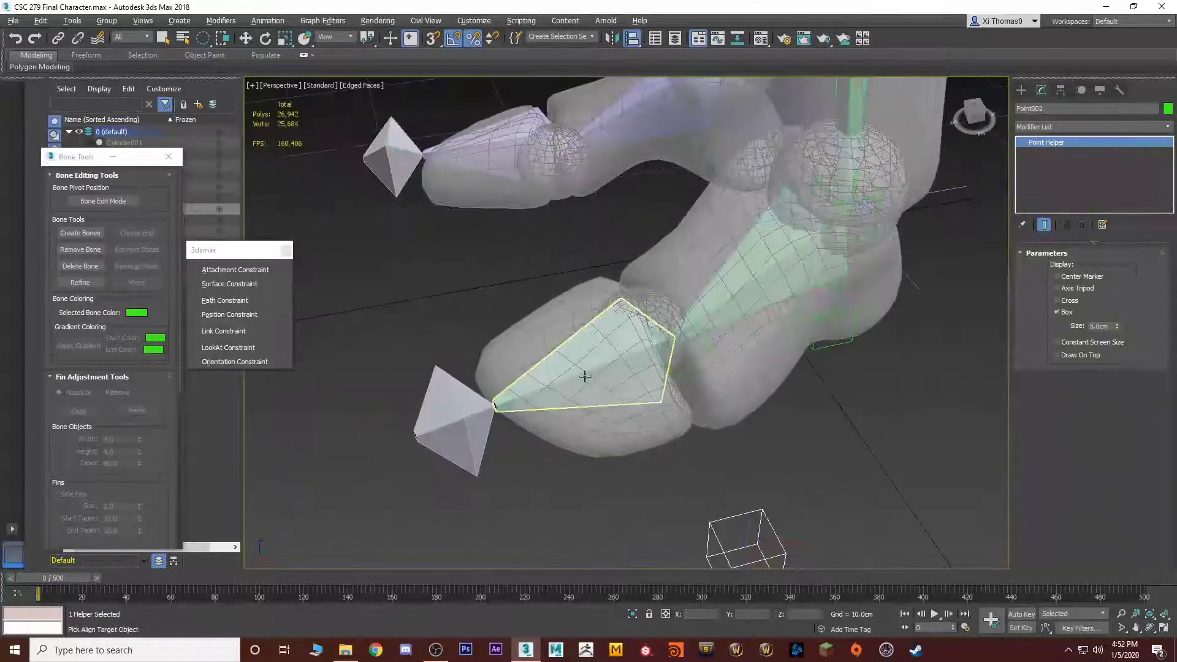
left_click(595, 380)
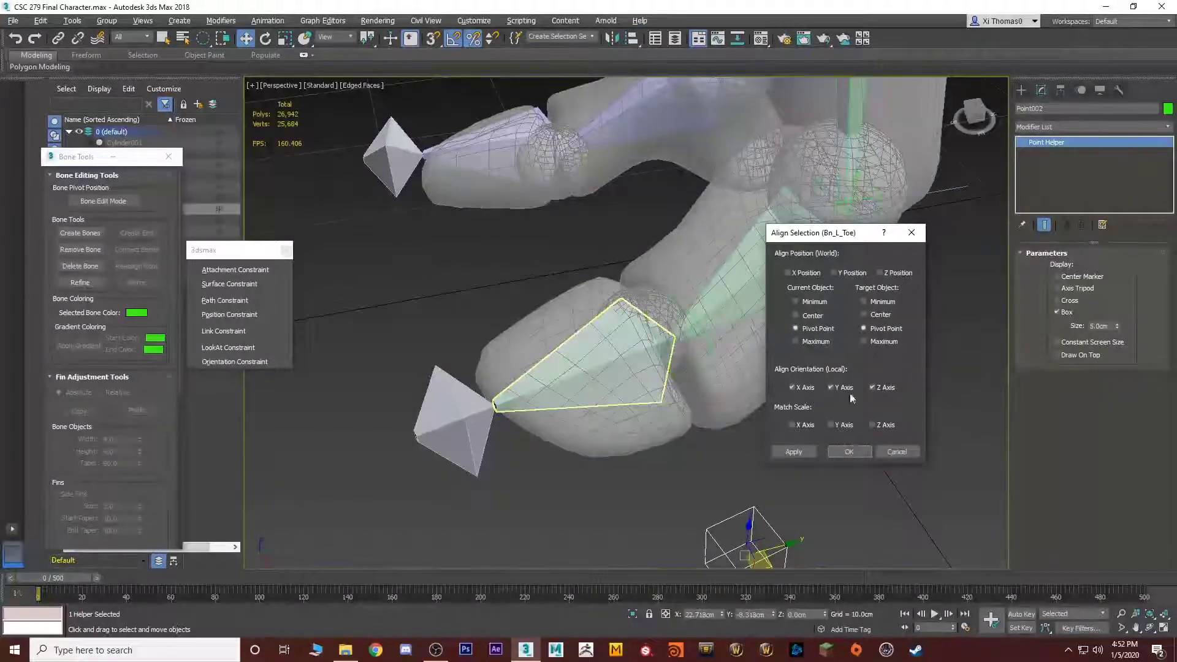
left_click(848, 451)
Quick-align helper Point002 to the end bone at the tip of the left toe
double_click(471, 413)
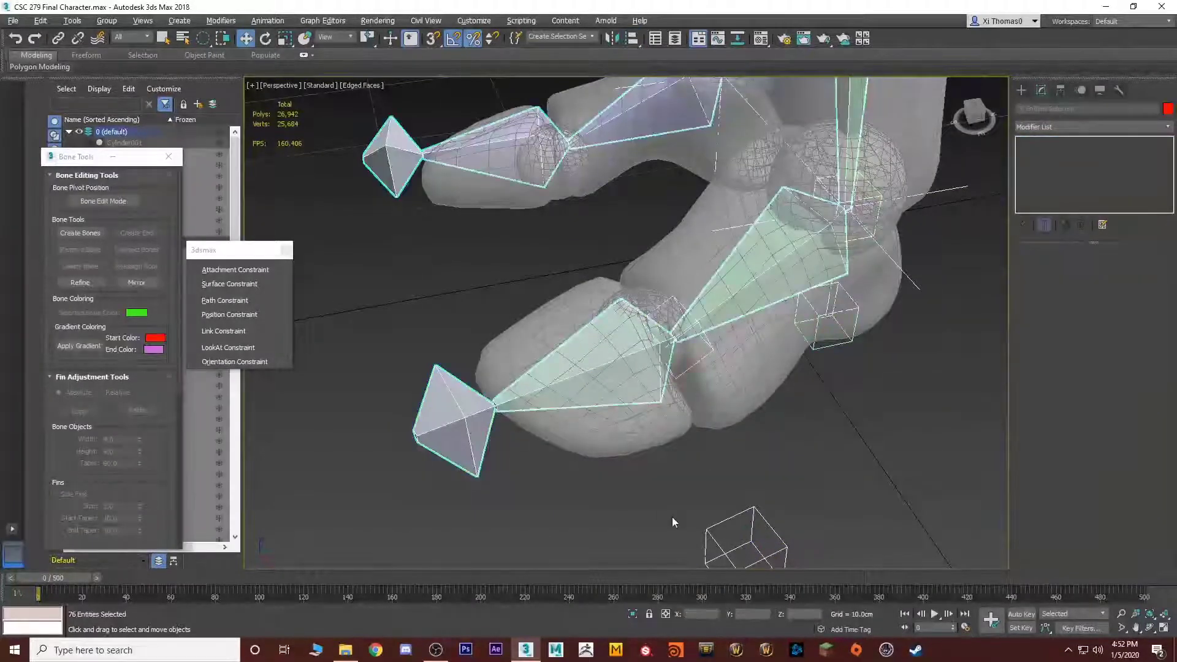
left_click(765, 517)
key("shift+a")
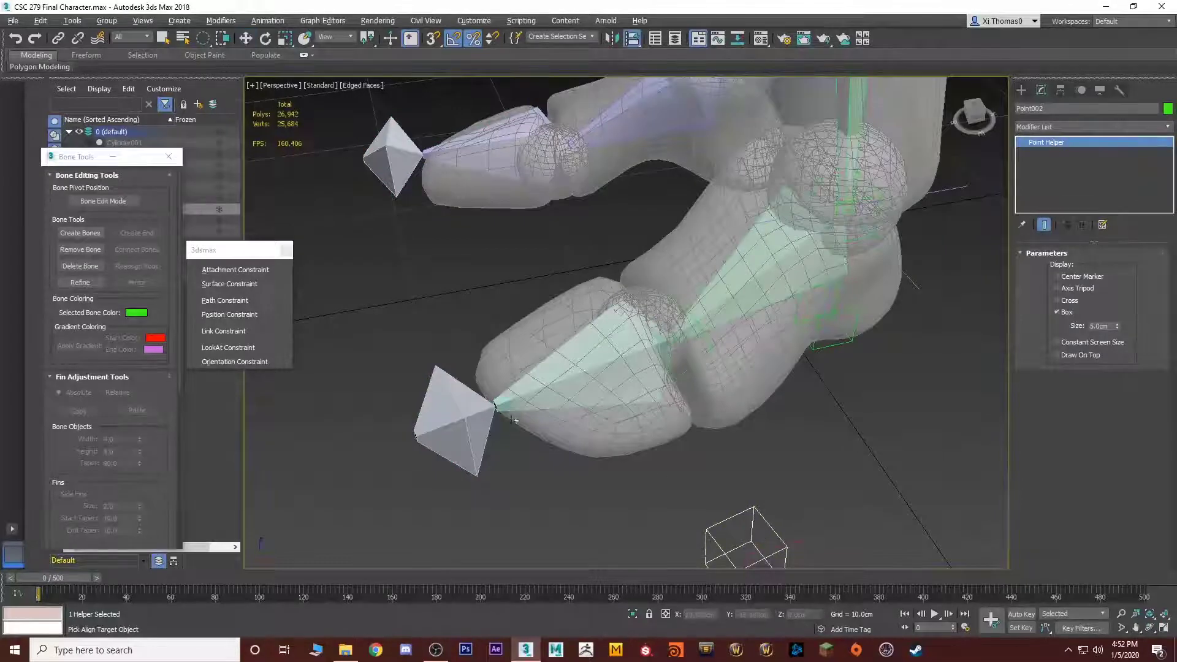
left_click(466, 420)
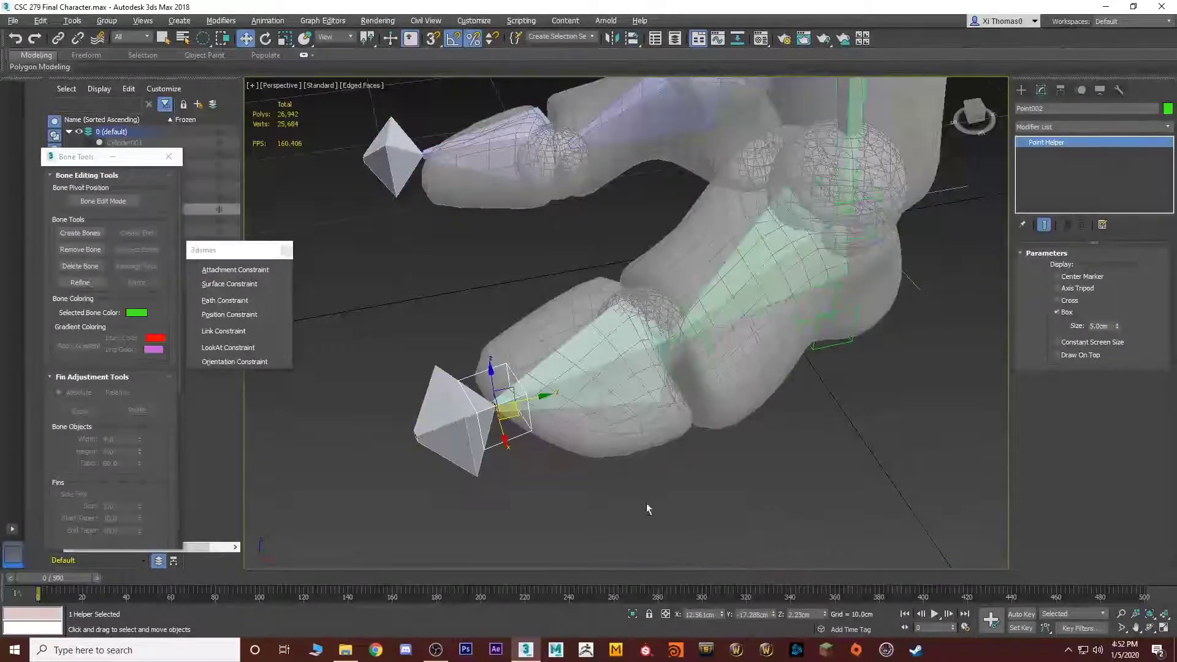
Clone the four left foot point helpers along the X axis to the outer side of the right foot
middle_click_drag(646, 503, 766, 521, "alt")
left_click(662, 544)
left_click(718, 452)
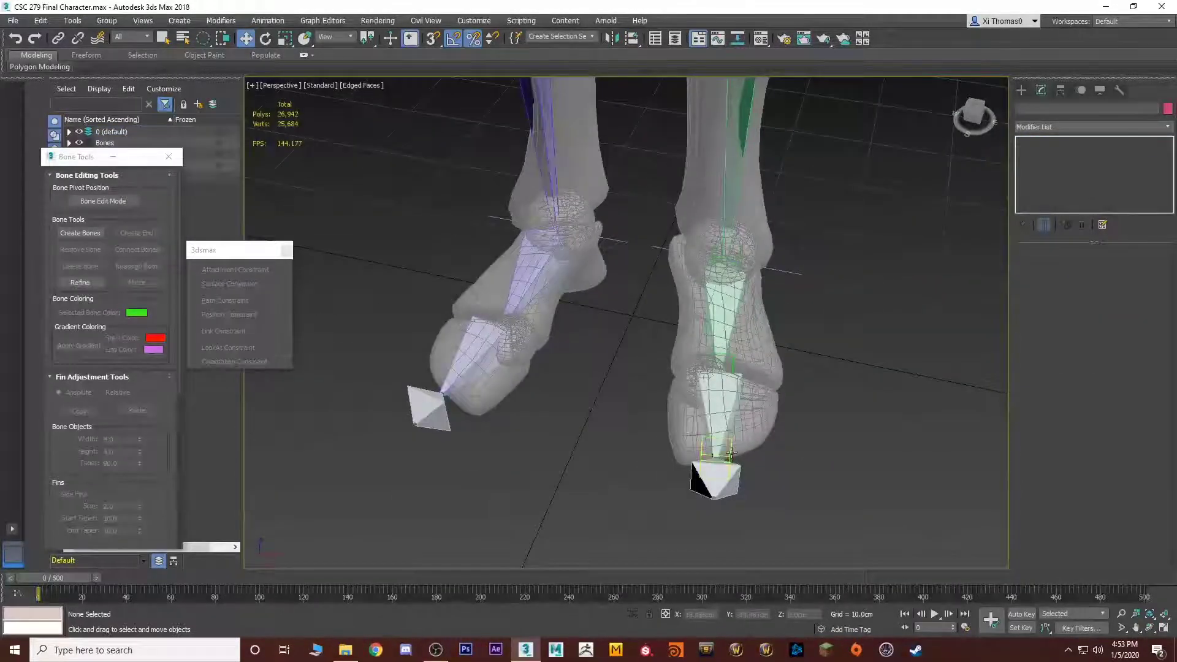
left_click(735, 363, "ctrl")
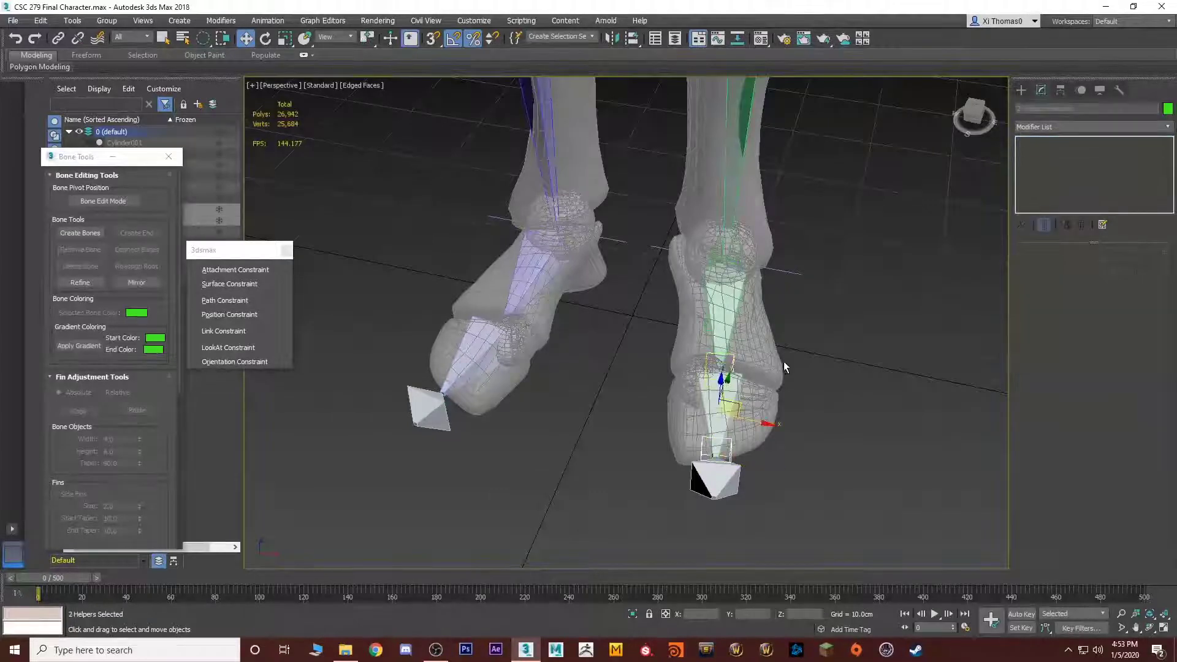
middle_click_drag(783, 362, 716, 341, "alt")
left_click(899, 435, "ctrl")
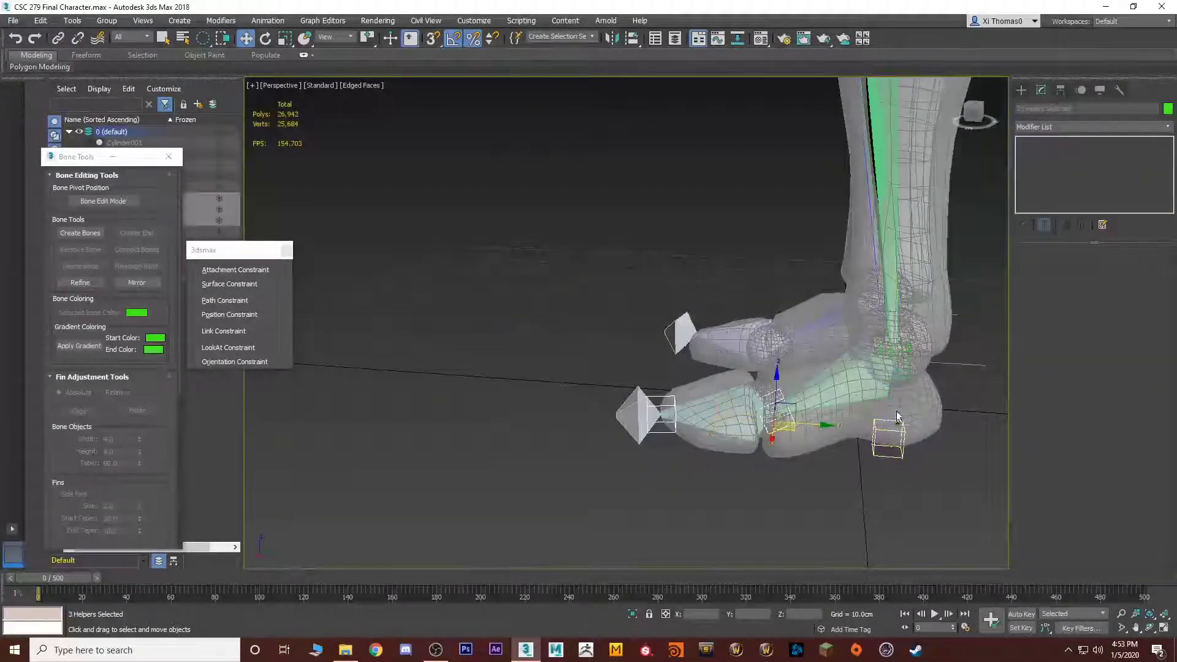
left_click(903, 379, "ctrl")
middle_click_drag(902, 379, 870, 407, "alt")
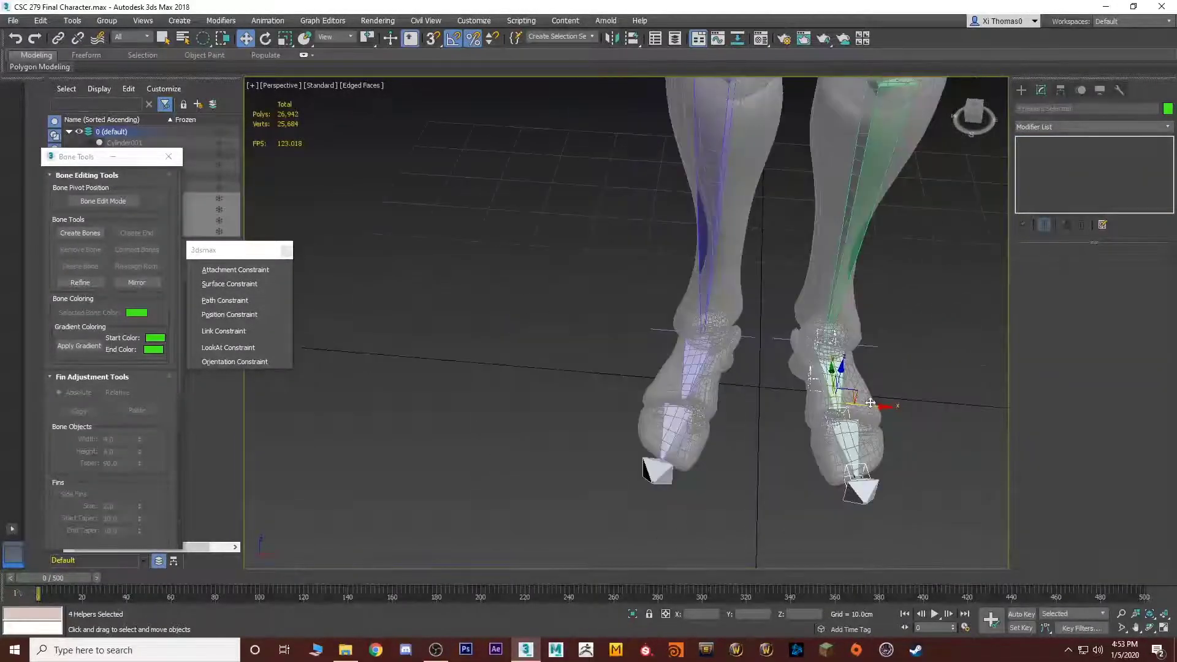
left_click_drag(870, 403, 613, 378, "shift")
left_click(590, 379)
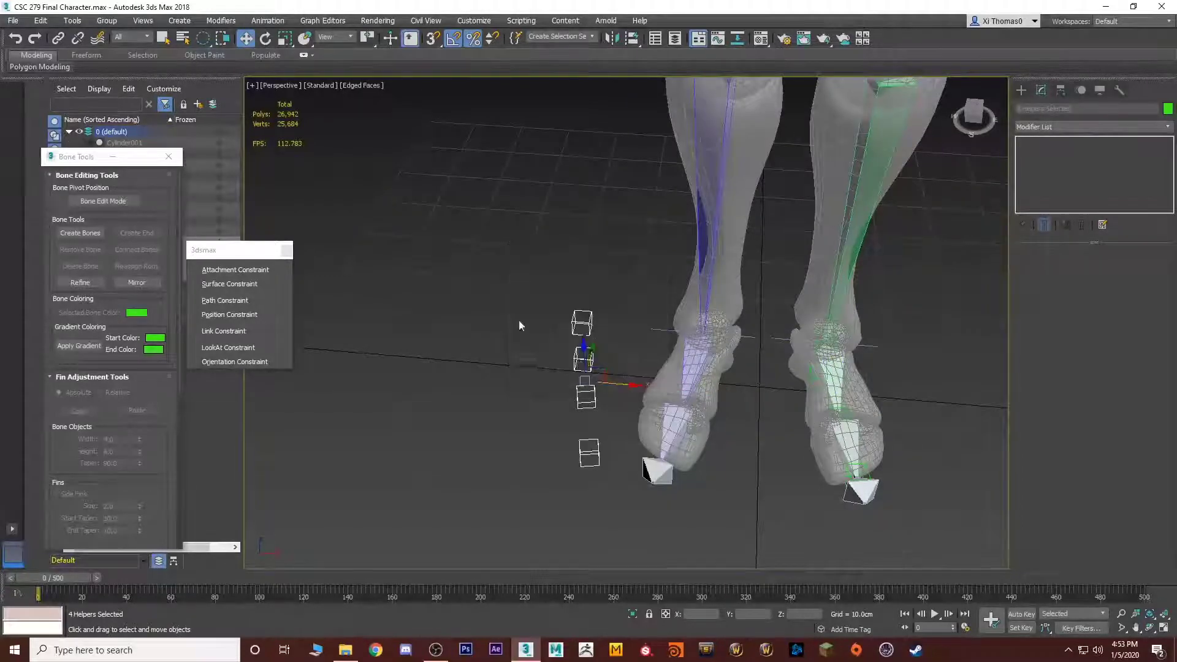
Align the cloned helper Point008 to the right ankle joint
scroll(520, 325, "up", 5)
left_click(675, 394)
middle_click_drag(675, 394, 590, 380, "alt")
key("alt+a")
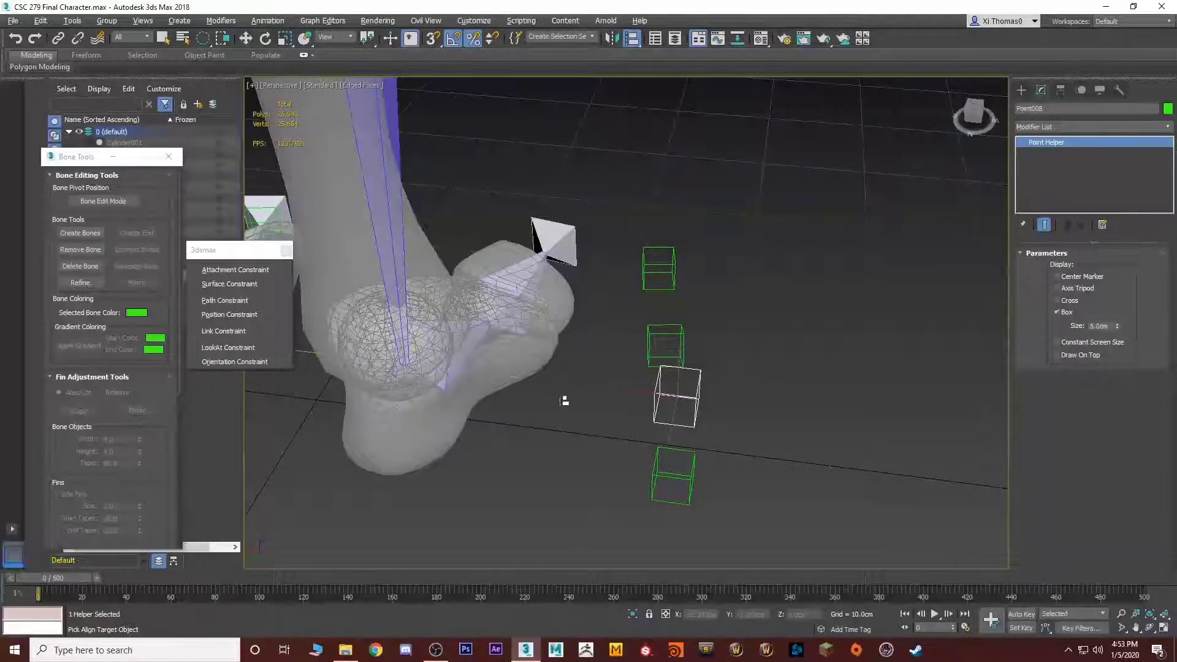
left_click(521, 388)
Align helper Point005 to IK Chain002 in X and Y position and on all orientation axes, leaving Z position off
middle_click_drag(518, 388, 775, 441, "alt")
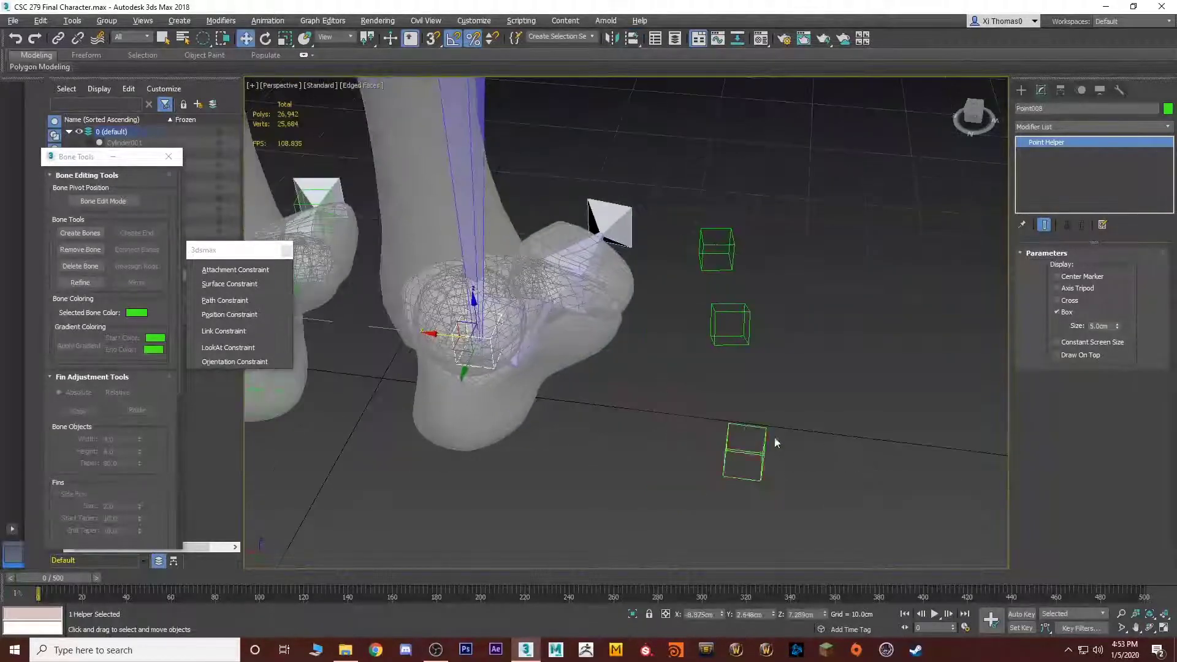
left_click(749, 456)
key("alt+a")
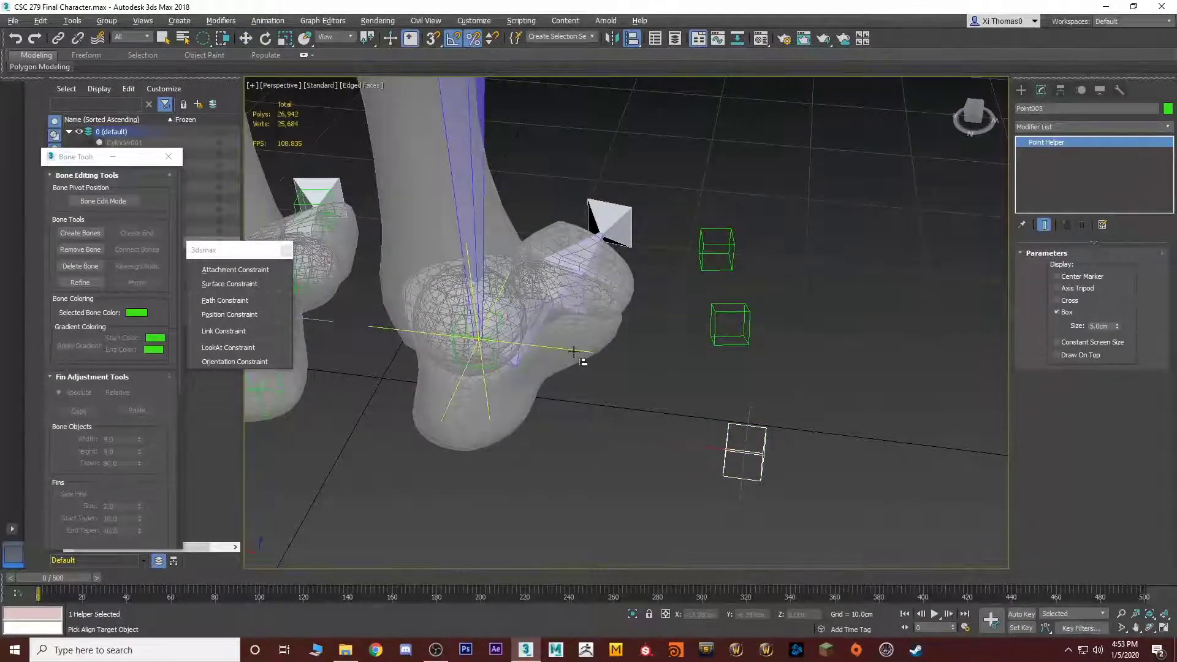
left_click(573, 351)
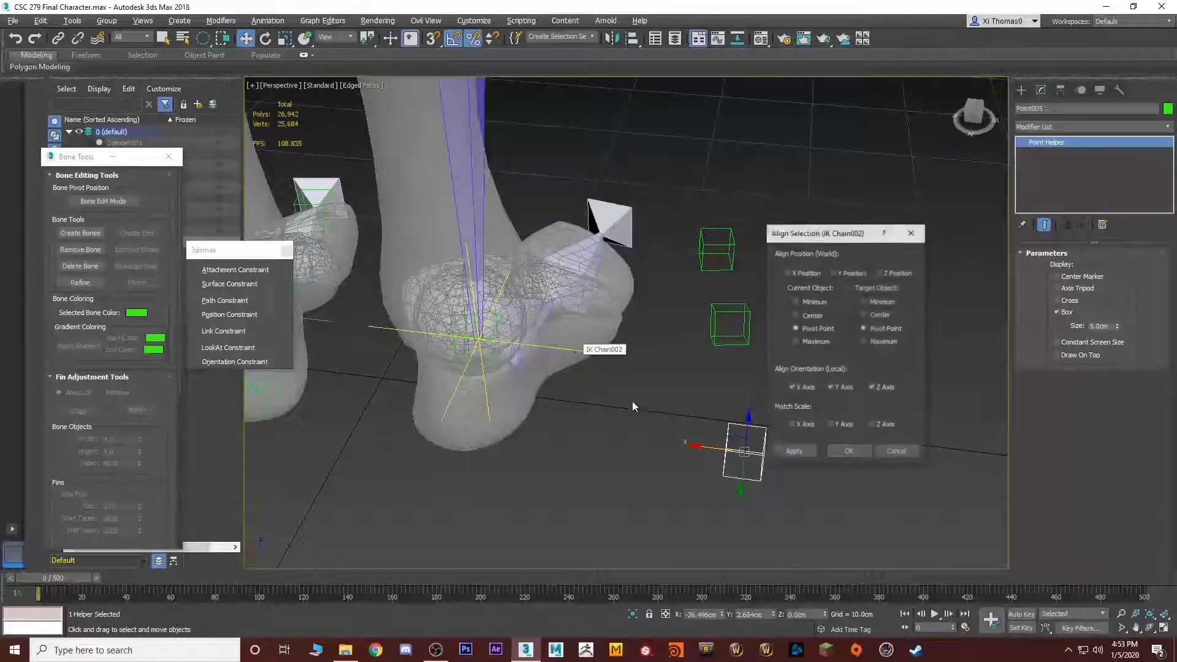
left_click(884, 273)
left_click(797, 272)
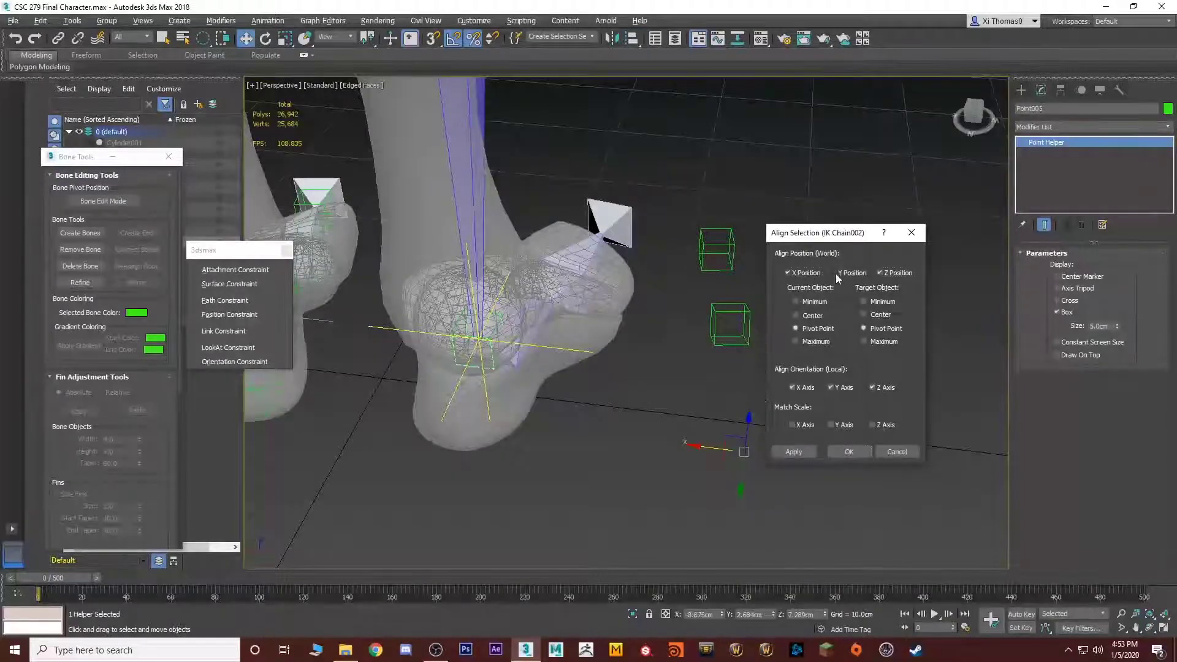
left_click(888, 273)
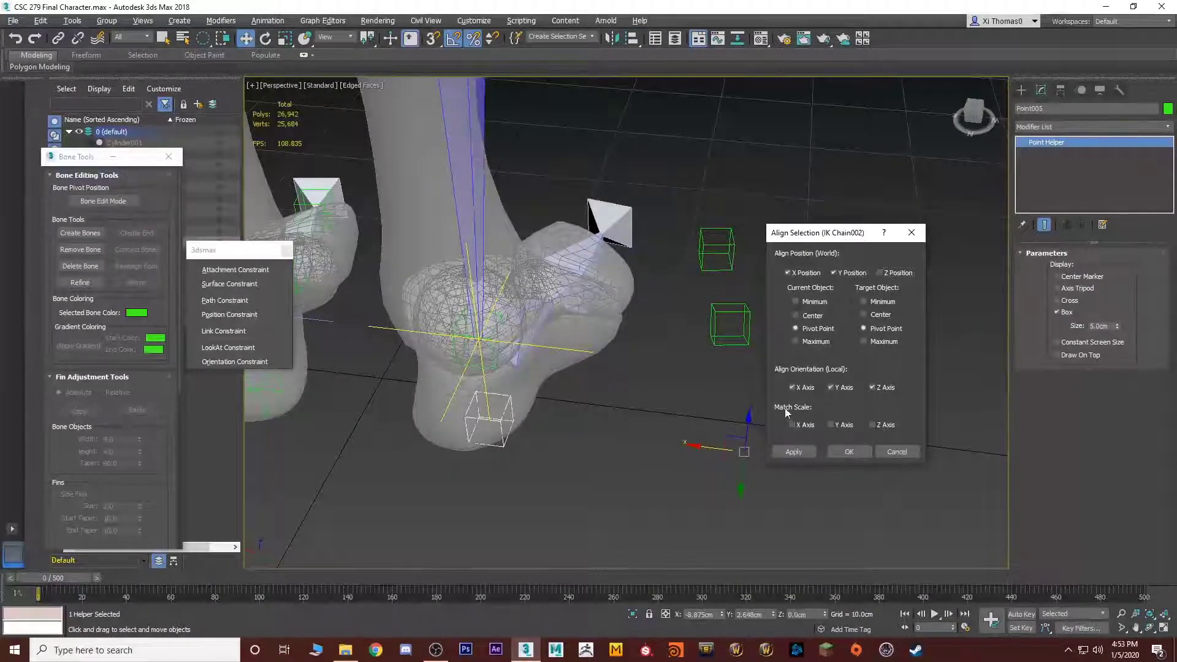
left_click(849, 452)
Match helper Point007's orientation to the Bn_R_Foot bone, with position alignment turned off
middle_click_drag(727, 446, 521, 423, "alt")
left_click(762, 457)
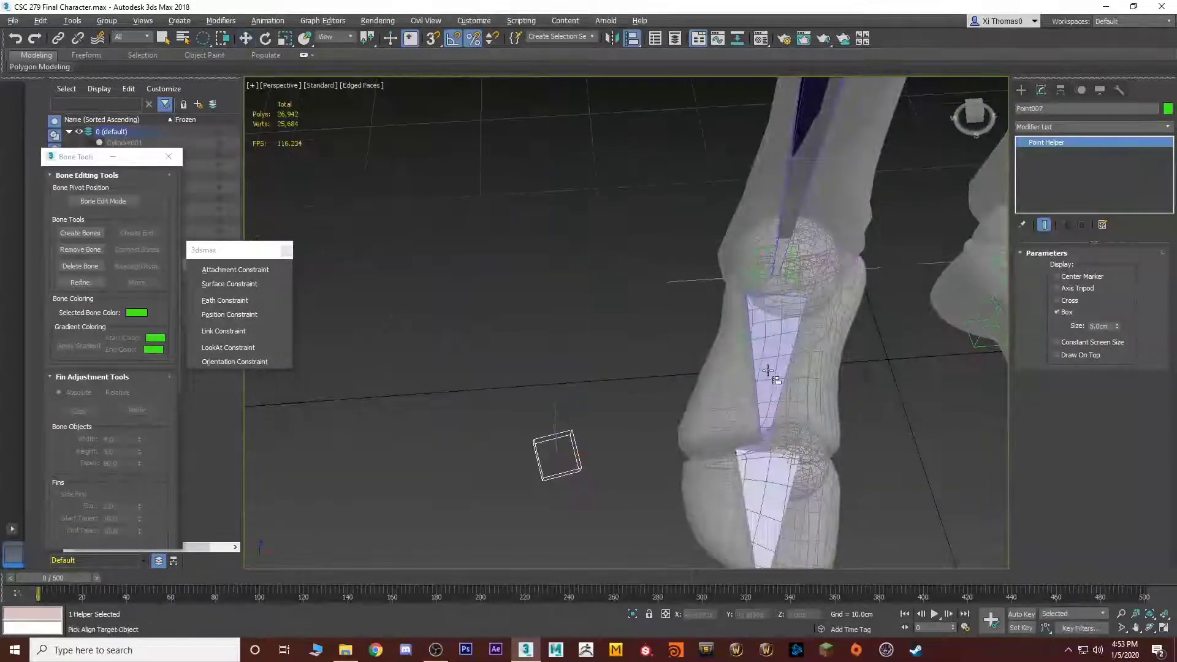
key("alt+a")
left_click(774, 343)
left_click(833, 273)
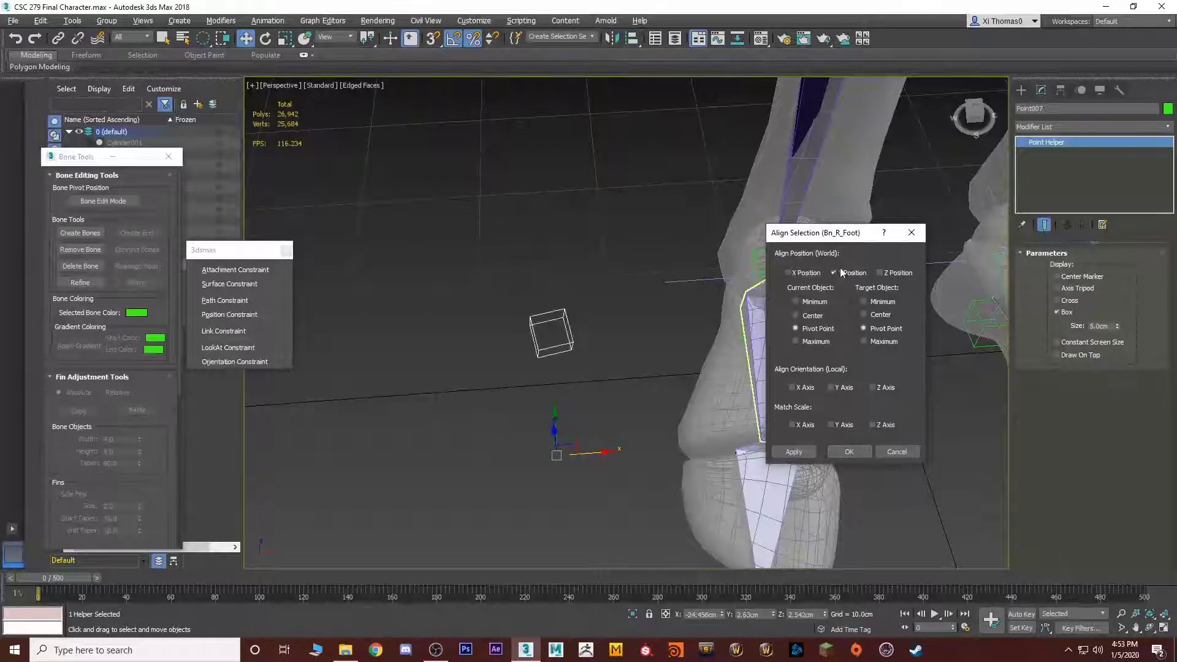
left_click(788, 272)
left_click(792, 387)
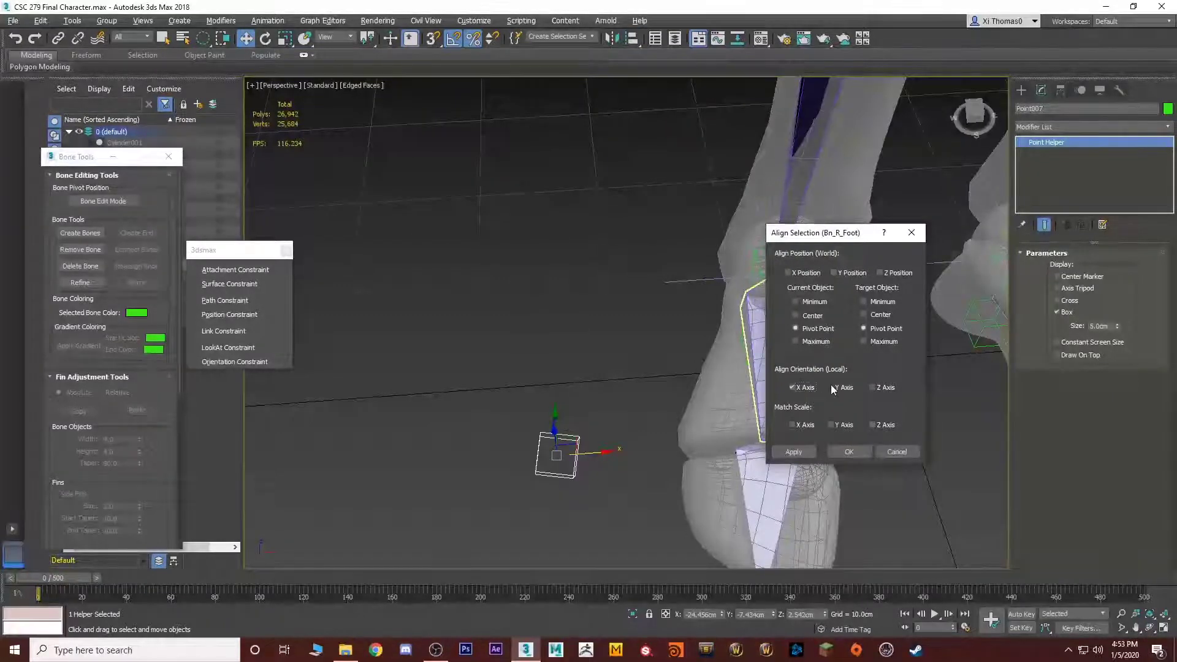
left_click(833, 388)
left_click(848, 452)
Quick-align helper Point007's position to the base of the Bn_R_Toe bone
middle_click_drag(839, 456, 655, 344, "alt")
key("alt+a")
key("w")
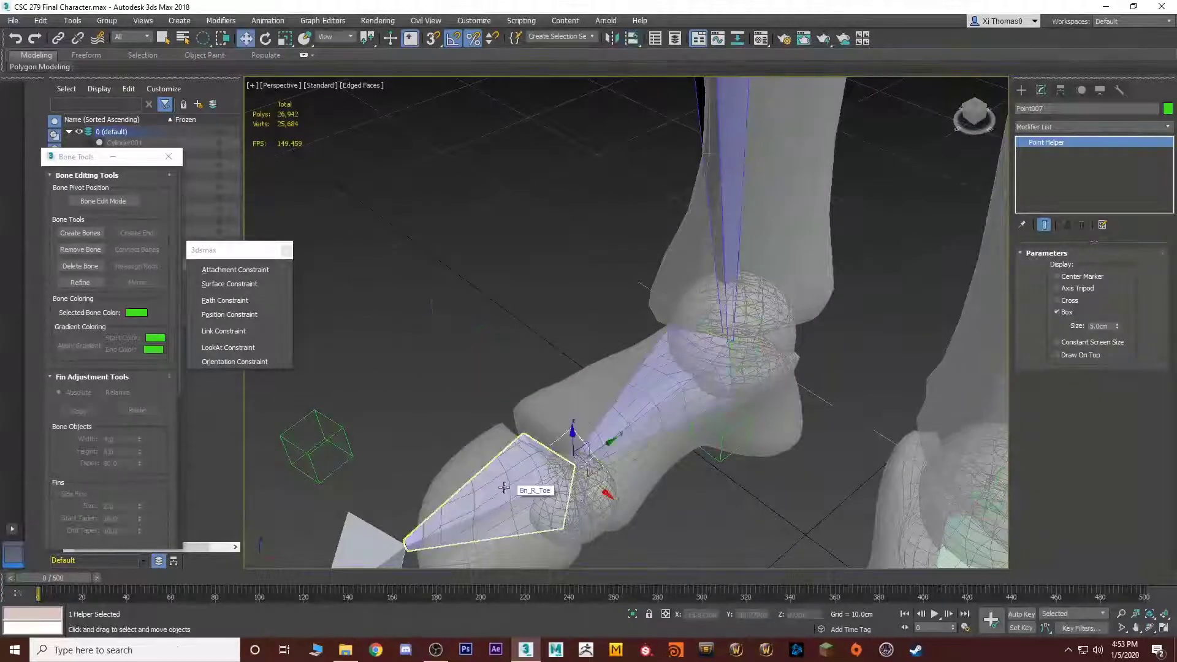
Match helper Point006's orientation to the Bn_R_Toe bone
middle_click_drag(539, 484, 440, 370, "alt")
left_click(440, 371)
key("alt+a")
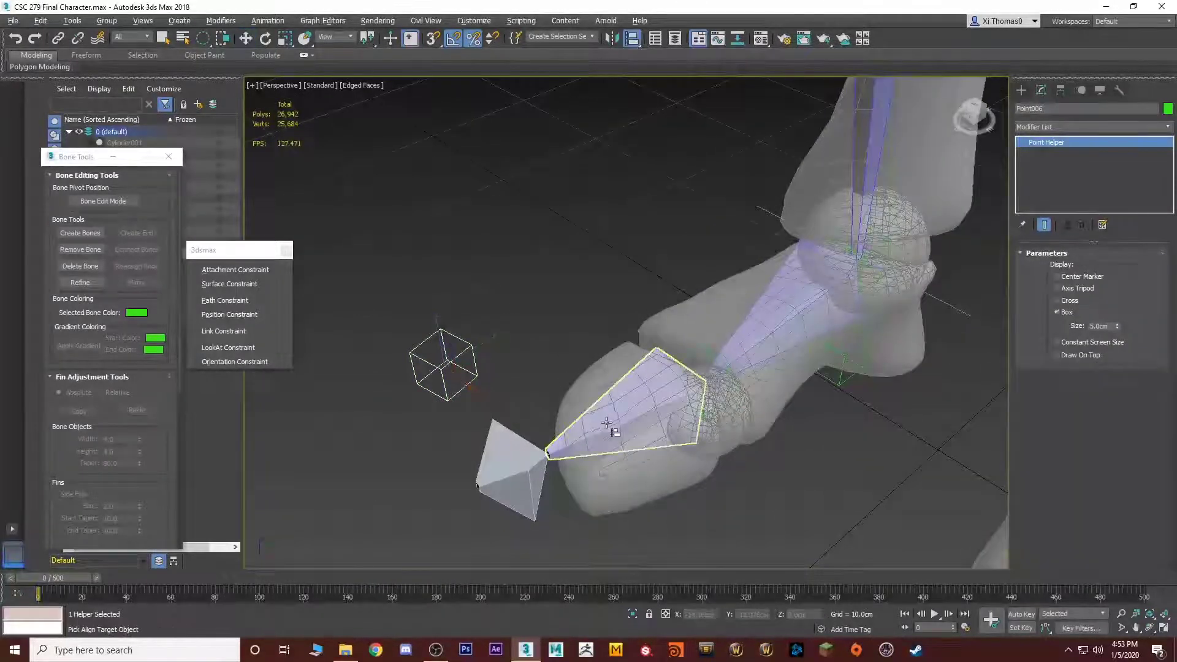
left_click(610, 421)
left_click(848, 452)
Quick-align helper Point006 to the end bone at the tip of the right toe
key("shift+a")
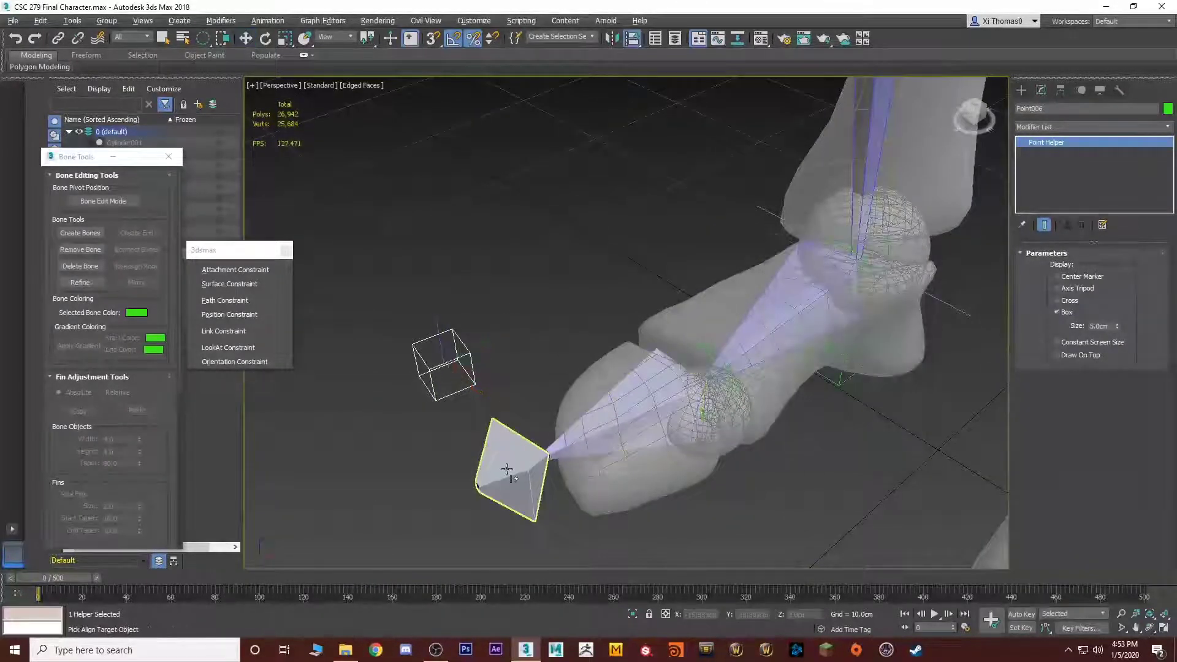
left_click(510, 469)
left_click(500, 402)
Examine the placed point helpers on both feet, selecting the left ankle helper Point004
middle_click_drag(486, 360, 552, 391, "alt")
middle_click_drag(708, 369, 736, 439, "alt")
scroll(735, 439, "up", 8)
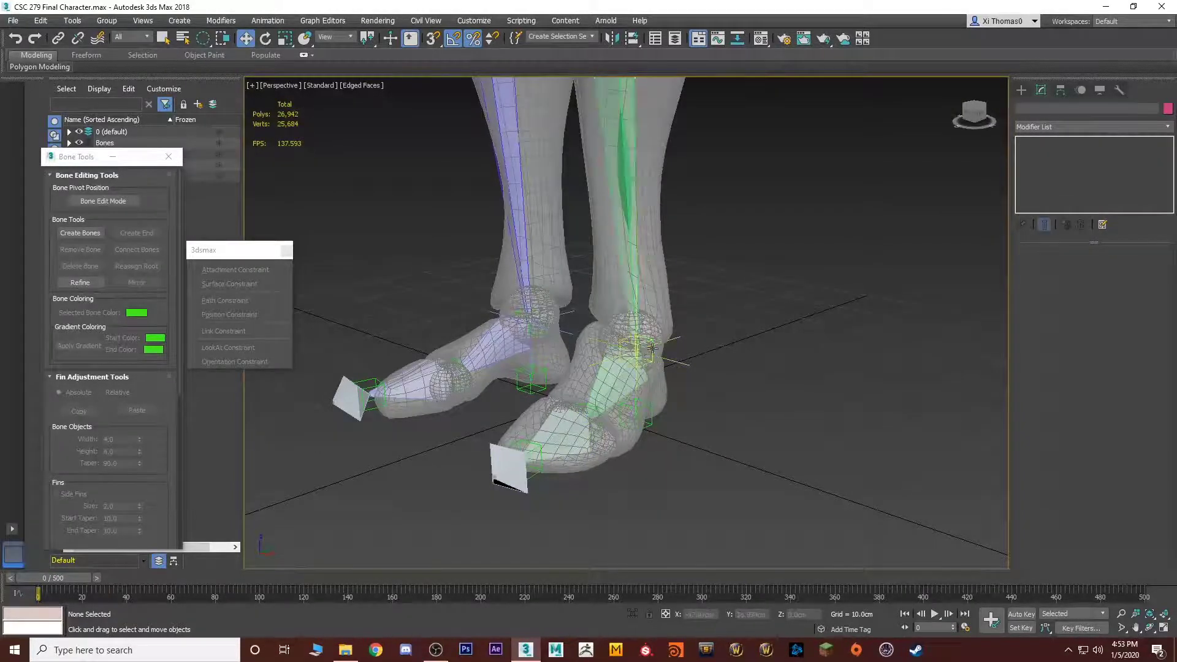
scroll(652, 348, "up", 5)
left_click(663, 384)
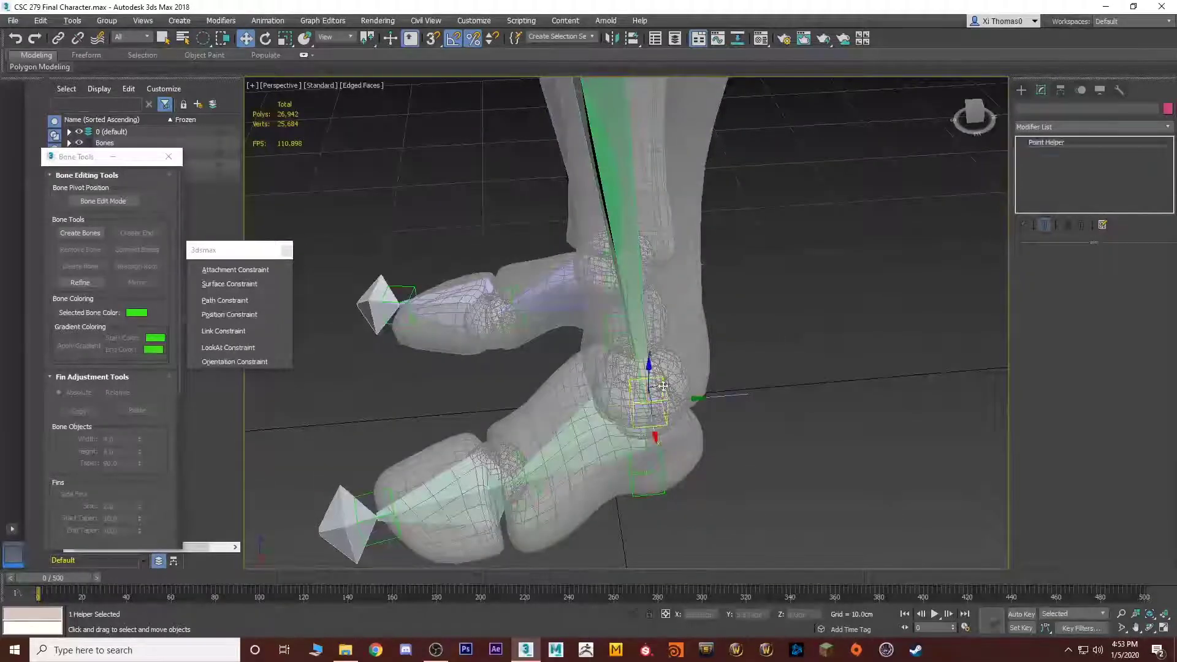
scroll(663, 385, "down", 5)
middle_click_drag(662, 385, 614, 390, "alt")
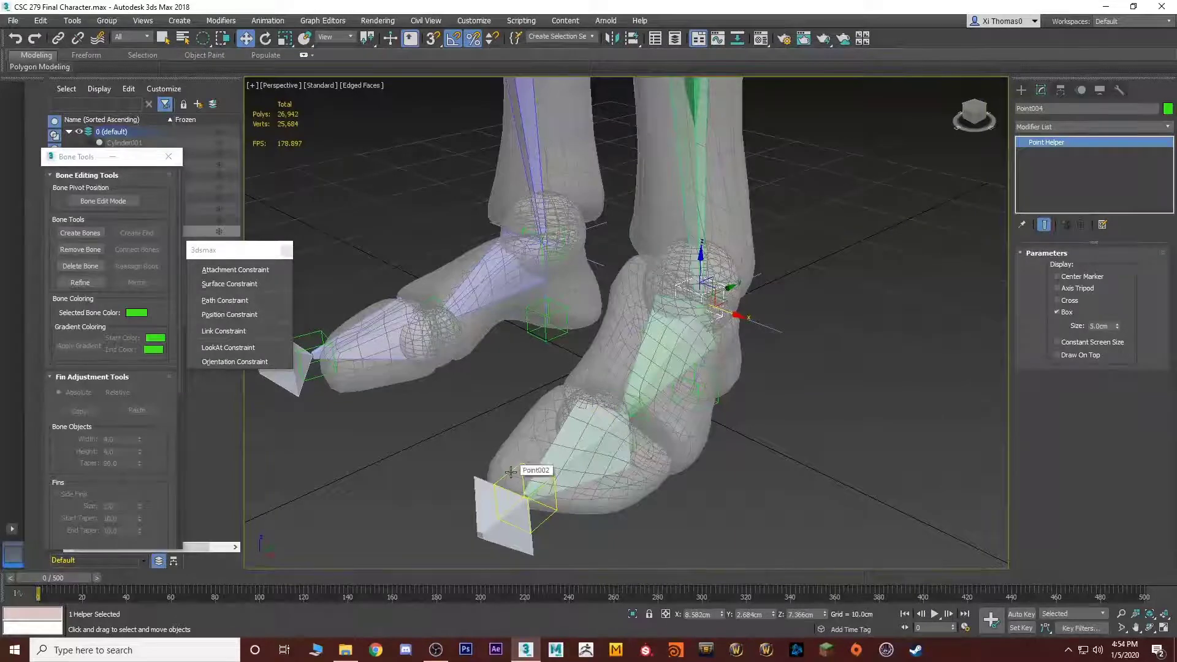
middle_click_drag(715, 401, 644, 299, "alt")
left_click(58, 38)
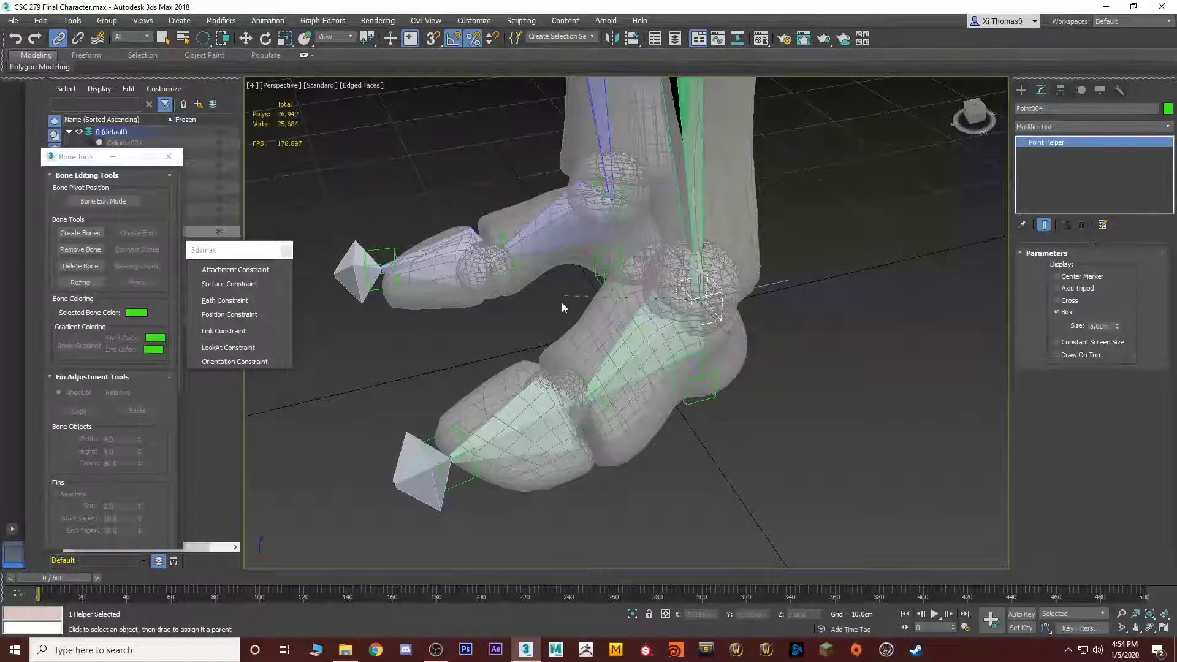
left_click_drag(471, 366, 439, 455)
left_click(727, 458)
Add a position constraint to IK Chain001 at the left ankle, targeting the ankle helper Point004
scroll(719, 472, "up", 5)
middle_click_drag(724, 239, 785, 332)
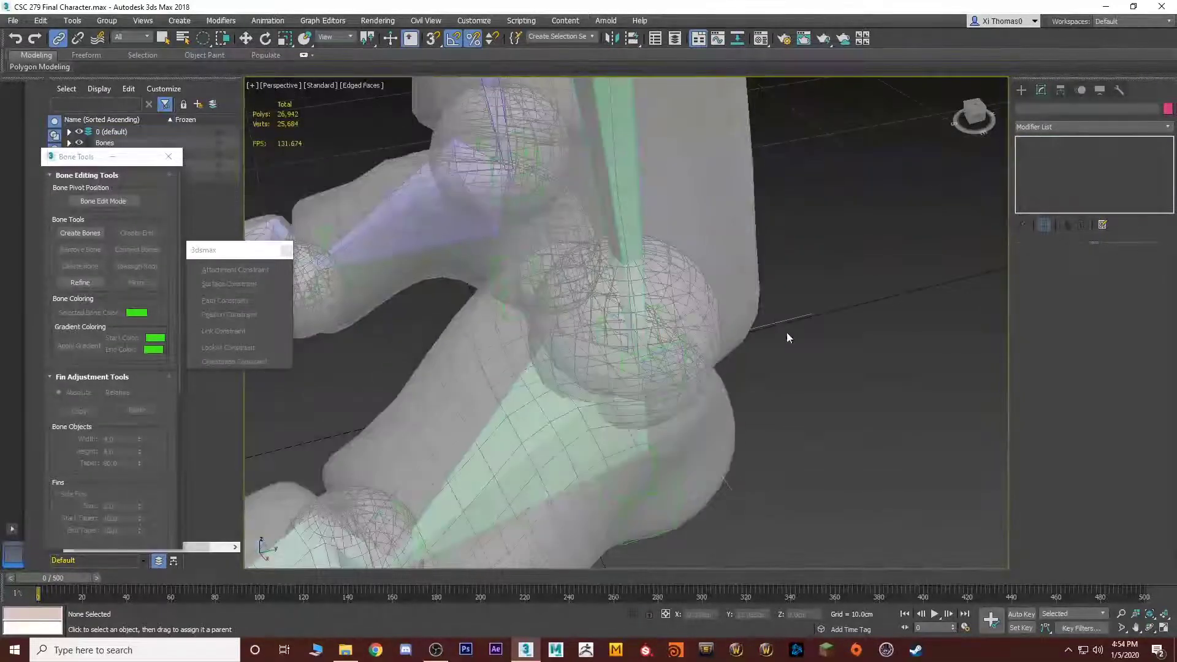
left_click(789, 322)
key("q")
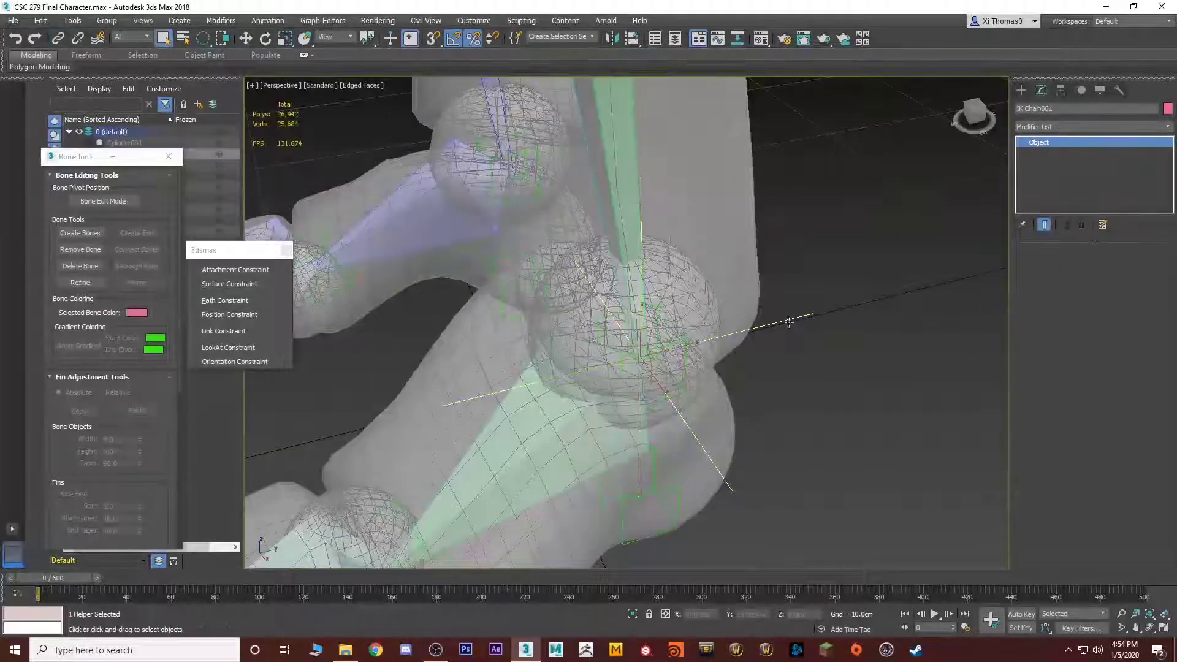
left_click(242, 316)
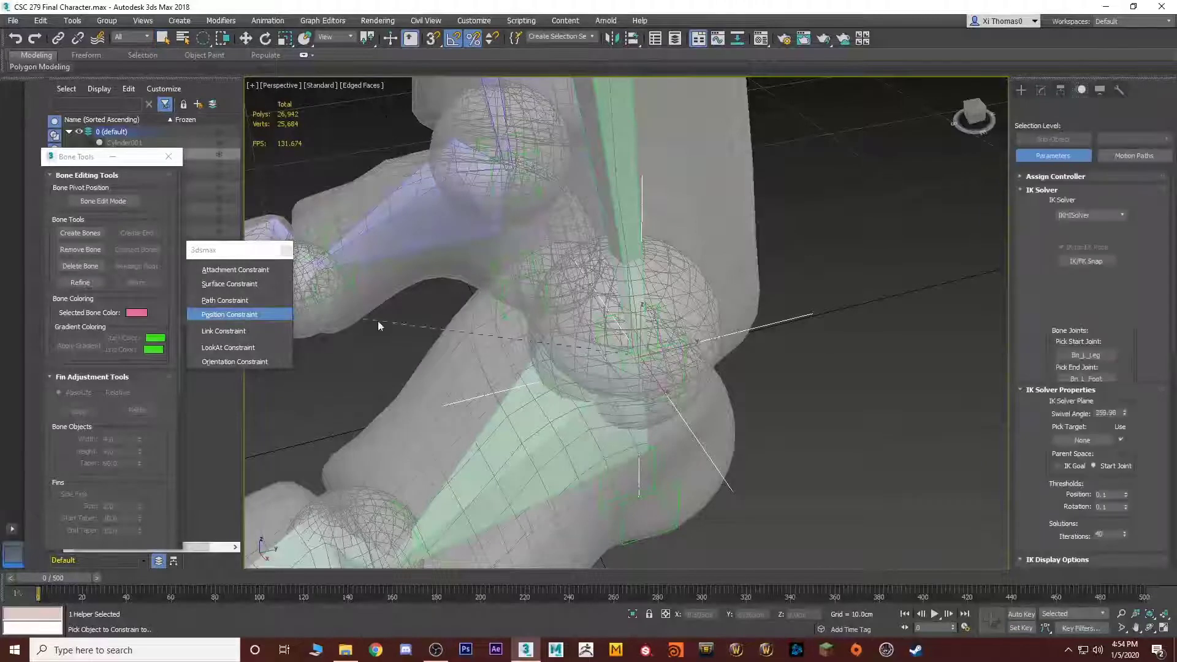
left_click(675, 326)
key("w")
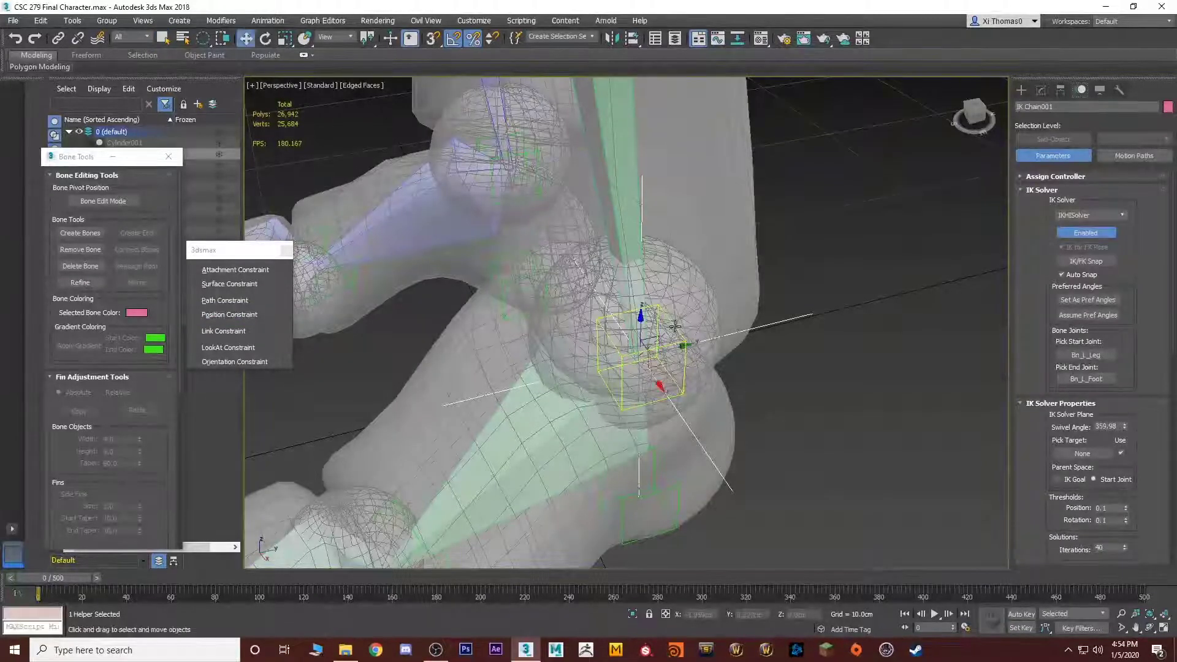
Align only the pivot of the left heel helper Point001 to IK Chain001 at the ankle, leaving pivot editing off
scroll(717, 399, "down", 3)
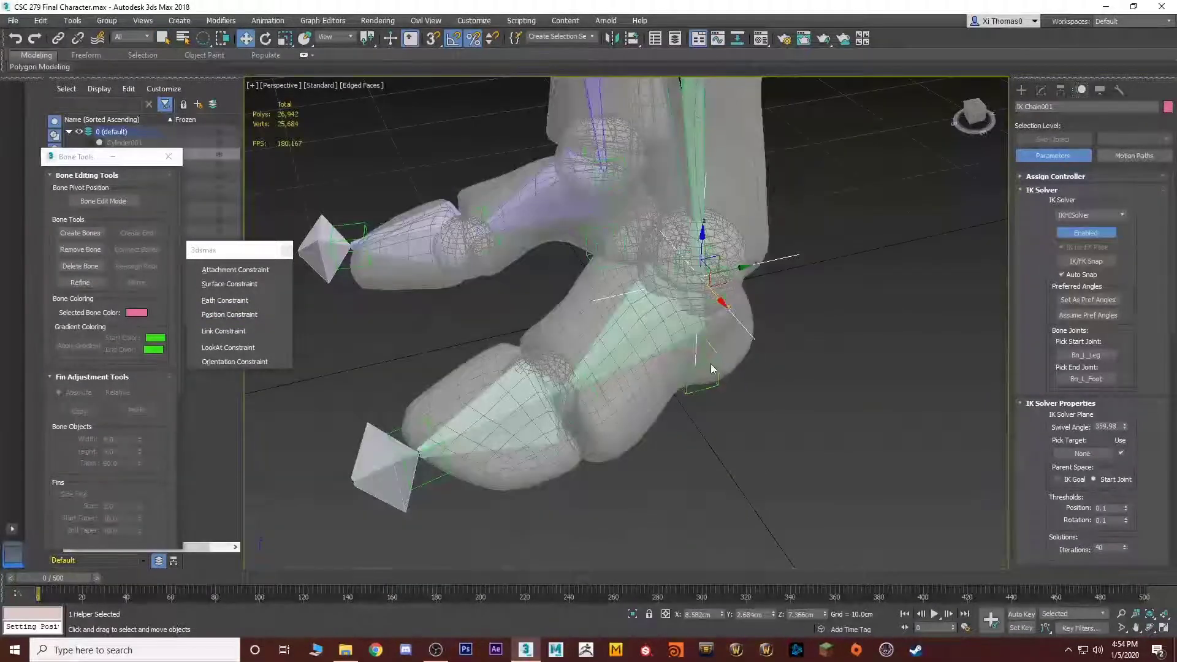
left_click(714, 375)
middle_click_drag(715, 375, 757, 304, "alt")
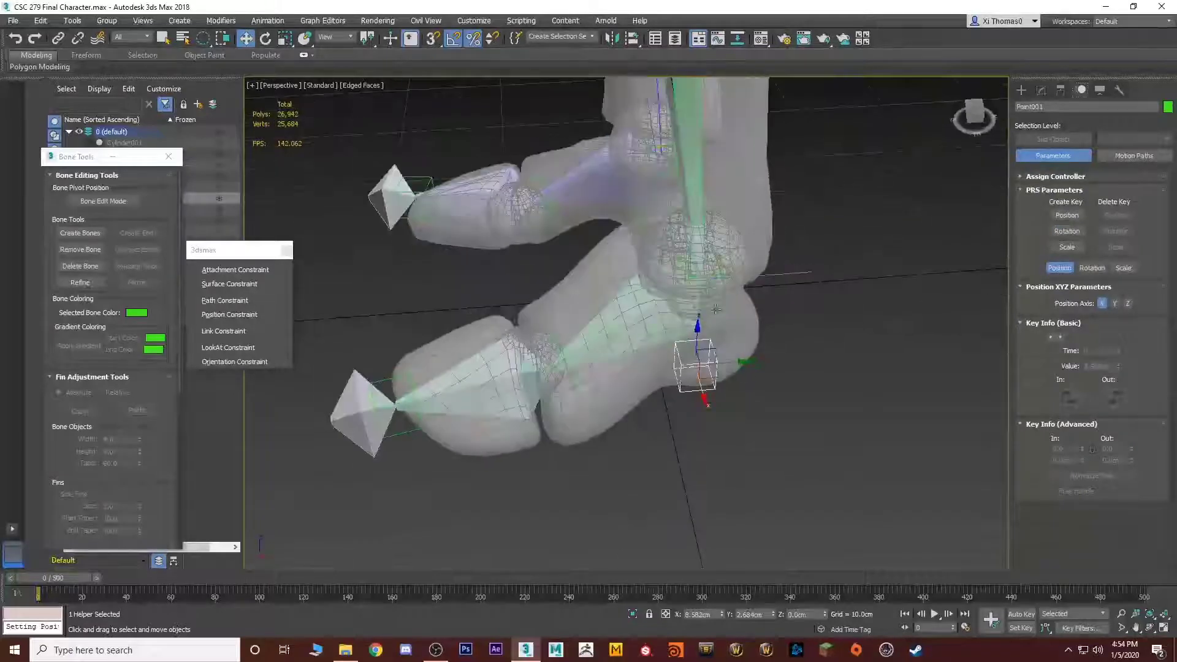
left_click(1061, 90)
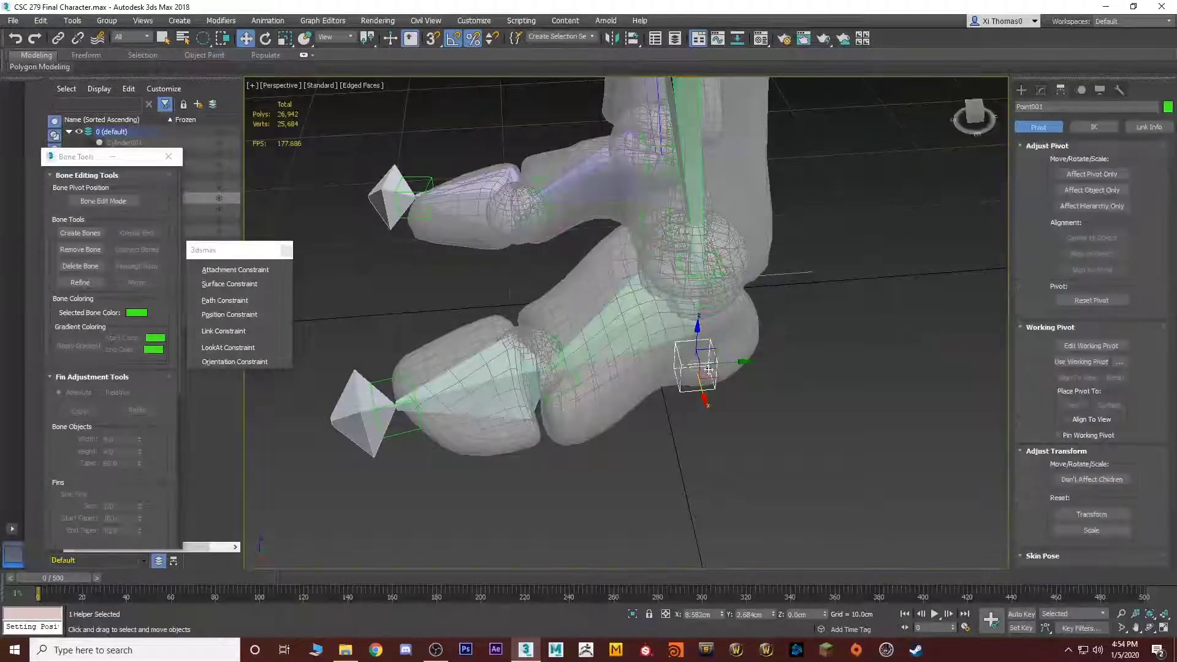
left_click(1092, 174)
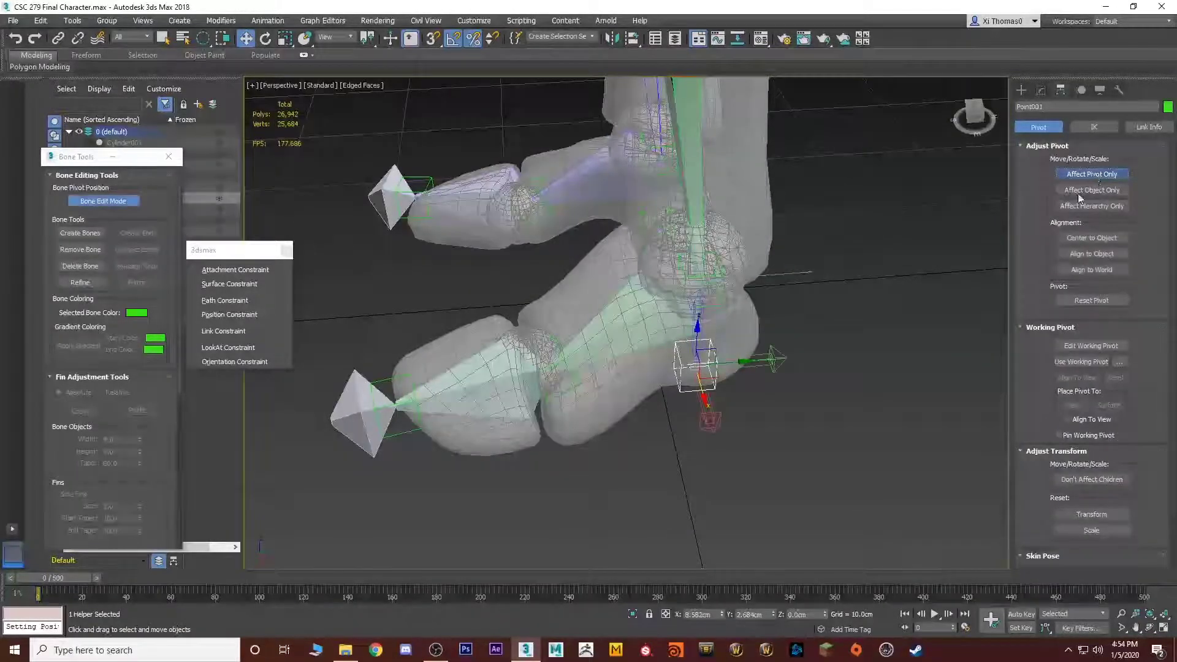
left_click(791, 274)
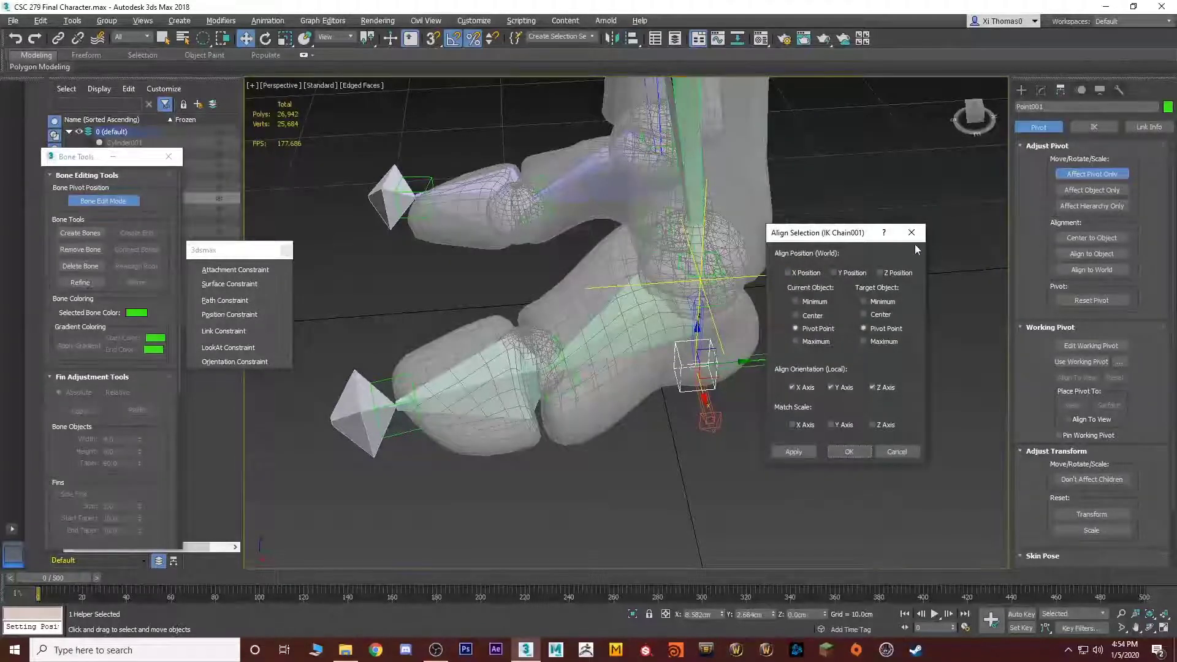
left_click(911, 233)
right_click(805, 279)
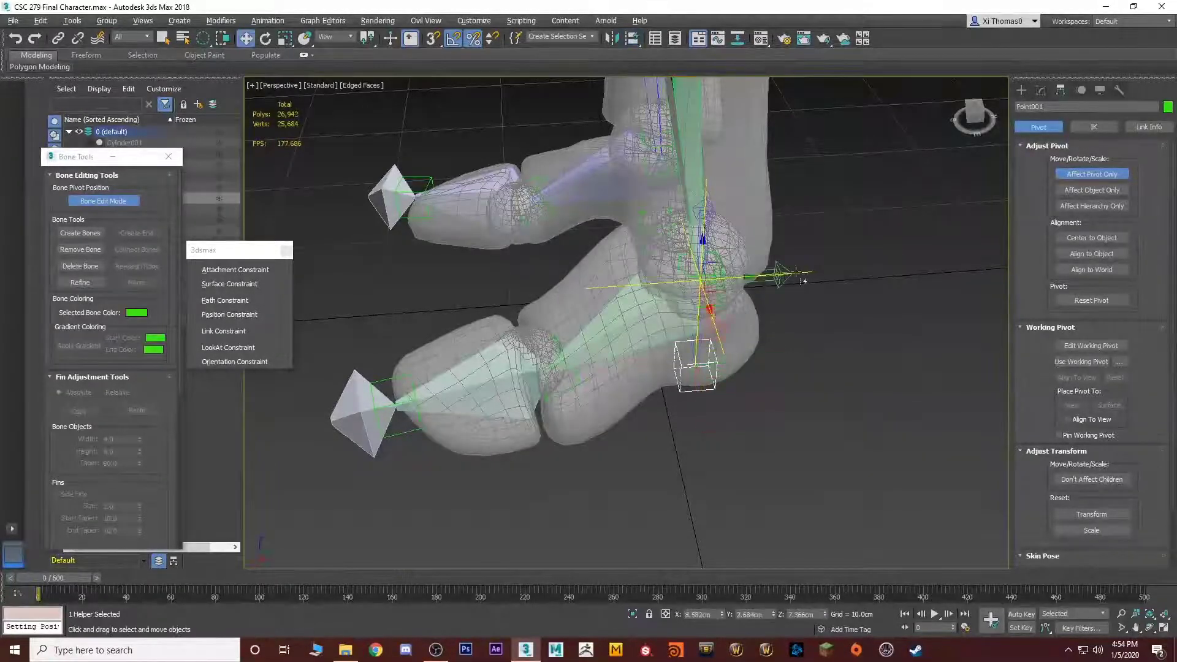
middle_click_drag(804, 279, 810, 334, "alt")
left_click(1097, 175)
Add an orientation constraint to the Bn_L_Foot bone, targeting the point helper at the ball of the left foot
middle_click_drag(907, 246, 745, 338, "alt")
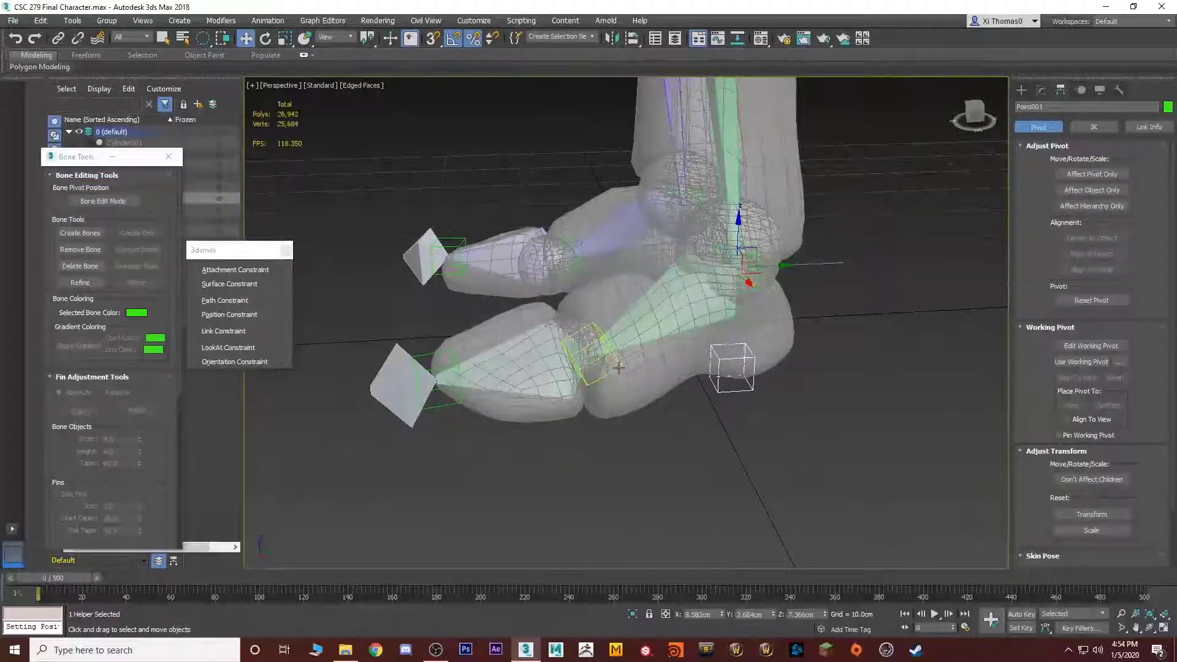
left_click(619, 362)
middle_click_drag(618, 362, 667, 358, "alt")
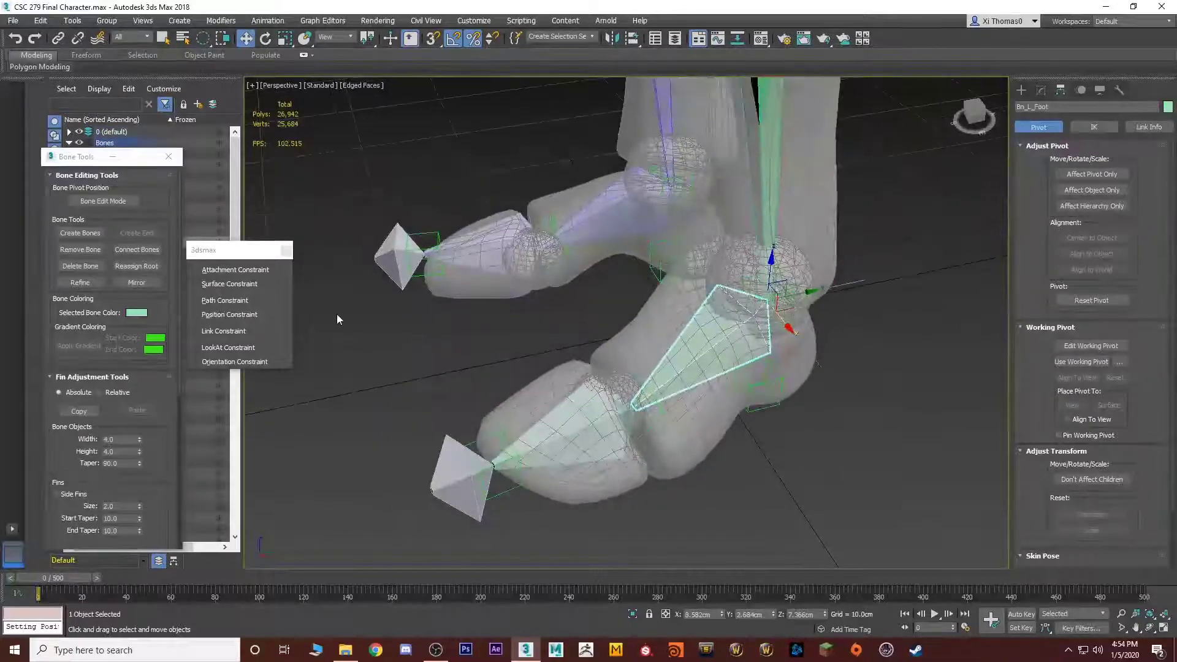
left_click(235, 362)
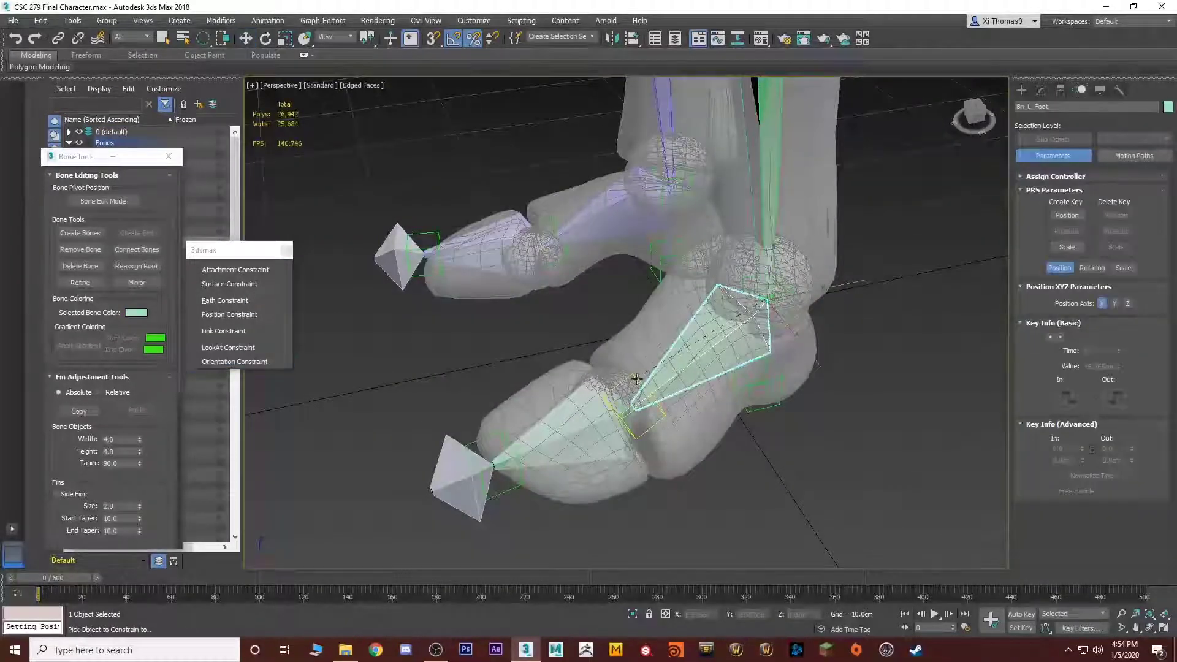
left_click(637, 380)
key("w")
Add an orientation constraint to the Bn_L_Toe bone, targeting helper Point002 at the left toe tip
middle_click_drag(631, 385, 606, 392, "alt")
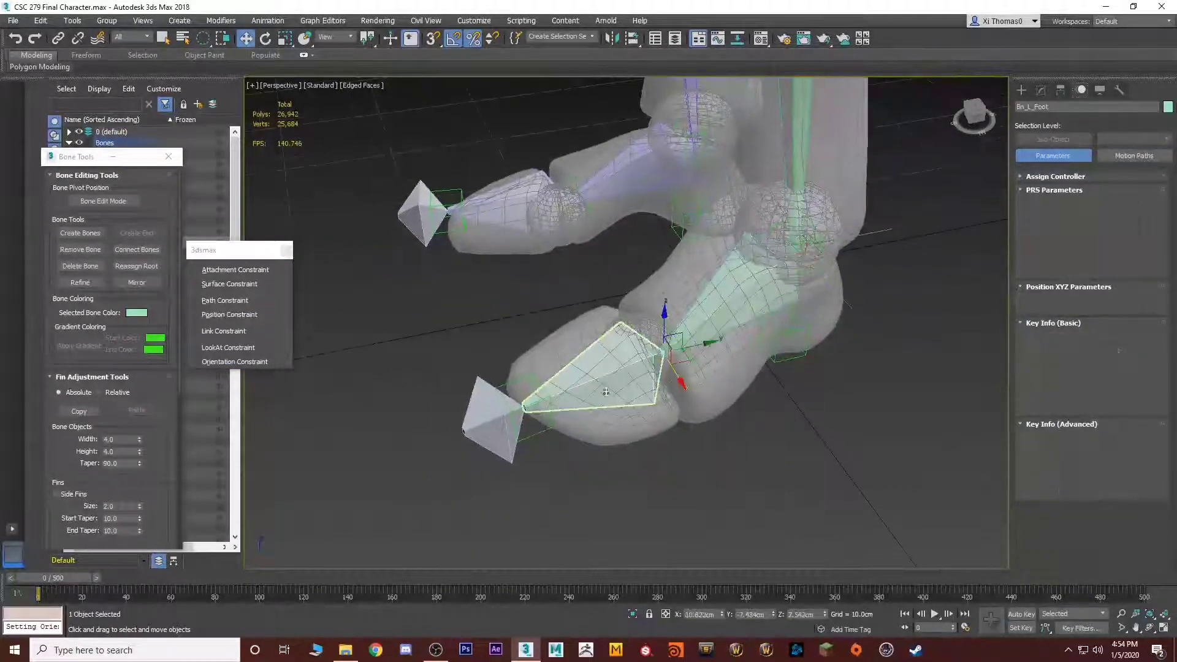
left_click(605, 392)
left_click(274, 365)
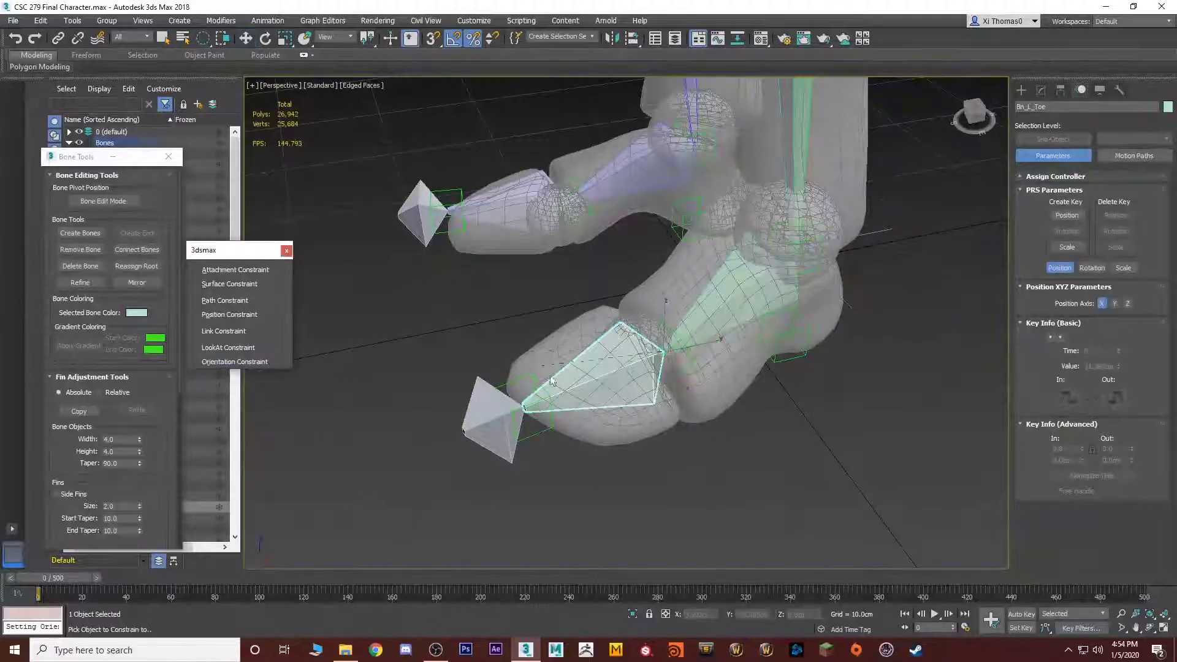
left_click(510, 381)
key("q")
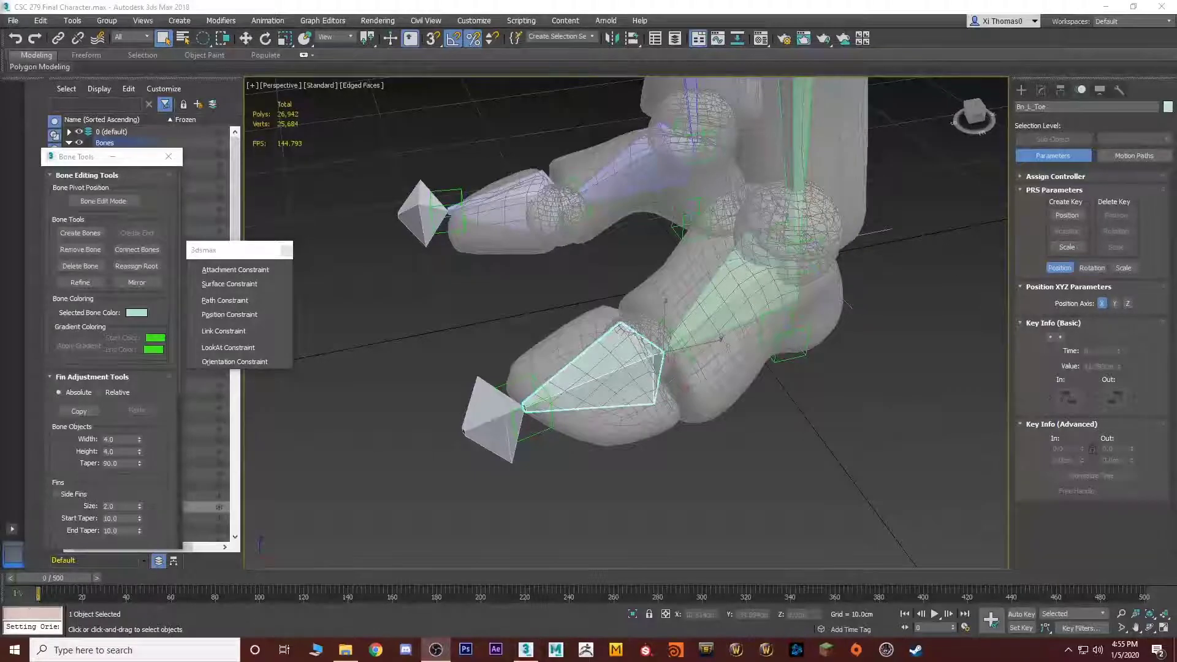
Align only the pivot of the right heel helper to the IK chain at the right ankle, leaving pivot editing off
middle_click_drag(694, 325, 730, 227, "alt")
middle_click_drag(679, 342, 778, 274, "alt")
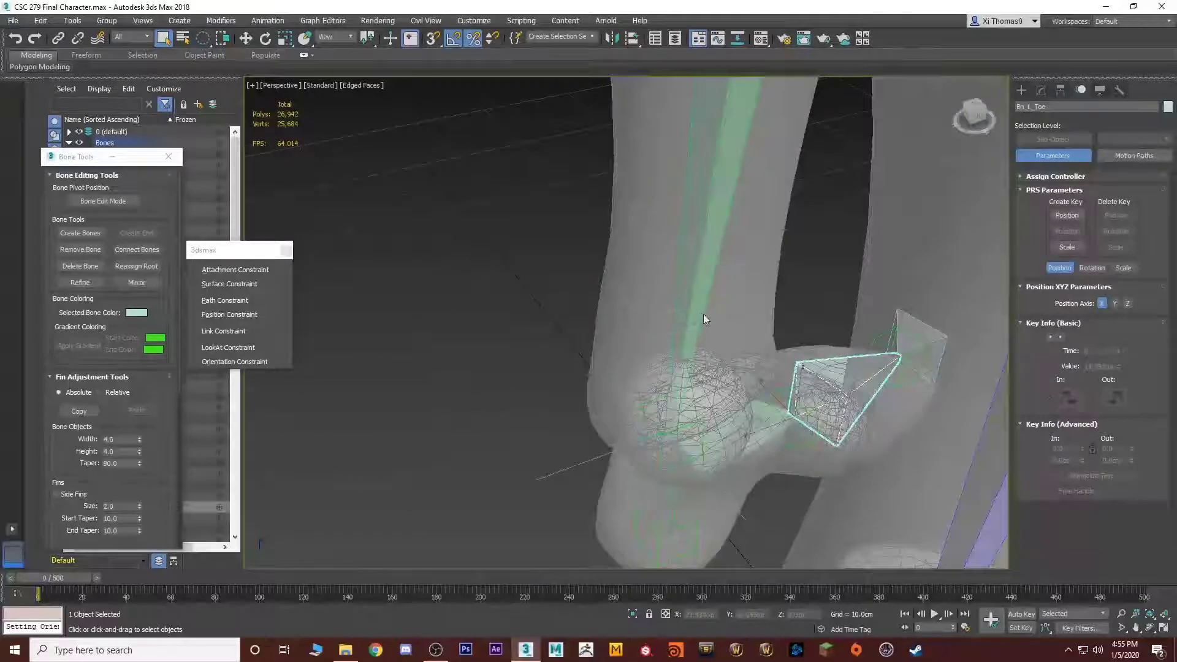
middle_click_drag(704, 313, 582, 377, "alt")
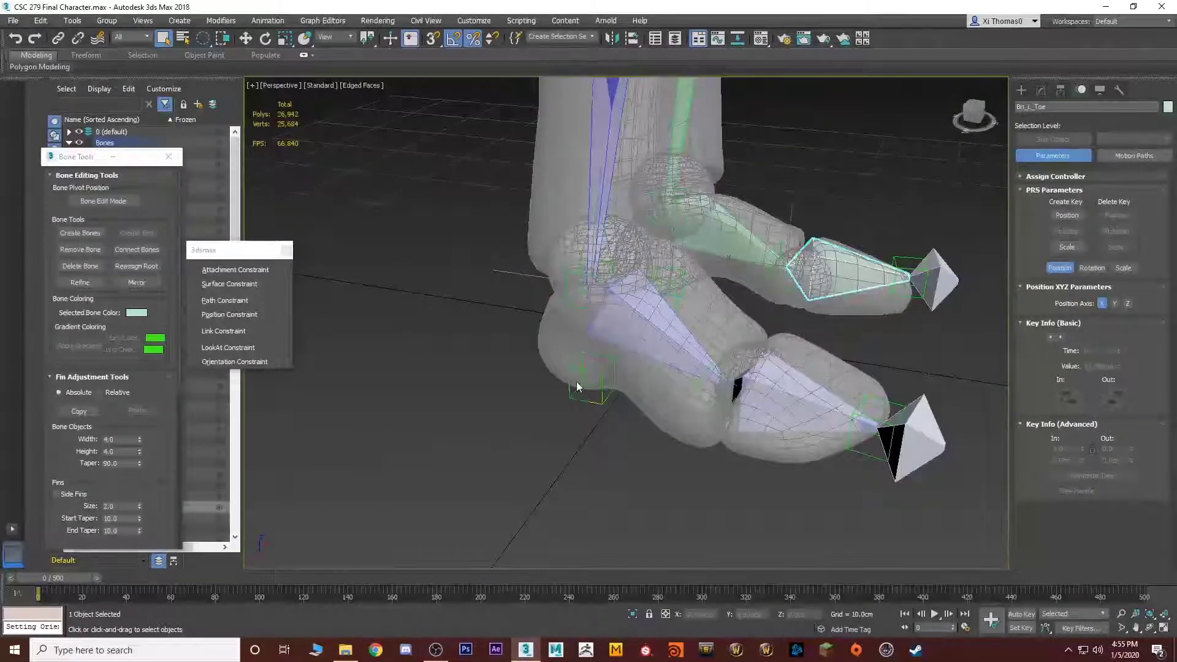
left_click(575, 385)
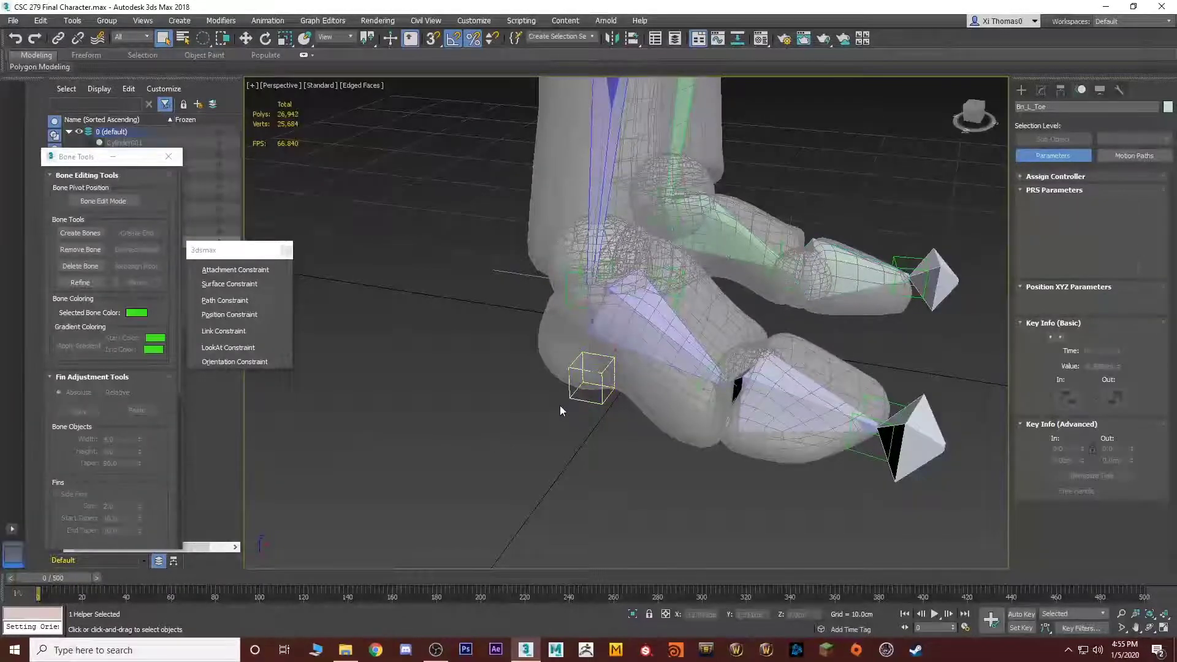
middle_click_drag(485, 366, 446, 385)
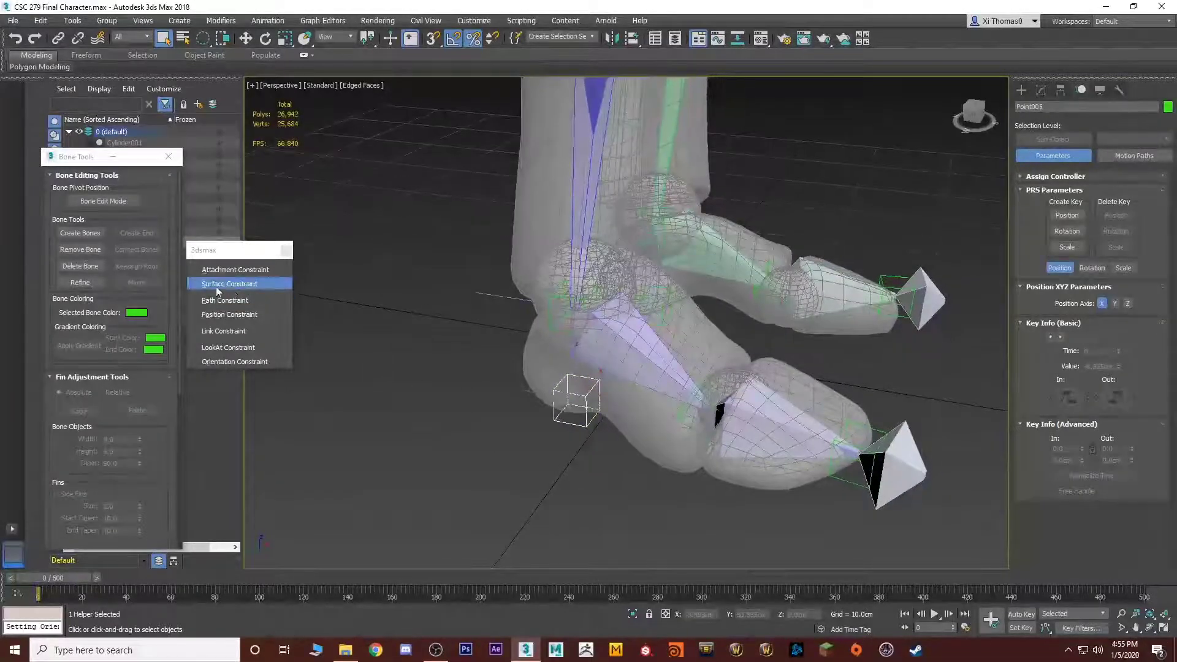
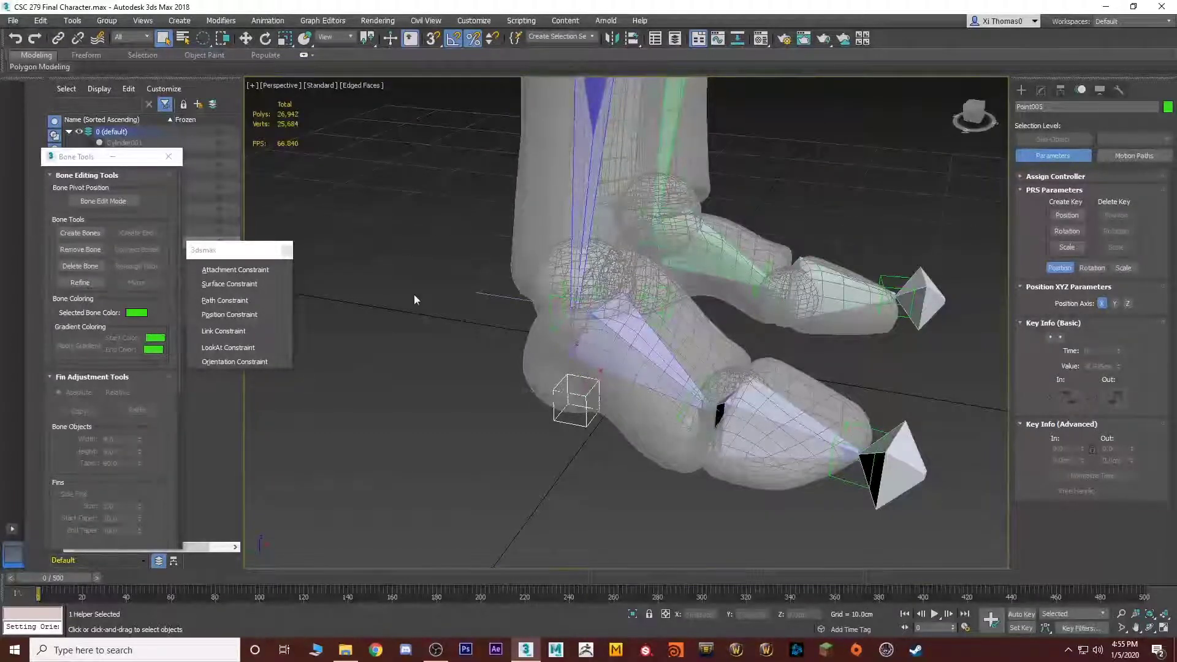
left_click(1060, 91)
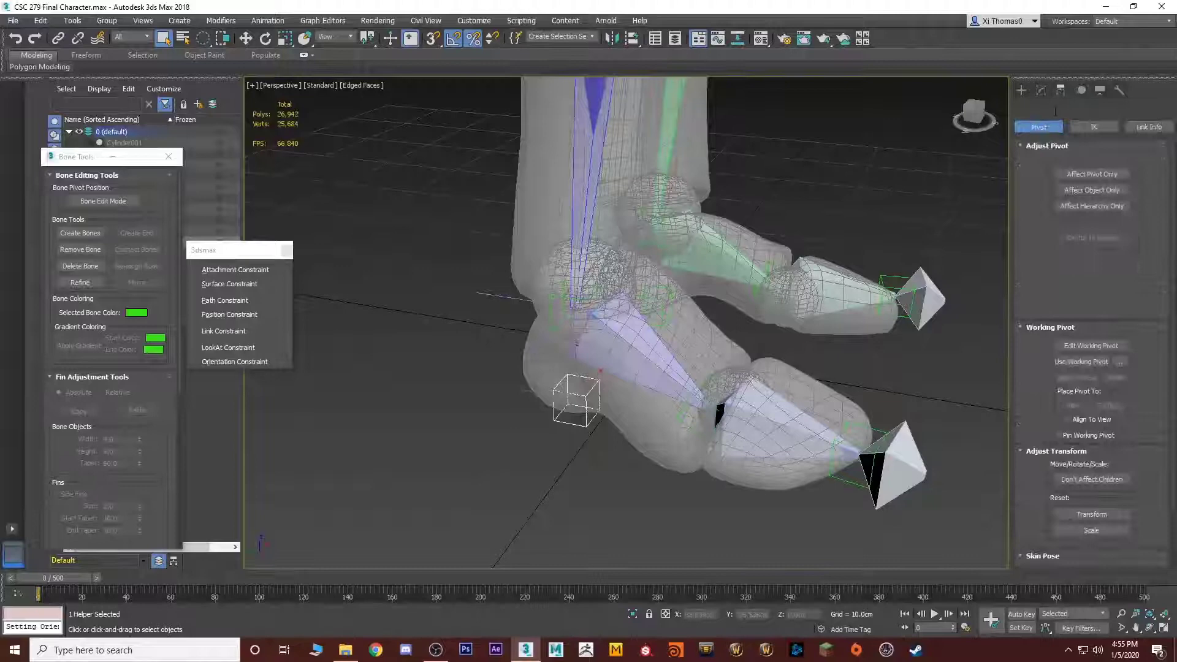
left_click(1092, 174)
key("alt+a")
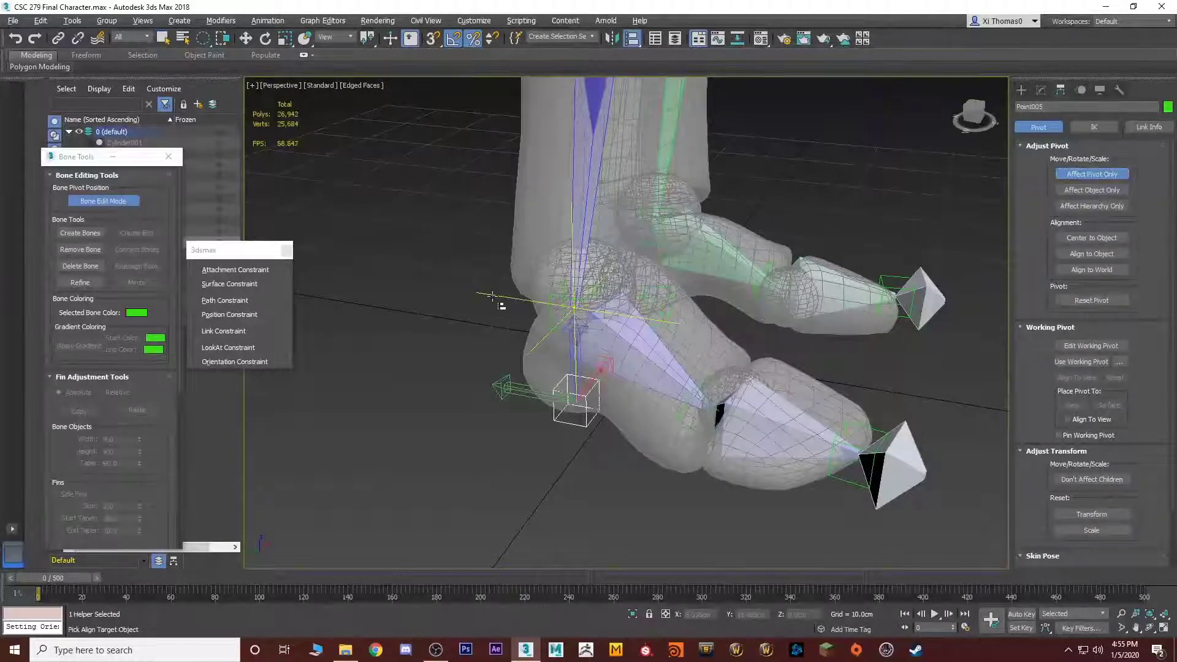
left_click(492, 297)
left_click(896, 452)
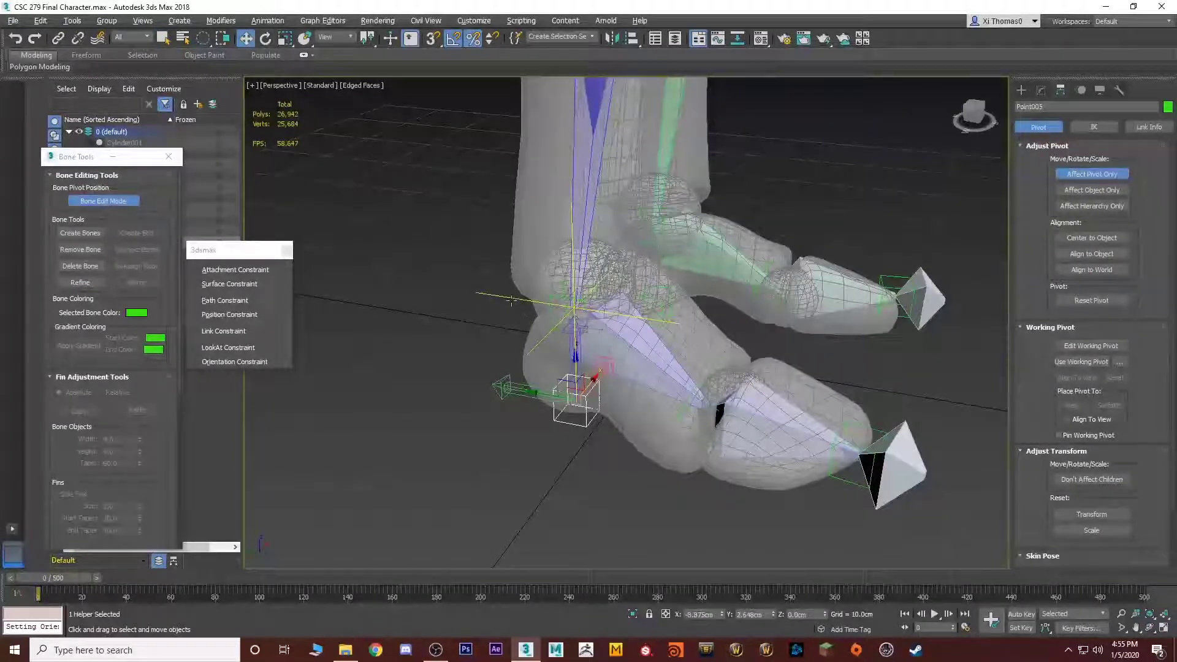
left_click(1091, 174)
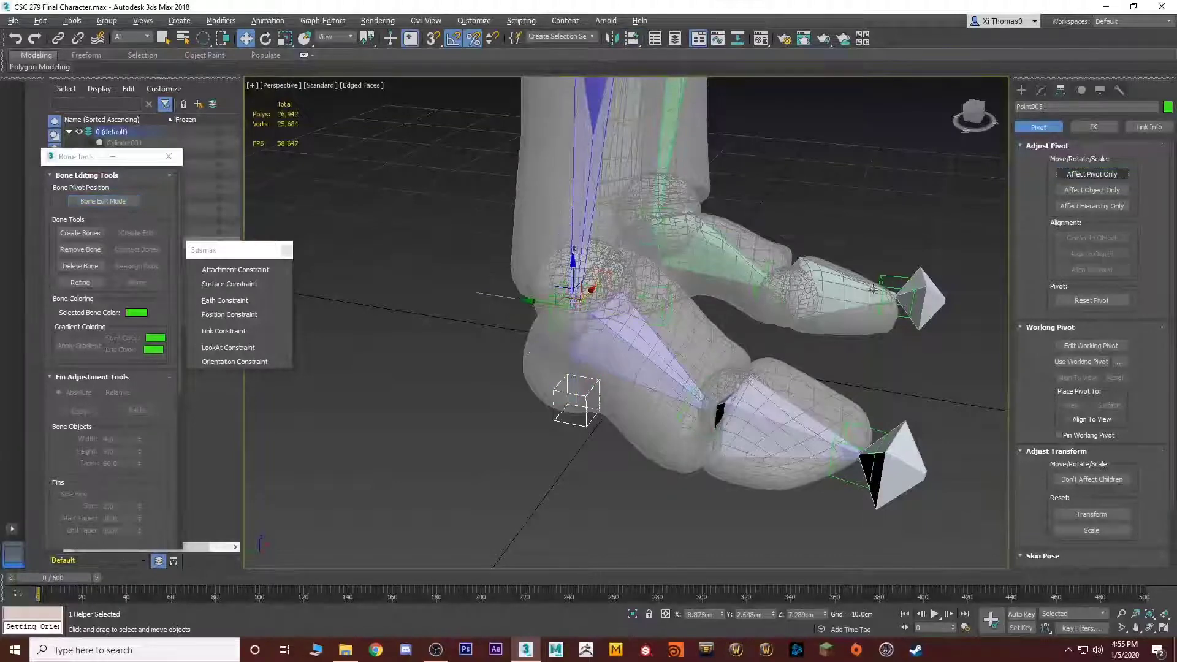
Add a position constraint to IK Chain002 at the right ankle, targeting the ankle helper Point008
middle_click_drag(872, 289, 576, 372, "alt")
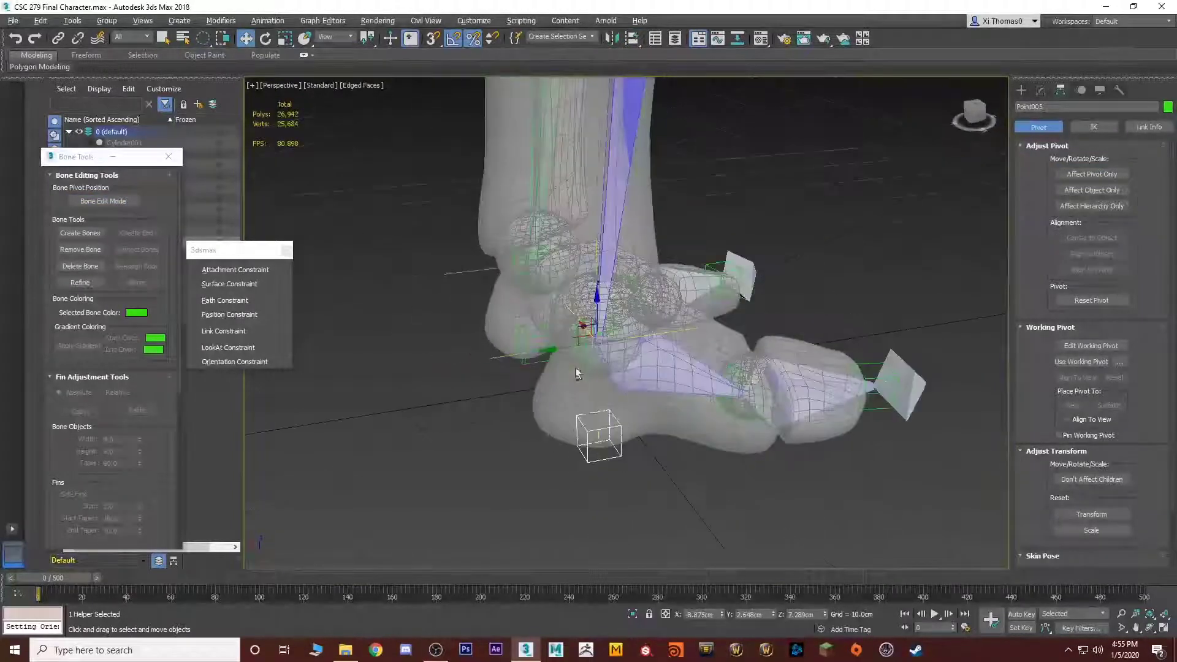
left_click(586, 354)
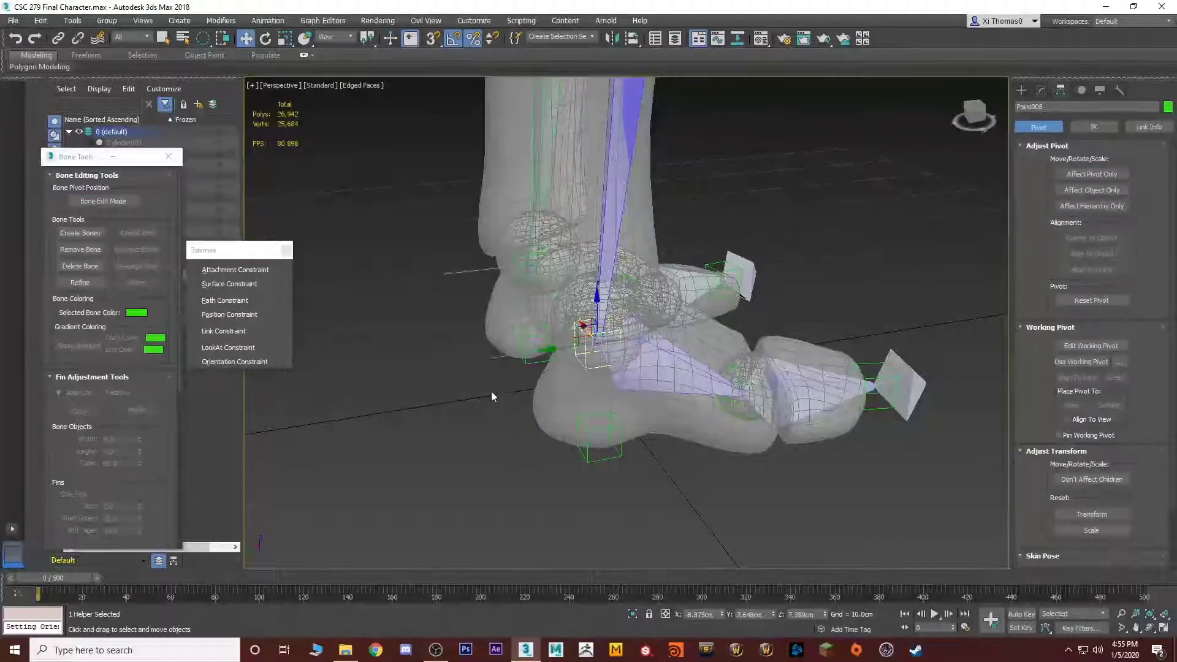
middle_click_drag(491, 391, 483, 381, "alt")
scroll(484, 381, "up", 2)
left_click(541, 339)
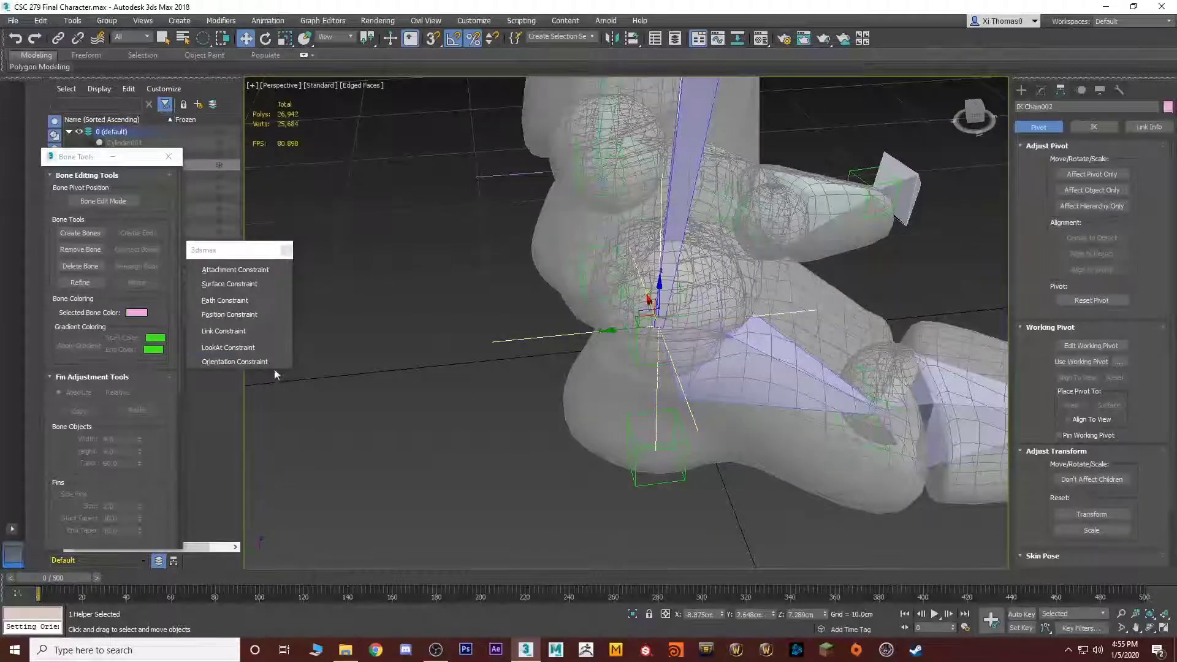
left_click(238, 319)
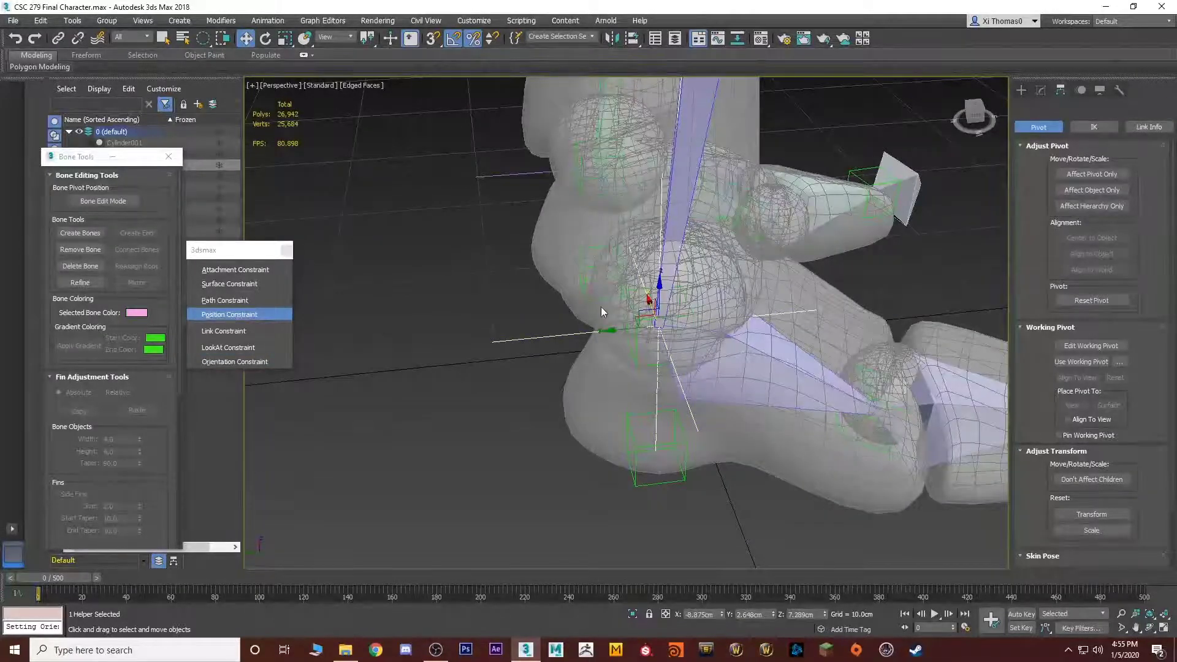
left_click(650, 320)
key("w")
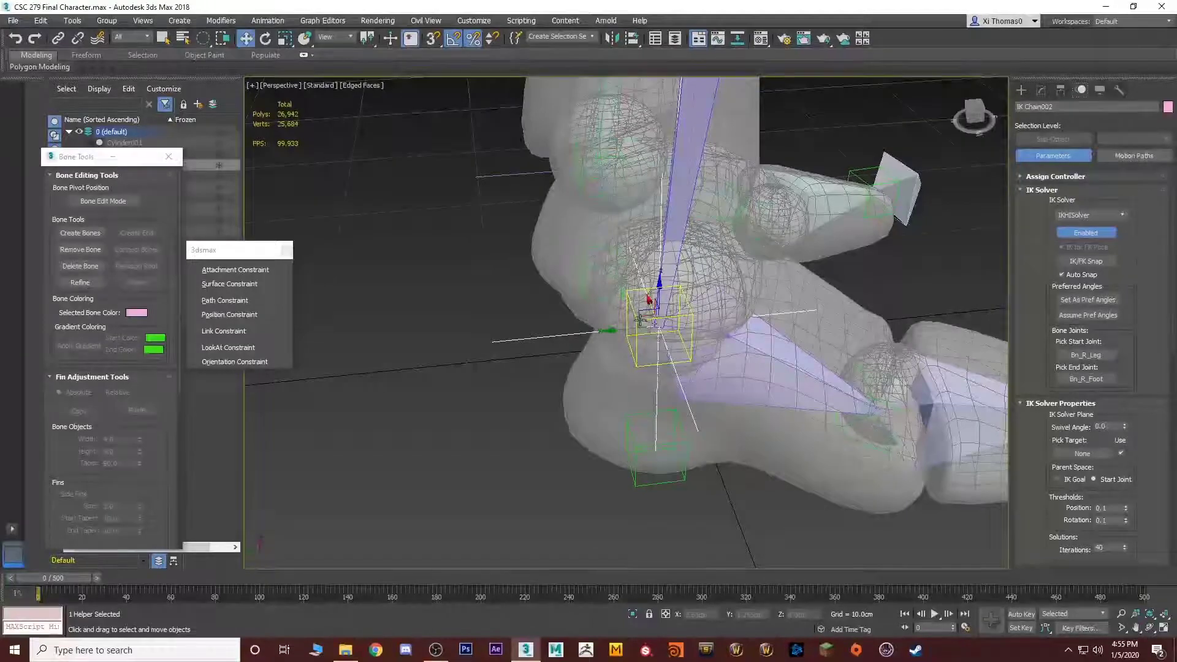
Add an orientation constraint to the Bn_R_Foot bone, targeting helper Point007 at the ball of the right foot
middle_click_drag(620, 367, 472, 367, "alt")
left_click(429, 367)
left_click(235, 362)
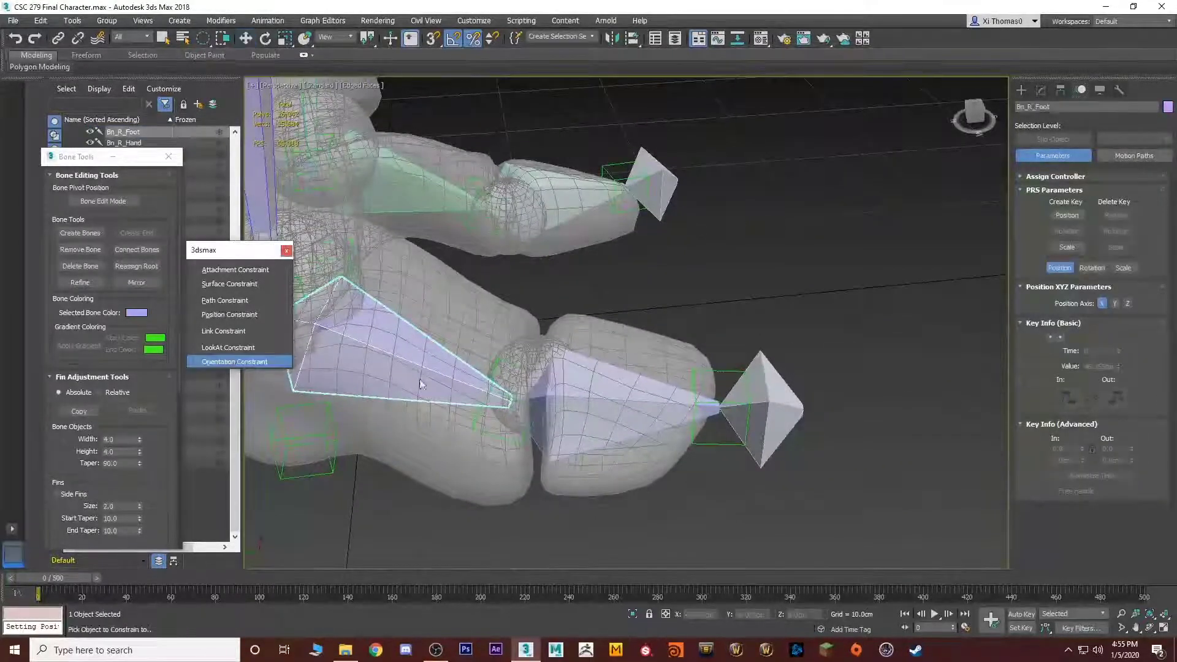
left_click(511, 366)
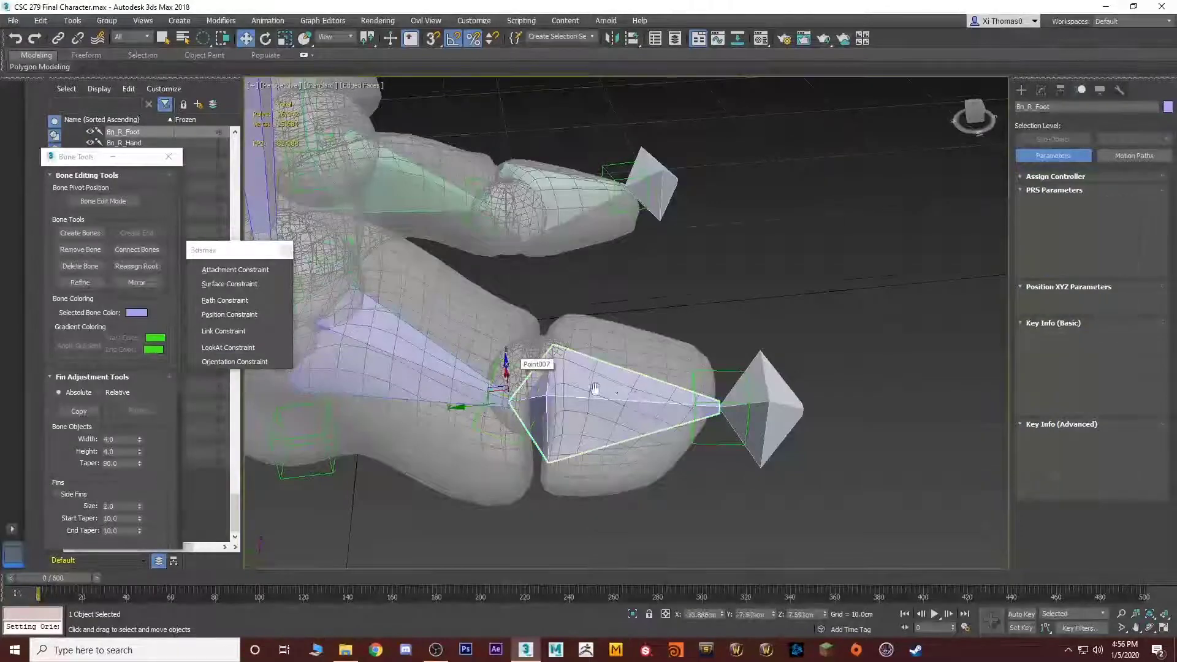
Add an orientation constraint to the Bn_R_Toe bone, targeting helper Point006 at the right toe tip
middle_click_drag(511, 366, 232, 383, "alt")
left_click(234, 361)
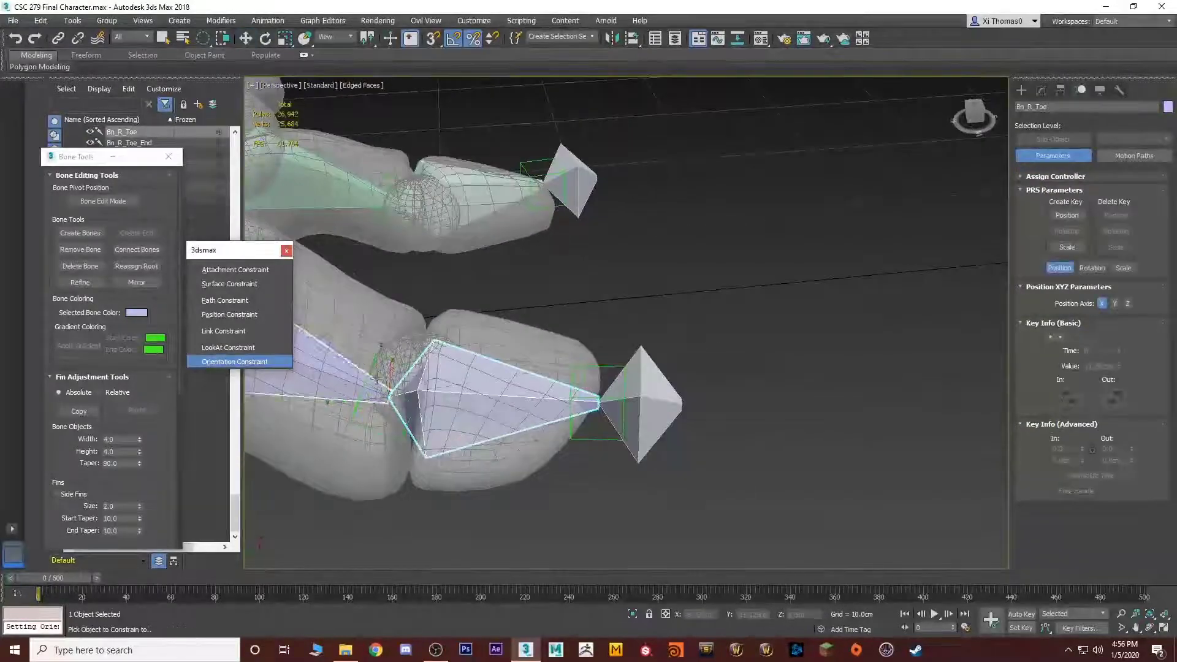
left_click(609, 367)
Link the left foot's point helpers in a chain: ankle to ball, ball to toe tip, and toe tip to heel
middle_click_drag(610, 367, 492, 440, "alt")
left_click(661, 288)
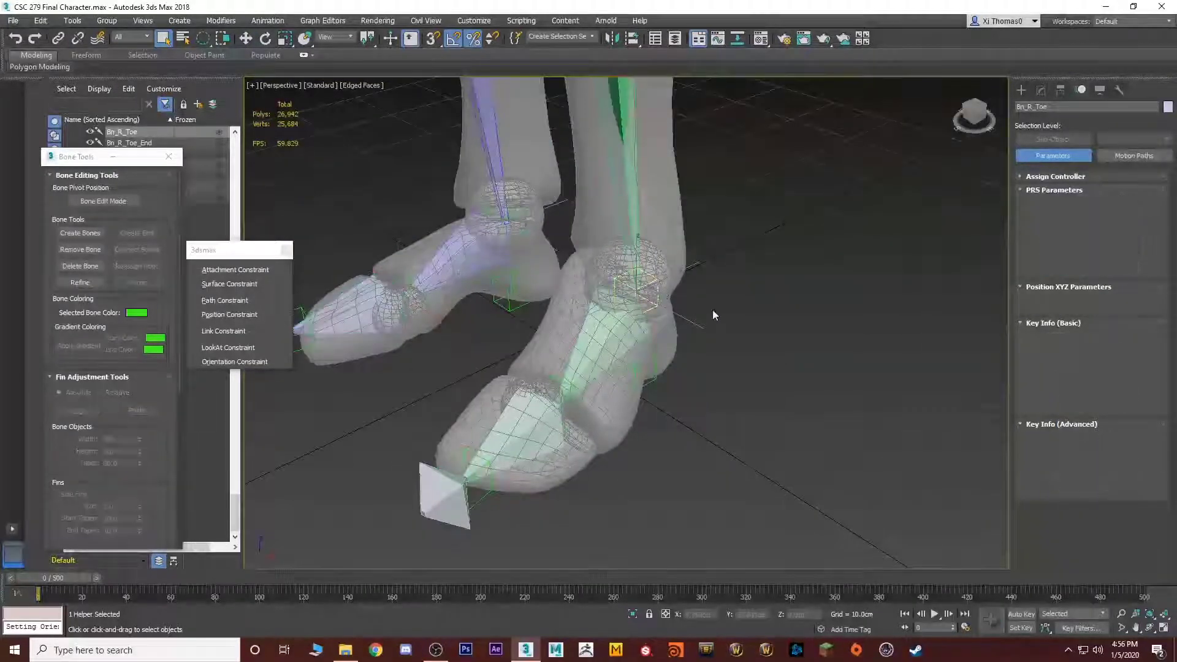
middle_click_drag(713, 310, 656, 277, "alt")
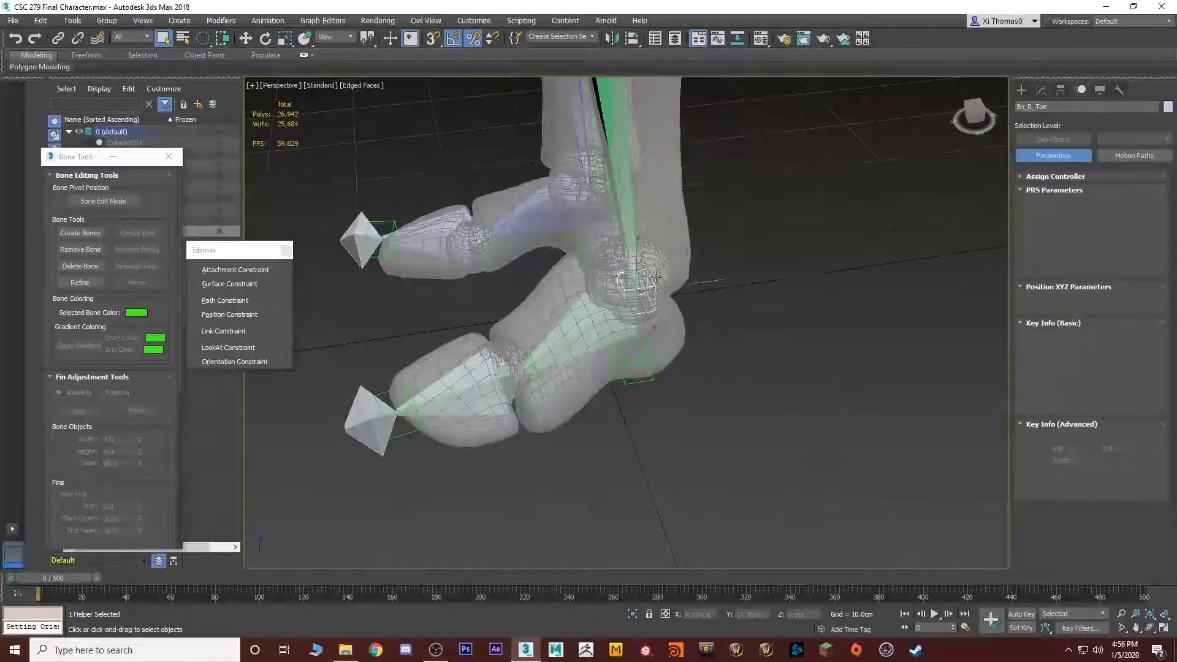
left_click(58, 40)
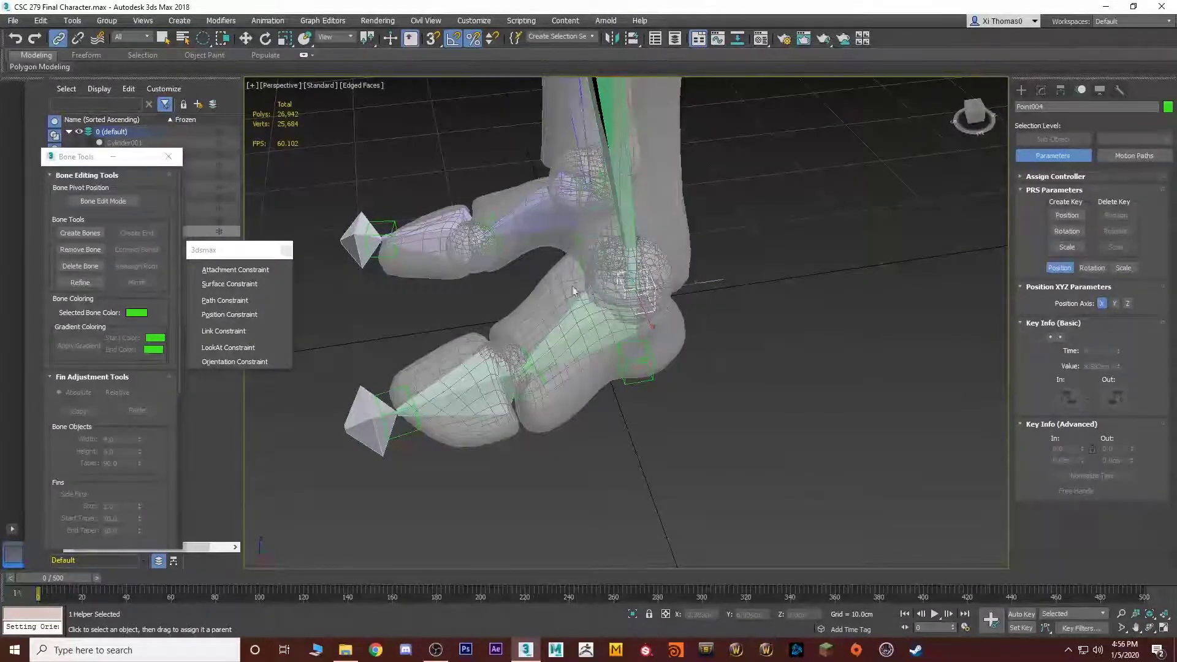
left_click_drag(513, 351, 527, 355)
left_click_drag(389, 385, 387, 395)
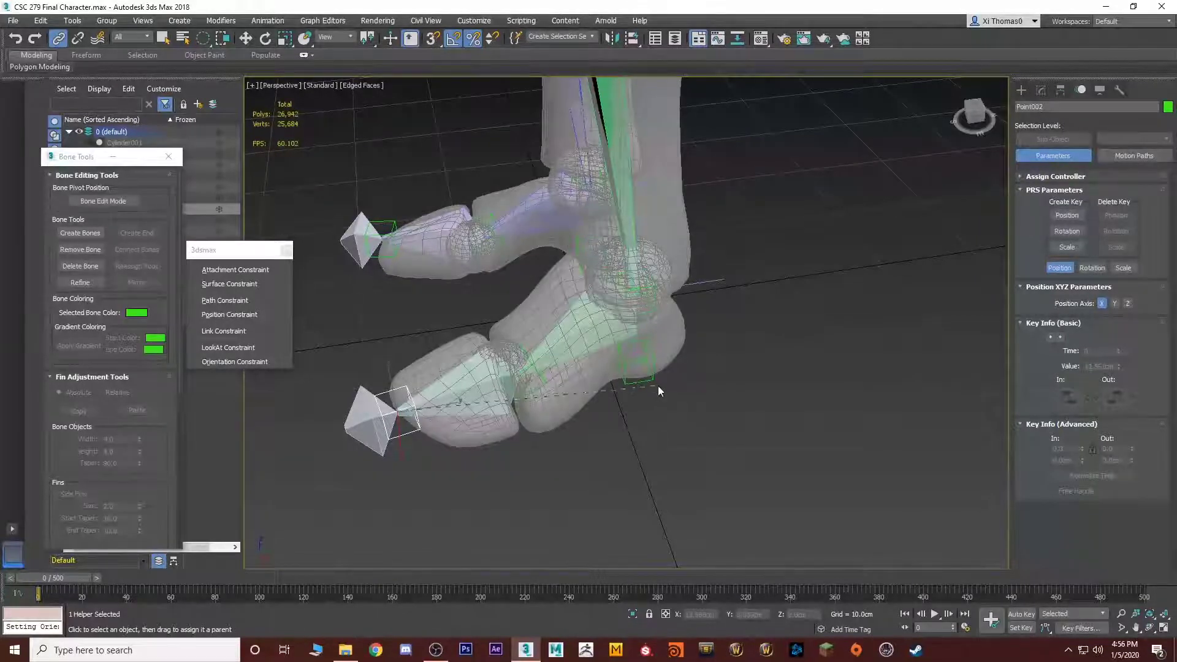
left_click_drag(659, 390, 651, 388)
Link the right foot's ankle helper to the ball helper, the ball helper to the toe tip, and the toe tip to the heel
scroll(646, 382, "down", 2)
middle_click_drag(647, 383, 686, 402)
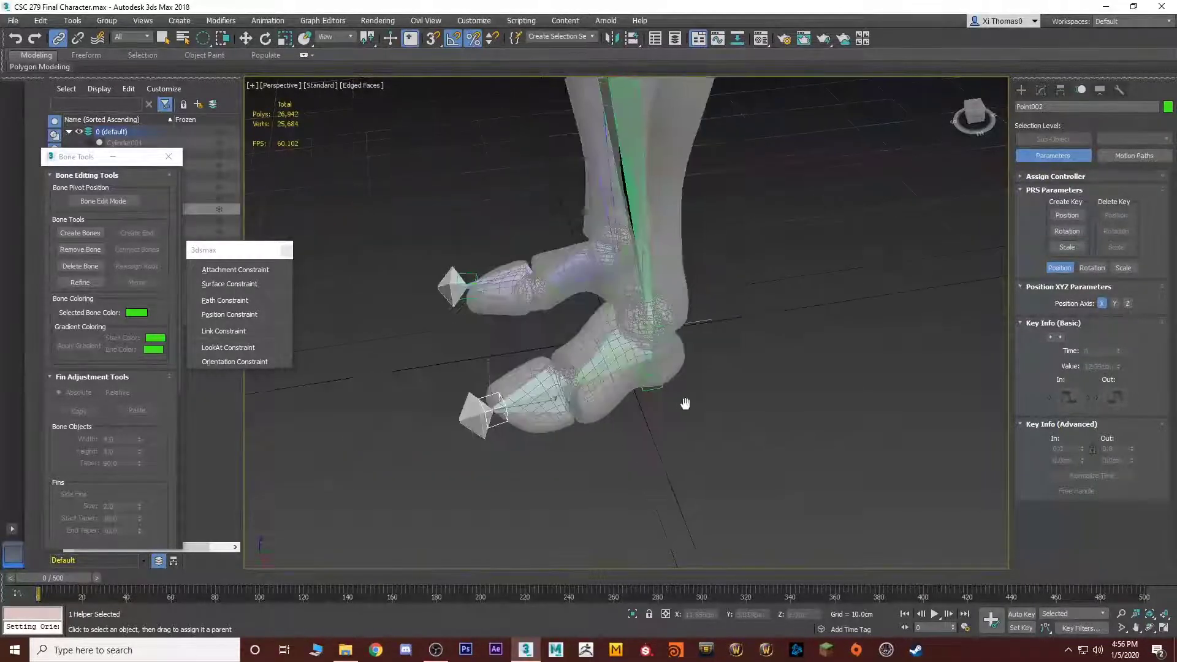
scroll(686, 402, "down", 3)
middle_click_drag(608, 420, 622, 293, "alt")
scroll(622, 295, "up", 4)
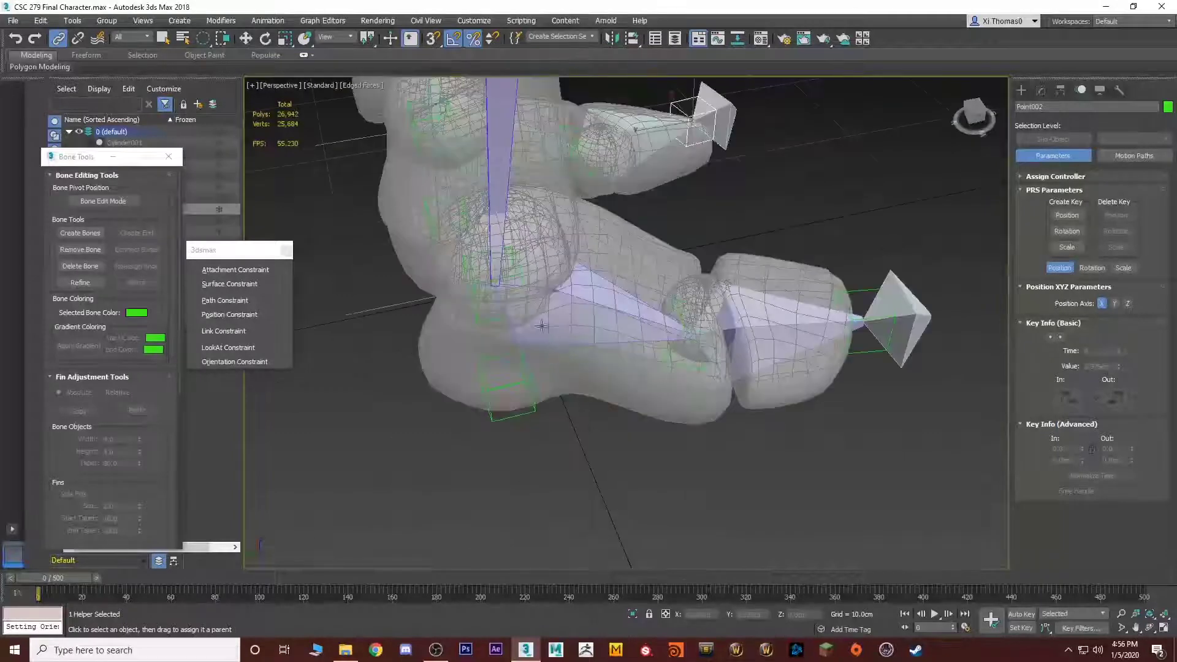
left_click(480, 325)
middle_click_drag(479, 325, 538, 336, "alt")
left_click_drag(492, 327, 698, 368)
left_click(697, 353)
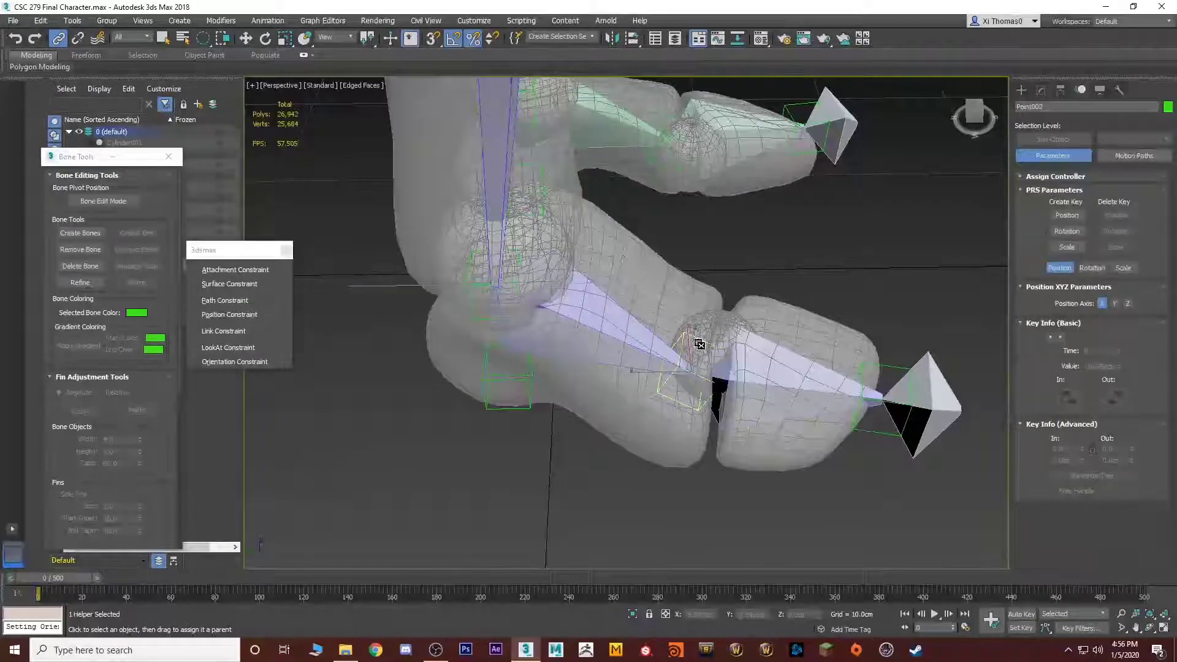
left_click_drag(893, 367, 896, 371)
left_click(896, 370)
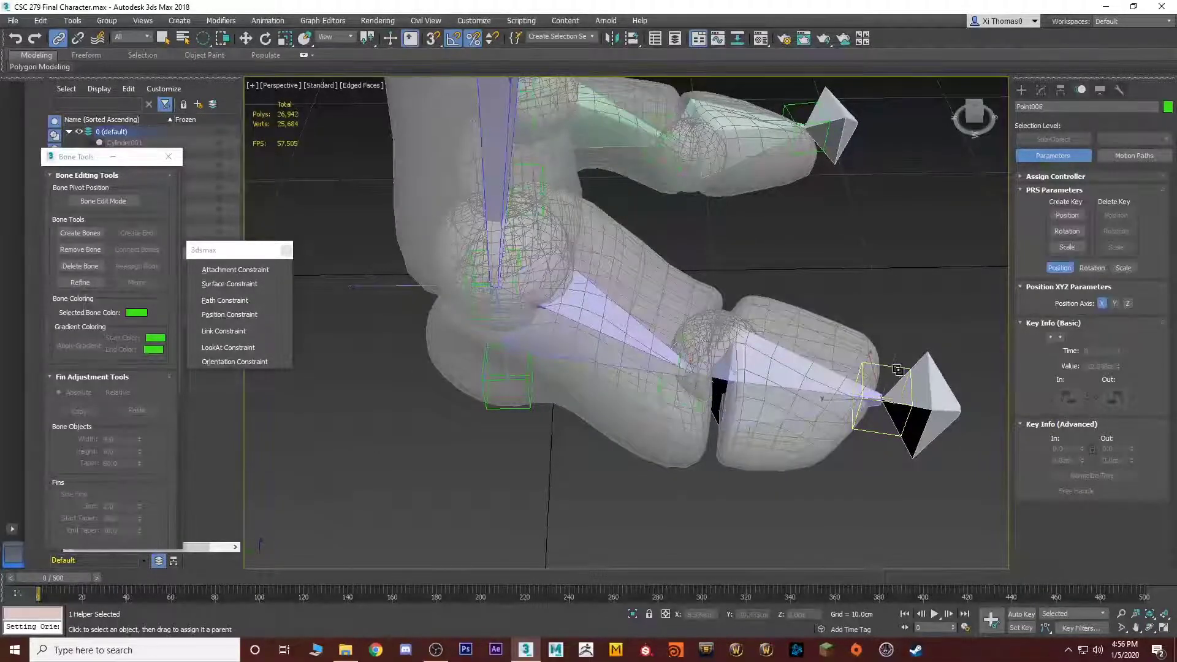
right_click(516, 408)
Draw a closed Line spline on the ground around the left foot as a control outline
middle_click_drag(515, 408, 613, 393, "alt")
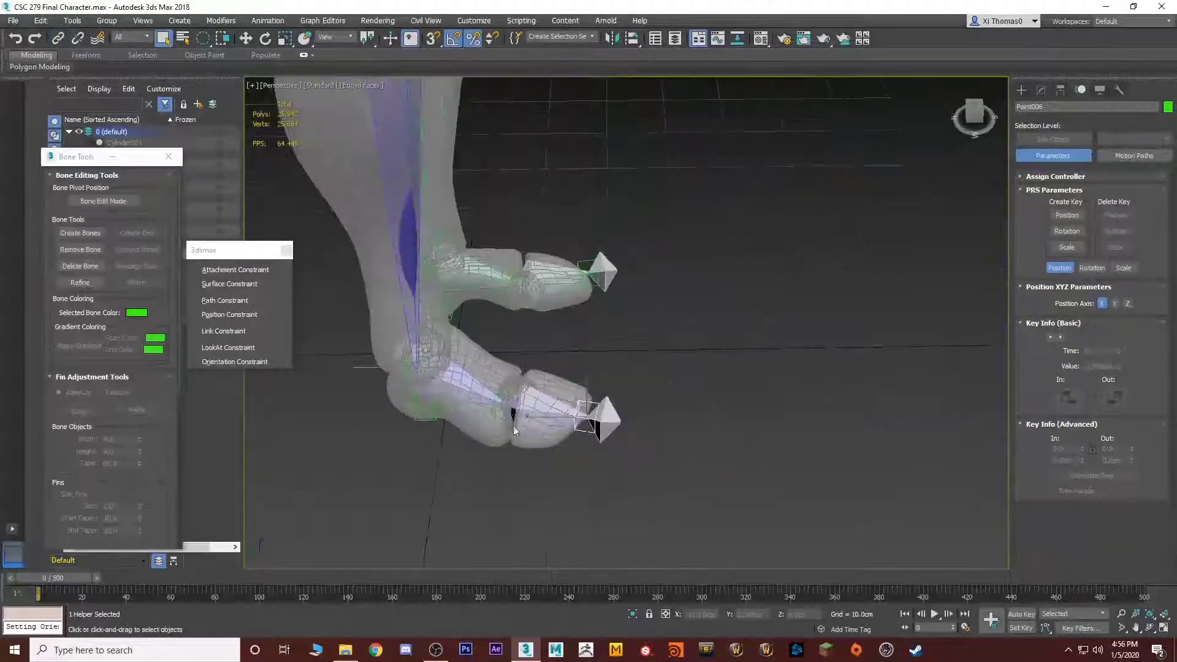
left_click(703, 384)
middle_click_drag(703, 384, 668, 427, "alt")
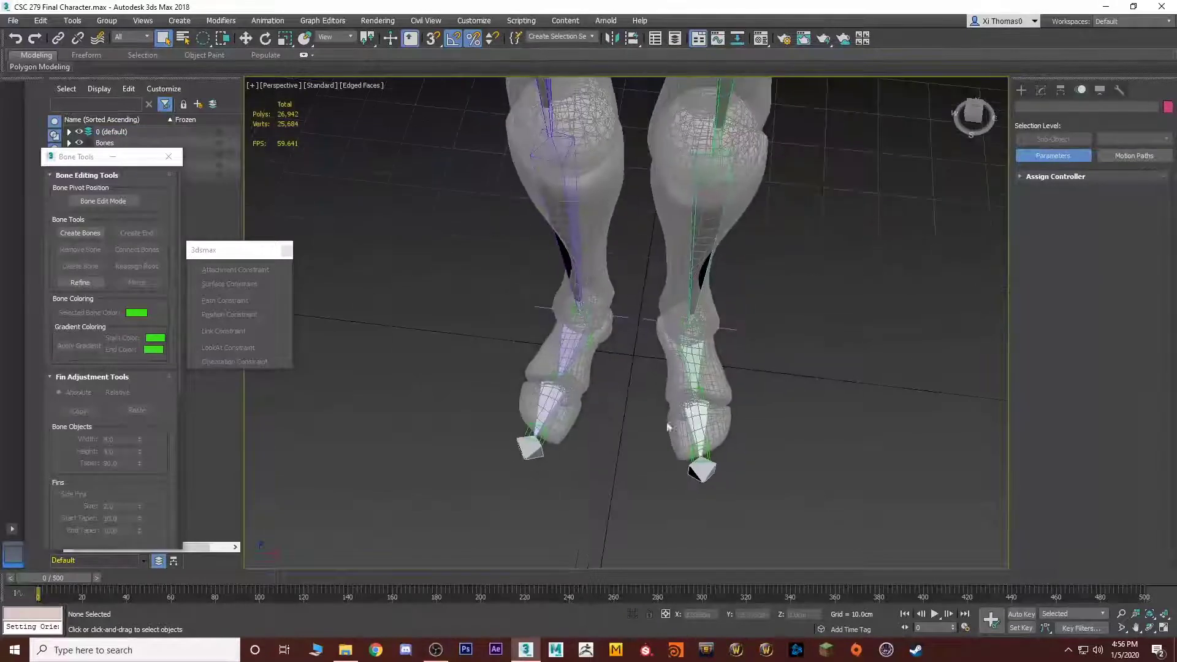
middle_click_drag(765, 481, 792, 377, "alt")
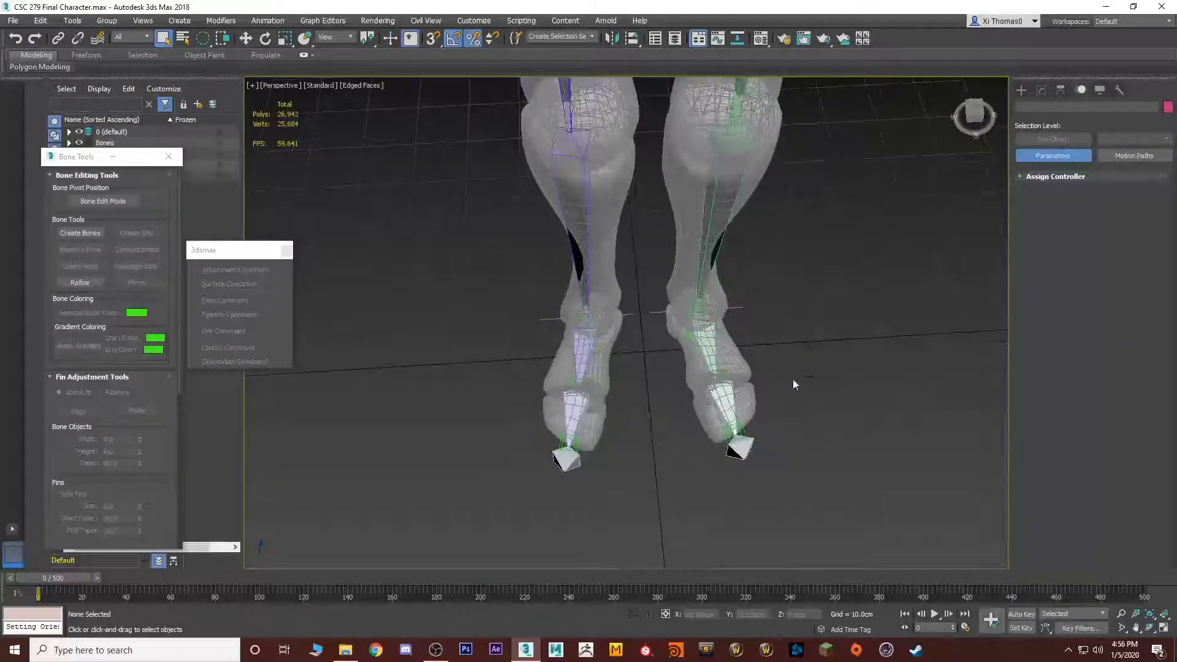
left_click(1019, 90)
left_click(1036, 108)
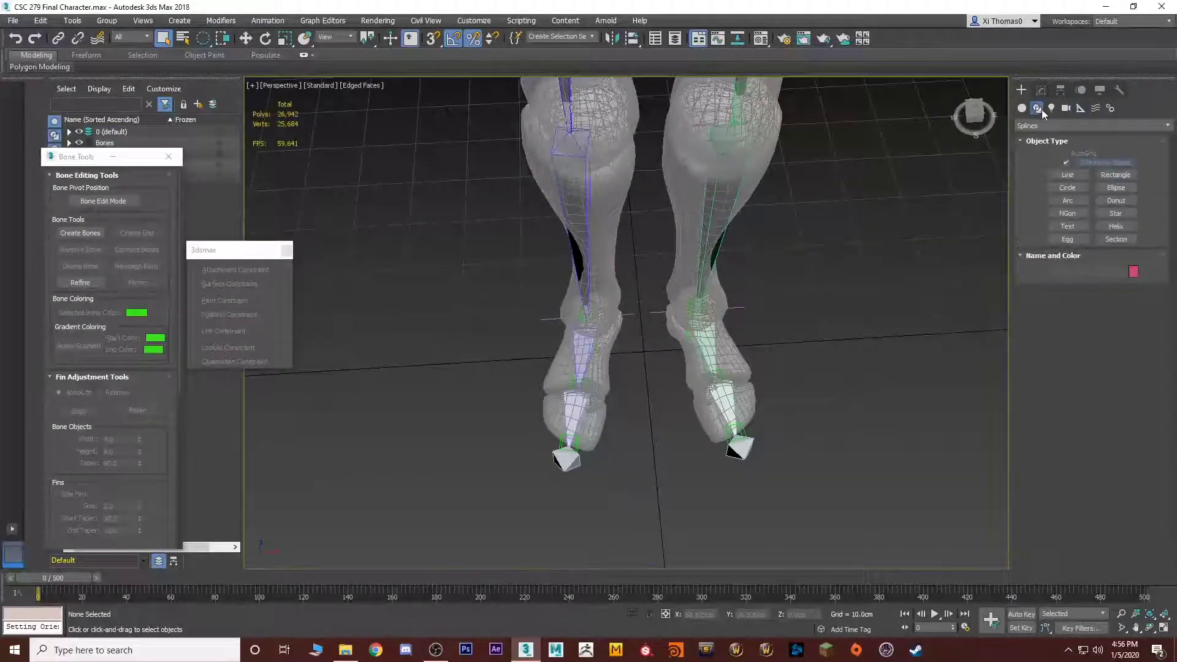
left_click(1042, 126)
left_click(1040, 138)
left_click(1067, 174)
middle_click_drag(938, 260, 851, 288)
left_click(574, 305)
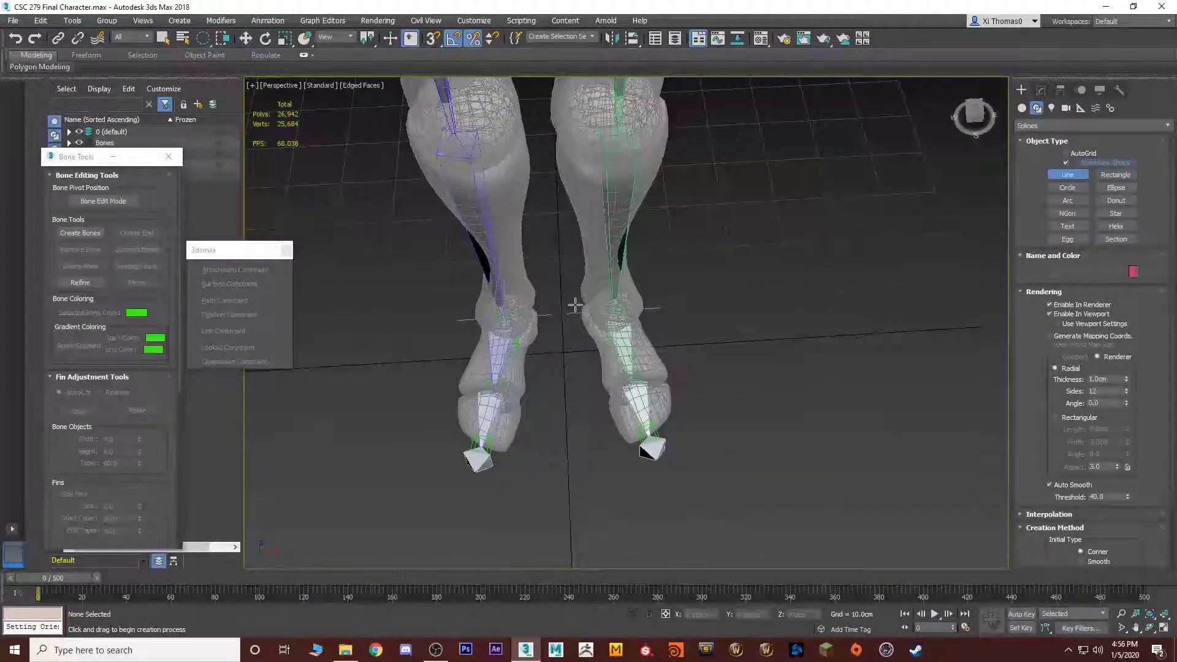
left_click(578, 391)
left_click(603, 472)
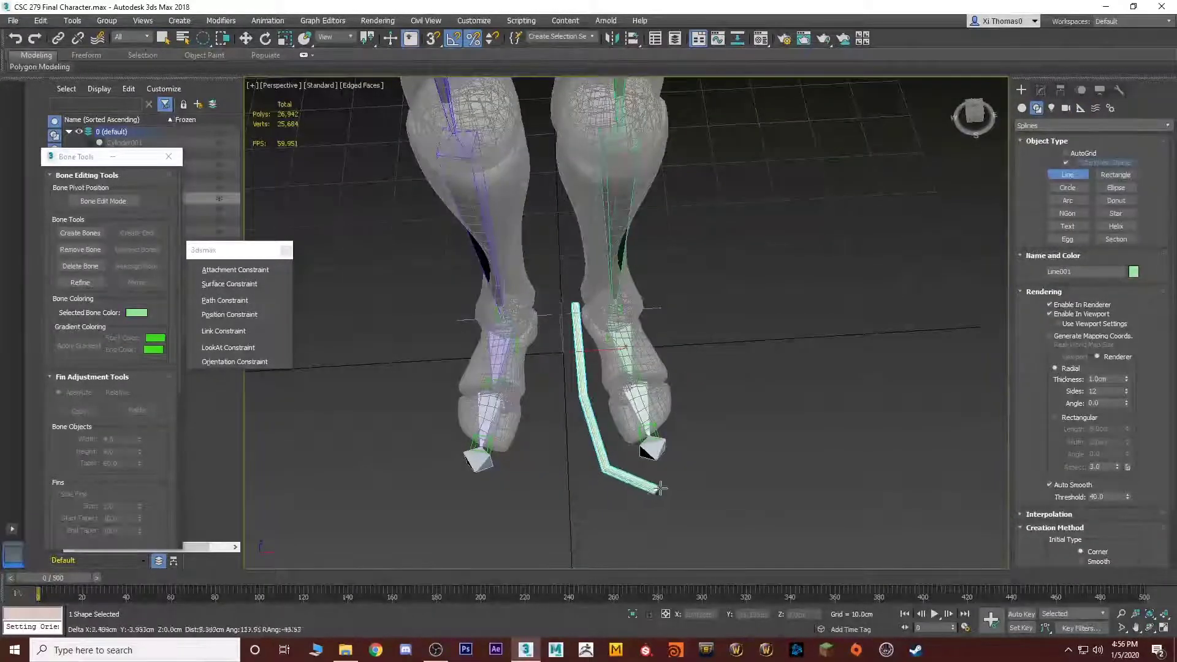
left_click(682, 484)
left_click(711, 423)
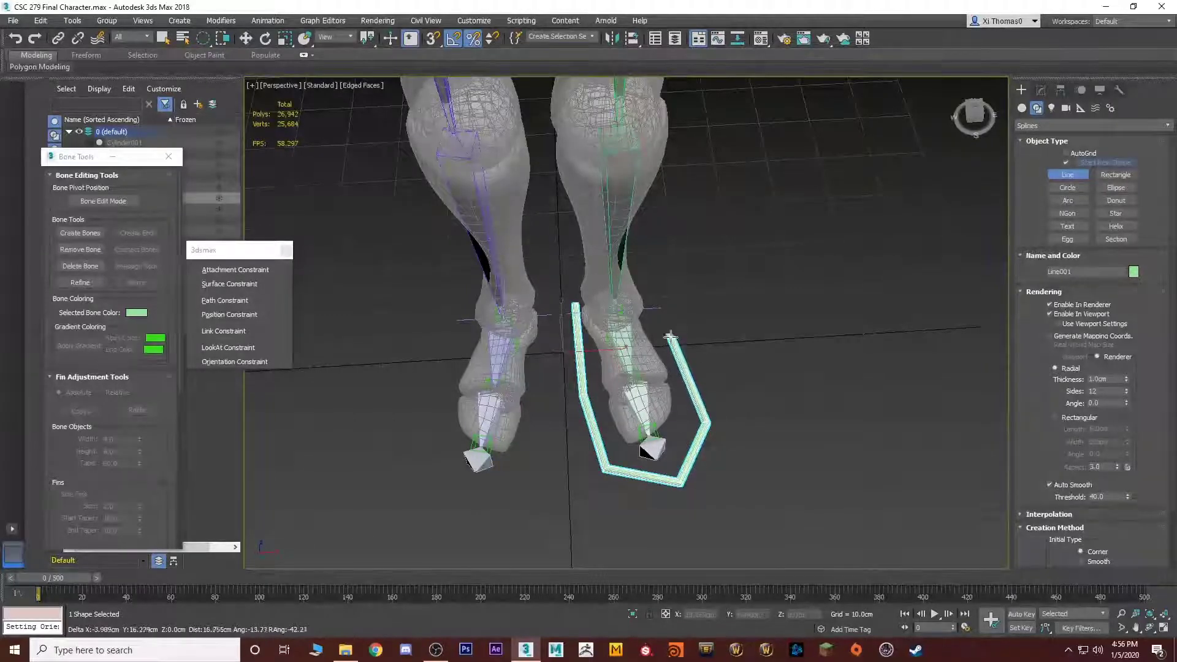
left_click(651, 289)
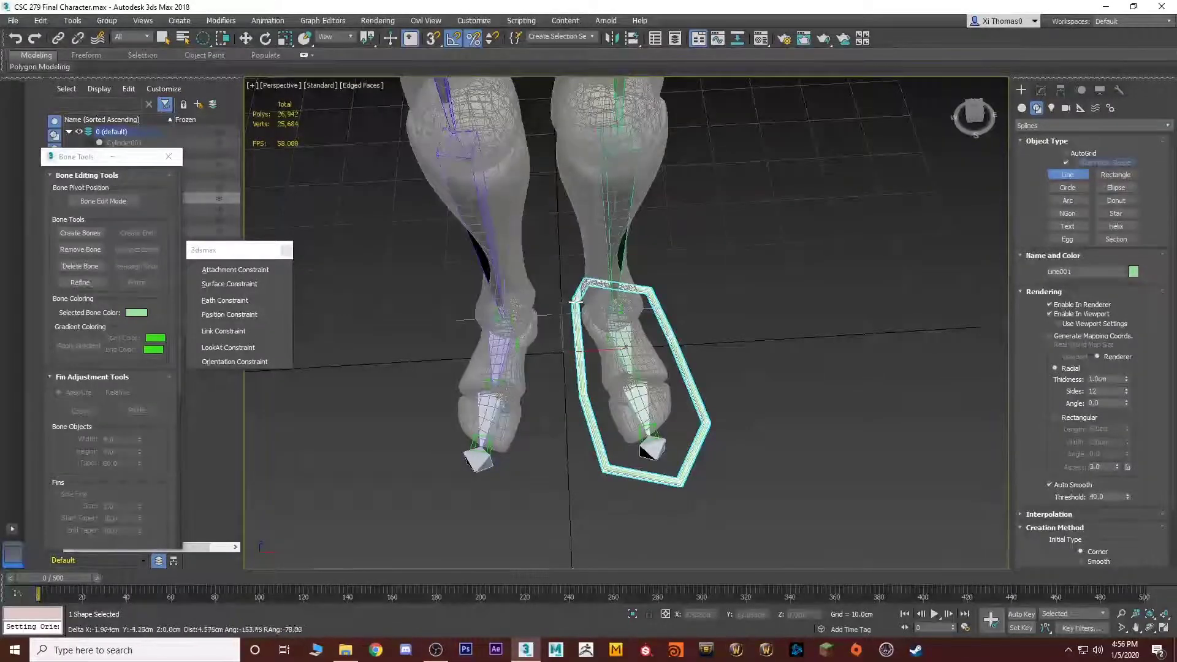
left_click(574, 305)
left_click(571, 365)
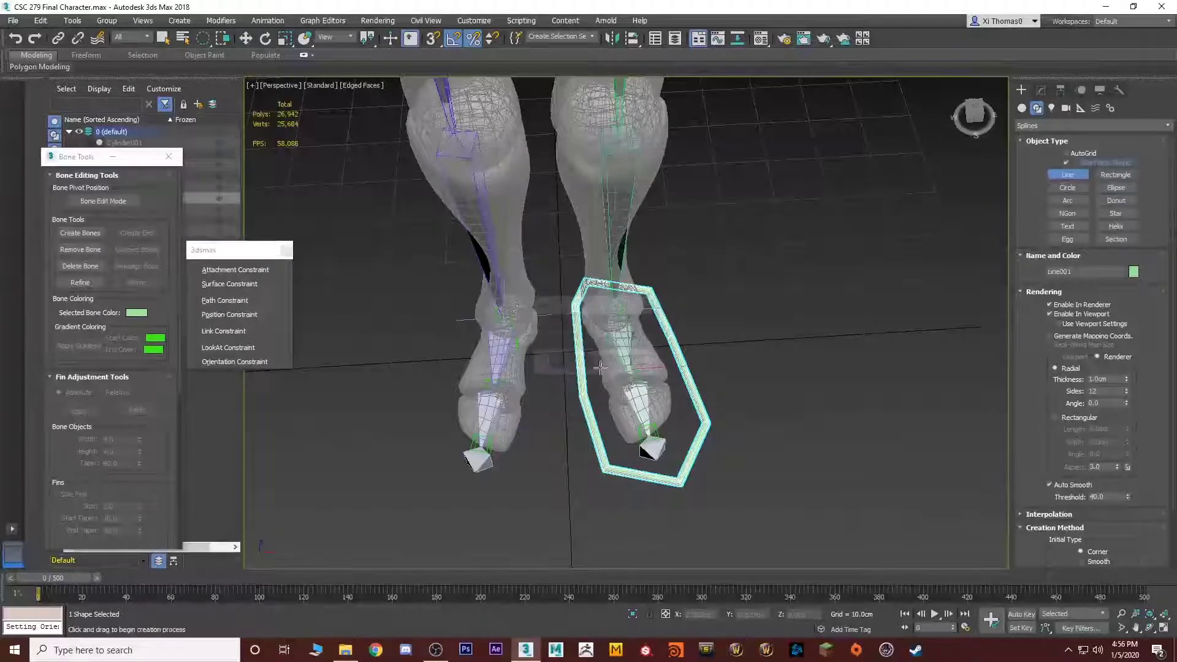
Smooth the vertices of the left foot's outline so its corners form a rounded curve
middle_click_drag(572, 365, 770, 355, "alt")
right_click(730, 366)
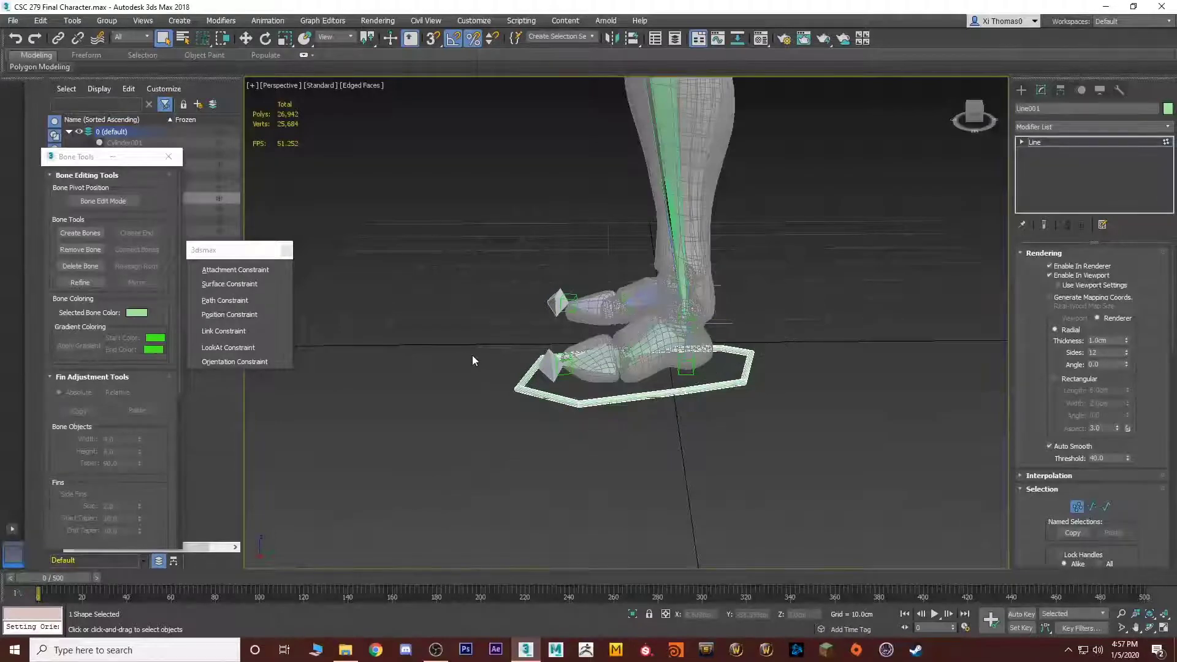
right_click(788, 415, "alt")
left_click(748, 381)
right_click(738, 384)
middle_click_drag(711, 317, 805, 399, "alt")
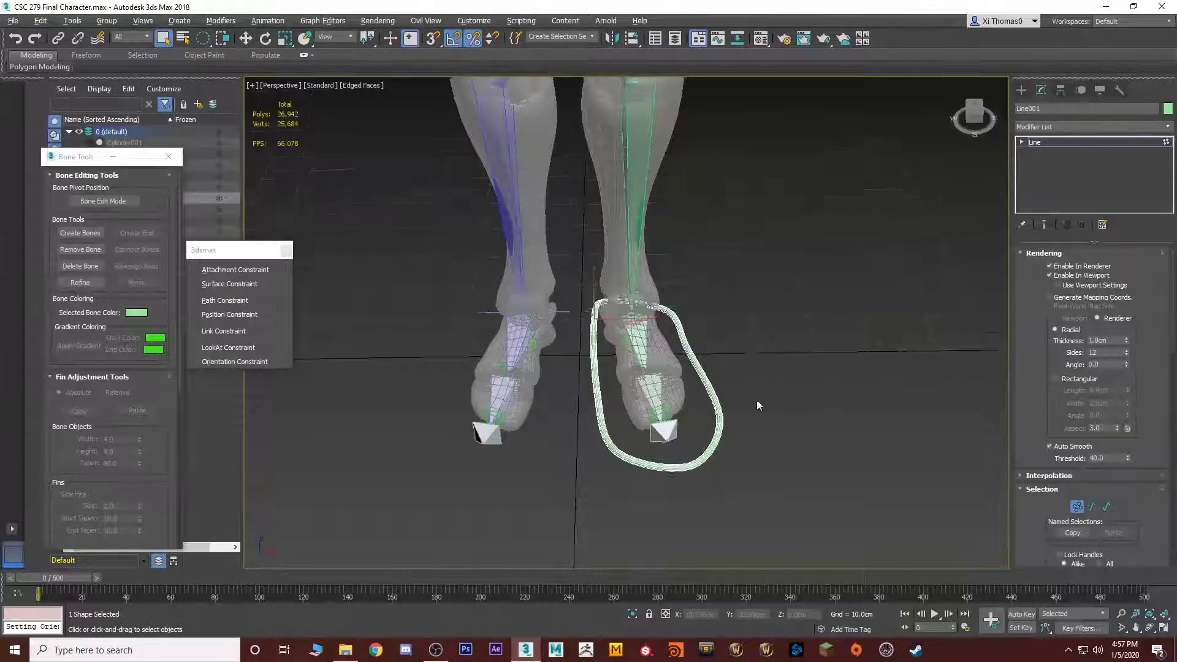
middle_click_drag(758, 402, 637, 366, "alt")
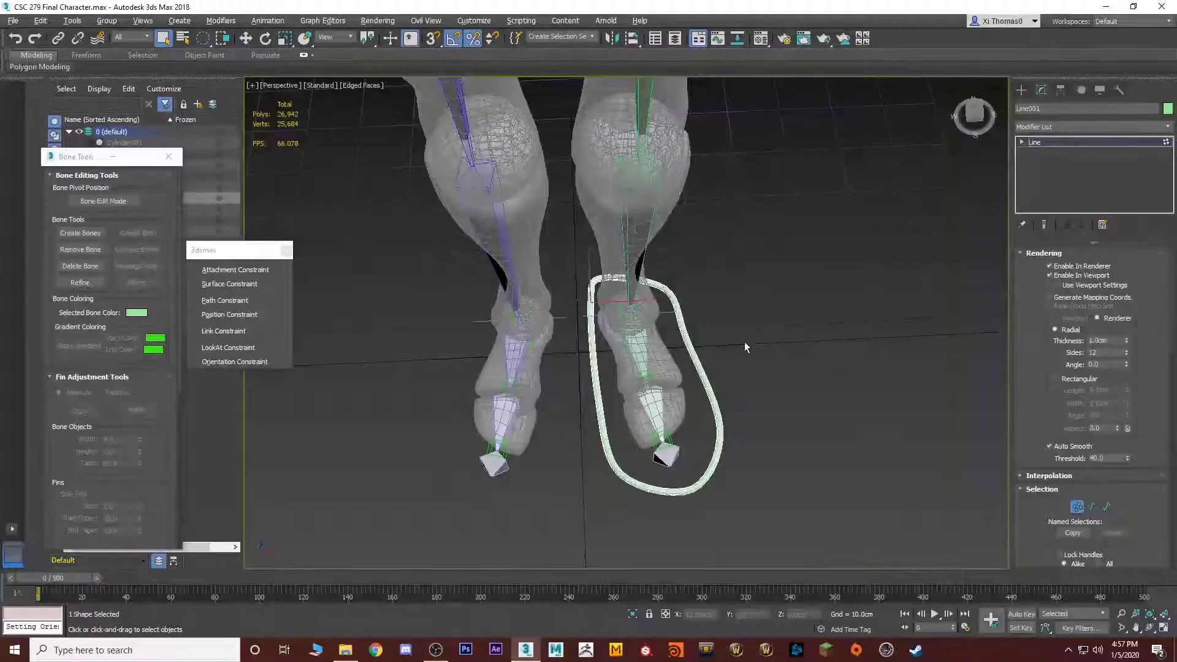
Align only the outline's pivot to the IK chain at the left ankle, leaving pivot editing off
middle_click_drag(744, 347, 760, 288, "alt")
key("w")
left_click(1060, 90)
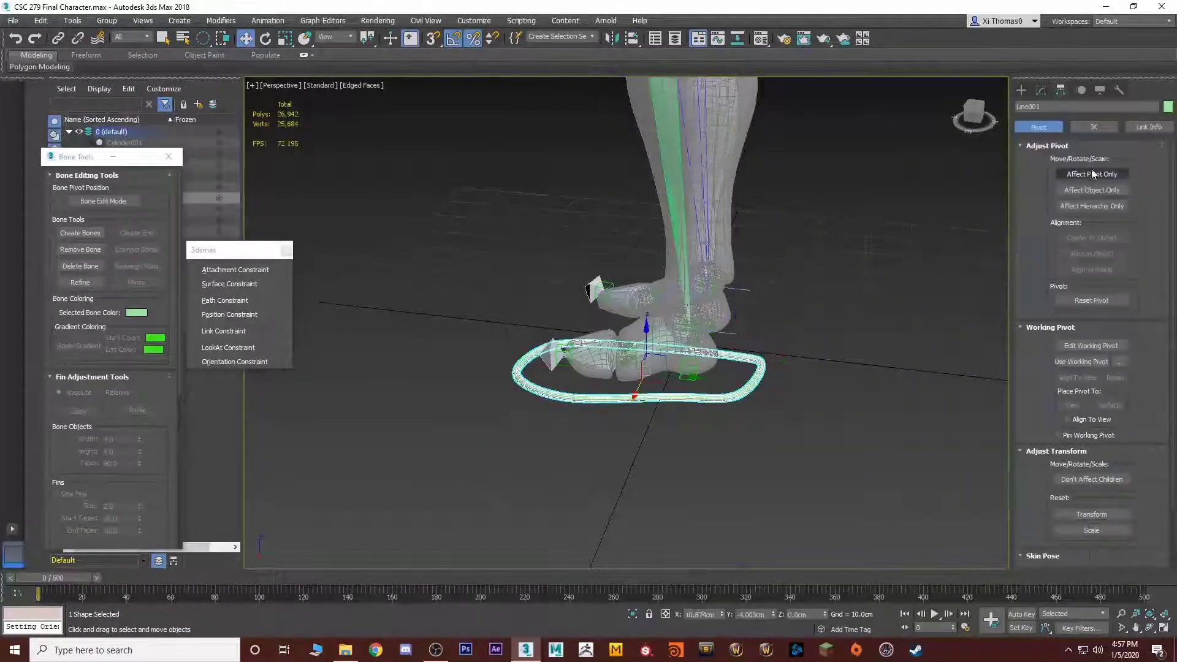
left_click(1091, 174)
scroll(777, 310, "up", 5)
key("alt+a")
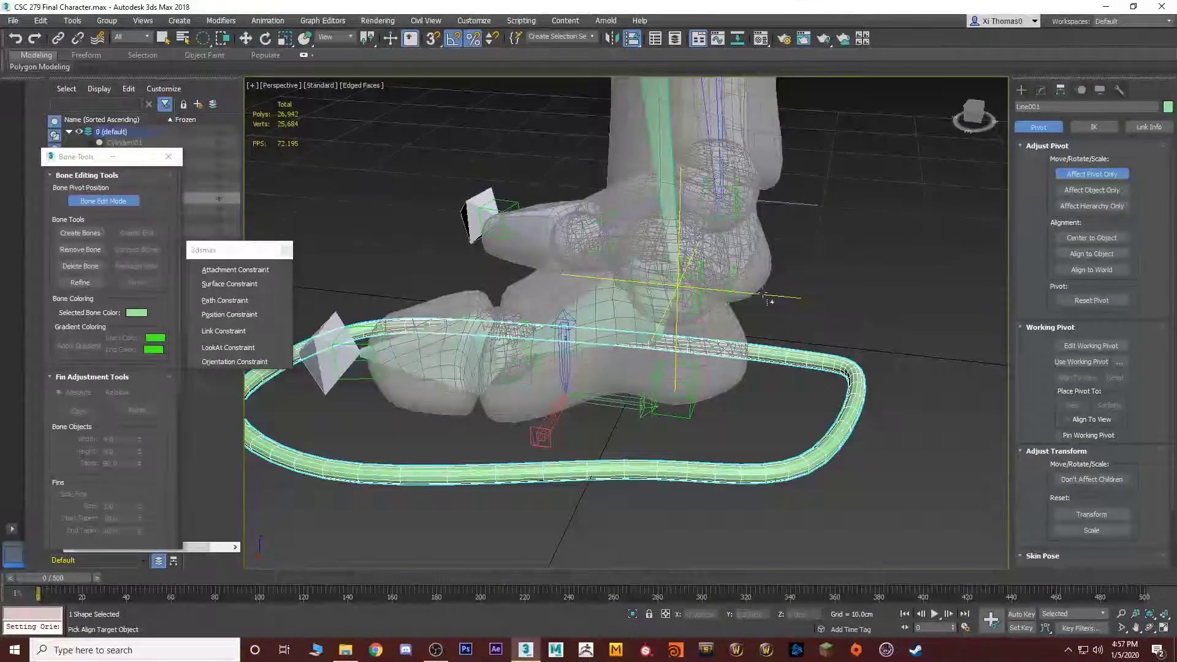
left_click(777, 299)
left_click(1057, 175)
Link the left heel helper Point001 to the outline around the left foot
middle_click_drag(919, 251, 672, 319, "alt")
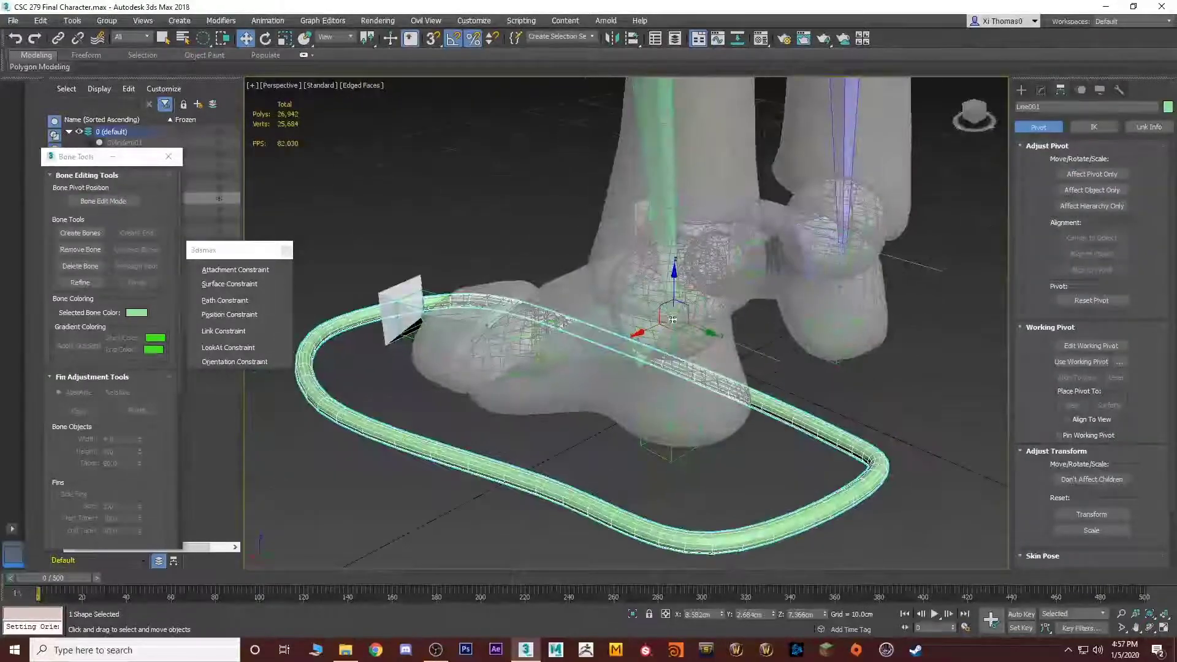
left_click(690, 309)
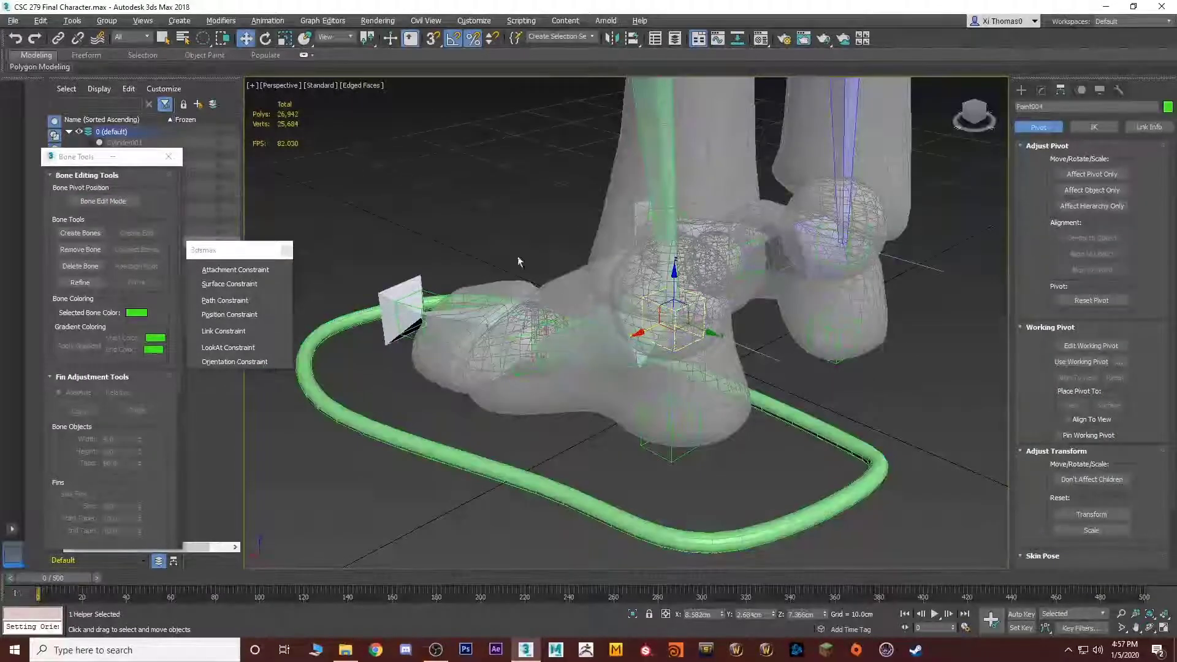
left_click(58, 39)
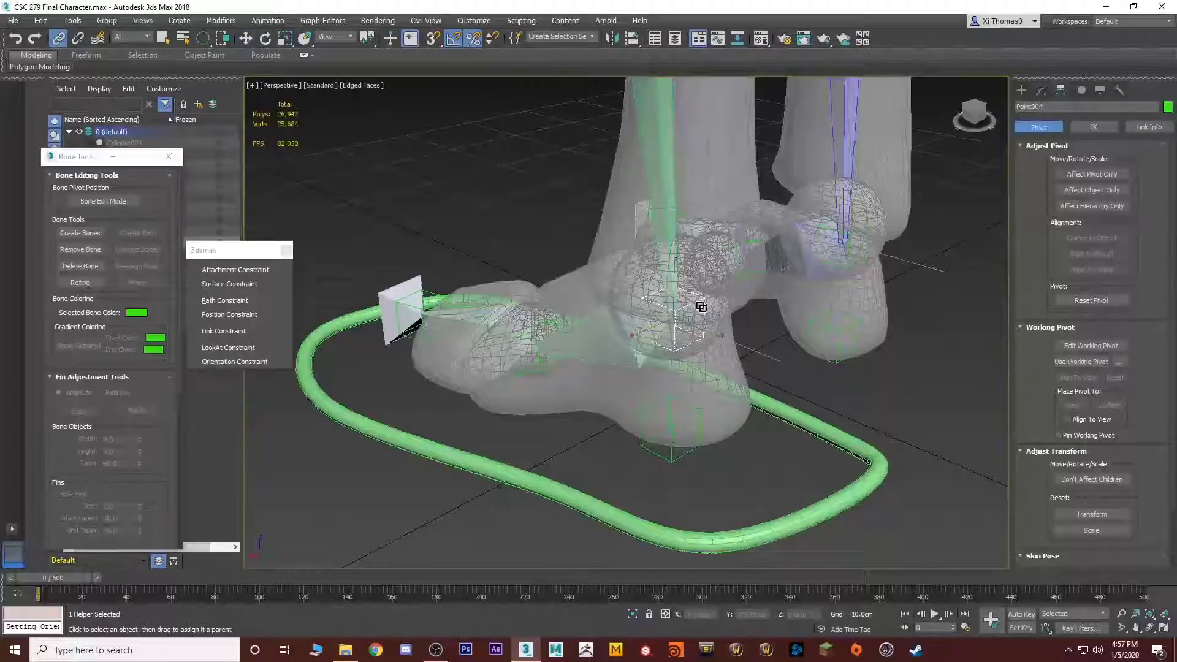
left_click_drag(692, 340, 787, 523)
left_click(678, 464)
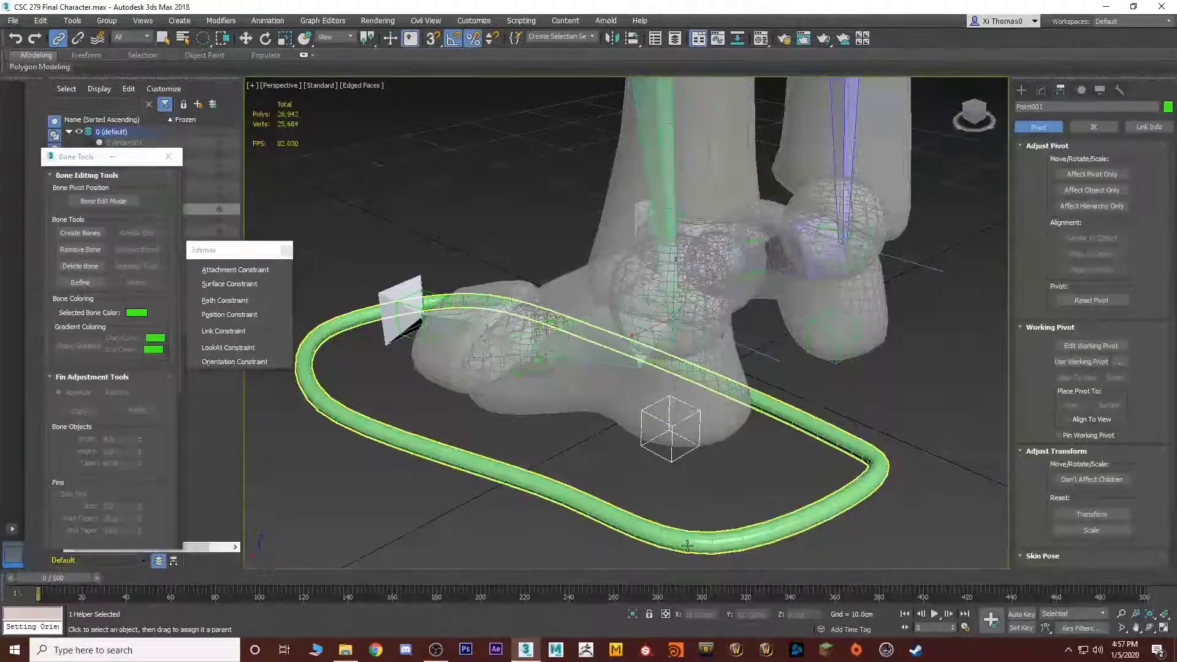
key("q")
Move and rotate the left foot's outline to test how the leg follows, and undo the changes
left_click(642, 522)
middle_click_drag(641, 522, 661, 492, "alt")
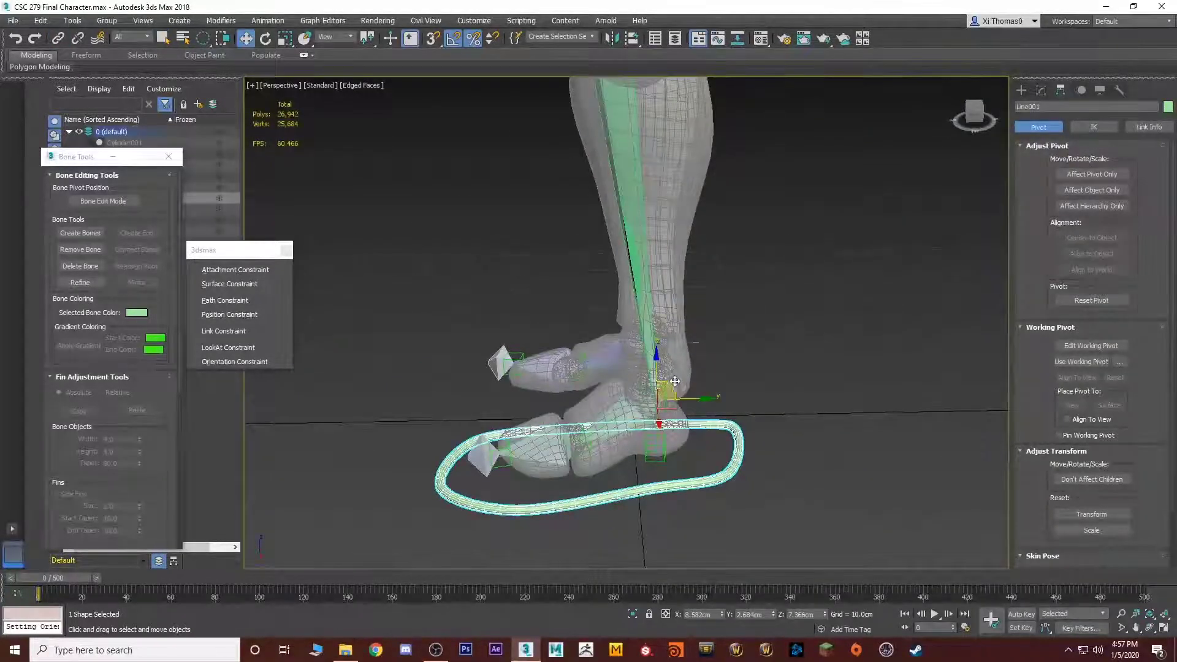
left_click_drag(675, 381, 650, 417)
middle_click_drag(650, 417, 774, 339, "alt")
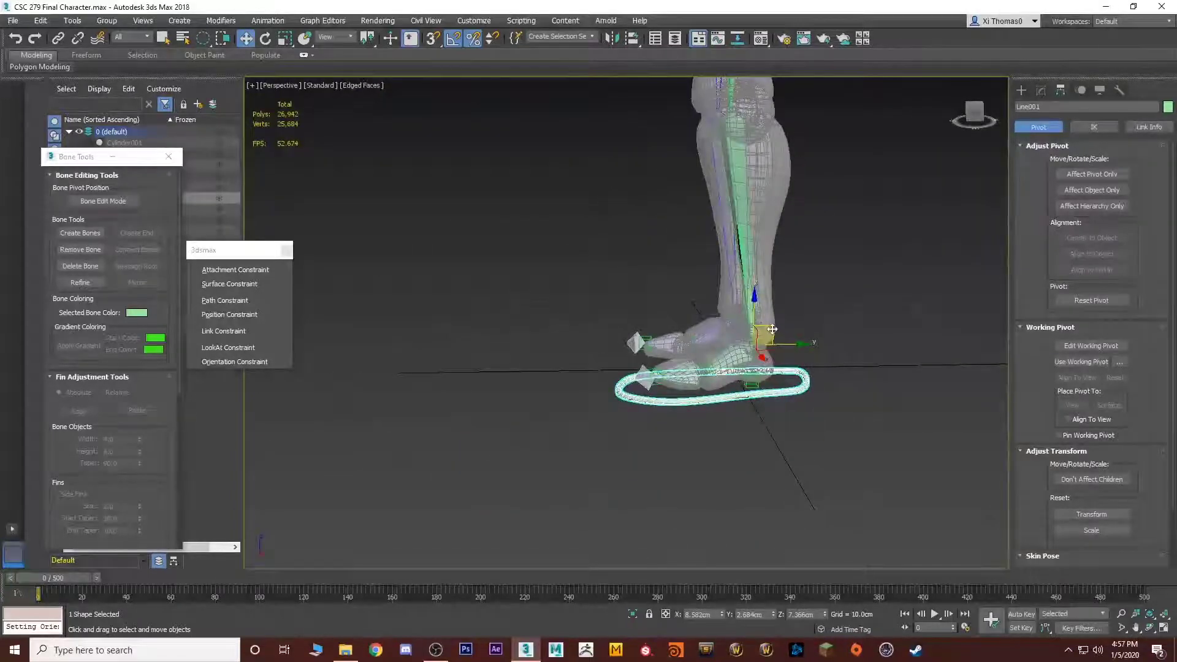
left_click_drag(772, 329, 606, 342)
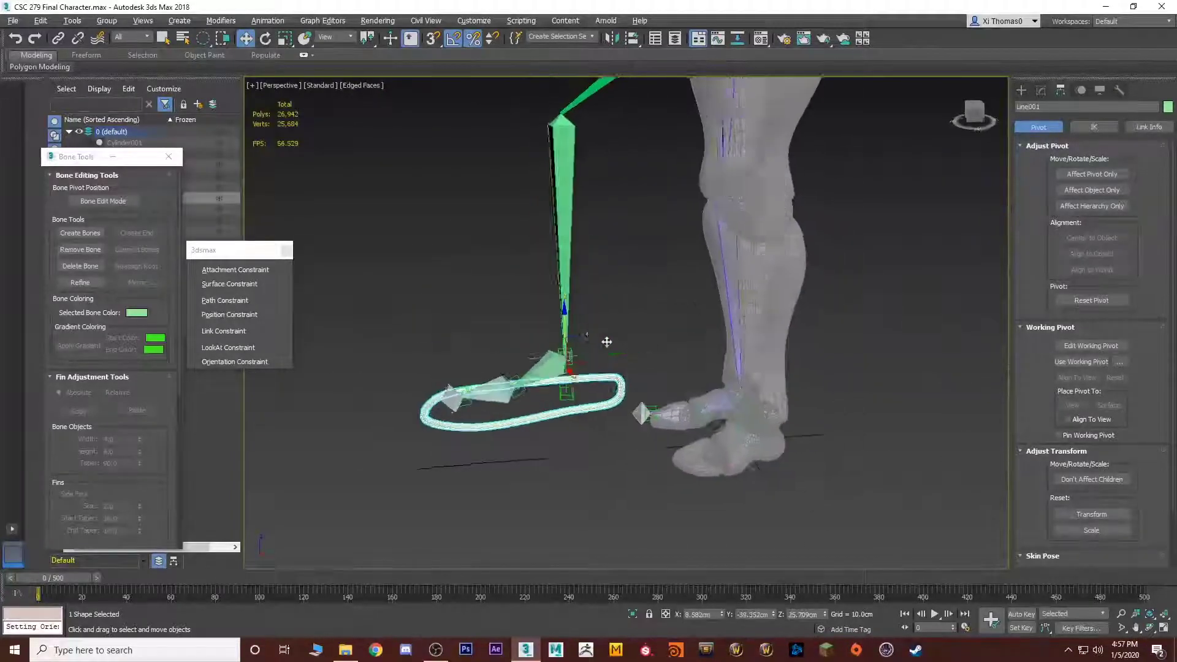
middle_click_drag(606, 341, 598, 336, "alt")
key("e")
left_click_drag(594, 323, 558, 370)
key("ctrl+z")
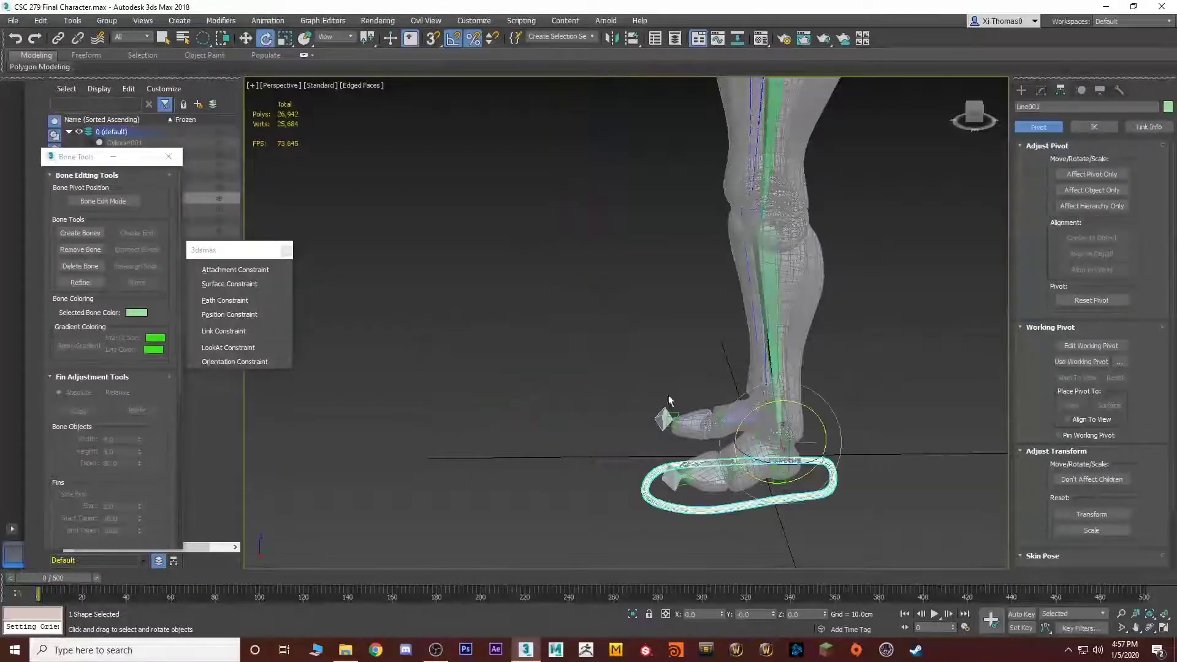
Clone the left foot's outline about 51 cm along negative X, past the right foot
middle_click_drag(754, 411, 554, 360)
left_click(680, 357)
middle_click_drag(679, 357, 743, 380, "alt")
left_click(755, 447)
key("w")
left_click_drag(743, 362, 472, 408, "shift")
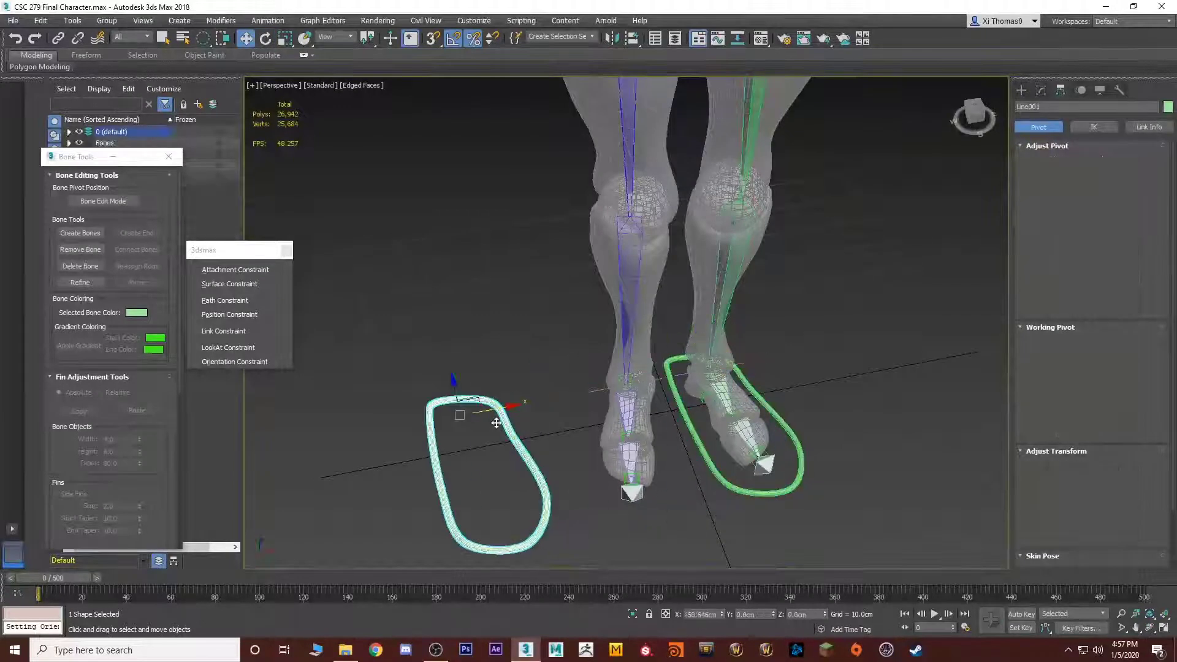
left_click(583, 378)
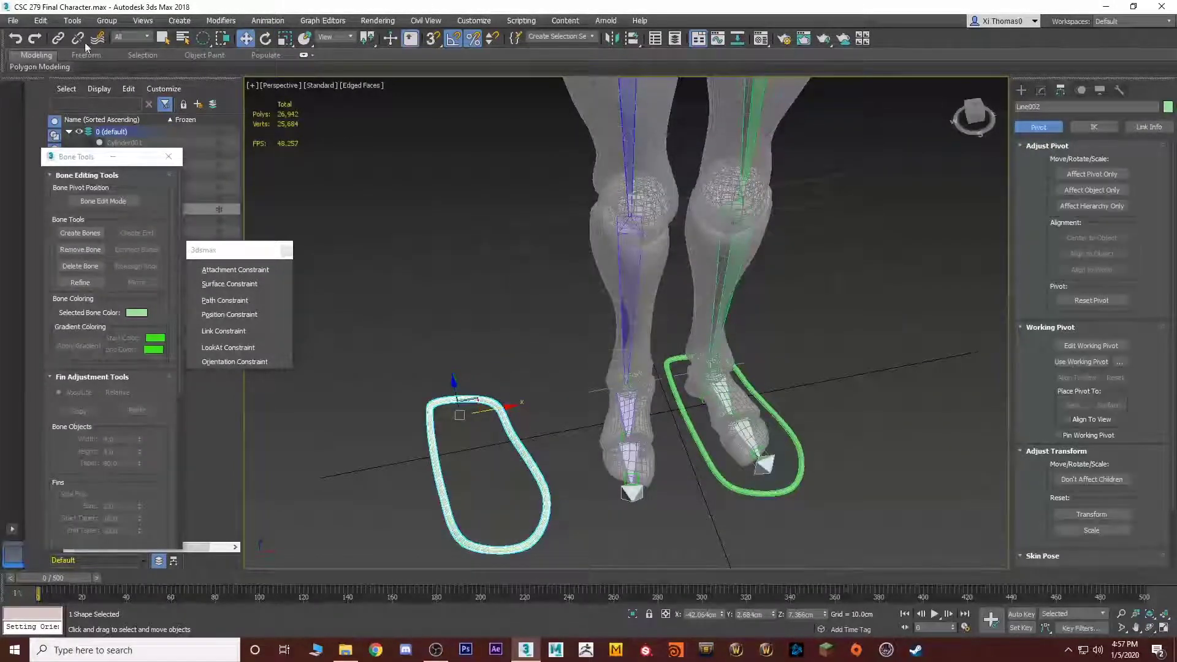
Mirror the cloned outline across the X axis with No Clone and align it to the right ankle helper
left_click(610, 38)
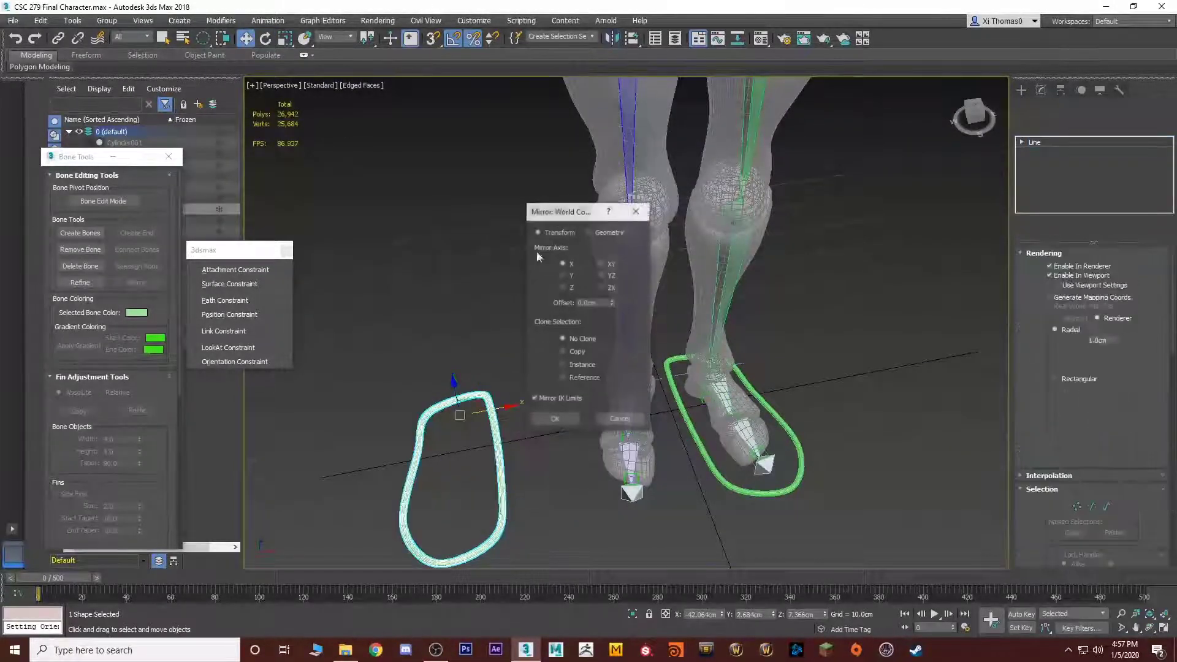
left_click(562, 422)
middle_click_drag(518, 395, 450, 344, "alt")
scroll(466, 308, "up", 3)
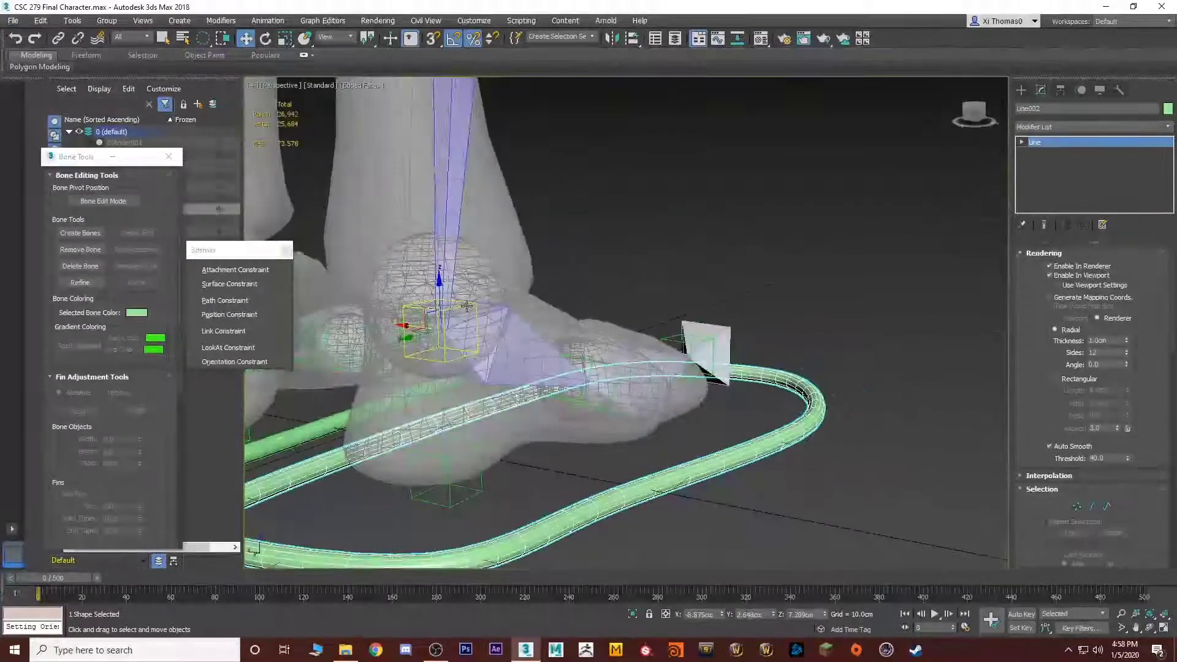
Link the point helper under the right heel to the outline around the right foot
middle_click_drag(466, 305, 549, 457, "alt")
left_click(544, 456)
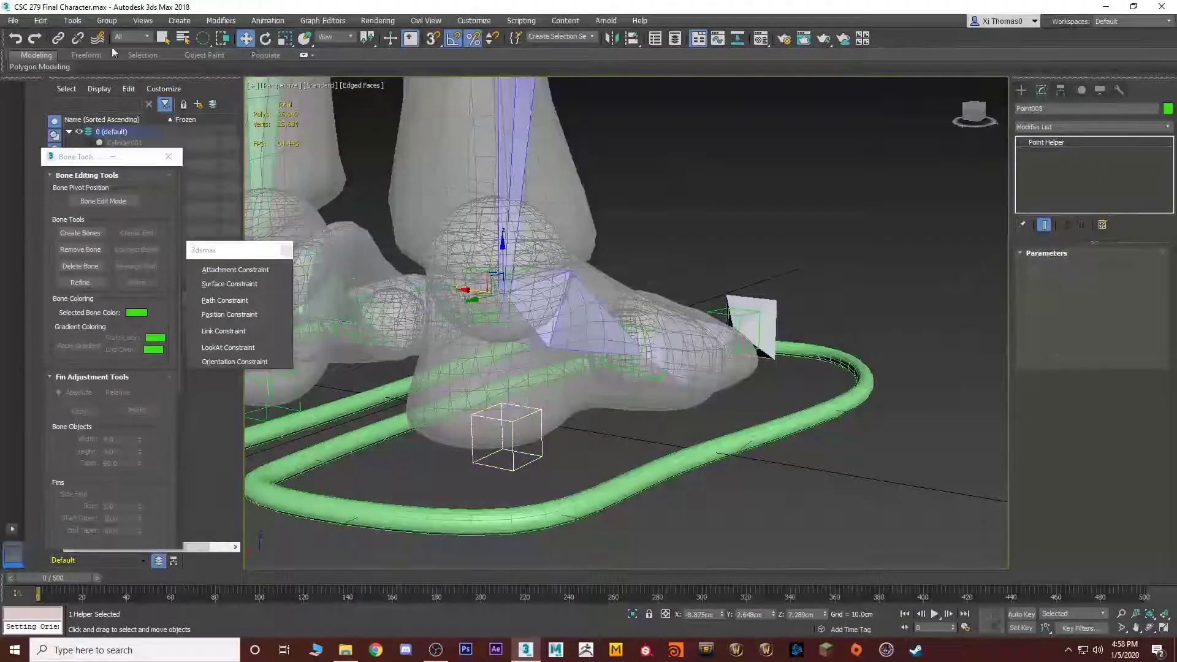
left_click(58, 38)
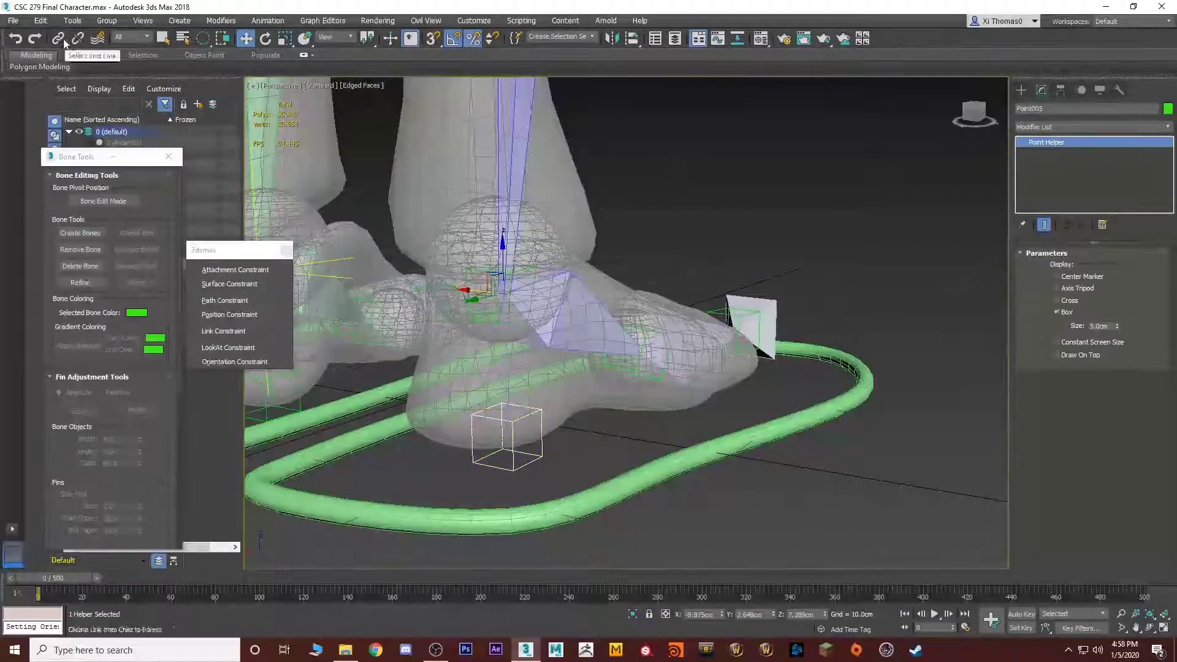
left_click(635, 483)
key("q")
mouse_move(638, 481)
middle_mouse_down()
mouse_move(544, 481)
mouse_move(631, 480)
middle_mouse_up()
key("w")
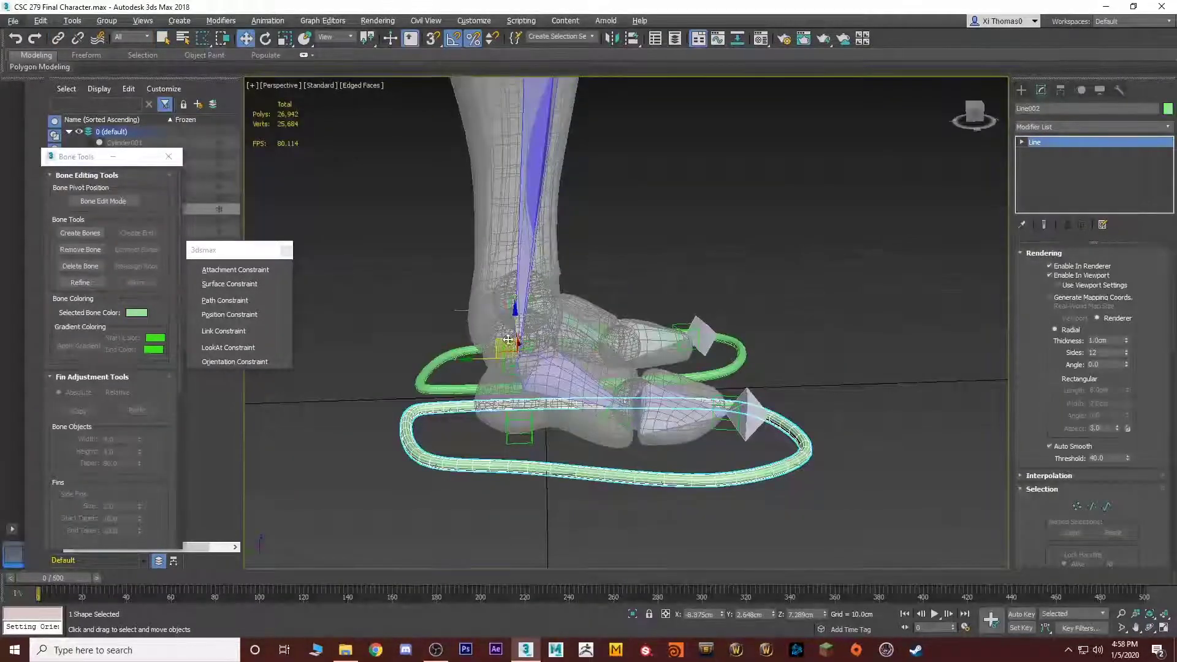
Move and rotate the right foot's outline to test how the leg follows, undo the changes, and clear the selection
middle_click_drag(508, 339, 696, 262, "alt")
key("r")
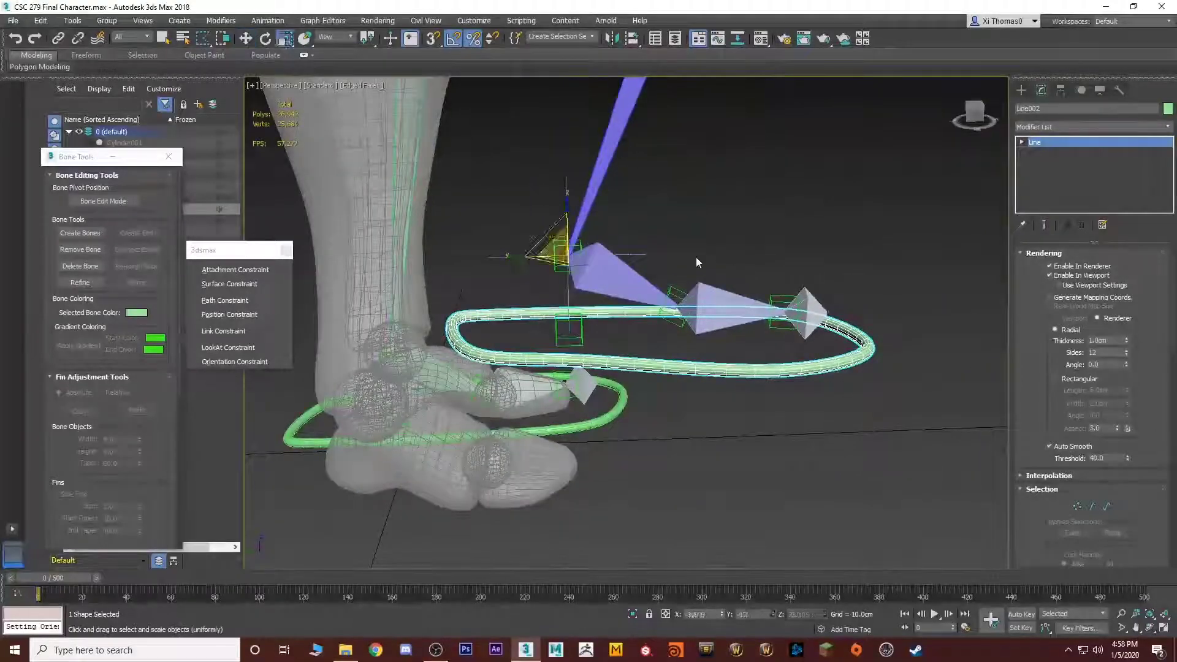
key("e")
left_click_drag(613, 202, 616, 246)
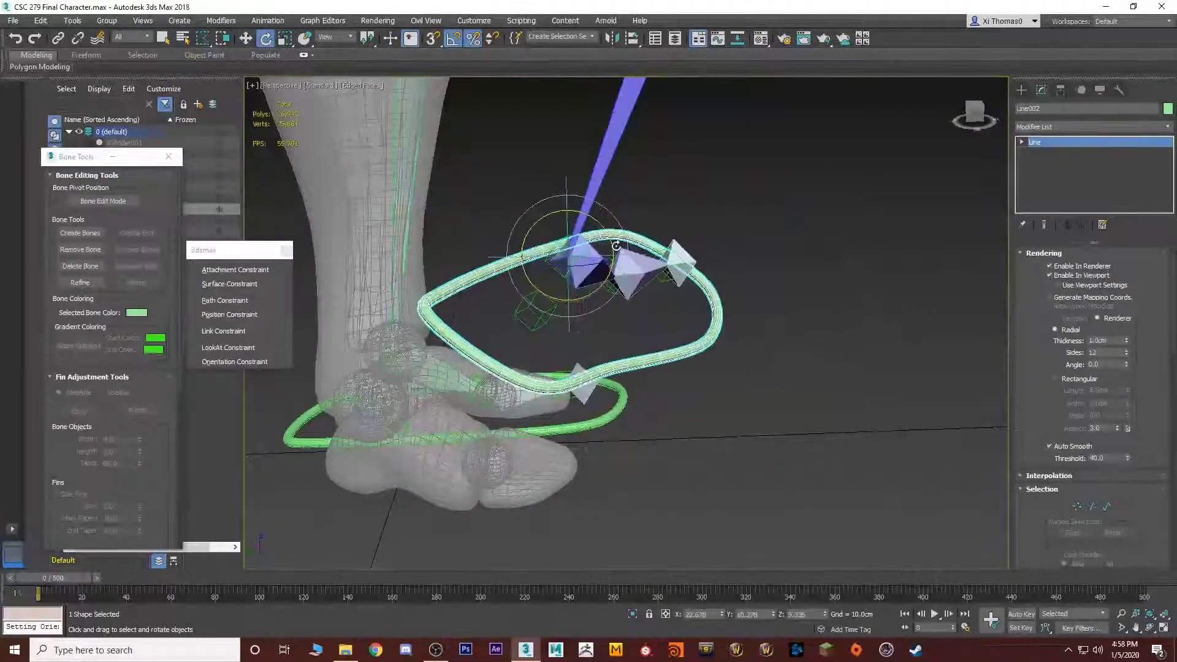
key("ctrl+z")
middle_click_drag(616, 246, 705, 319, "alt")
key("q")
left_click(764, 310)
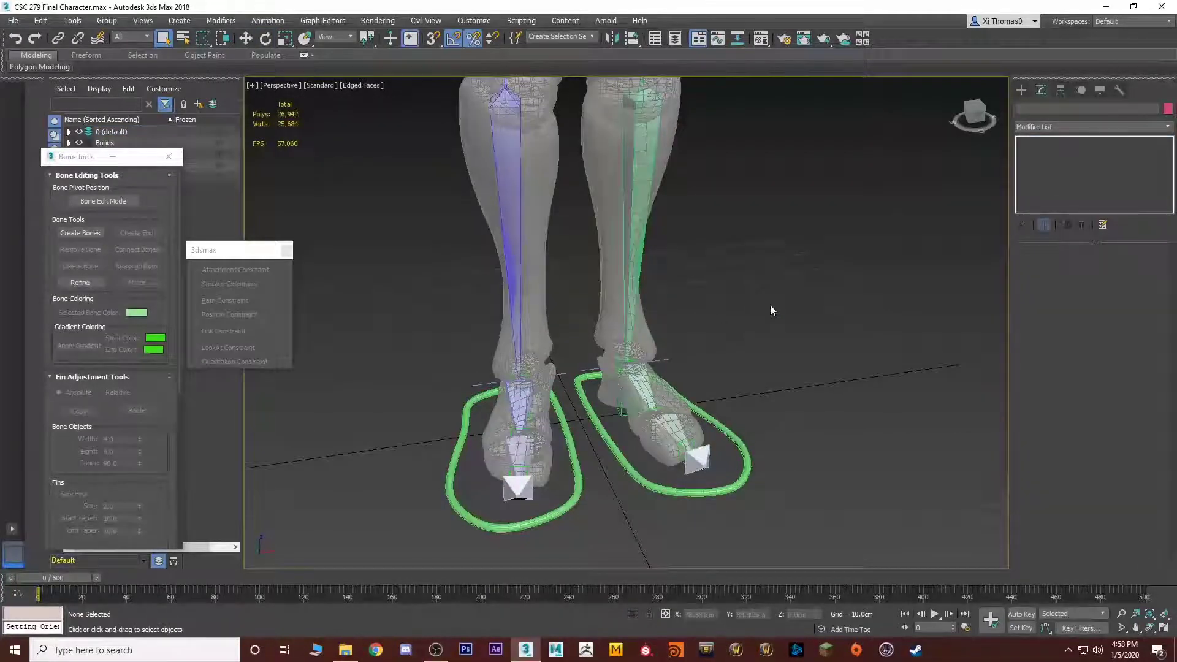
Examine the root bone in the pelvis and its relation to the thigh and spine bones
scroll(770, 304, "down", 5)
scroll(755, 366, "up", 3)
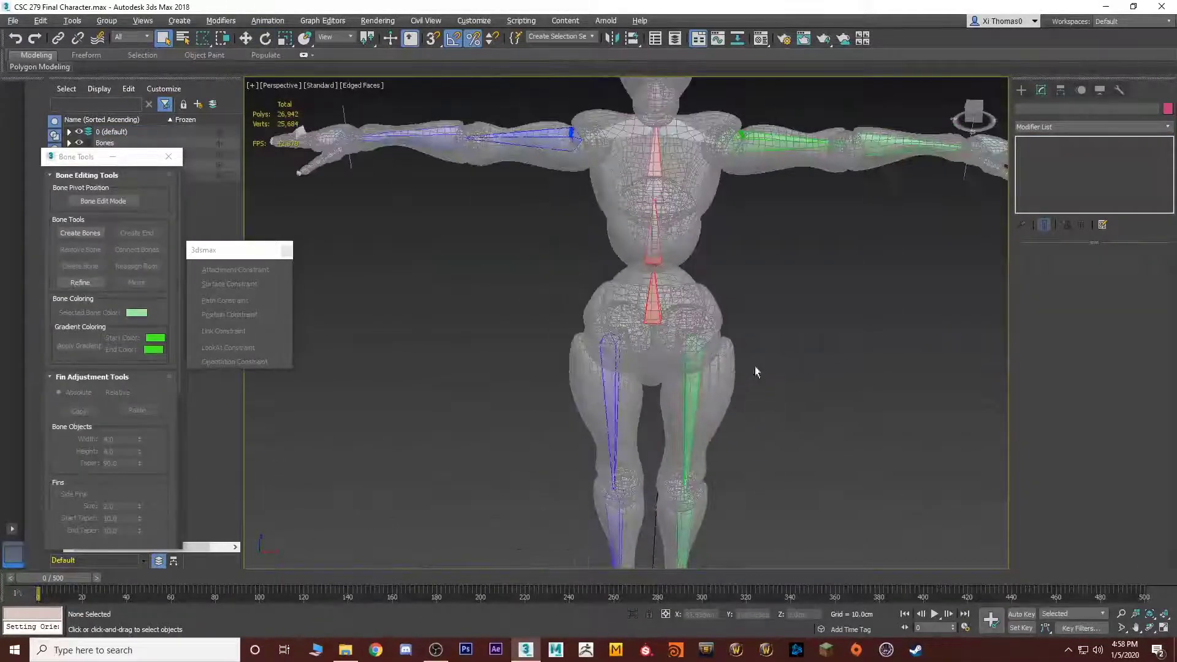
scroll(737, 325, "down", 2)
scroll(634, 364, "up", 6)
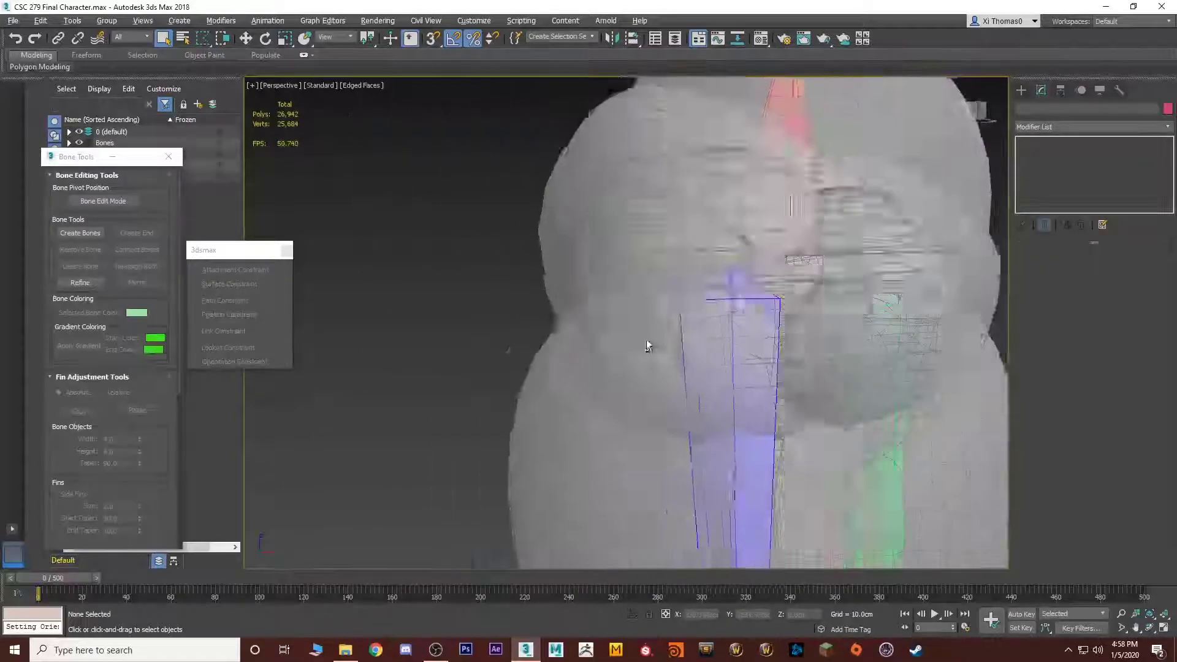
middle_click_drag(647, 345, 554, 334, "alt")
scroll(555, 334, "up", 5)
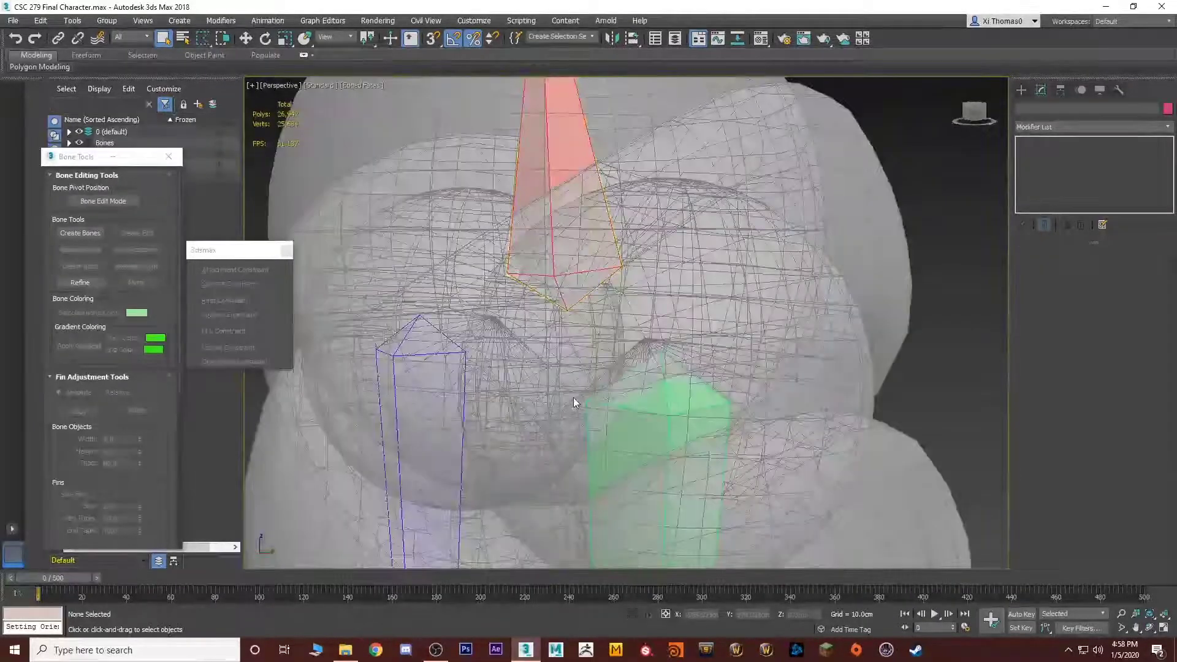
scroll(573, 397, "down", 8)
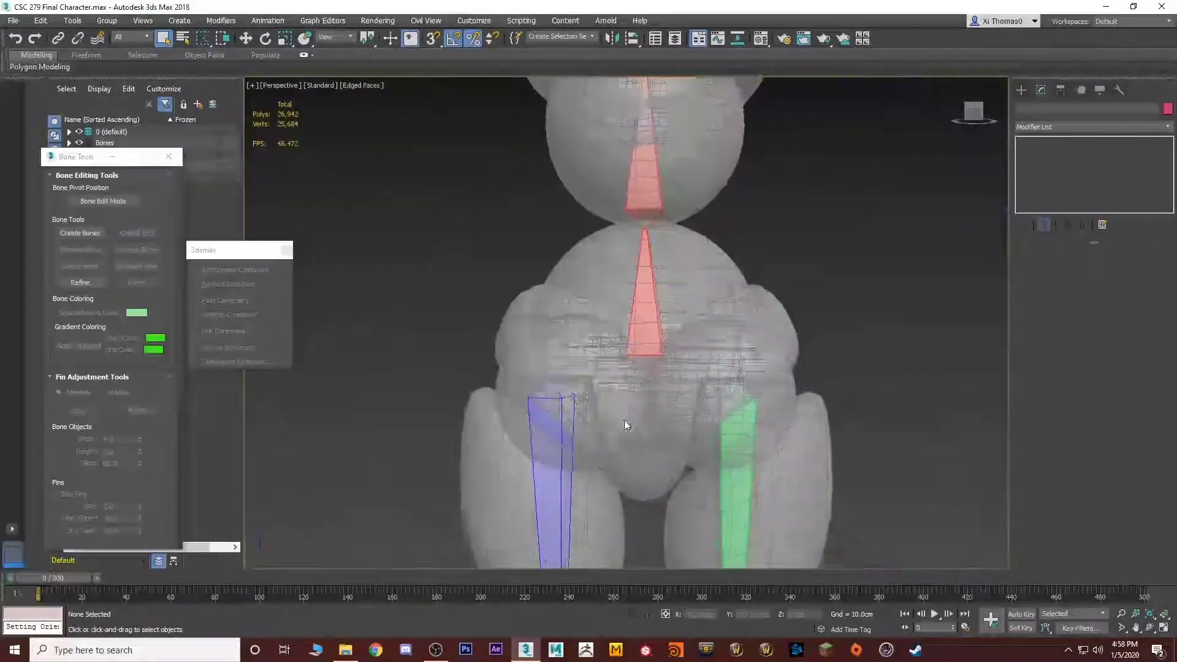
scroll(624, 420, "down", 10)
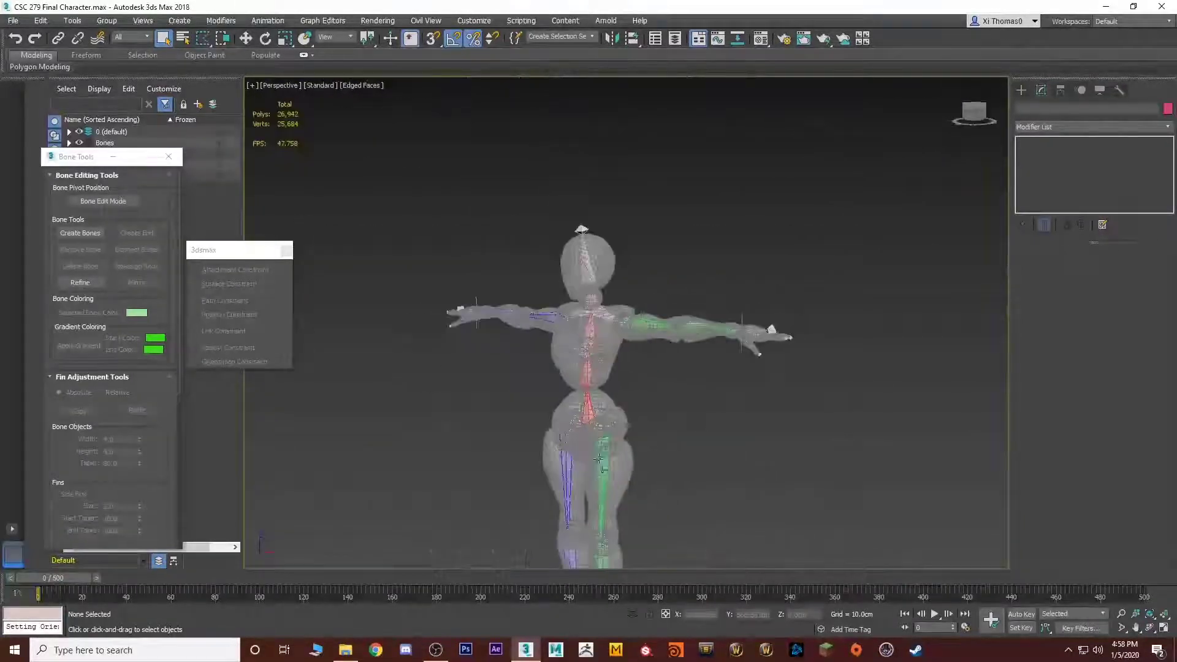
scroll(593, 432, "up", 6)
Draw a circle spline wider than the character's hips as the root control
left_click(1022, 92)
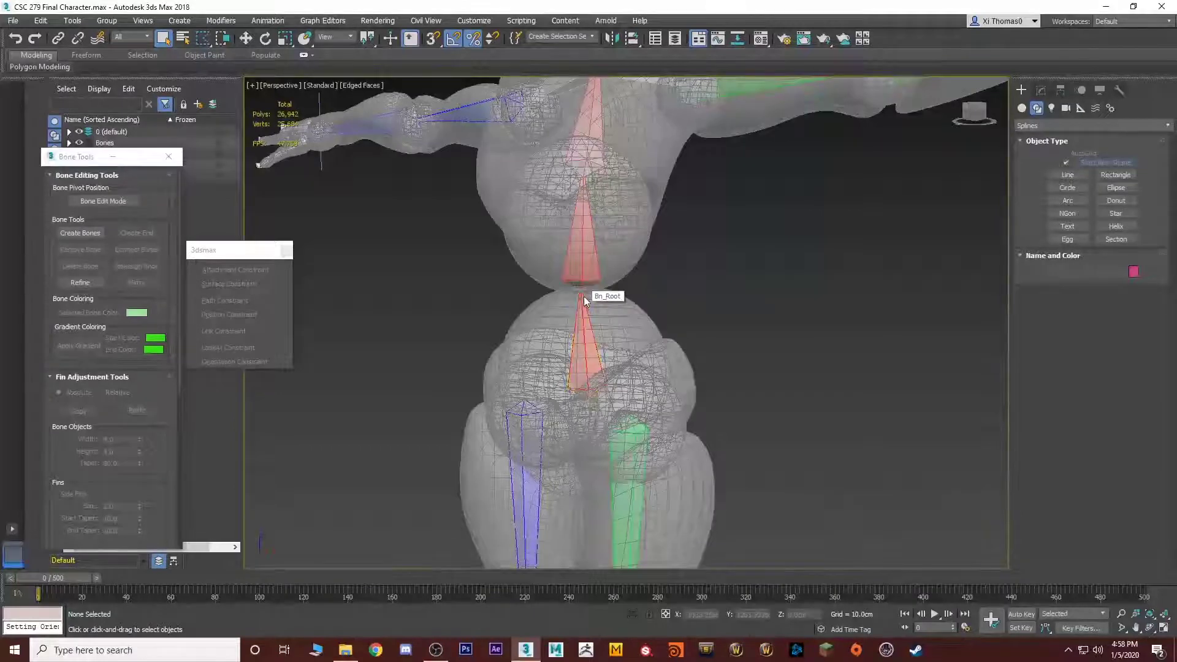
scroll(650, 314, "down", 8)
scroll(672, 354, "up", 2)
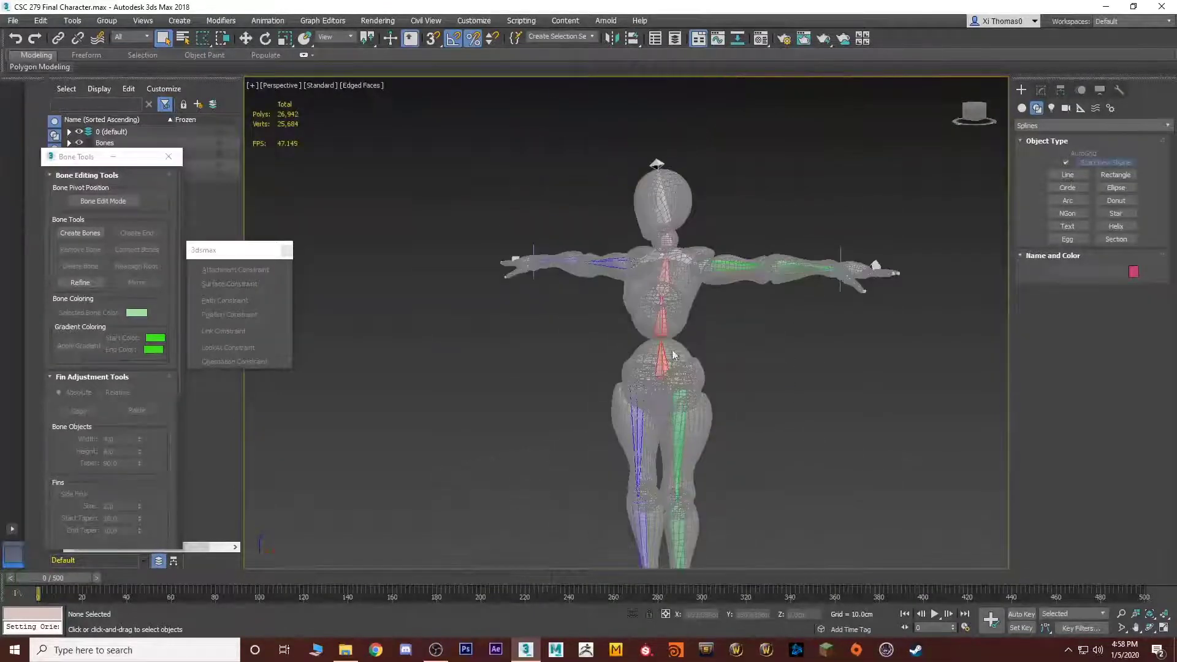
middle_click_drag(748, 391, 638, 325)
scroll(670, 452, "down", 4)
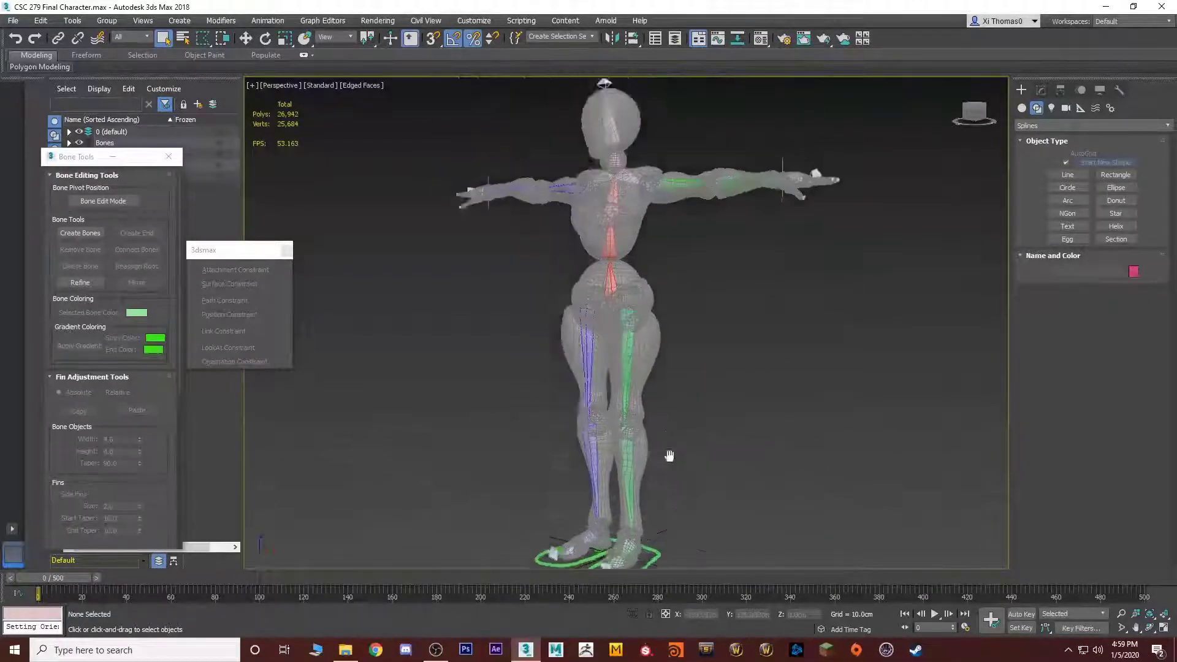
scroll(652, 497, "up", 3)
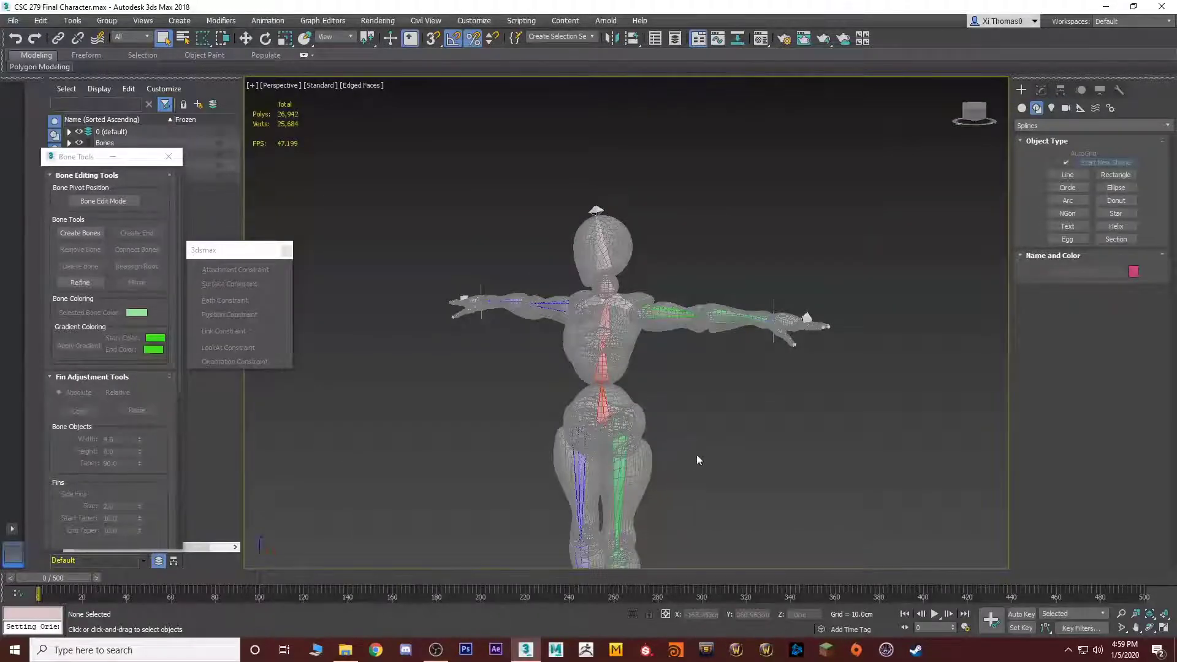
scroll(745, 435, "up", 7)
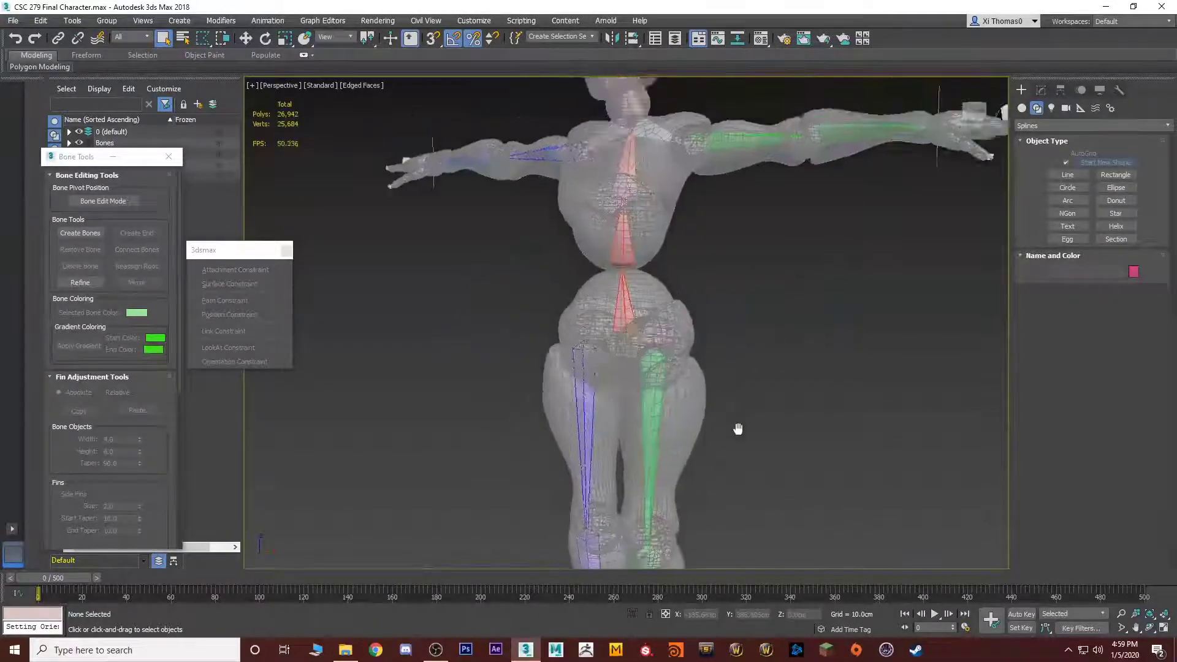
scroll(645, 361, "down", 3)
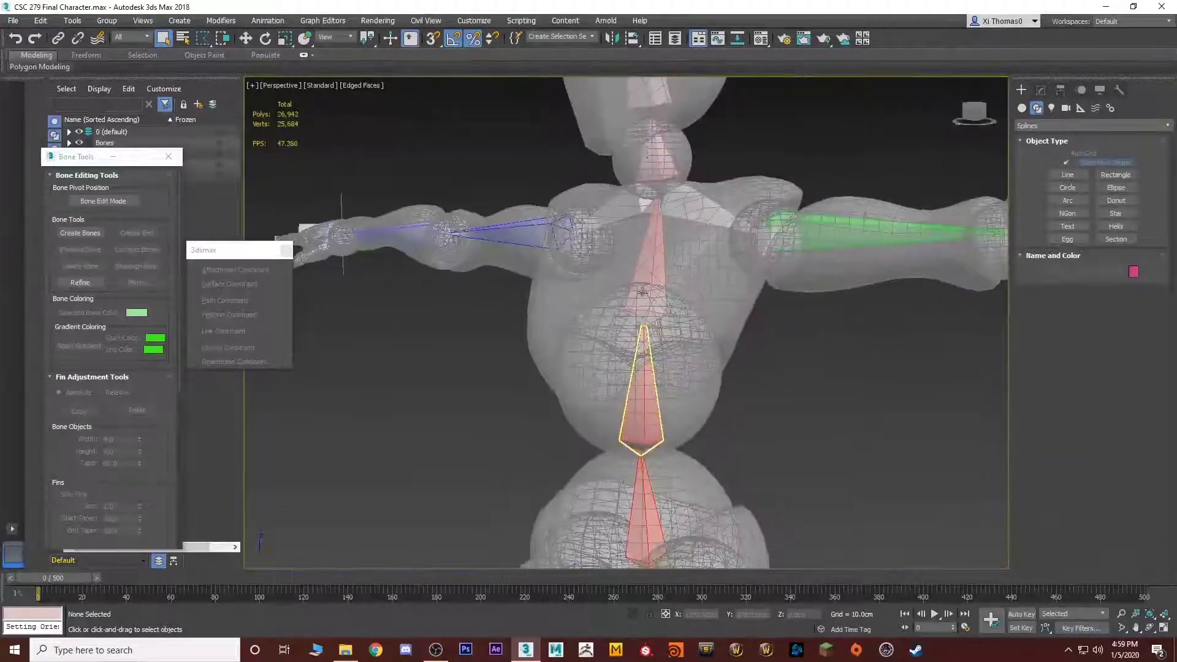
middle_click_drag(630, 344, 650, 417)
scroll(744, 382, "down", 5)
scroll(657, 344, "up", 6)
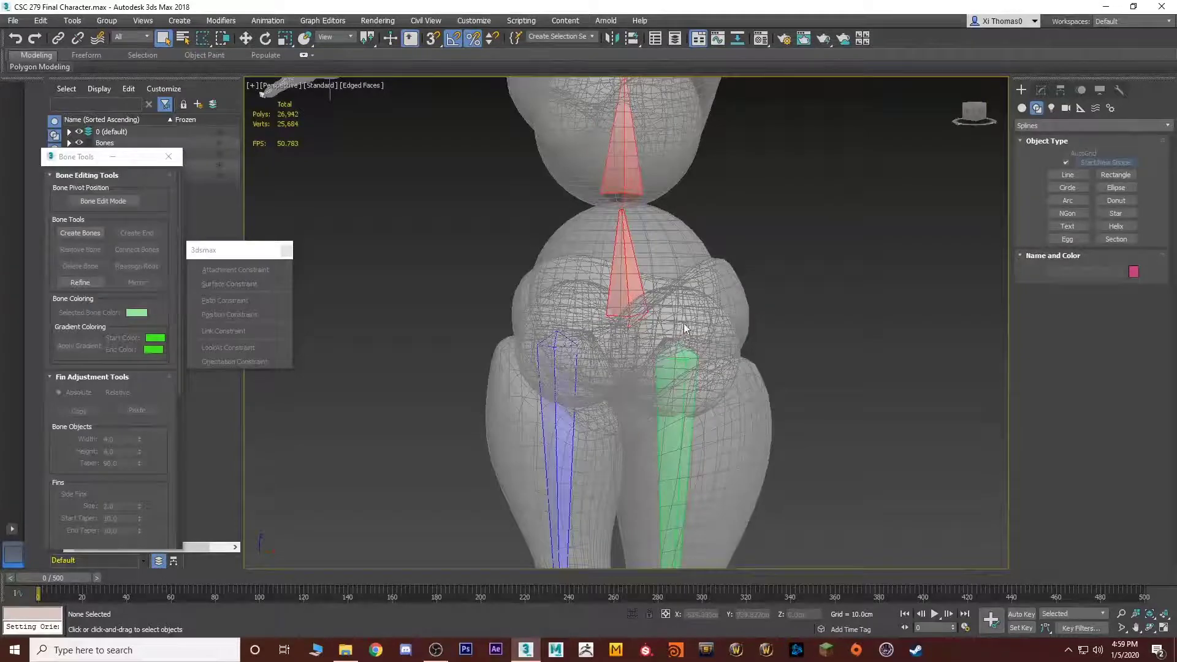
left_click(1070, 187)
scroll(789, 445, "down", 3)
scroll(791, 445, "down", 4)
left_click_drag(733, 455, 814, 454)
Align the circle to the Bn_Root bone's position so it lies horizontally around the hips
scroll(659, 378, "up", 4)
key("w")
middle_click_drag(659, 378, 704, 257, "alt")
middle_click_drag(705, 258, 744, 496)
scroll(730, 350, "up", 2)
key("alt+a")
left_click(713, 237)
middle_click_drag(735, 288, 718, 361, "alt")
Create a point helper displayed as a box with a size of 10 cm beside the hips
left_click(1060, 90)
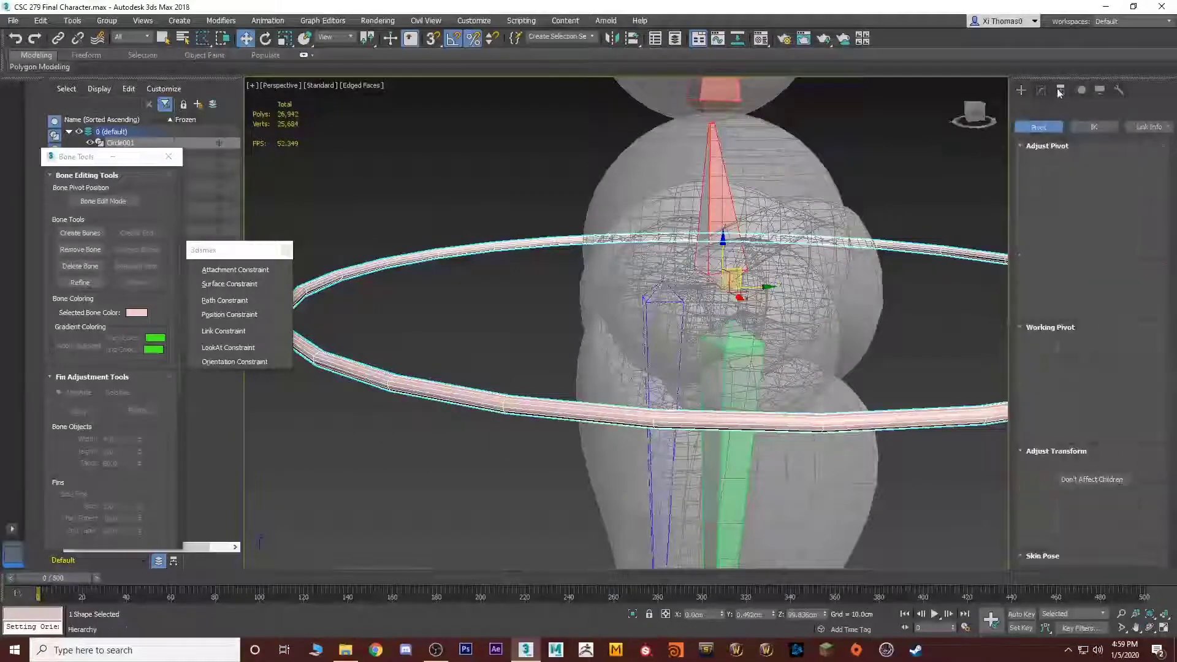
left_click(1021, 90)
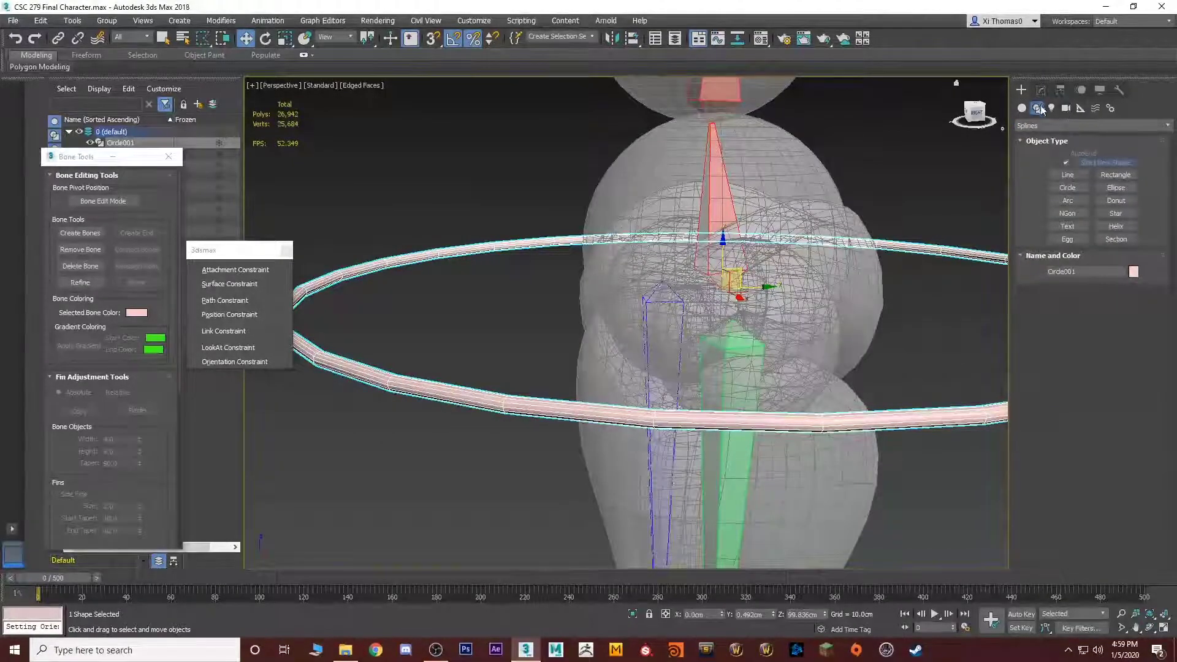
left_click(1081, 109)
left_click(1067, 204)
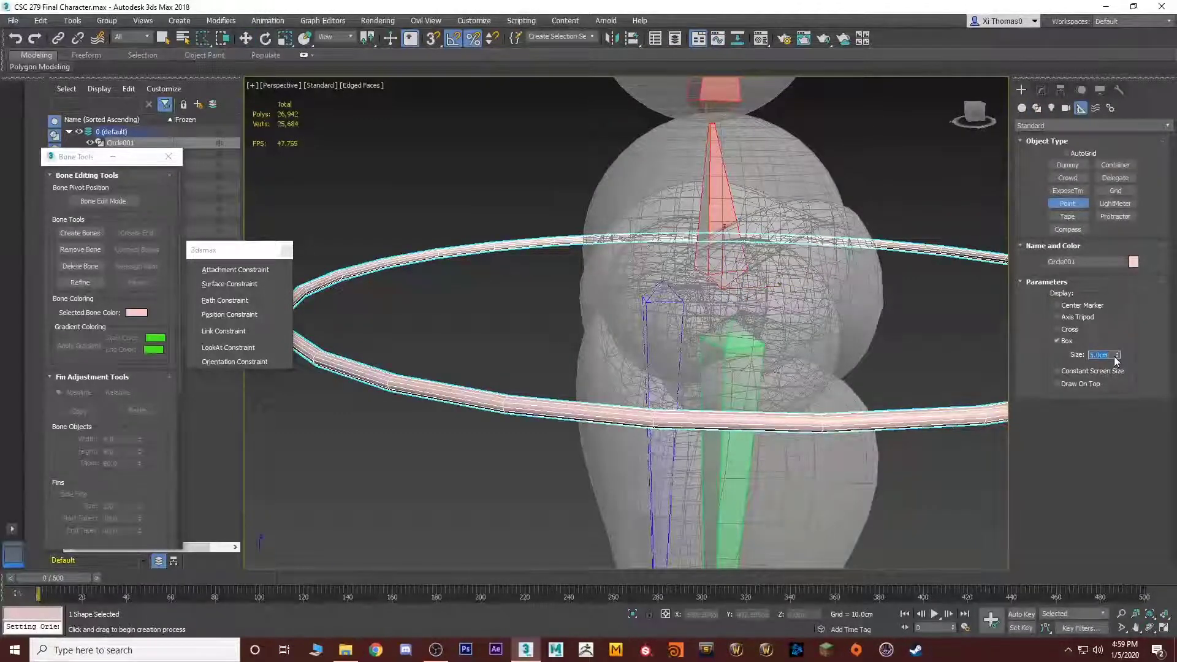
left_click(951, 235)
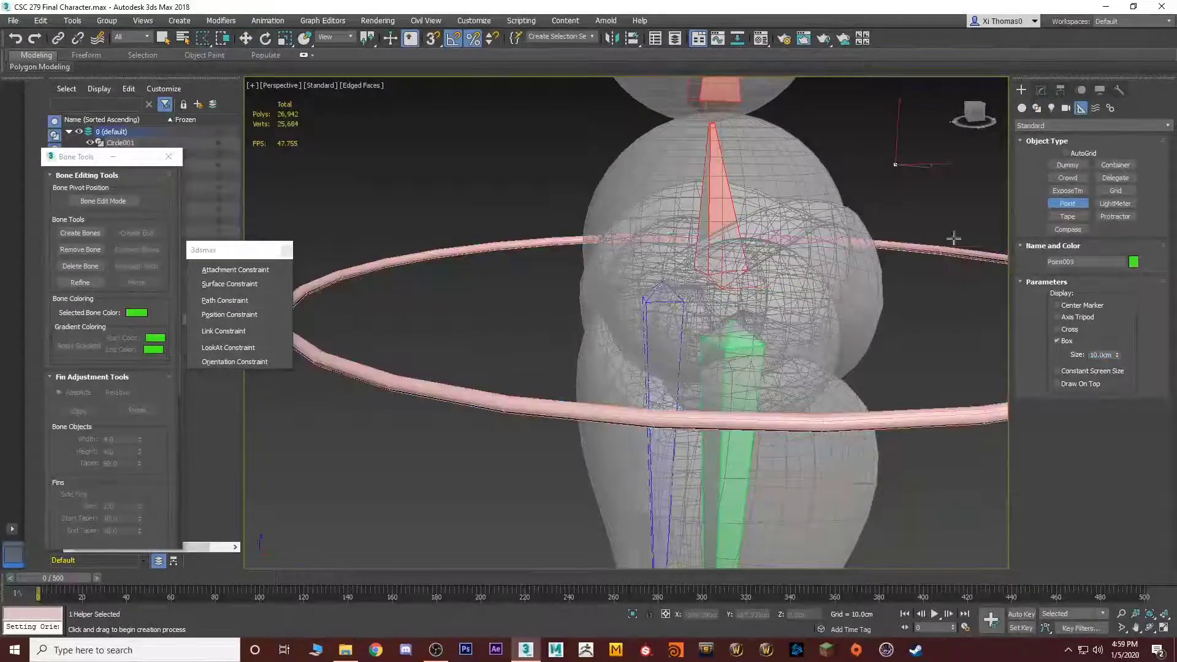
Align the new point helper to the Bn_Root bone, matching its pivot position and its X, Y and Z orientation
middle_click_drag(954, 239, 840, 242)
scroll(816, 275, "up", 10)
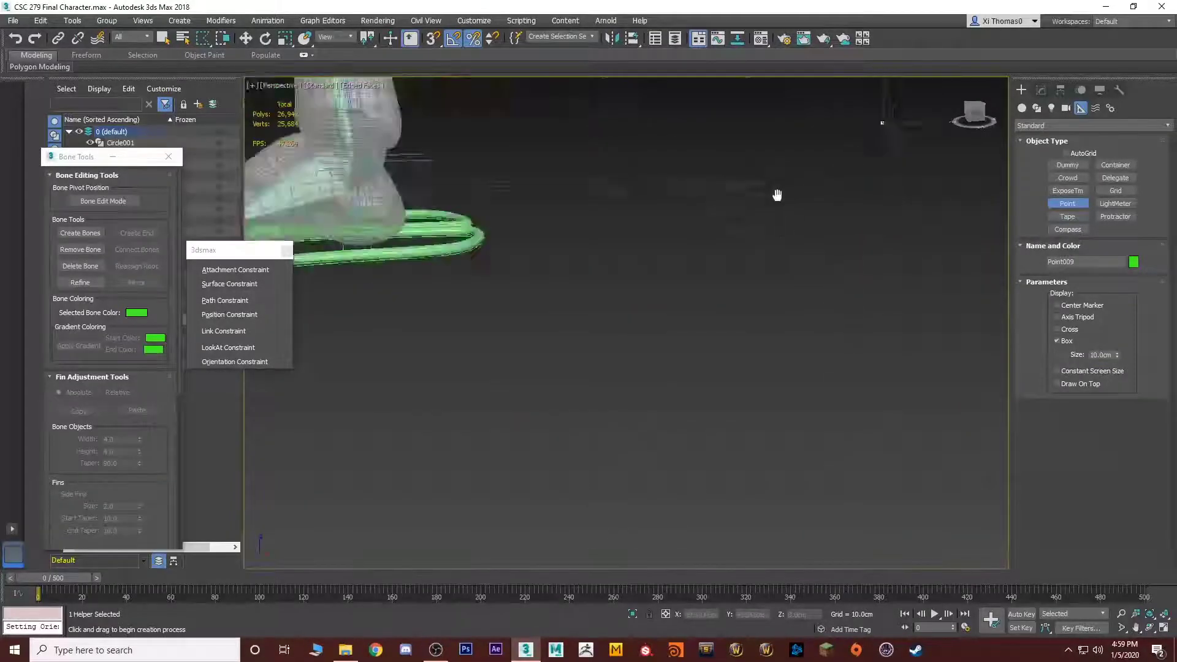
key("shift+a")
left_click(683, 352)
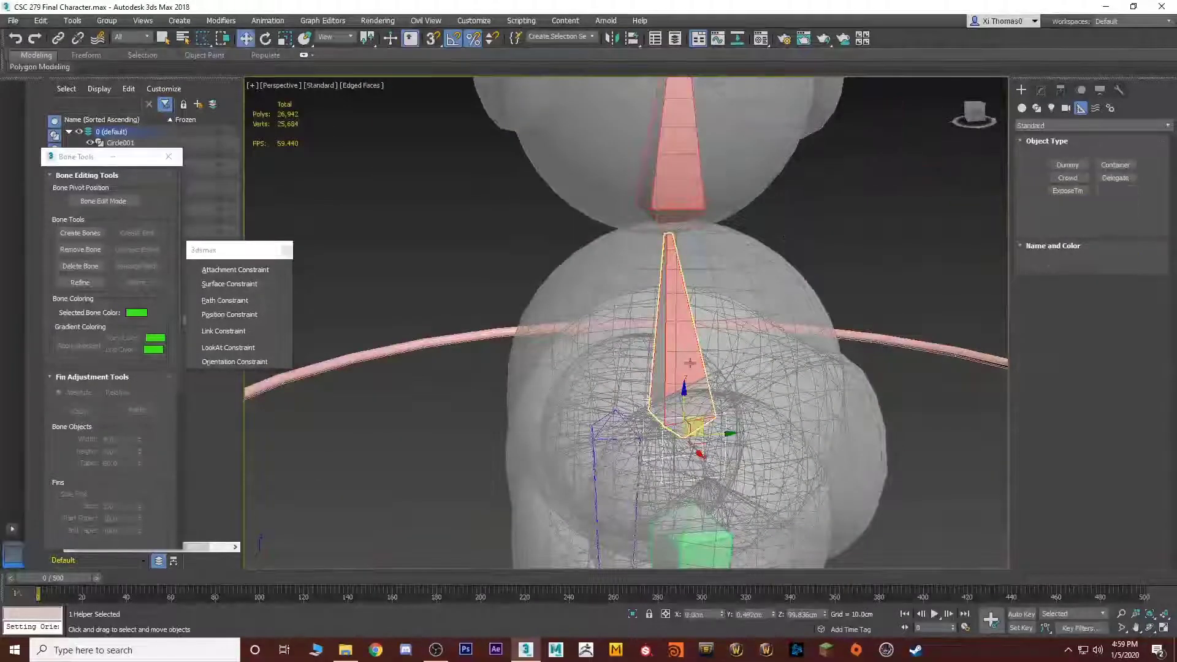
middle_click_drag(711, 424, 680, 281, "alt")
left_click(681, 282)
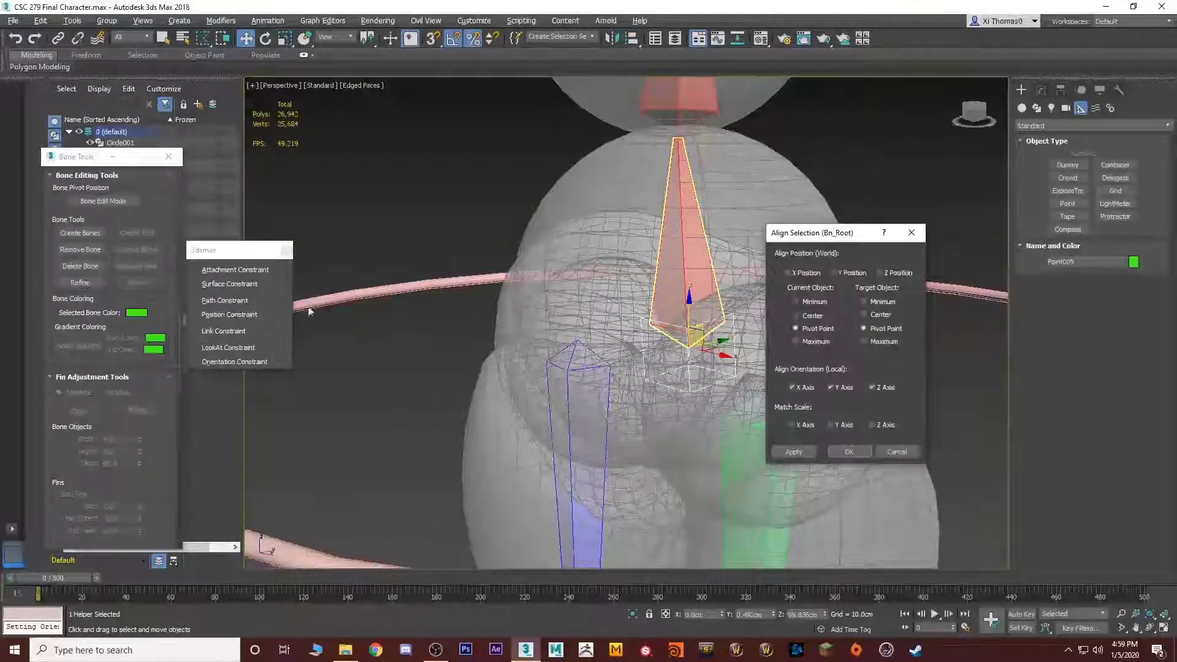
left_click(847, 454)
middle_click_drag(775, 391, 690, 329, "alt")
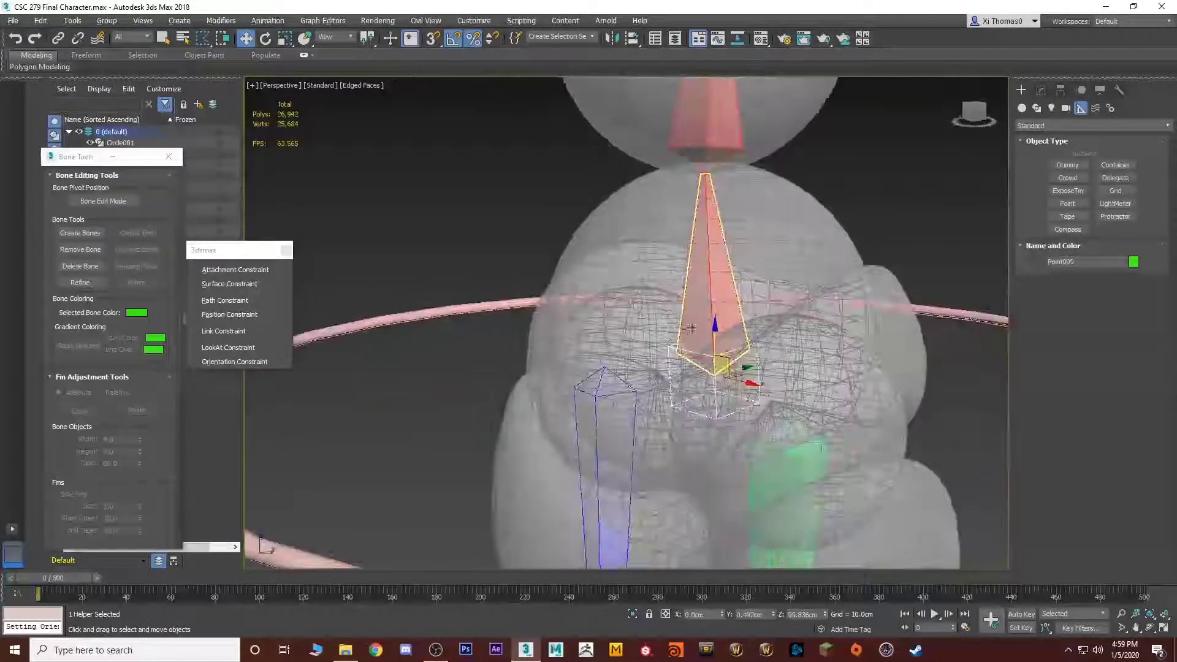
Compare the rotation axes of the Bn_Root bone, the first spine bone and the pelvis point helper
left_click(690, 328)
scroll(711, 326, "down", 5)
key("e")
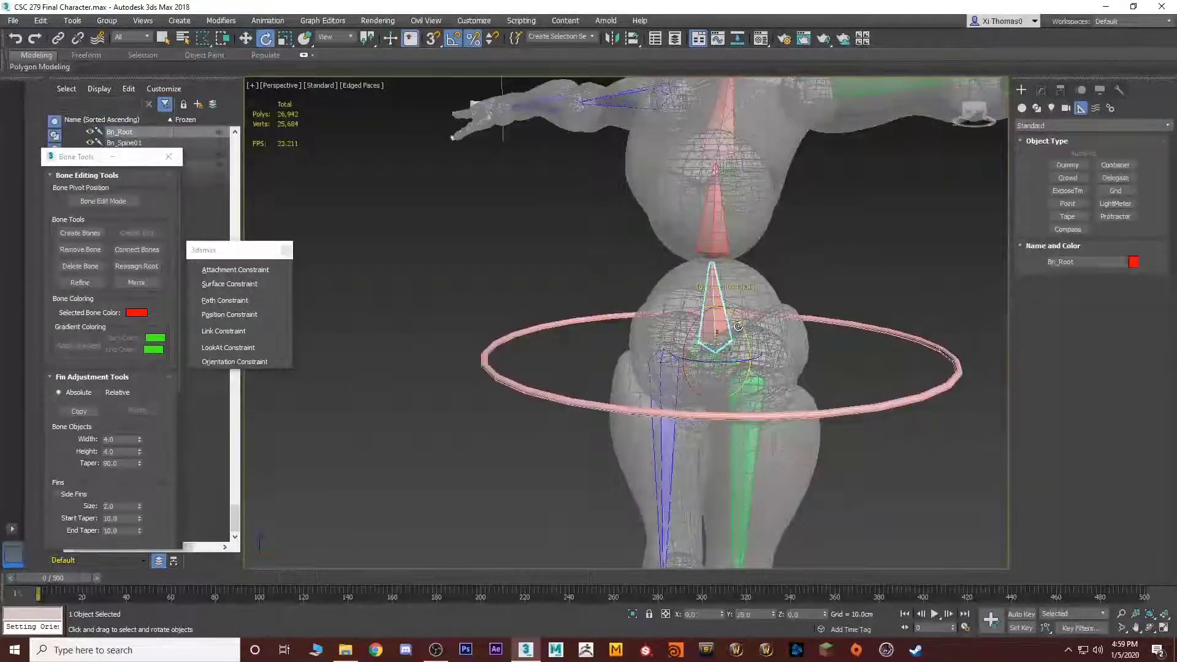
left_click(721, 366)
scroll(722, 366, "up", 5)
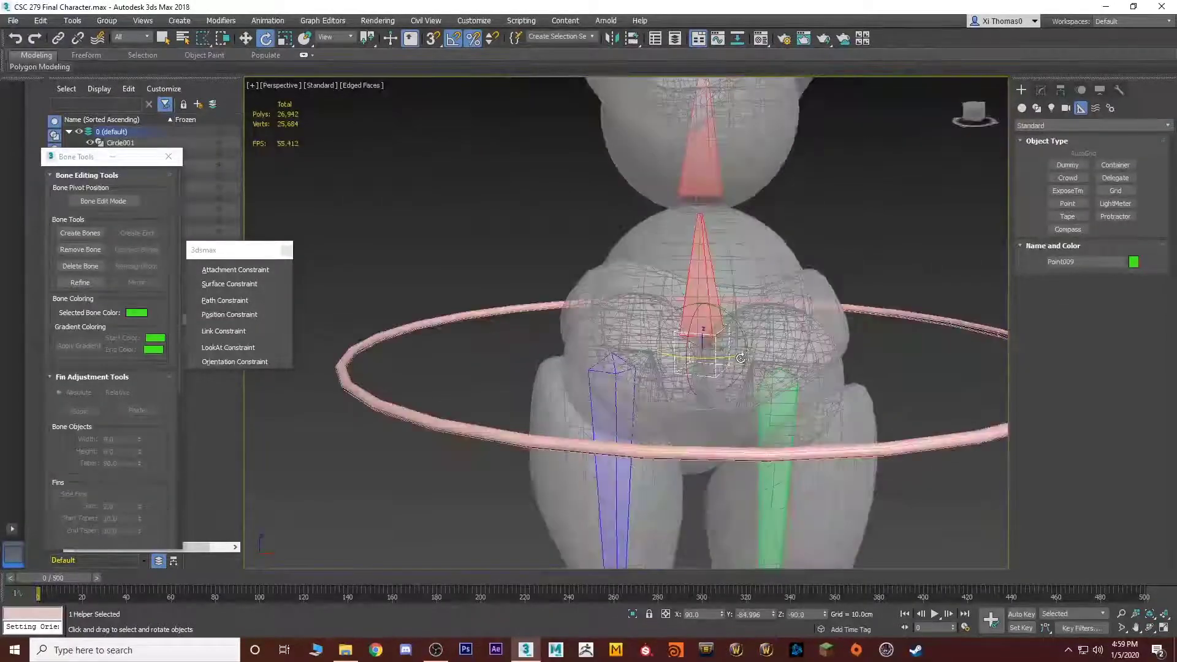
middle_click_drag(692, 238, 696, 356)
left_click(726, 225)
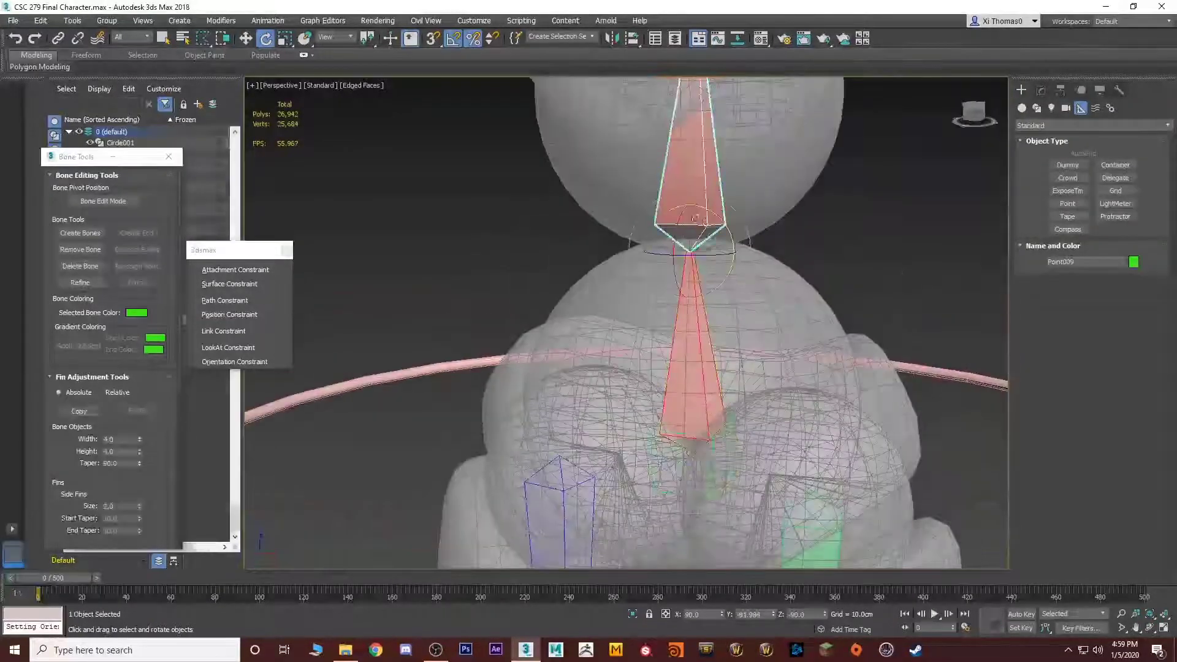
left_click(694, 457)
scroll(731, 341, "down", 3)
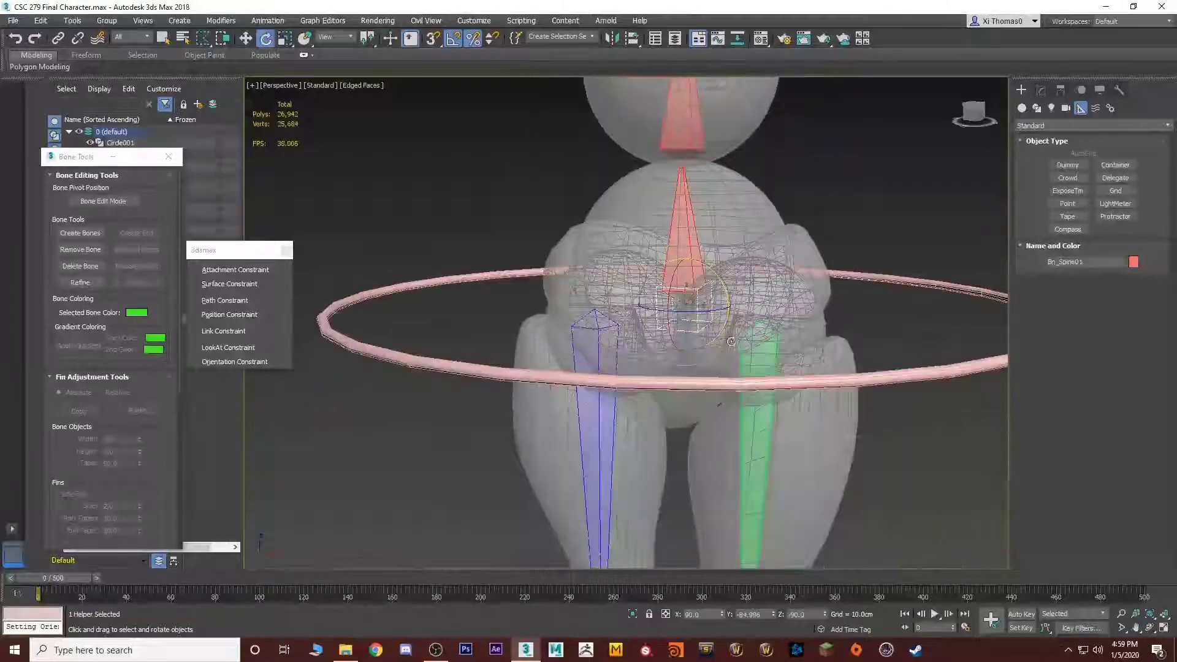
left_click(675, 224)
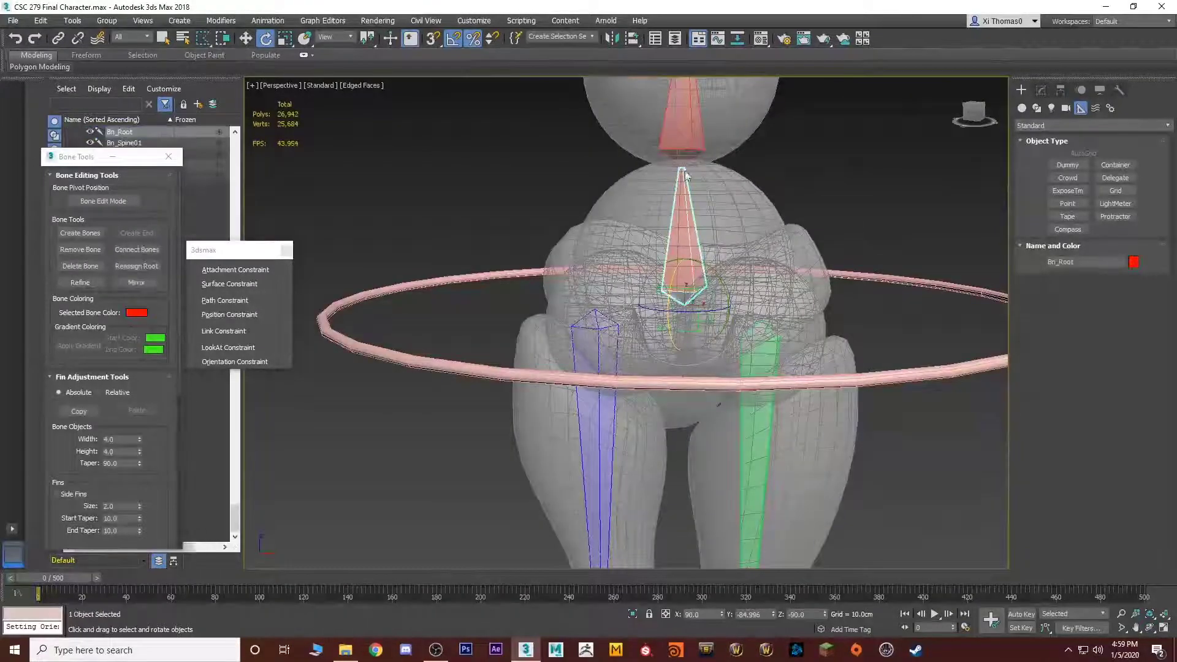
left_click_drag(674, 305, 641, 290)
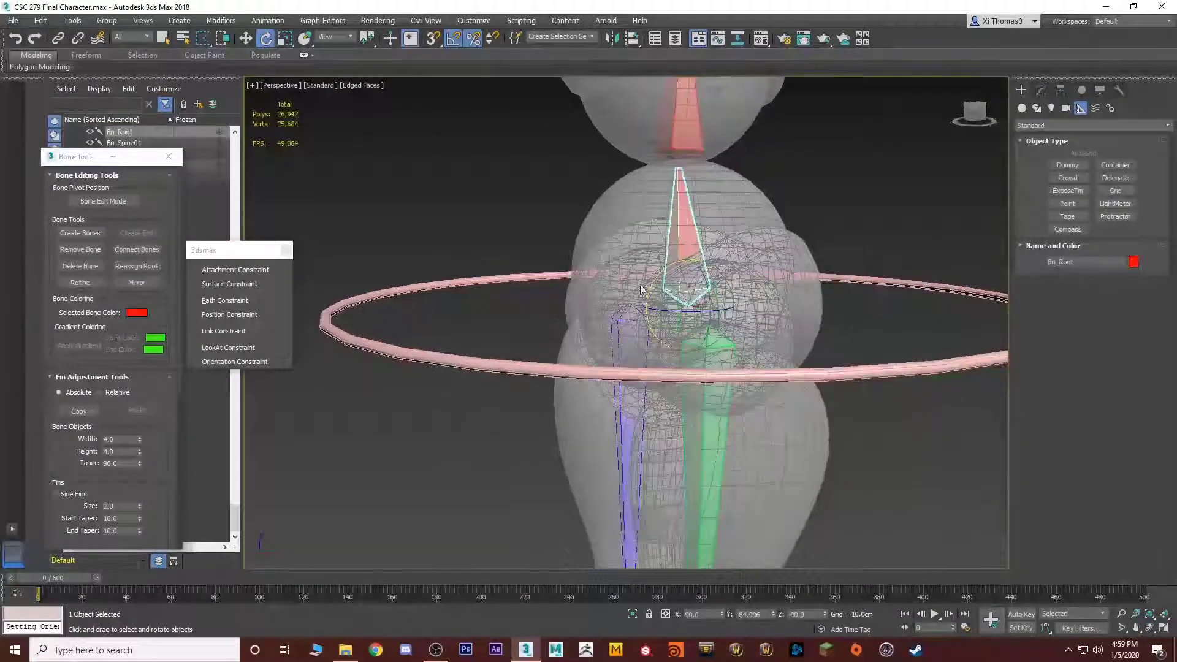
scroll(641, 298, "up", 3)
left_click(678, 273)
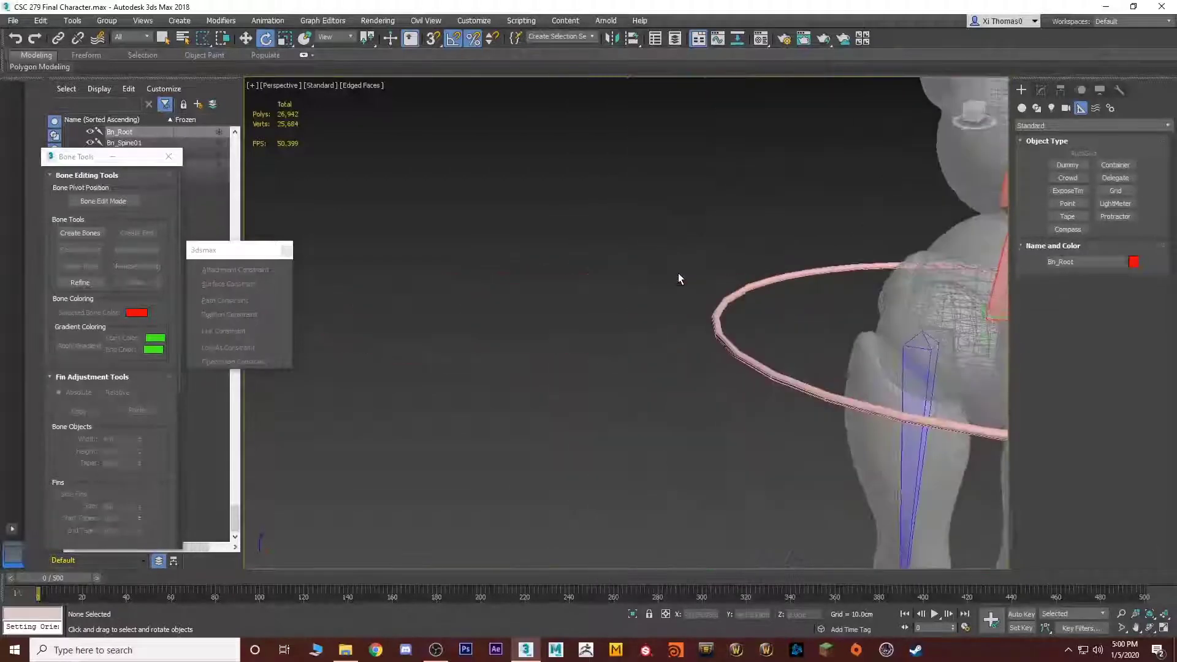
Delete the targetless Position Constraint layer from the Bn_Root bone's position list
middle_click_drag(678, 274, 549, 259)
scroll(548, 260, "down", 4)
left_click(681, 273)
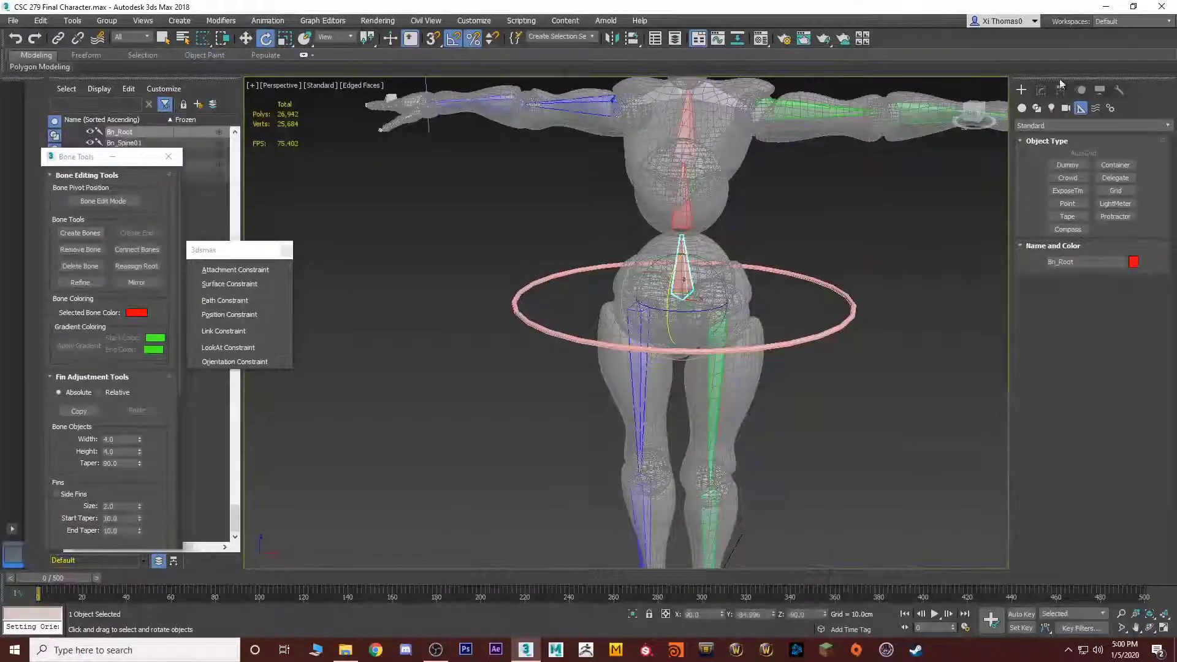
left_click(1060, 90)
left_click(1061, 90)
left_click(1080, 90)
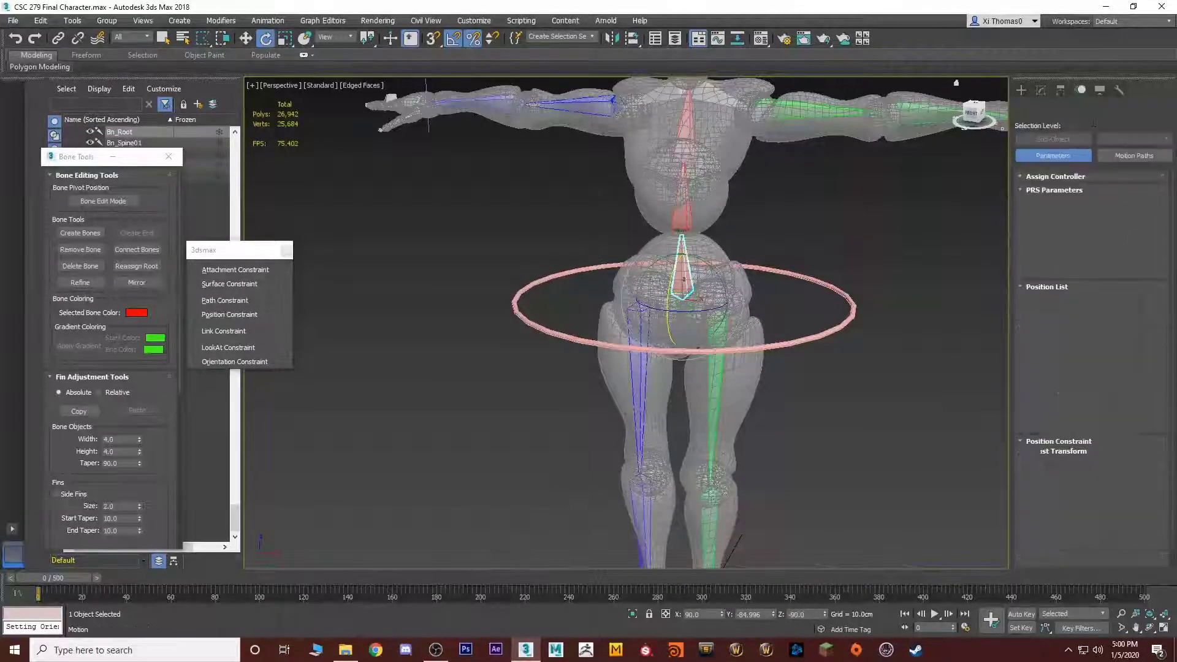
key("z")
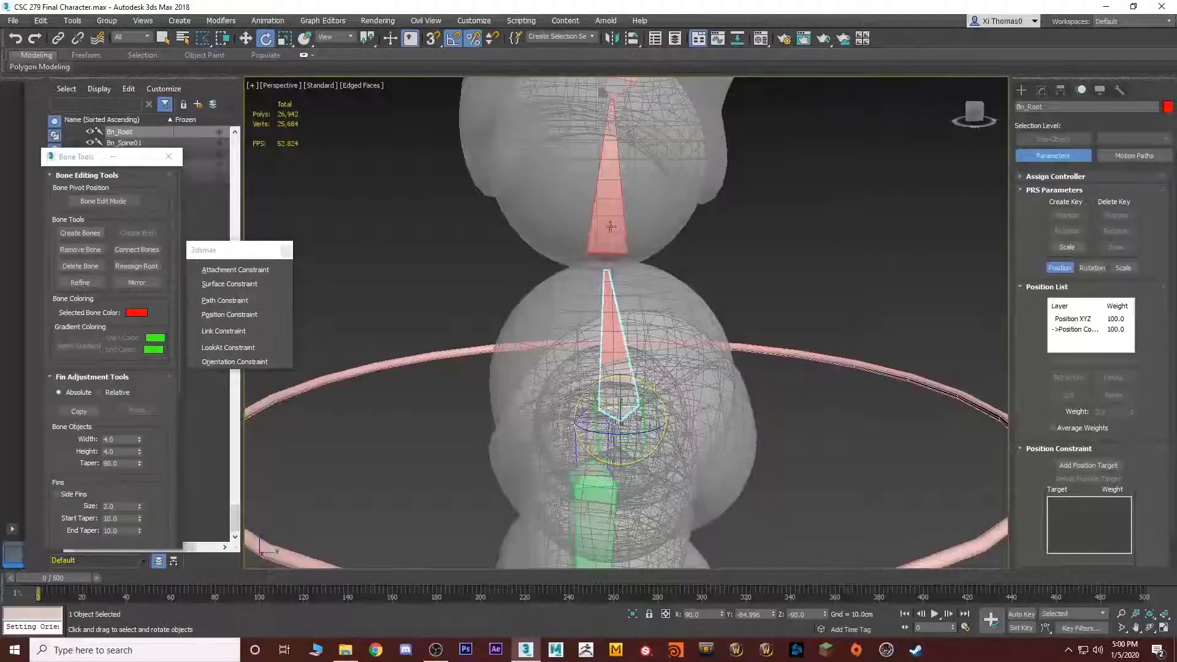
left_click(601, 352)
key("Page_Up")
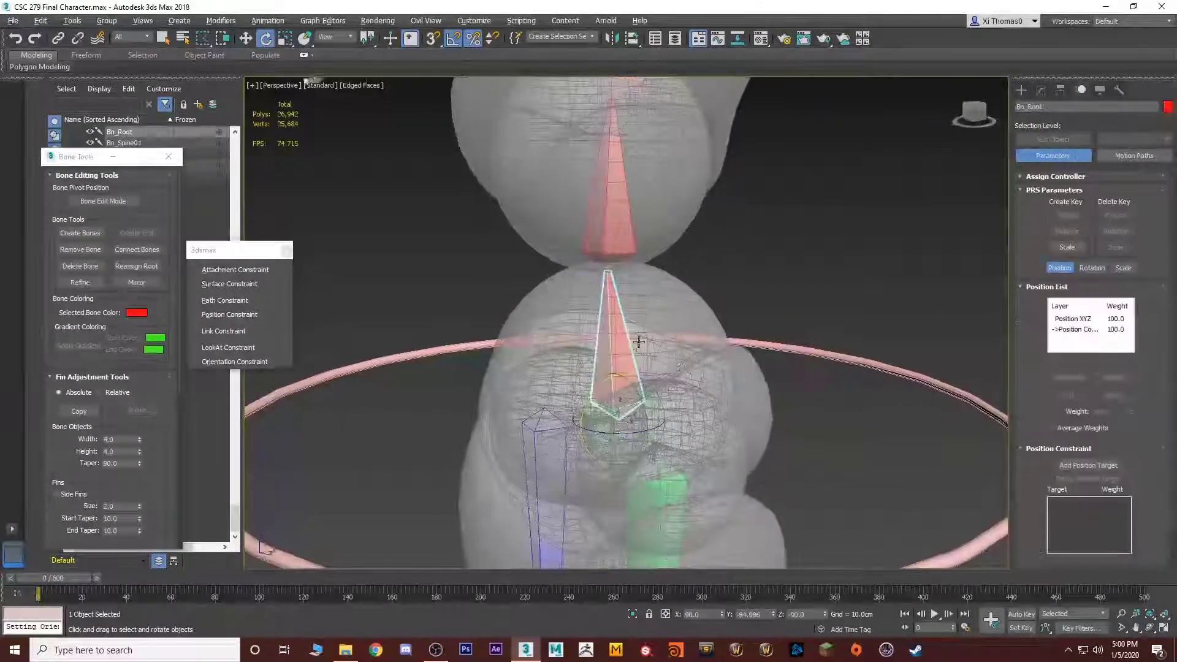
middle_click_drag(643, 294, 662, 250, "alt")
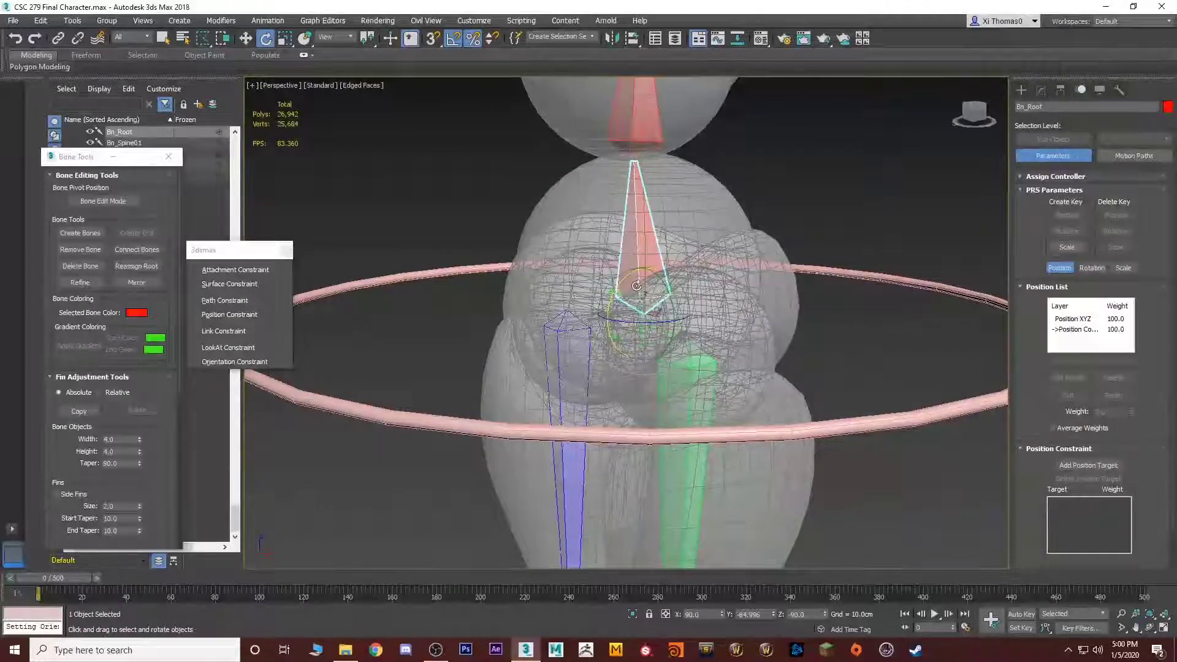
left_click(1077, 330)
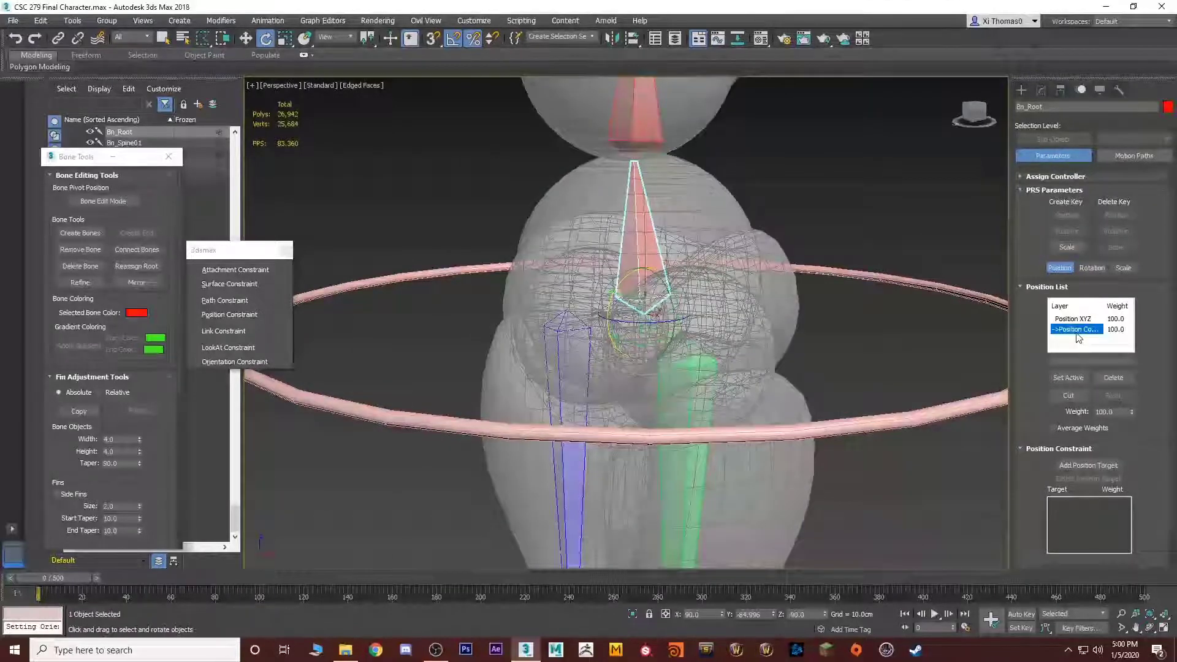
left_click(1115, 378)
Try deleting the Position XYZ layer from the Bn_Root bone as well, and undo the deletion
left_click(1075, 323)
left_click(1120, 377)
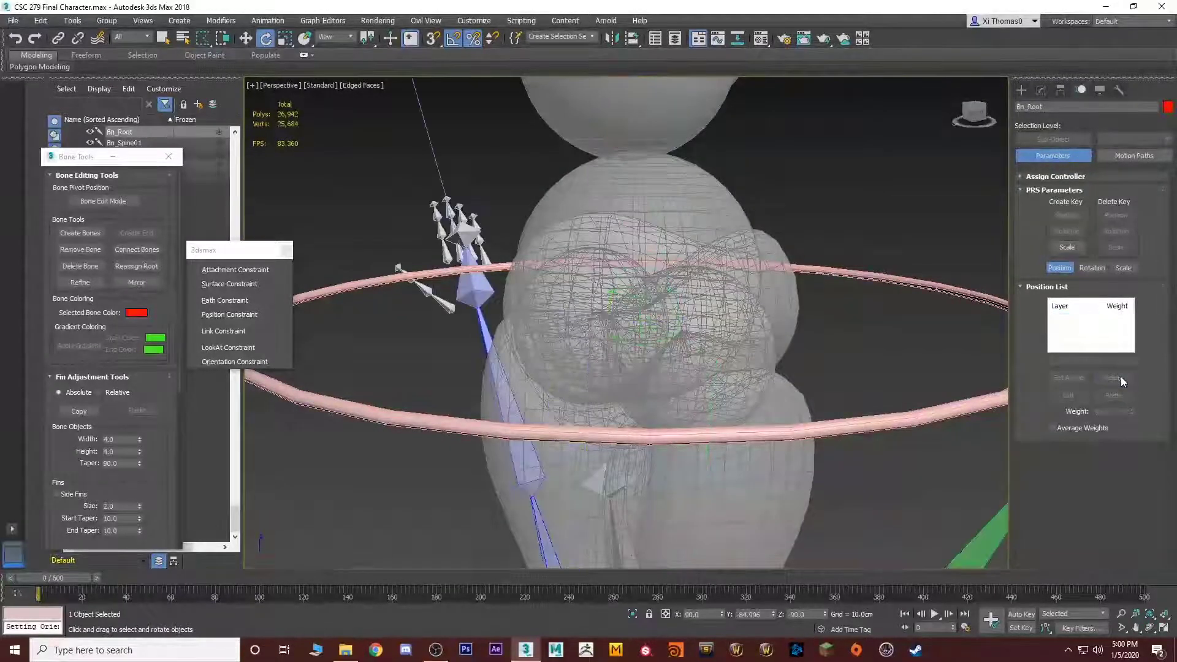
key("ctrl+z")
Apply a Position Constraint to the Bn_Root bone, using the box-shaped point helper at the pelvis as its target
middle_click_drag(820, 285, 807, 347, "alt")
key("q")
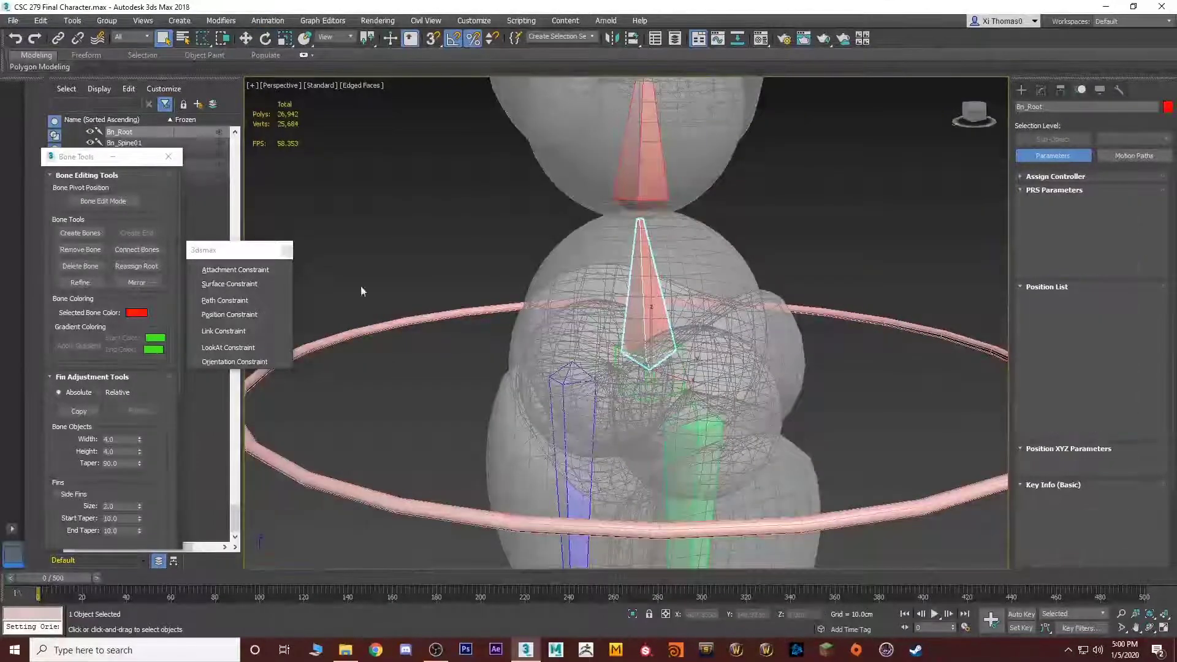
left_click(229, 314)
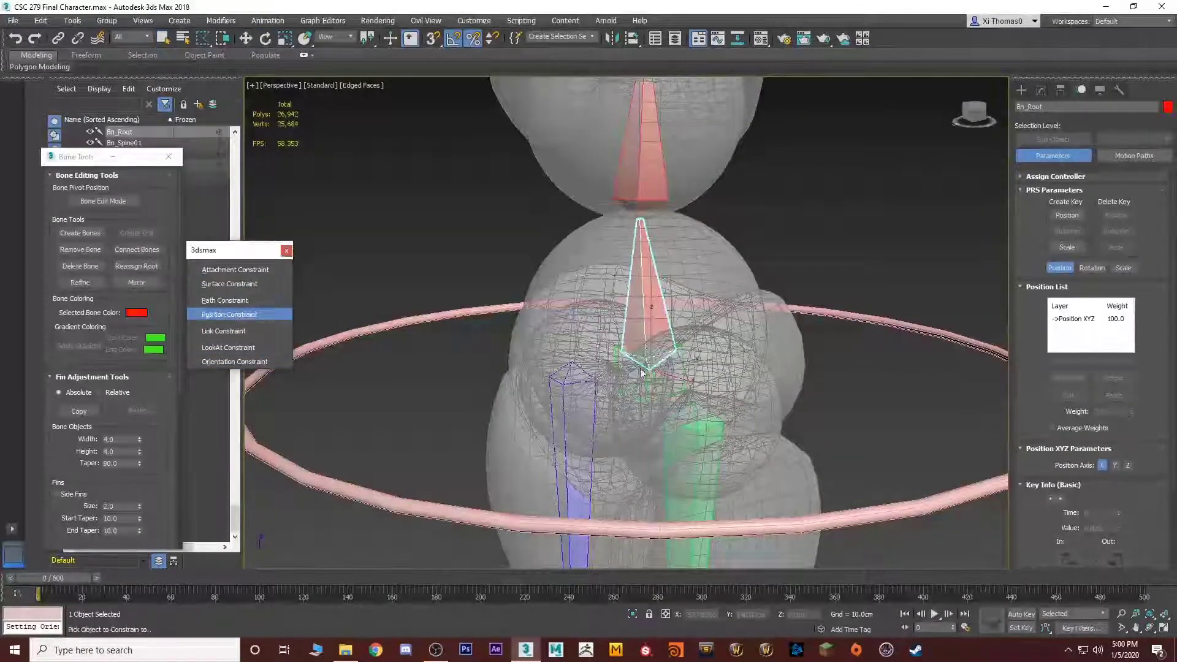
left_click(684, 362)
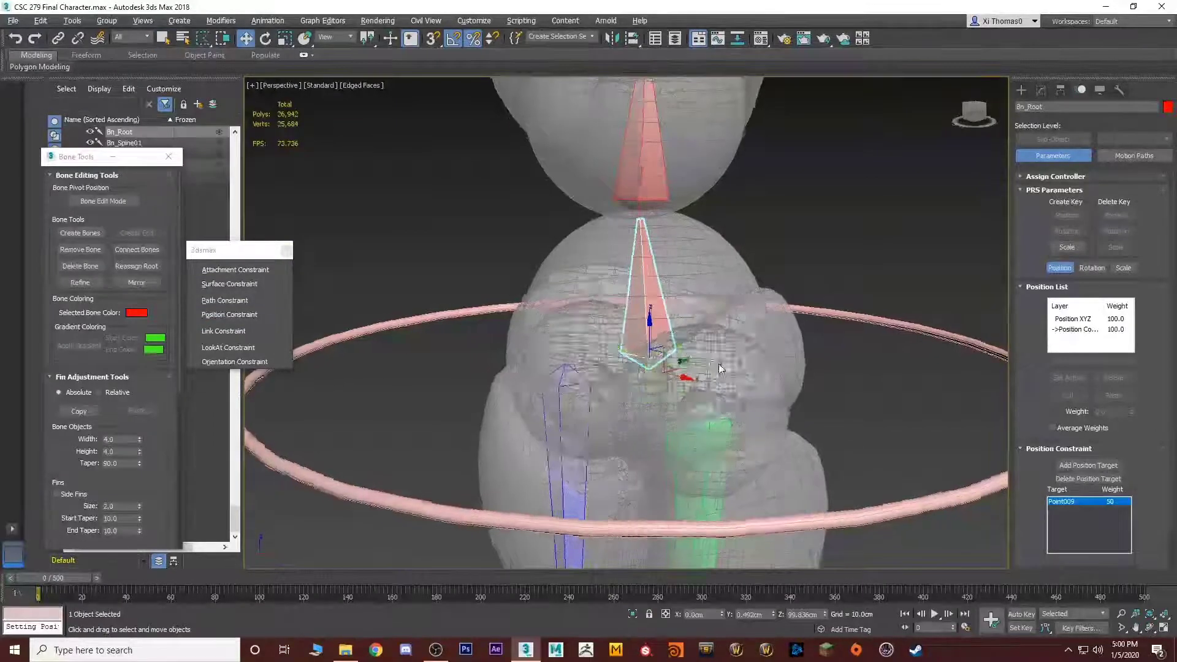
Link the pelvis point helper to the circle control around the hips so the circle becomes its parent
left_click(680, 364)
scroll(684, 361, "down", 3)
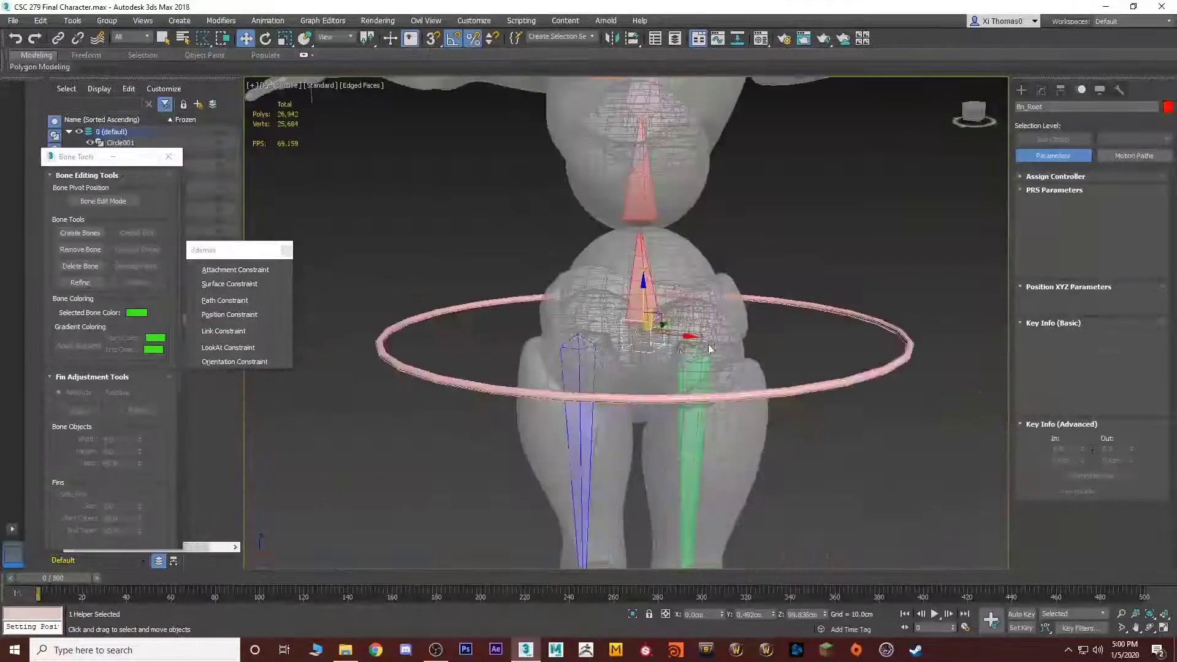
left_click(61, 38)
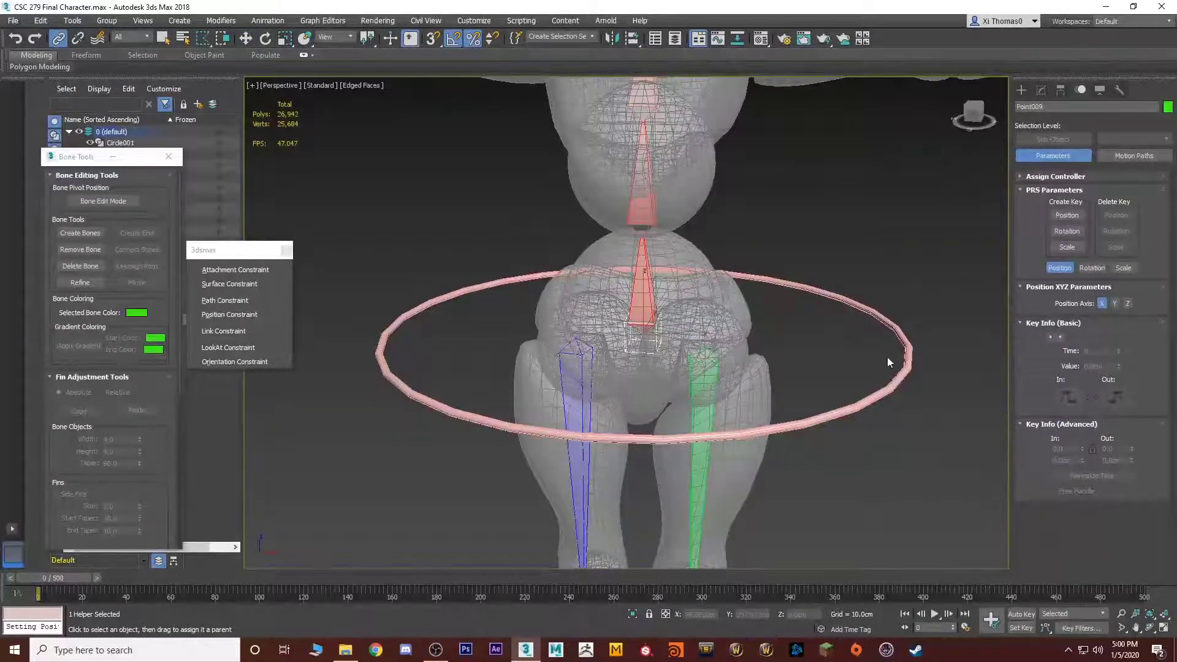
left_click_drag(888, 357, 910, 367)
key("q")
Test the circle control by selecting it and trying a rotation around the hips
middle_click_drag(933, 399, 729, 348, "alt")
left_click(855, 333)
scroll(796, 343, "down", 5)
key("e")
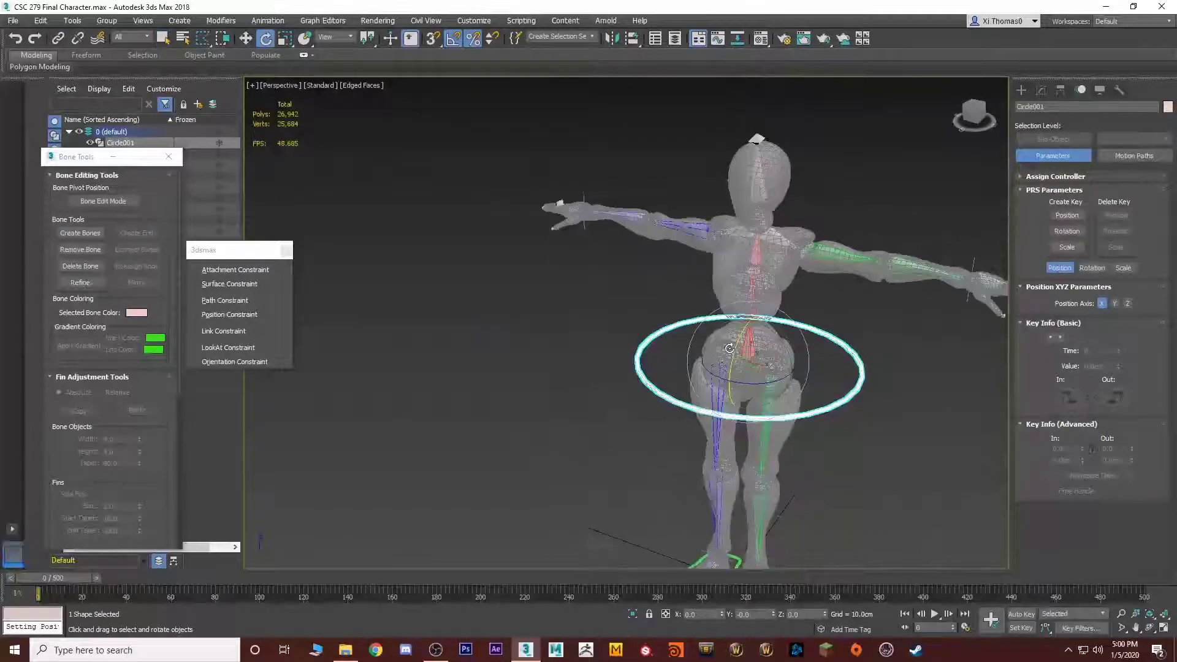
left_click_drag(729, 348, 770, 366)
key("w")
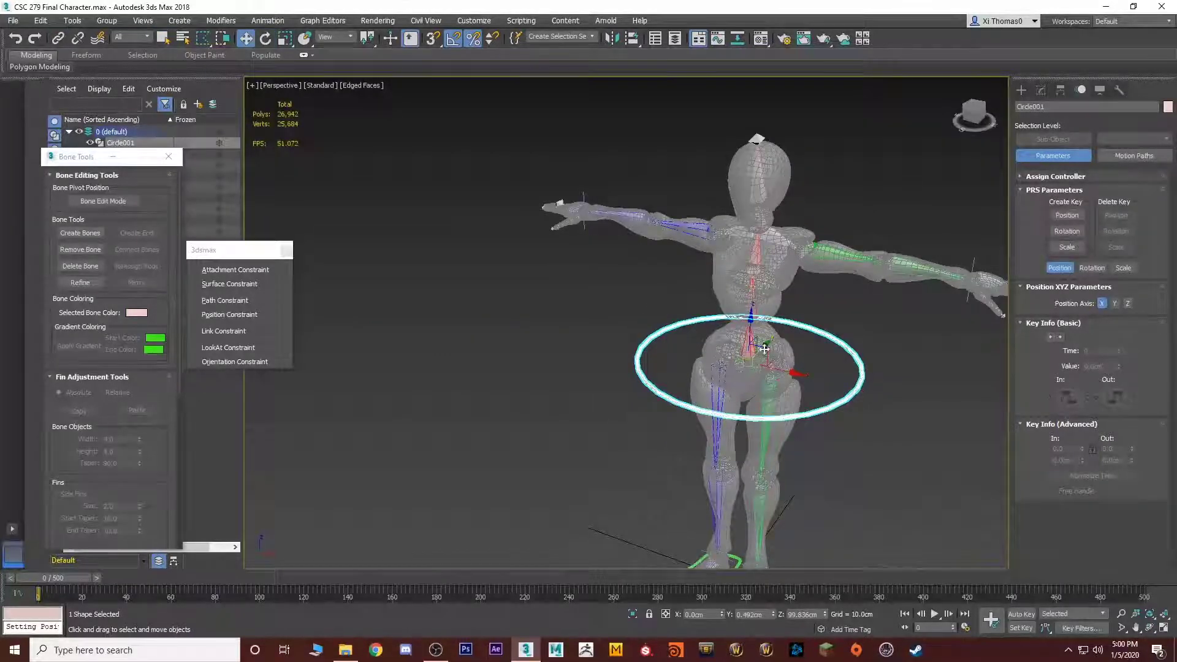
Select the Bn_Spine01 bone and examine the spine above the hip circle from several angles
middle_click_drag(763, 349, 703, 404, "alt")
scroll(762, 389, "up", 4)
scroll(762, 389, "down", 4)
scroll(706, 311, "down", 3)
scroll(658, 362, "up", 5)
key("q")
left_click(632, 356)
middle_click_drag(709, 344, 673, 392, "alt")
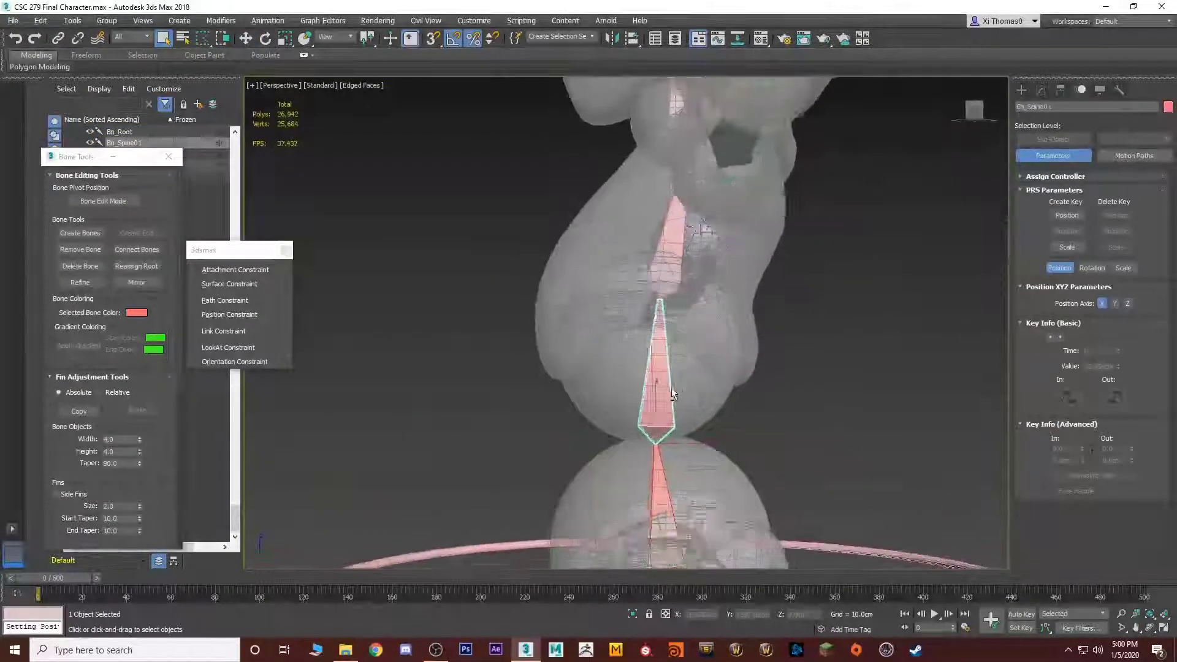
middle_click_drag(752, 429, 723, 366, "alt")
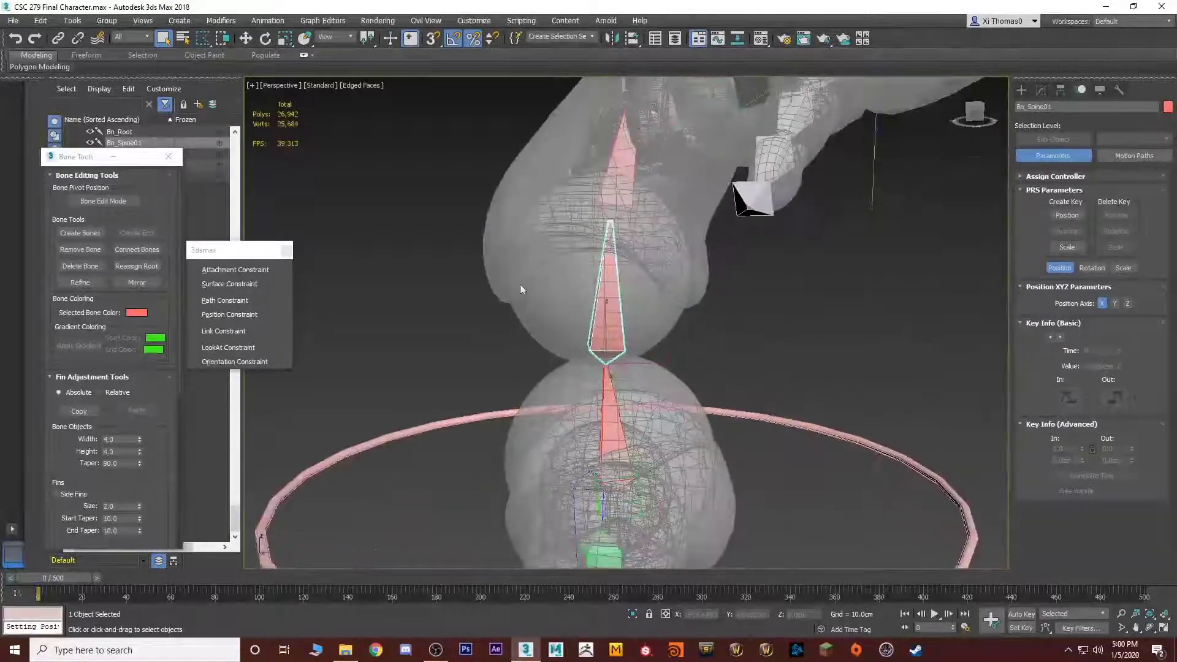
Create a point helper displayed as a box with a size of 10 cm beside the torso
left_click(1040, 90)
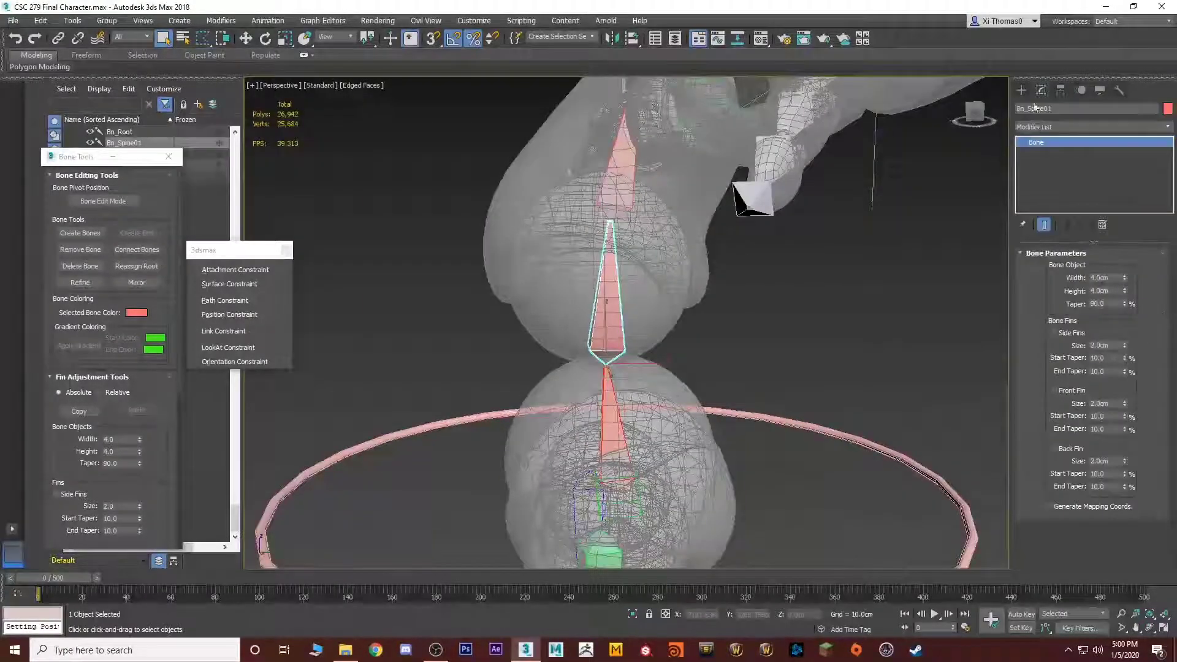
left_click(1021, 90)
left_click(1051, 109)
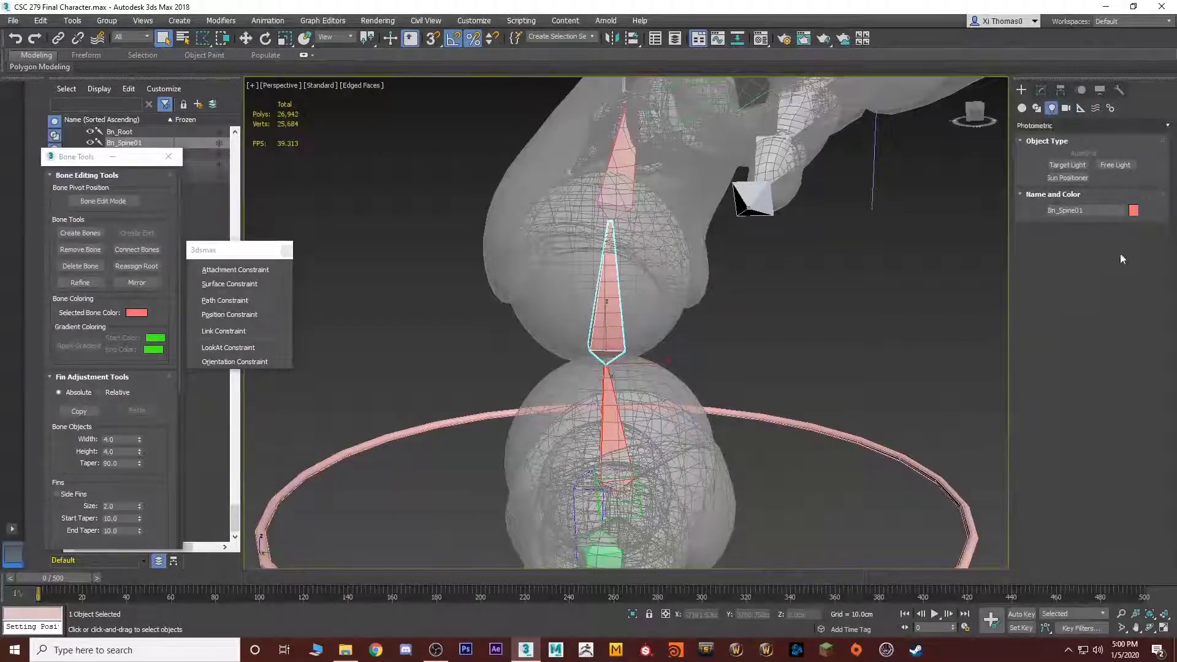
left_click(1038, 108)
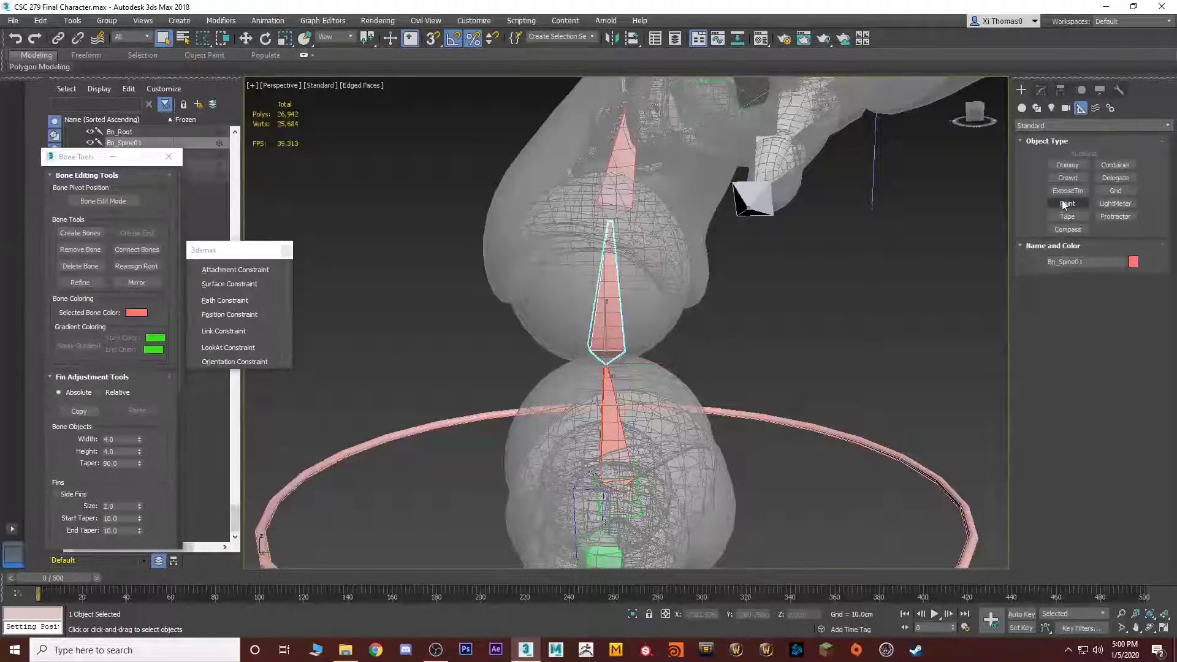
left_click(1067, 204)
left_click(871, 368)
Align the new point helper to the Bn_Spine01 bone's position and orientation at the waist
scroll(827, 391, "up", 3)
scroll(790, 372, "down", 4)
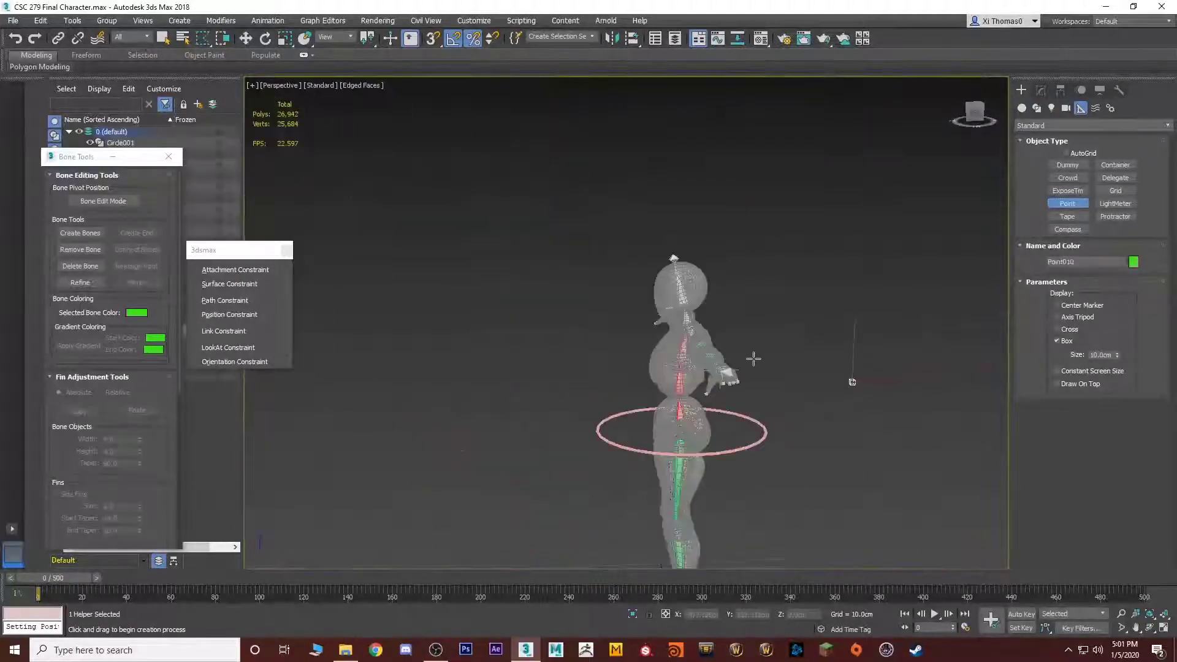
scroll(736, 368, "up", 5)
scroll(674, 392, "down", 2)
middle_click_drag(643, 394, 677, 495)
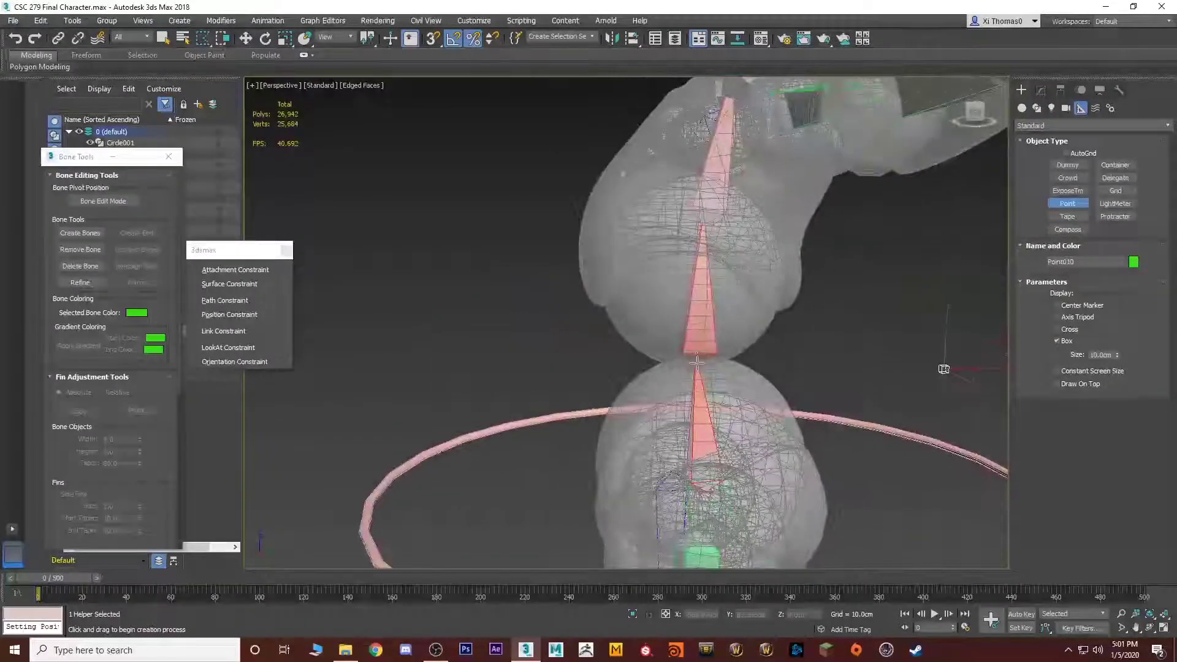
key("shift+a")
left_click(698, 339)
key("w")
middle_click_drag(752, 336, 692, 385)
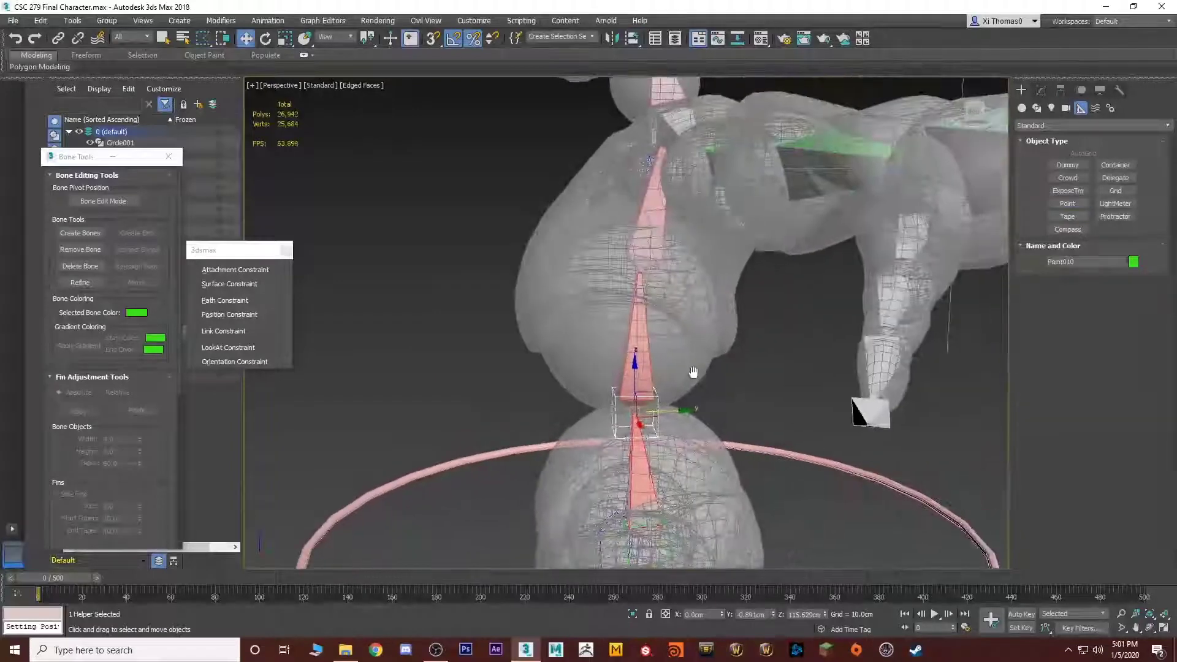
key("alt+a")
left_click(637, 355)
key("Return")
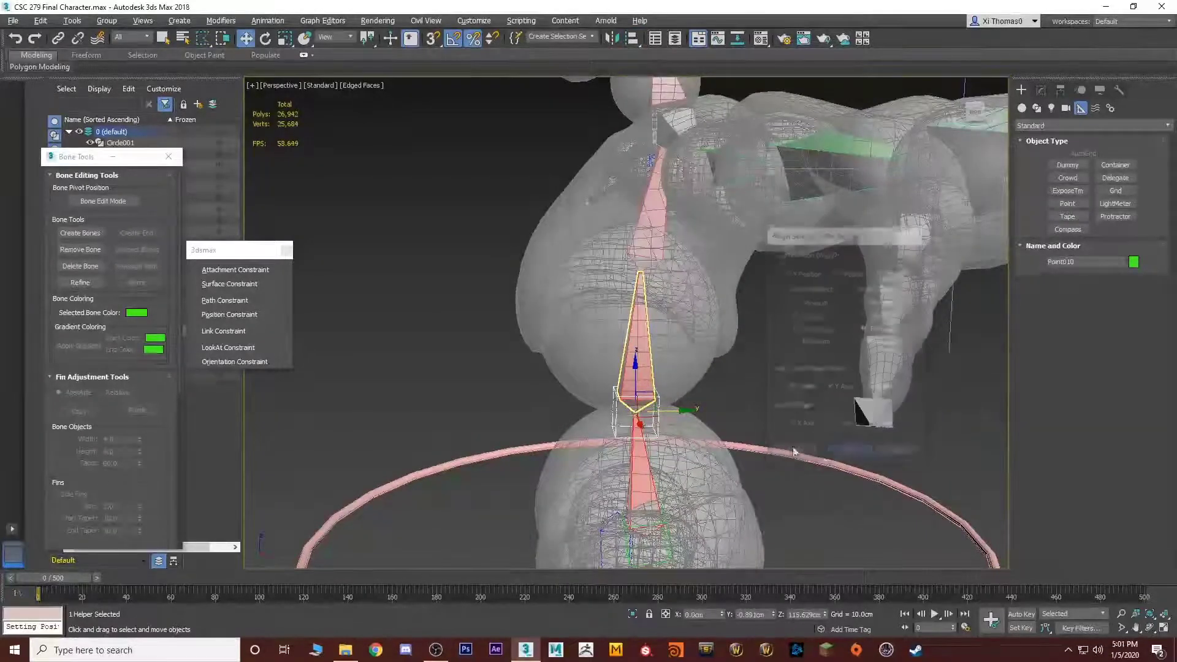
Copy the spine point helper and align the copy to the Bn_Chest bone's pivot position and X, Y and Z orientation
left_click_drag(638, 409, 674, 387)
left_click_drag(720, 356, 790, 315, "shift")
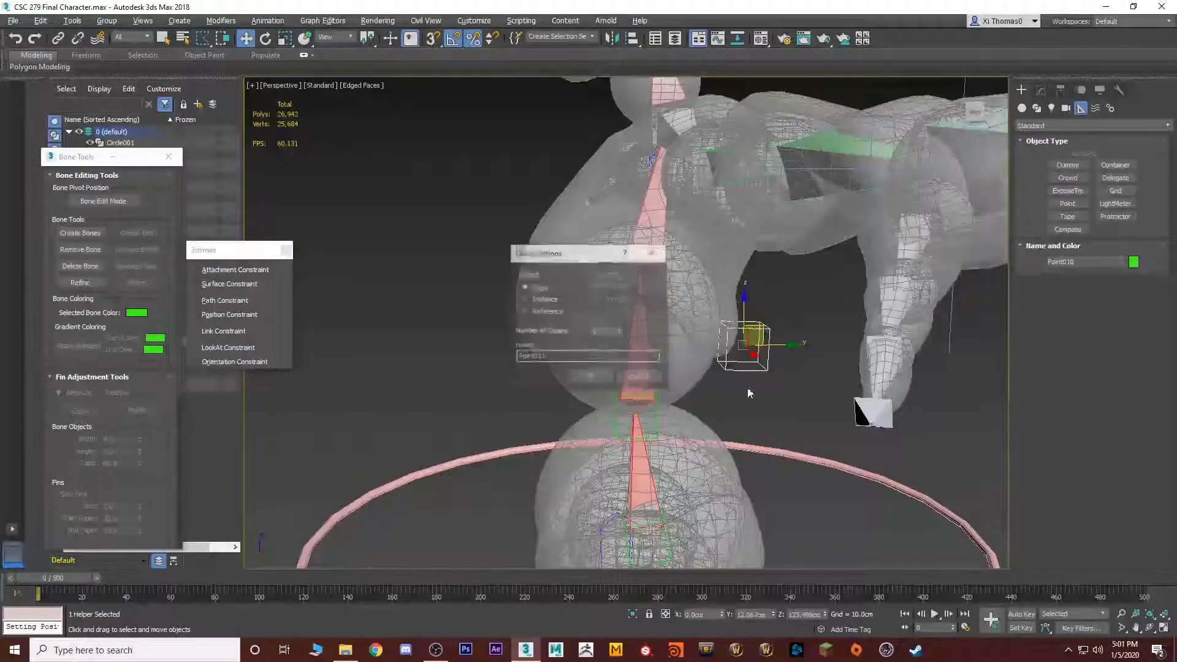
left_click(594, 377)
key("alt+a")
left_click(652, 242)
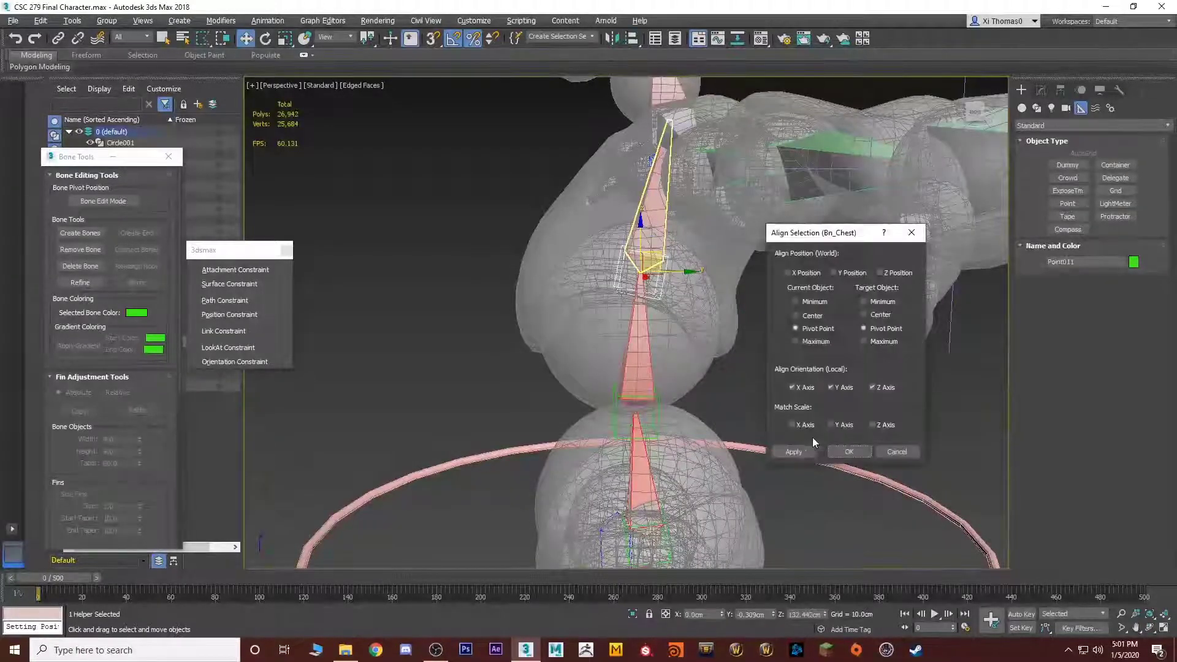
left_click(849, 451)
Create a sphere with a radius of about 2.2 cm in the Left view, in front of the lower chest
middle_click_drag(726, 412, 681, 379, "alt")
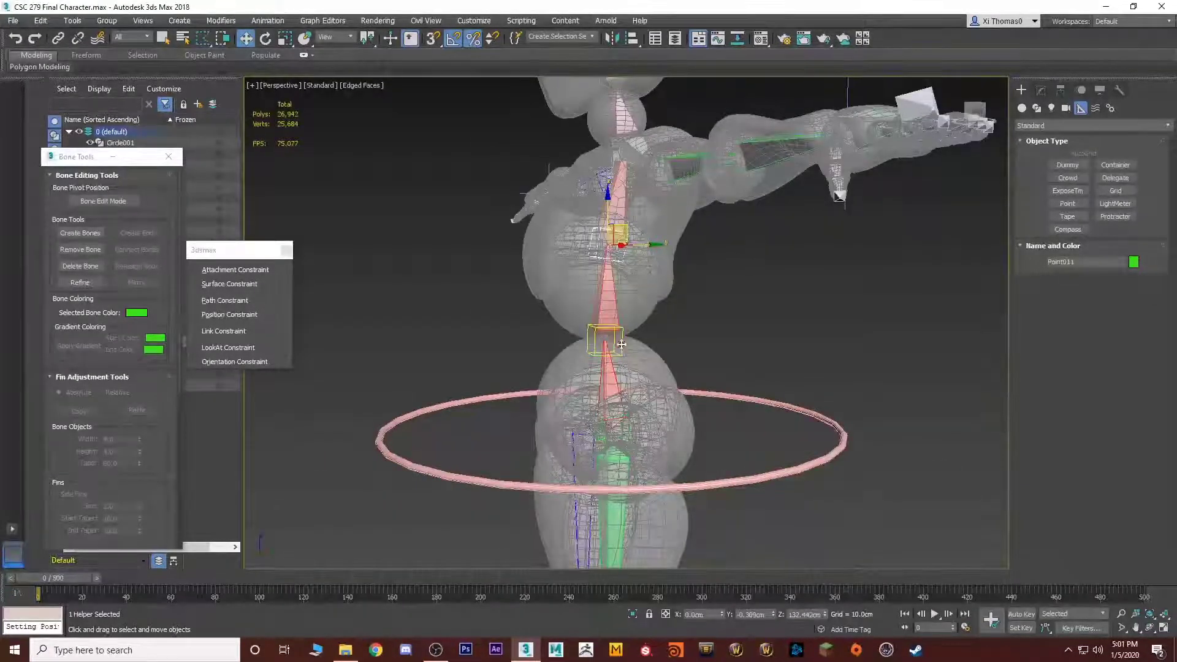
left_click(662, 400)
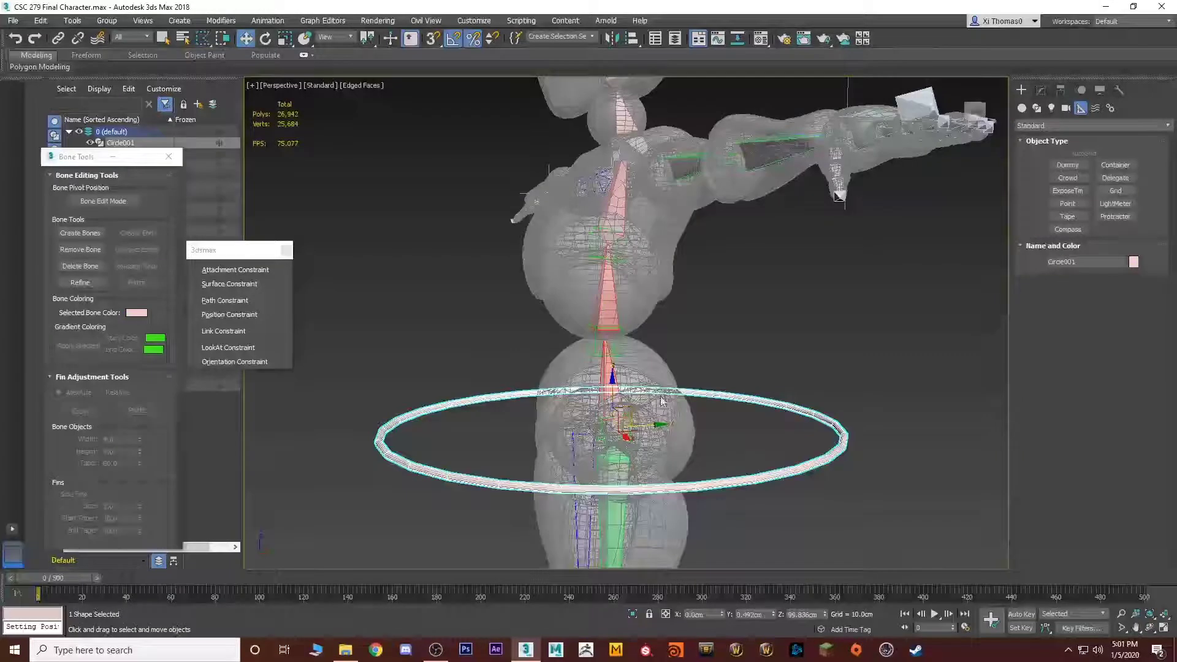
left_click(1037, 107)
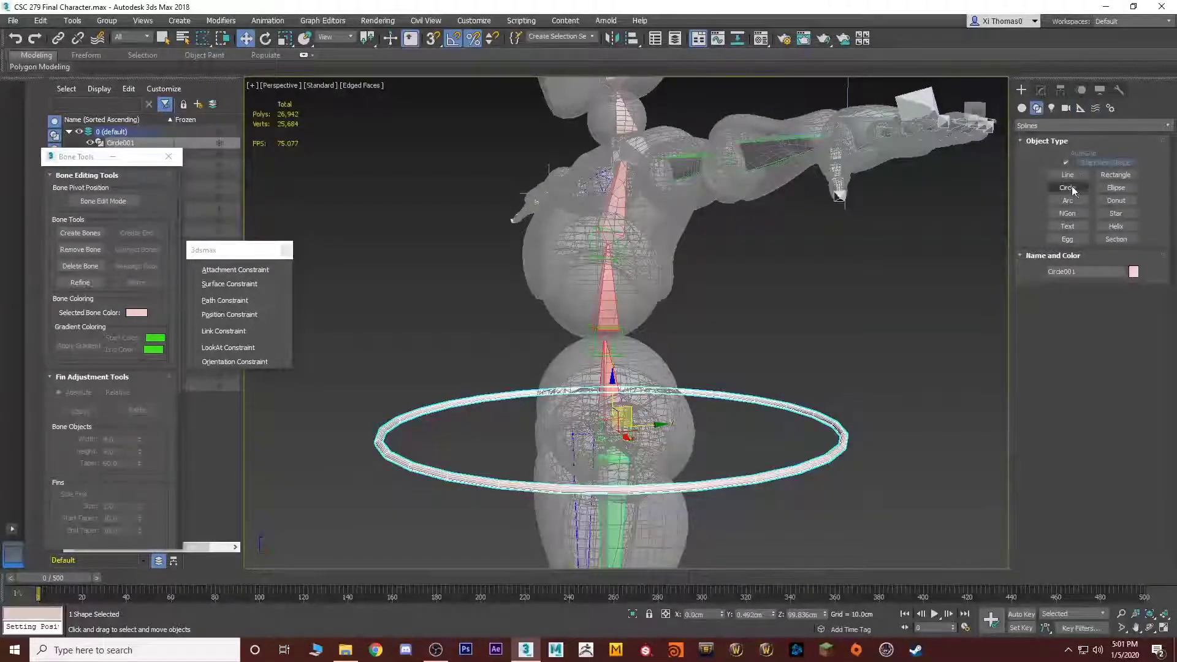
left_click(1021, 108)
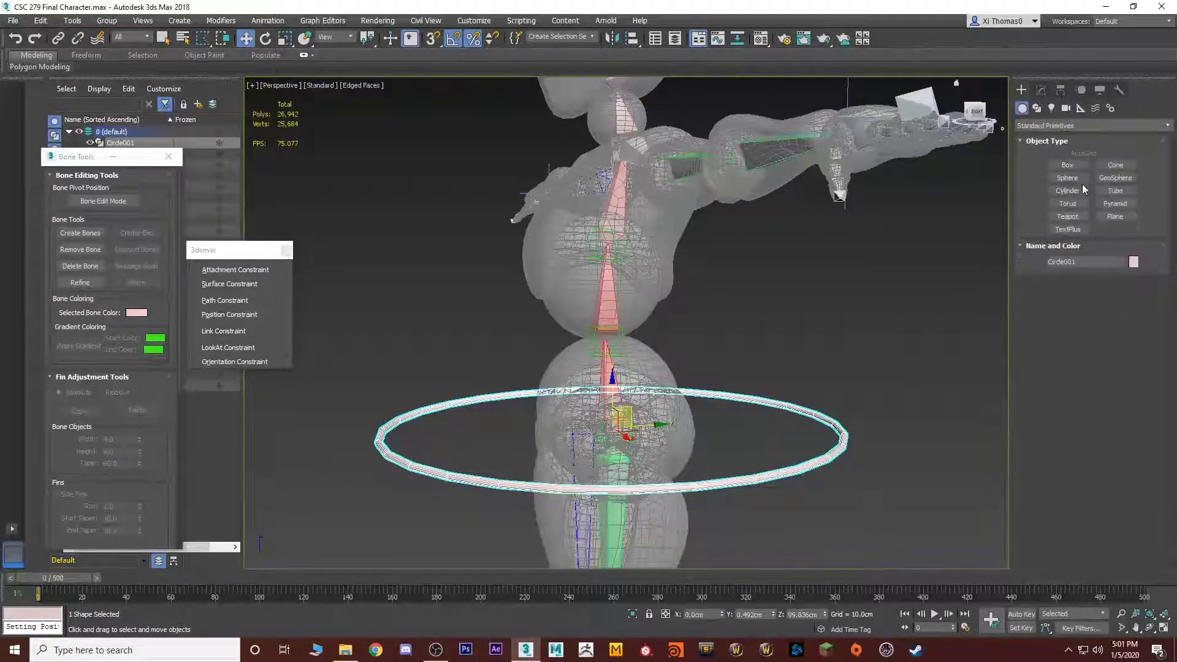
left_click(1067, 178)
key("alt+w")
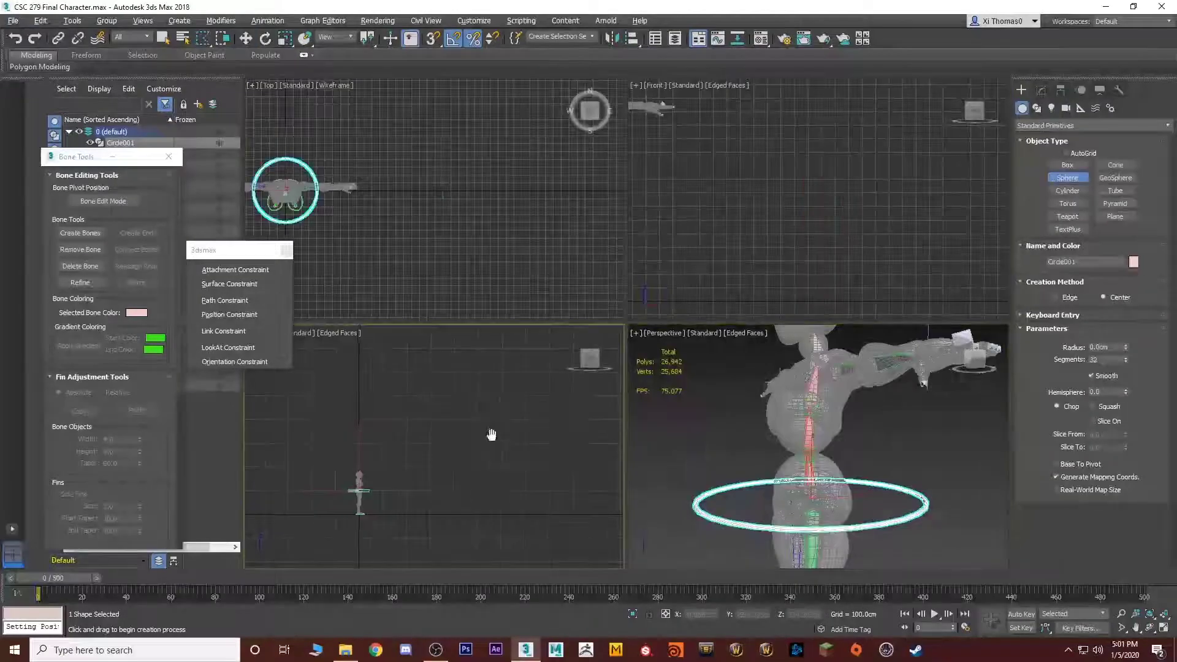
key("alt+w")
scroll(610, 412, "up", 10)
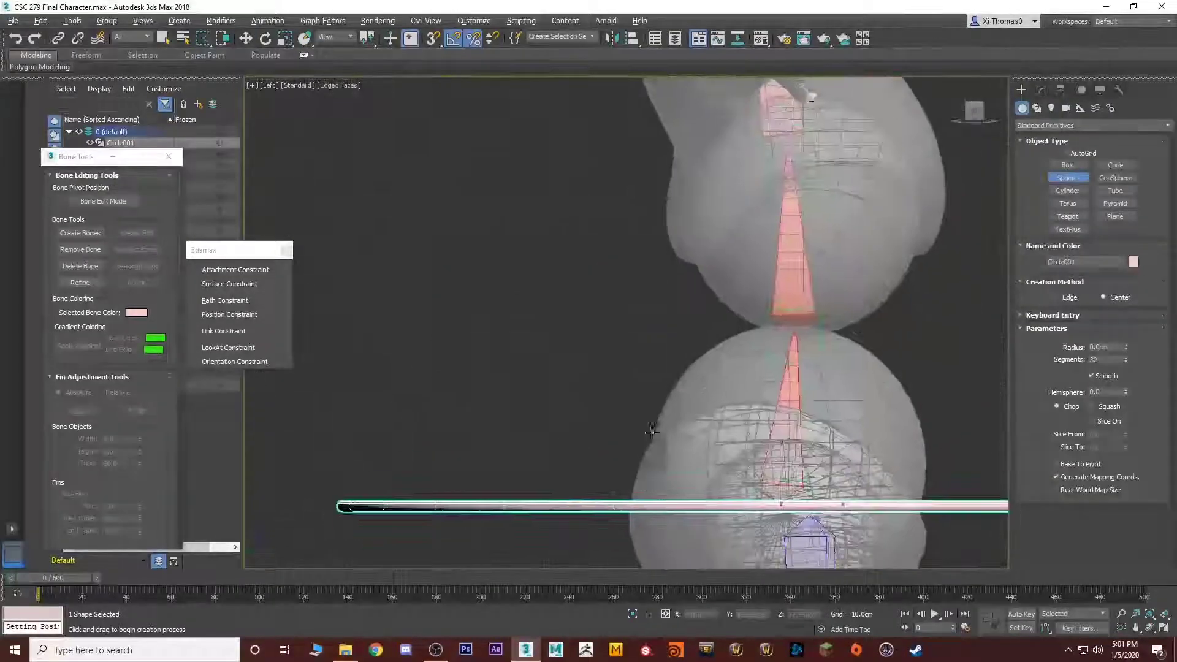
scroll(652, 432, "down", 5)
middle_click_drag(688, 381, 671, 355)
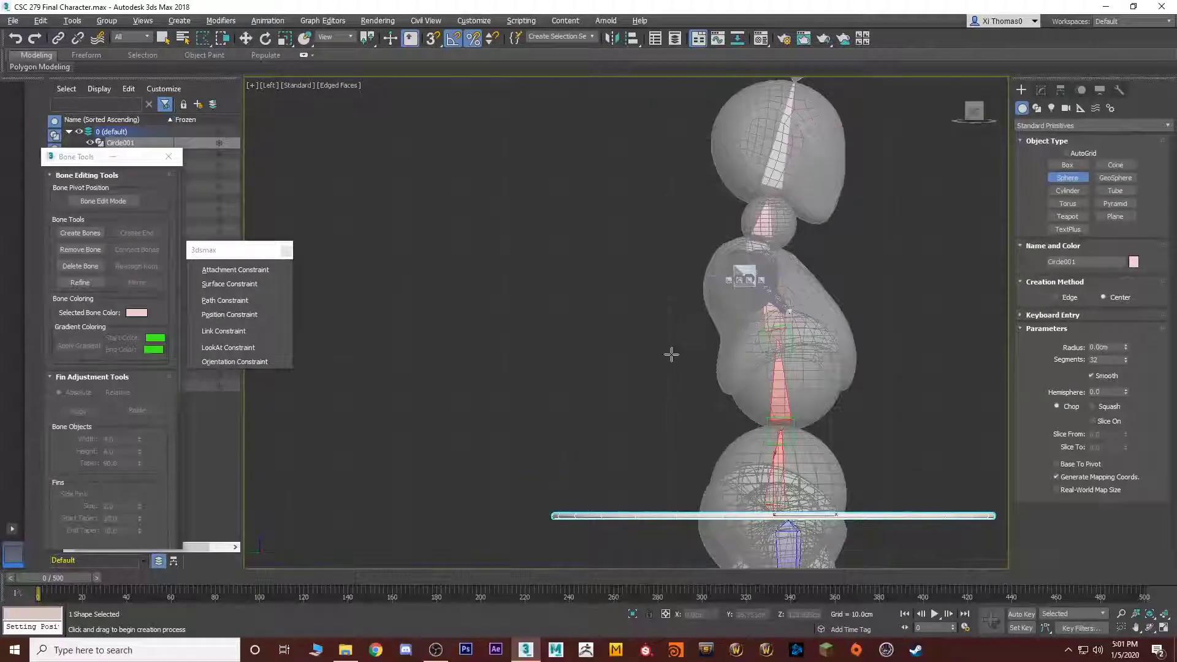
left_click_drag(690, 357, 700, 357)
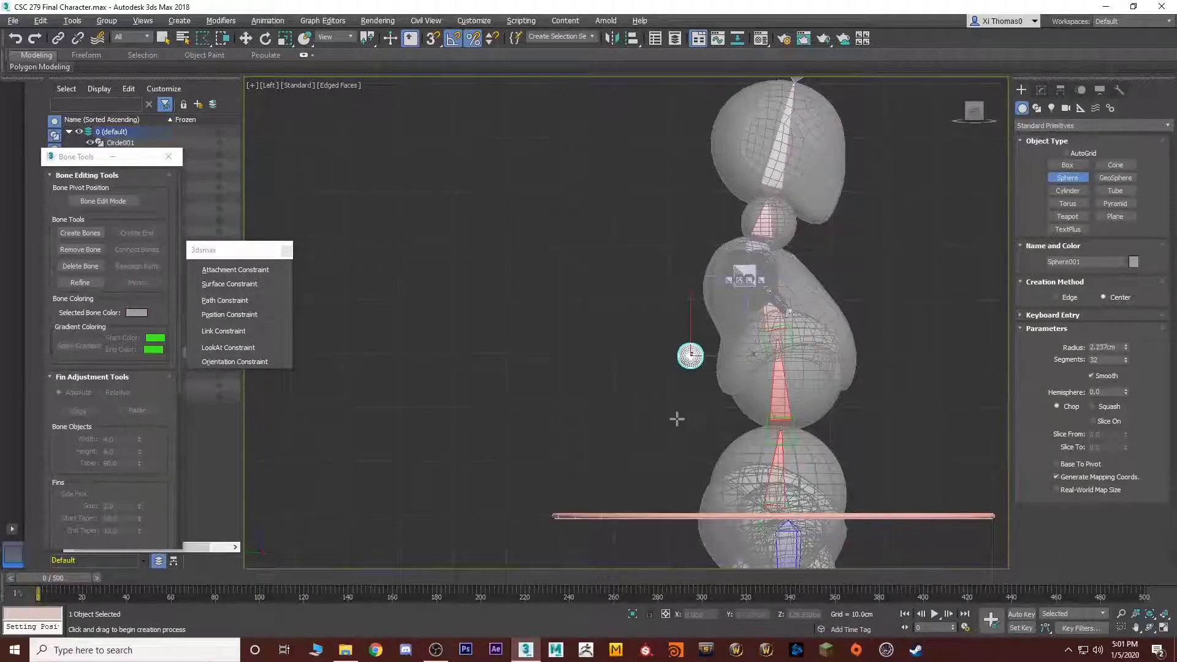
Remove the stray extra sphere and copy the control sphere straight down to a spot in front of the waist
left_click_drag(693, 429, 700, 434)
key("ctrl+z")
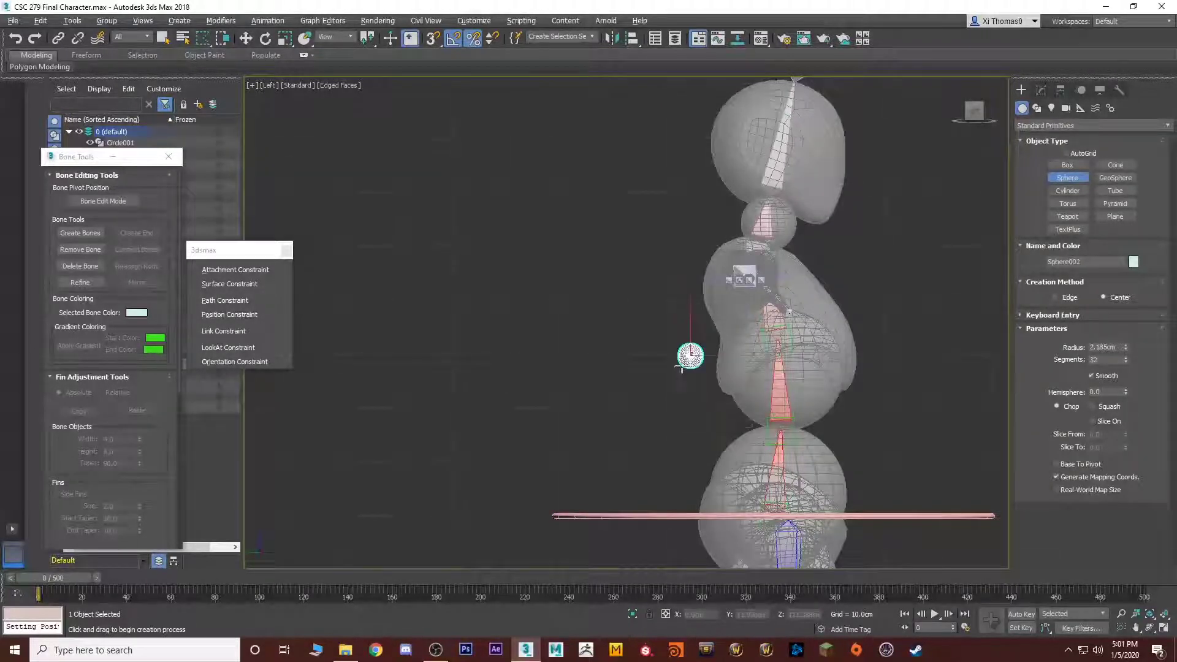
key("w")
left_click_drag(697, 333, 697, 410, "shift")
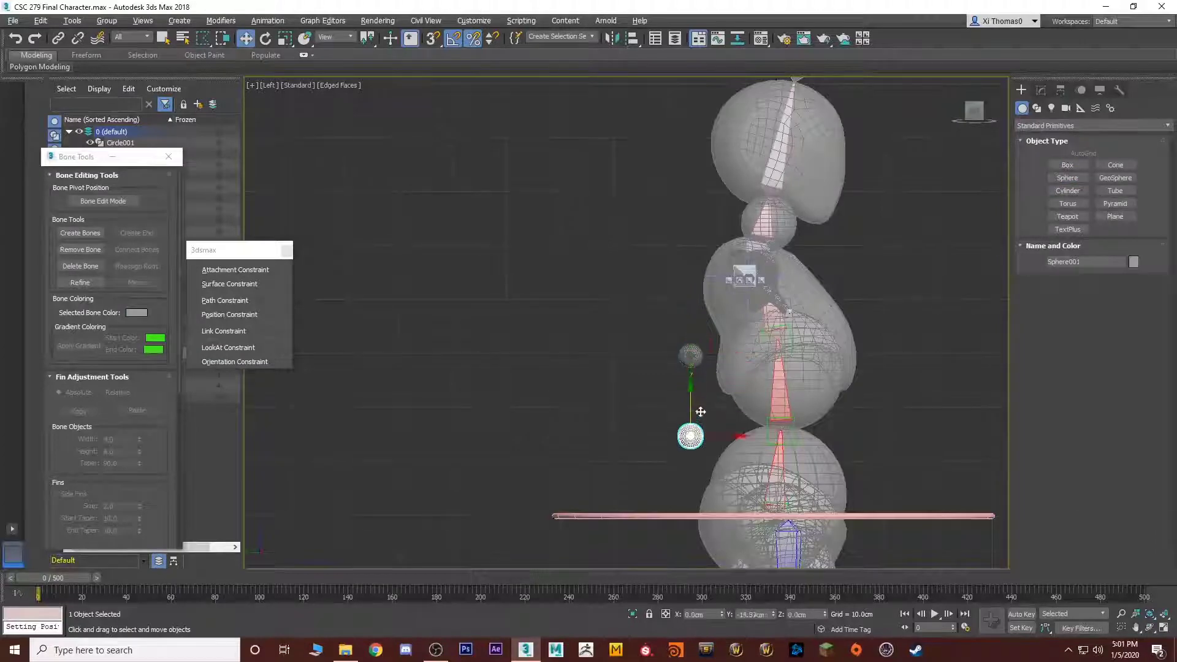
left_click(612, 376)
Raise the copied lower sphere about 3 cm in the Perspective view so it sits in front of the waist joint
key("alt+w")
key("alt+w")
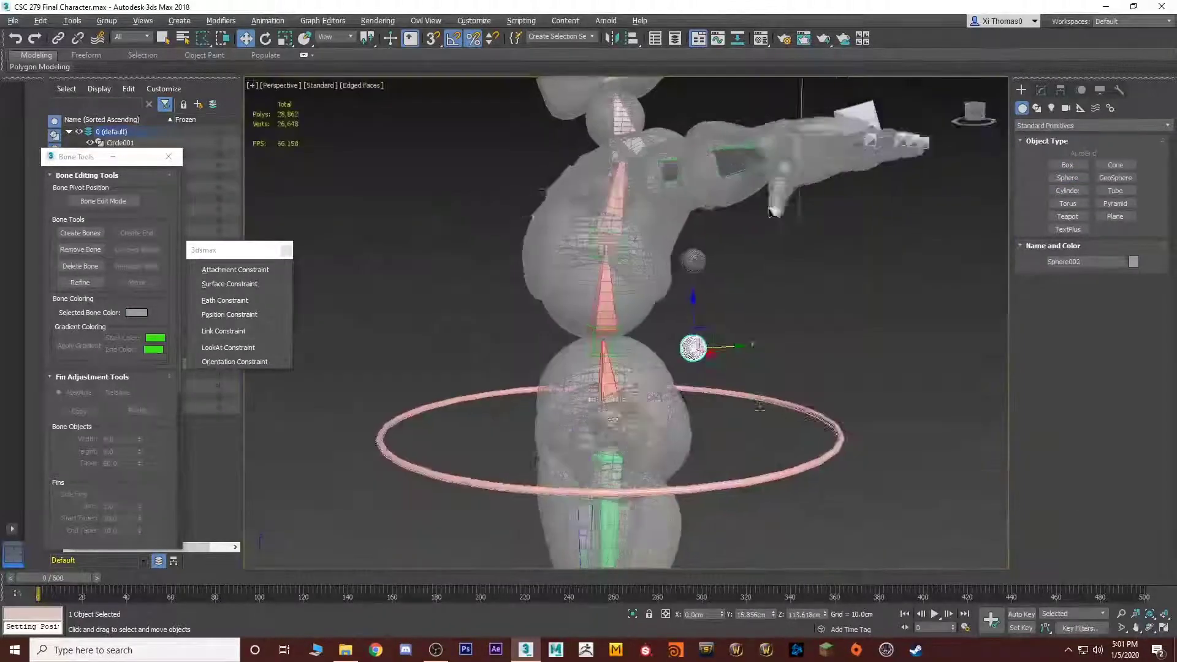
mouse_move(772, 374)
middle_mouse_down("alt")
mouse_move(631, 367)
mouse_move(711, 346)
mouse_move(762, 360)
mouse_move(777, 382)
middle_mouse_up("alt")
scroll(711, 339, "up", 4)
left_click_drag(743, 290, 743, 246)
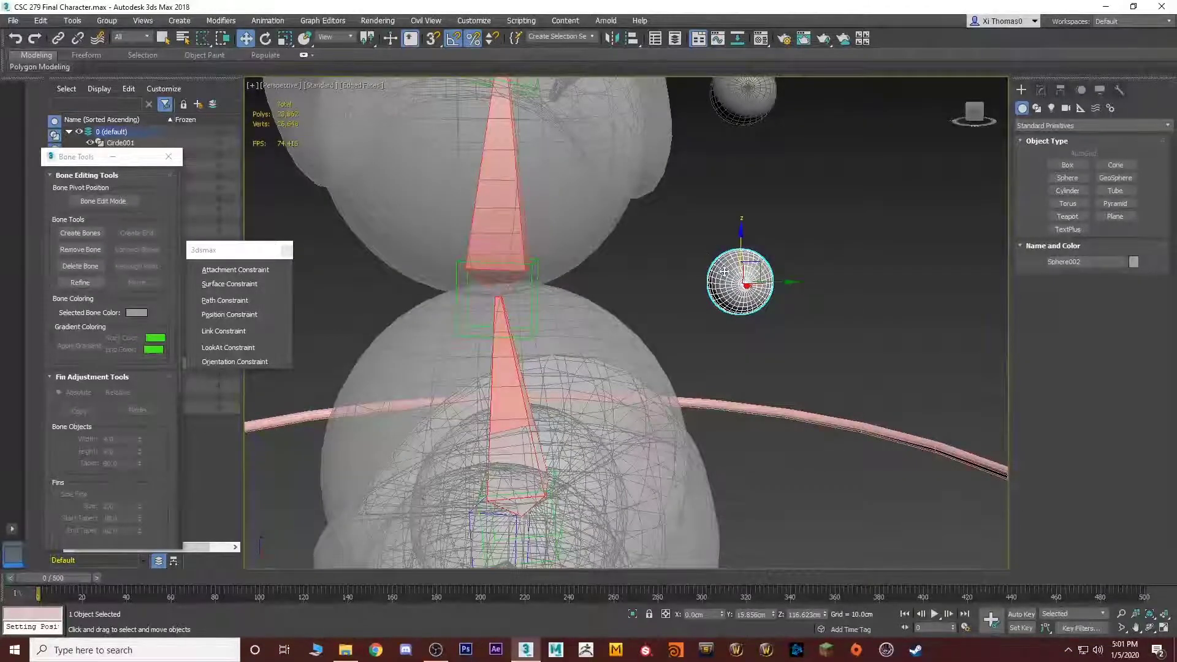
Apply an Orientation Constraint from the Bn_Spine01 bone to the box point helper at the waist
left_click(532, 281)
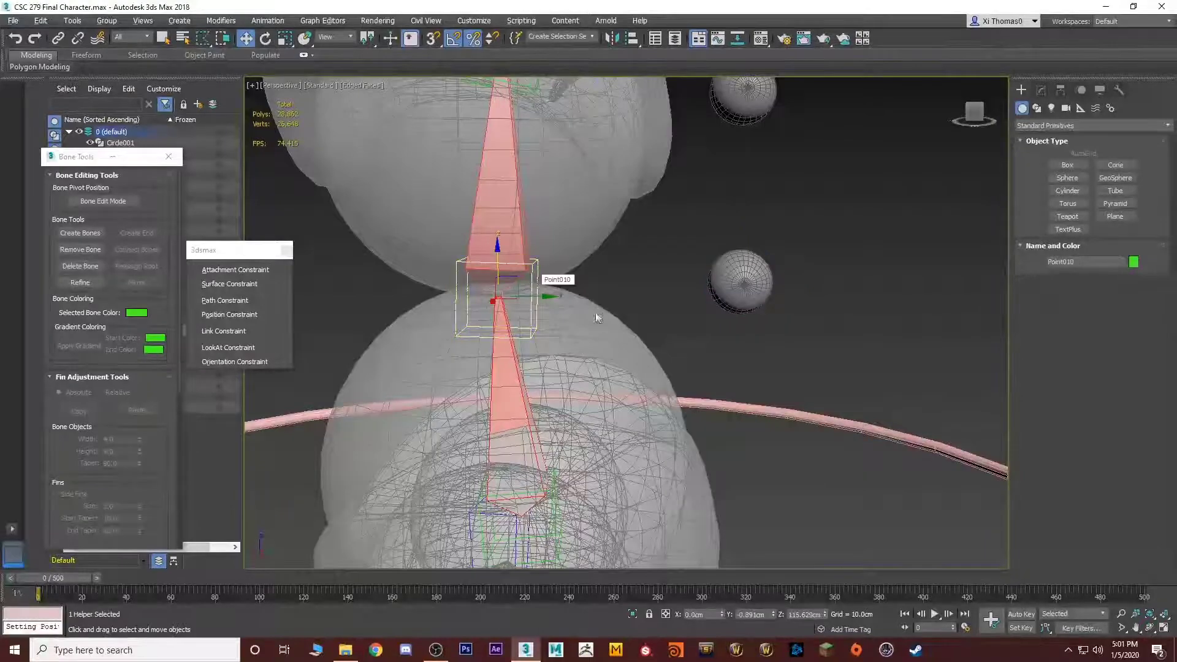
middle_click_drag(594, 311, 687, 356, "alt")
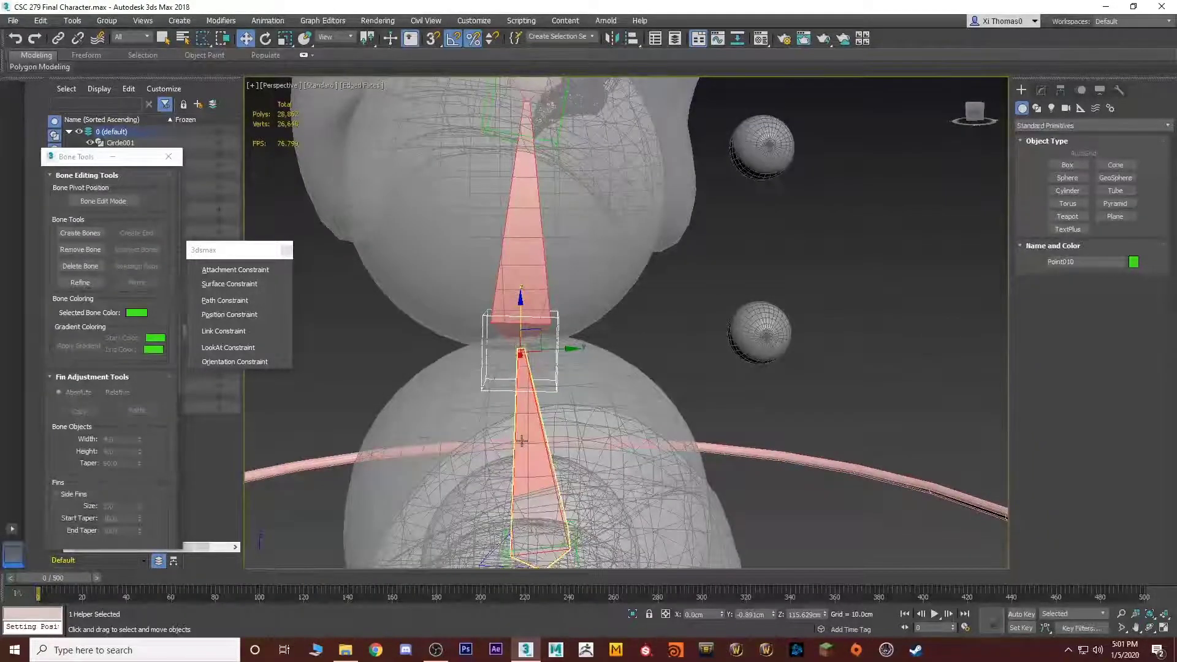
left_click(527, 439)
middle_click_drag(545, 428, 576, 414)
left_click(569, 265)
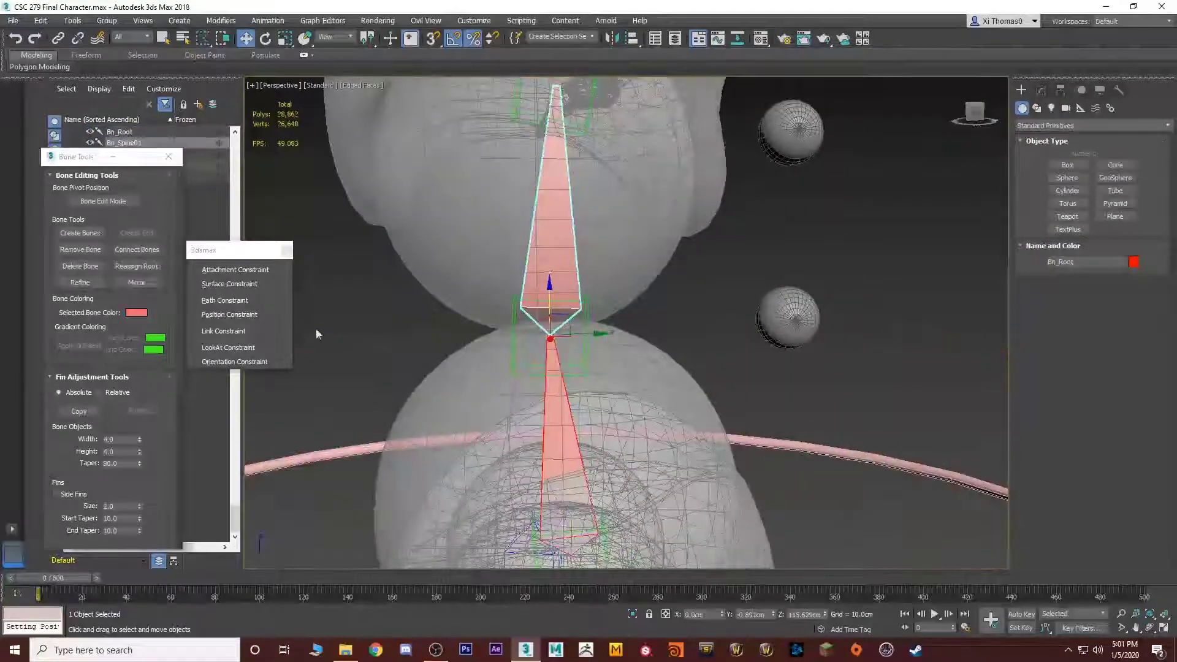
left_click(248, 362)
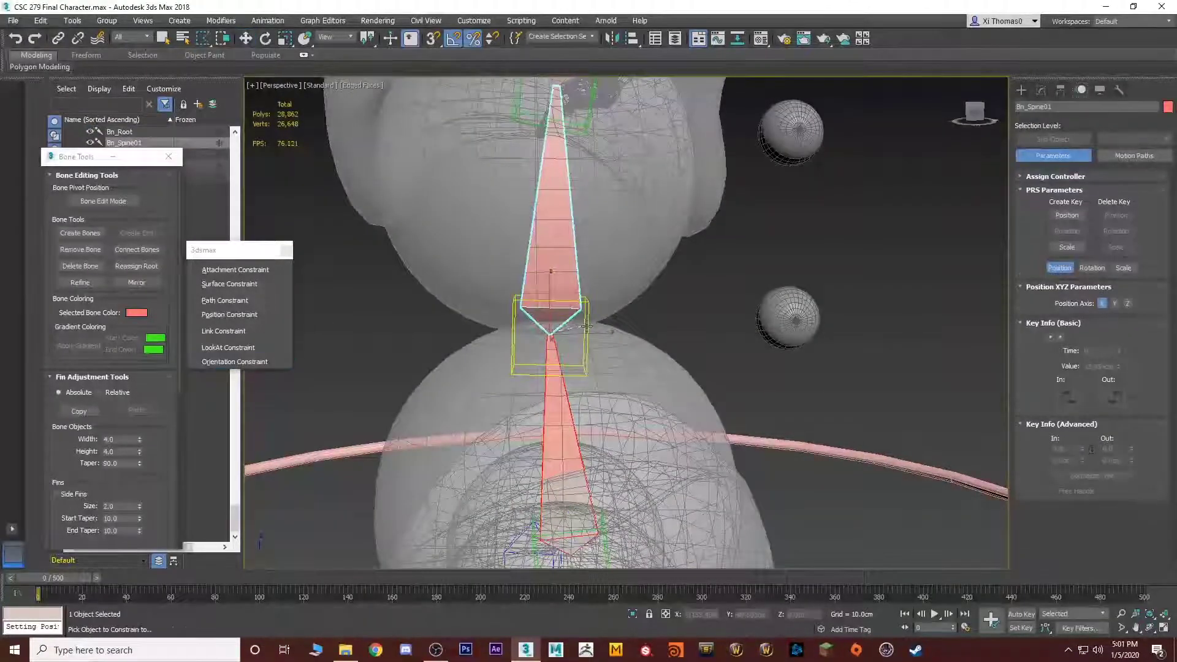
left_click(586, 325)
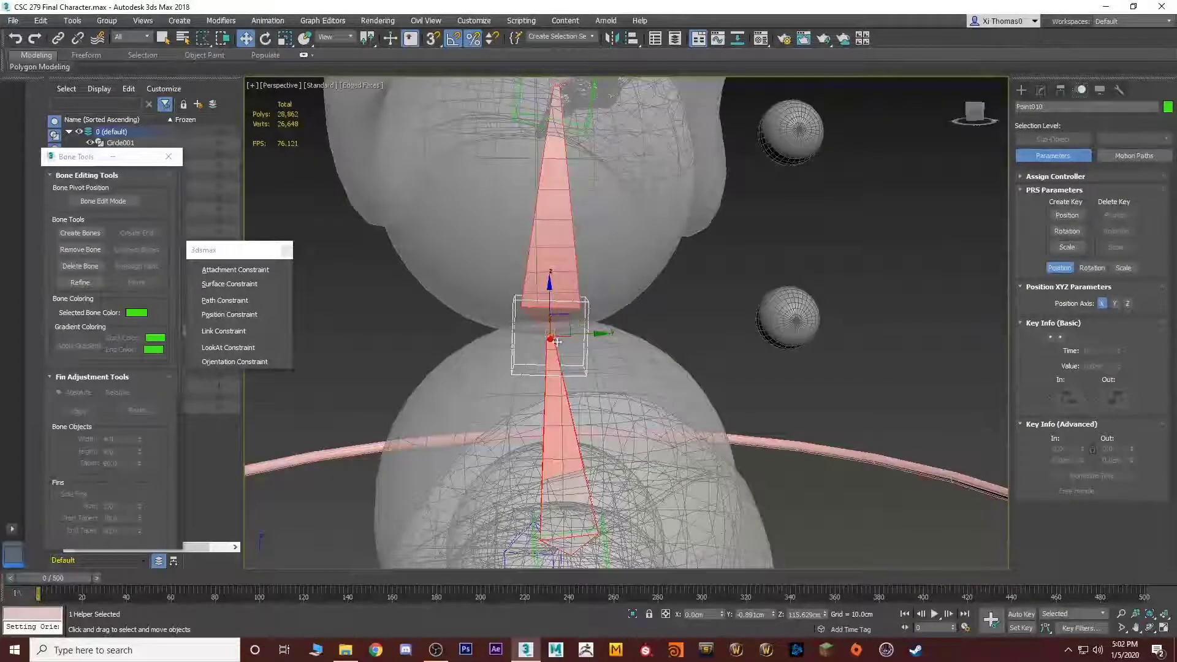
Align only the pivot of the lower sphere to the waist point helper, leaving pivot editing mode off
left_click(1042, 91)
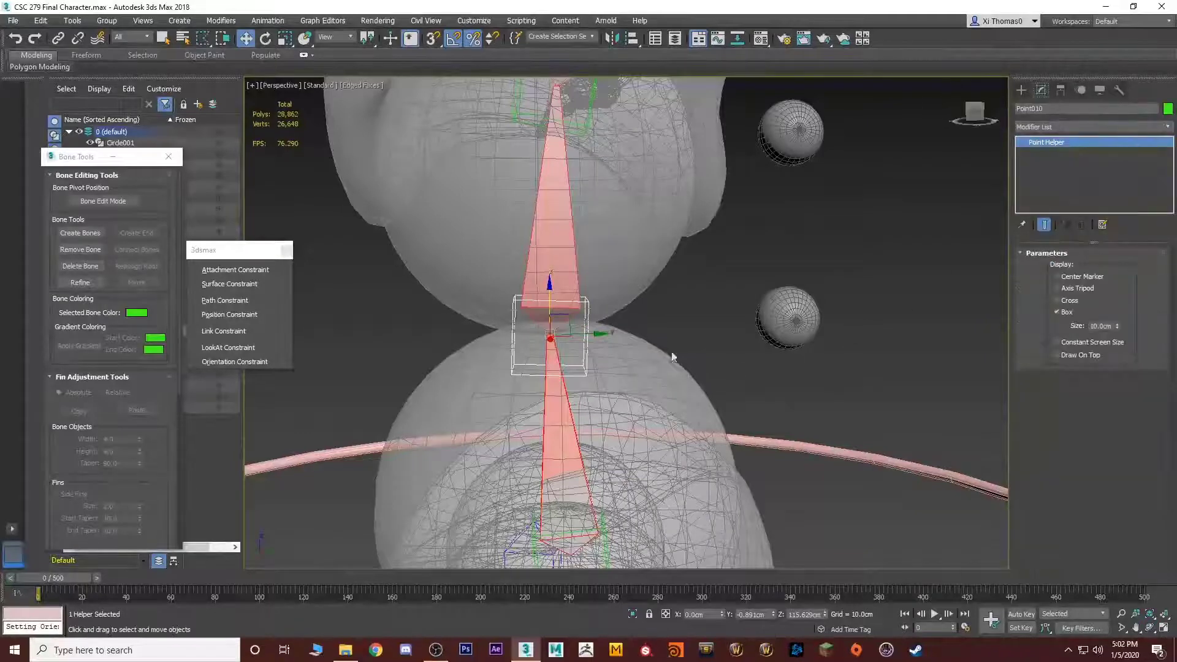
middle_click_drag(831, 366, 834, 374)
left_click(791, 322)
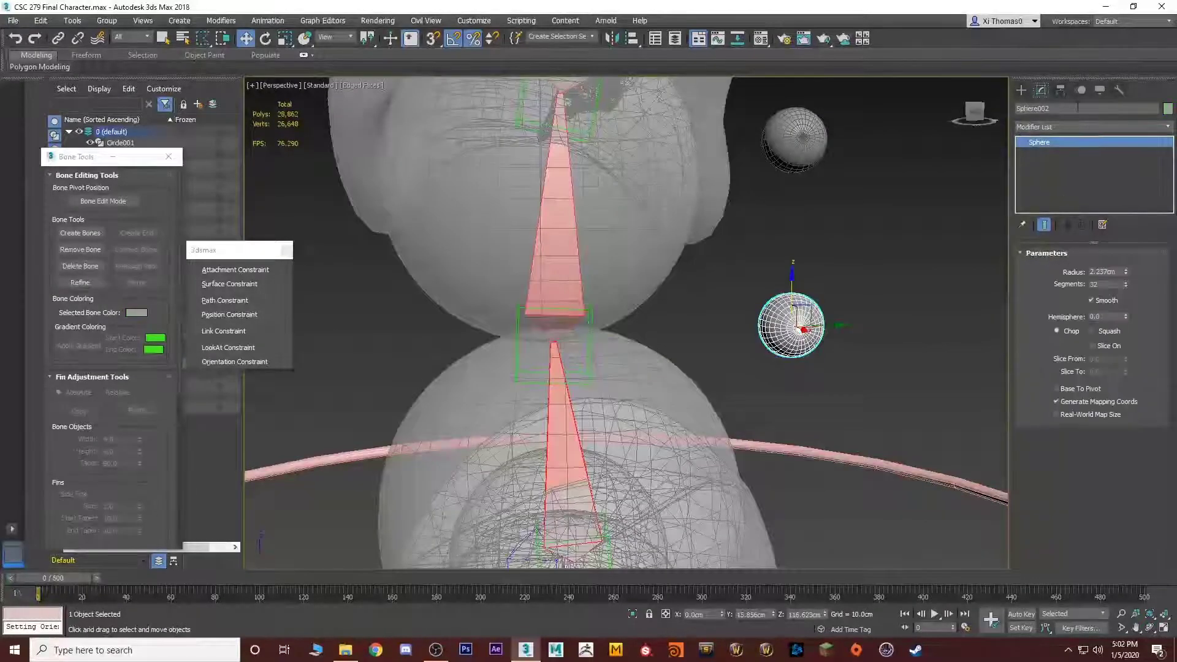
left_click(1060, 90)
left_click(1092, 174)
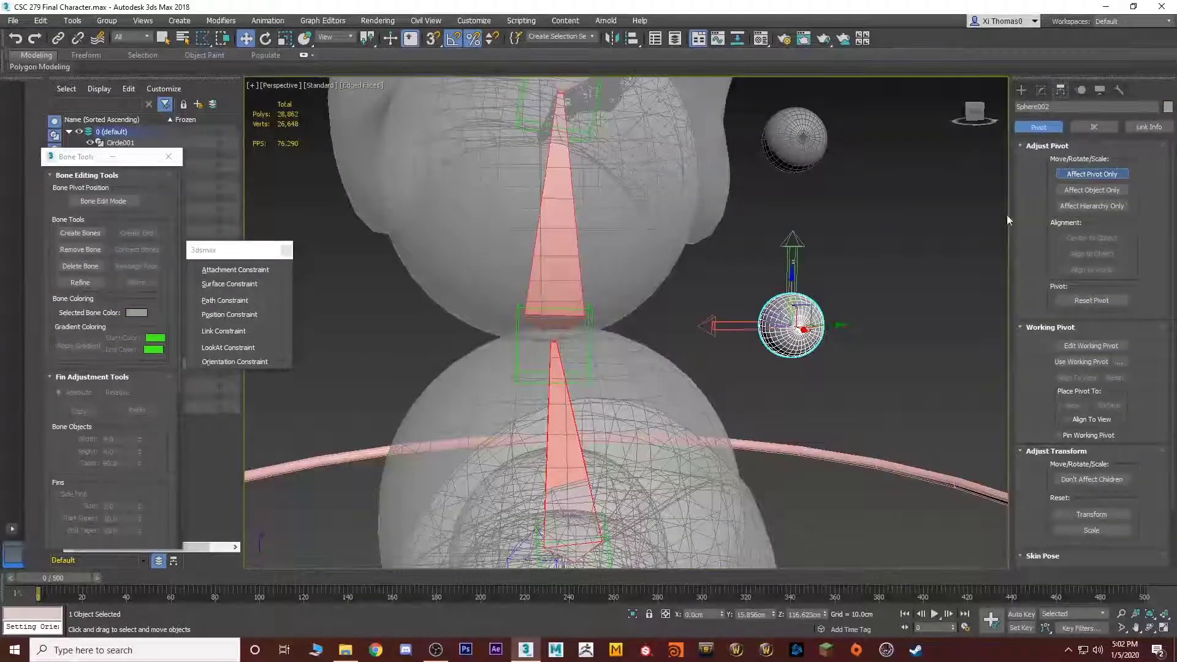
key("alt+a")
left_click(589, 349)
left_click(898, 451)
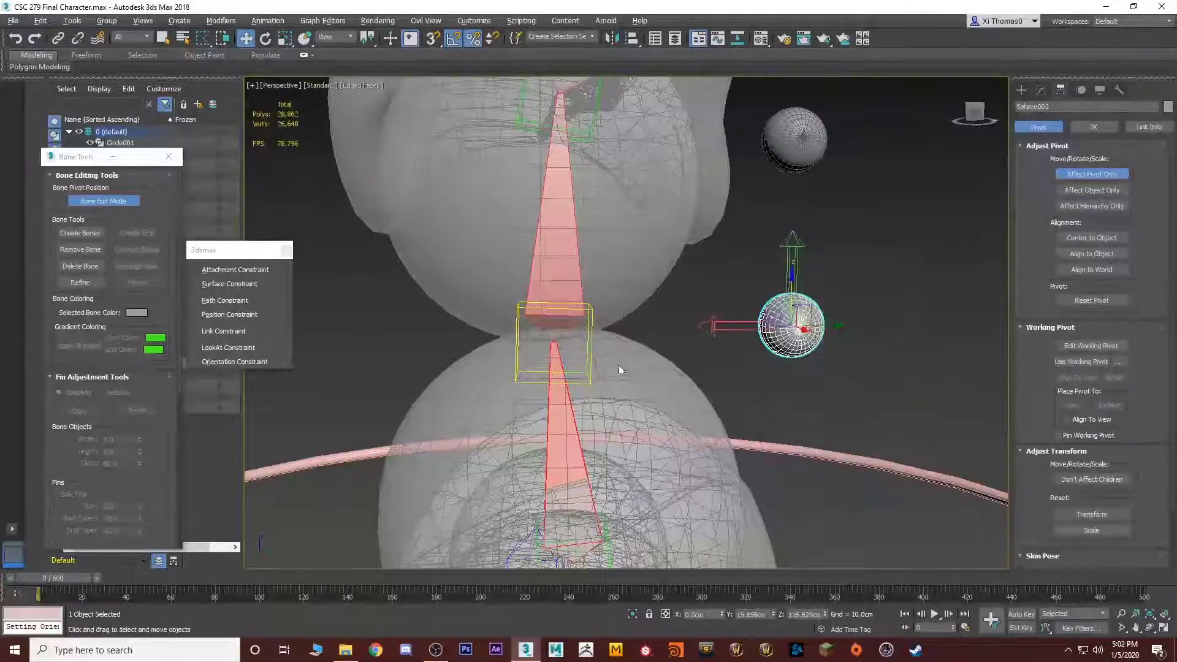
key("w")
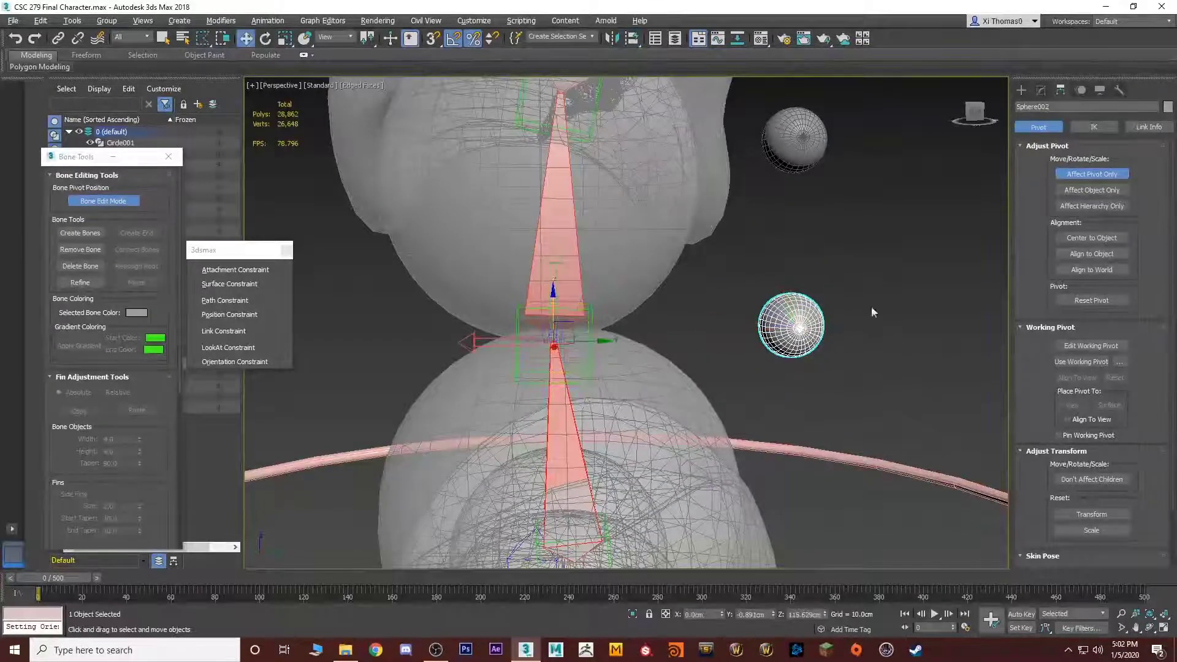
key("Insert")
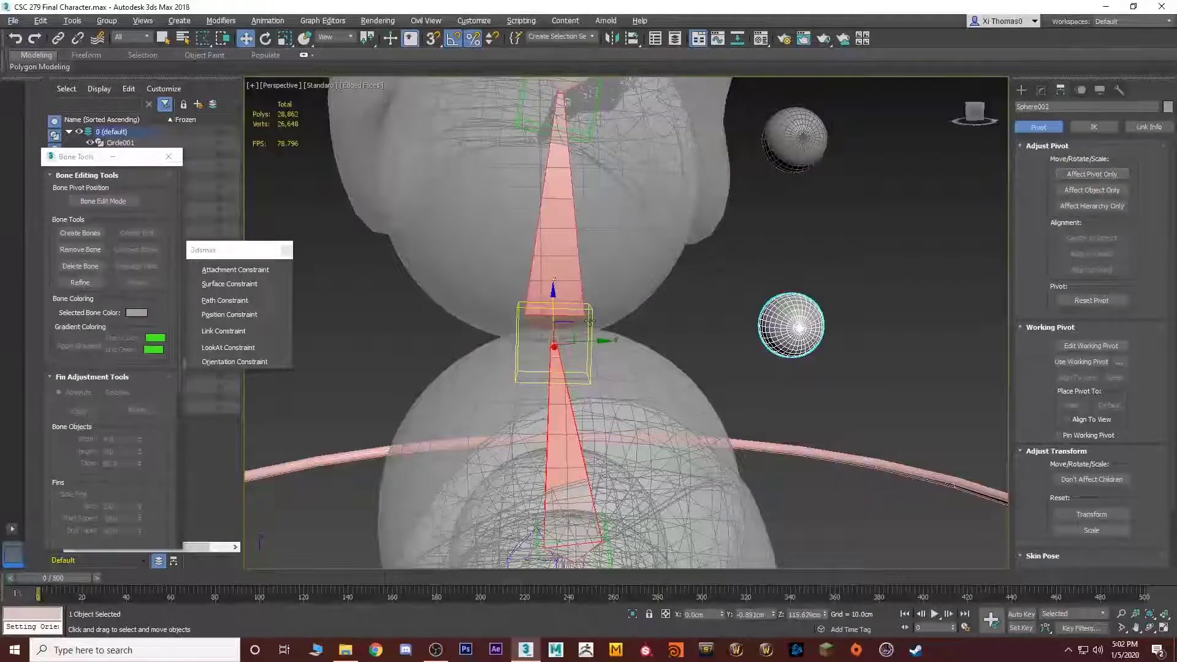
Link the waist point helper to the lower sphere as its parent
left_click(588, 321)
left_click(58, 38)
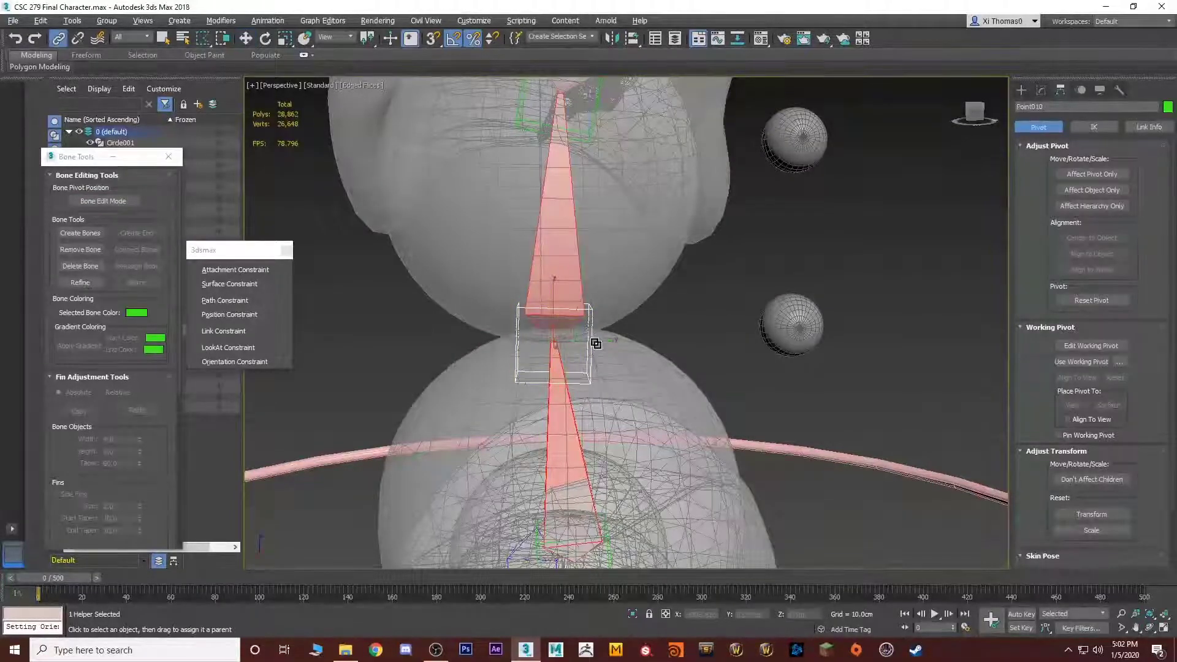
left_click_drag(802, 337, 802, 337)
key("q")
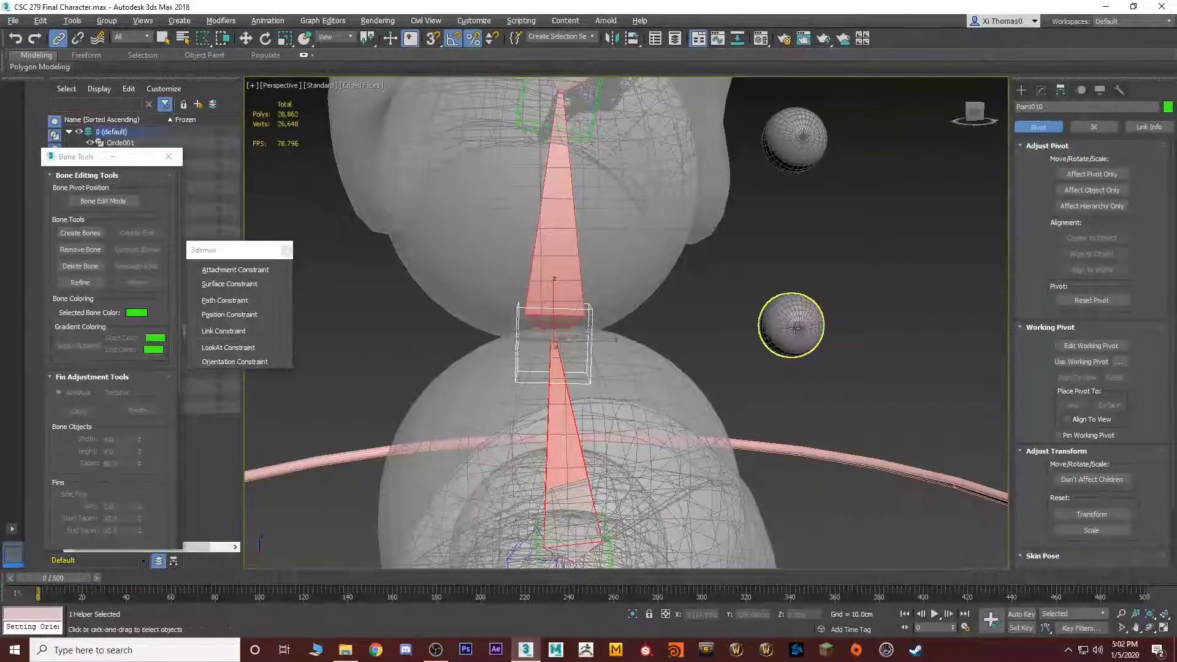
Test-rotate the lower sphere to check how the spine bones respond
left_click(802, 336)
middle_click_drag(802, 336, 773, 374)
scroll(772, 374, "down", 3)
key("r")
key("e")
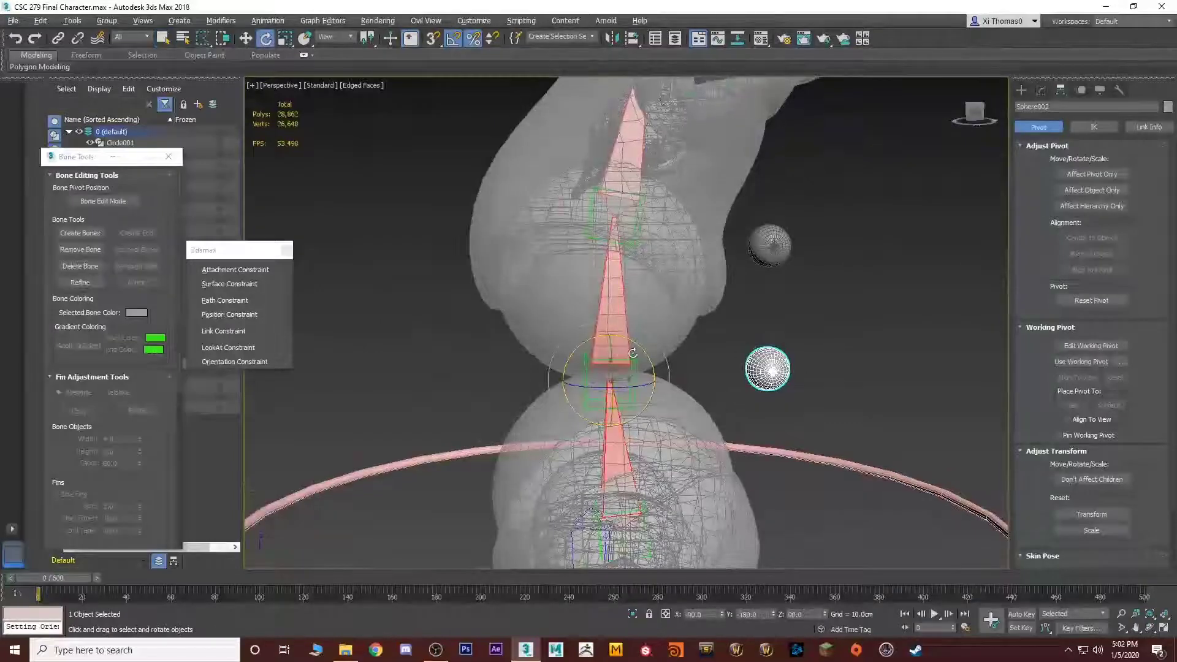
left_click_drag(642, 352, 641, 325)
Apply an Orientation Constraint from the Bn_Chest bone to the box point helper at the chest
middle_click_drag(619, 247, 619, 303)
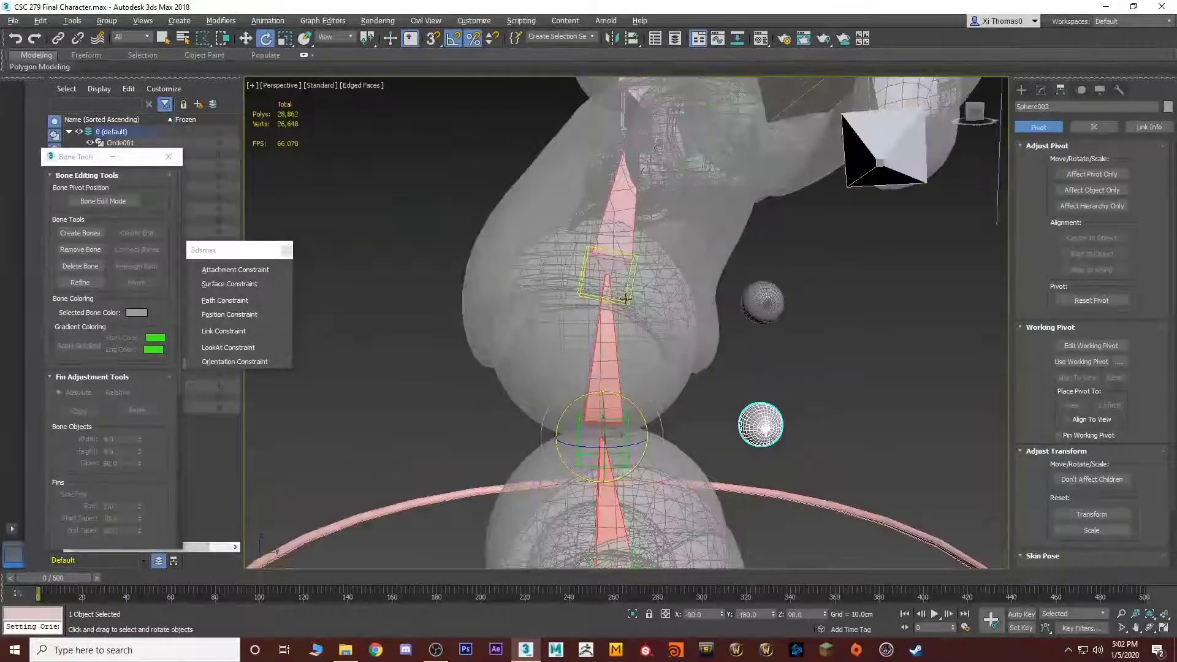
left_click(622, 248)
middle_click_drag(622, 249, 650, 257, "alt")
left_click(239, 361)
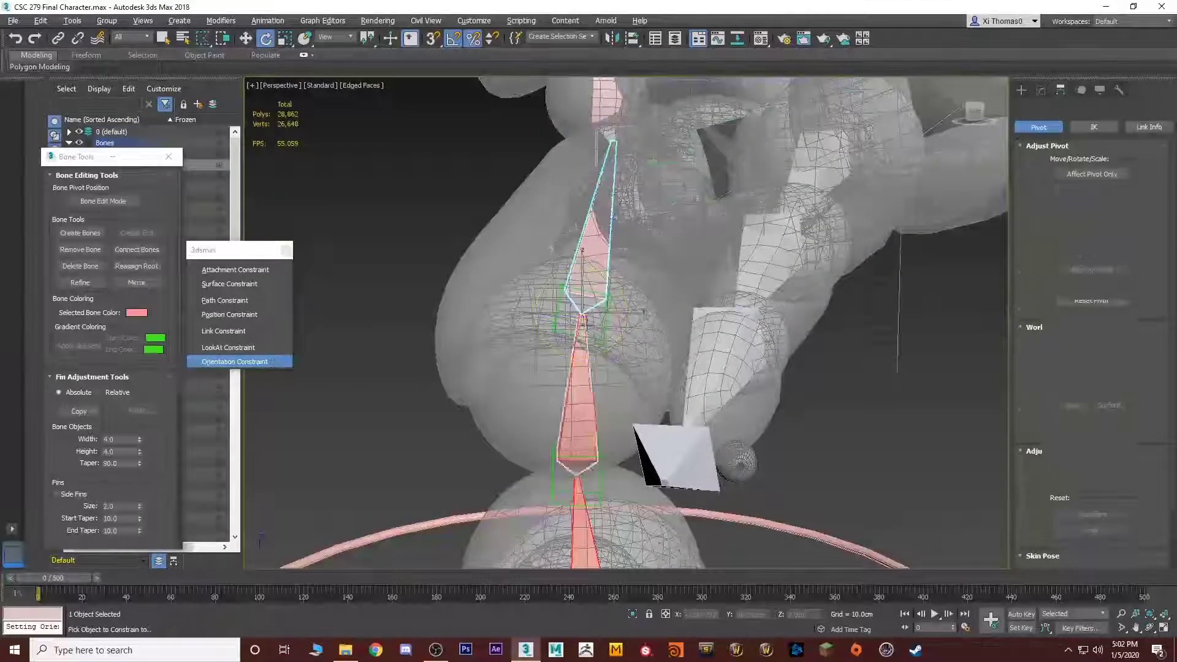
left_click(602, 327)
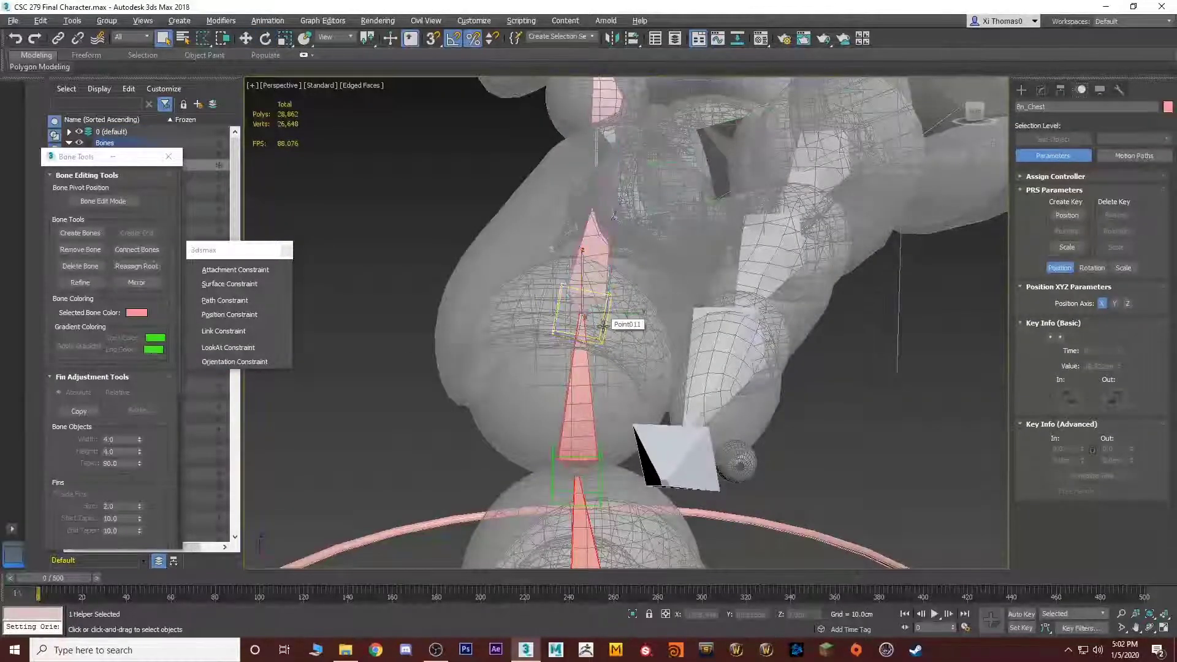
Align only the pivot of the upper sphere to the chest point helper, leaving pivot editing mode off
left_click(743, 339)
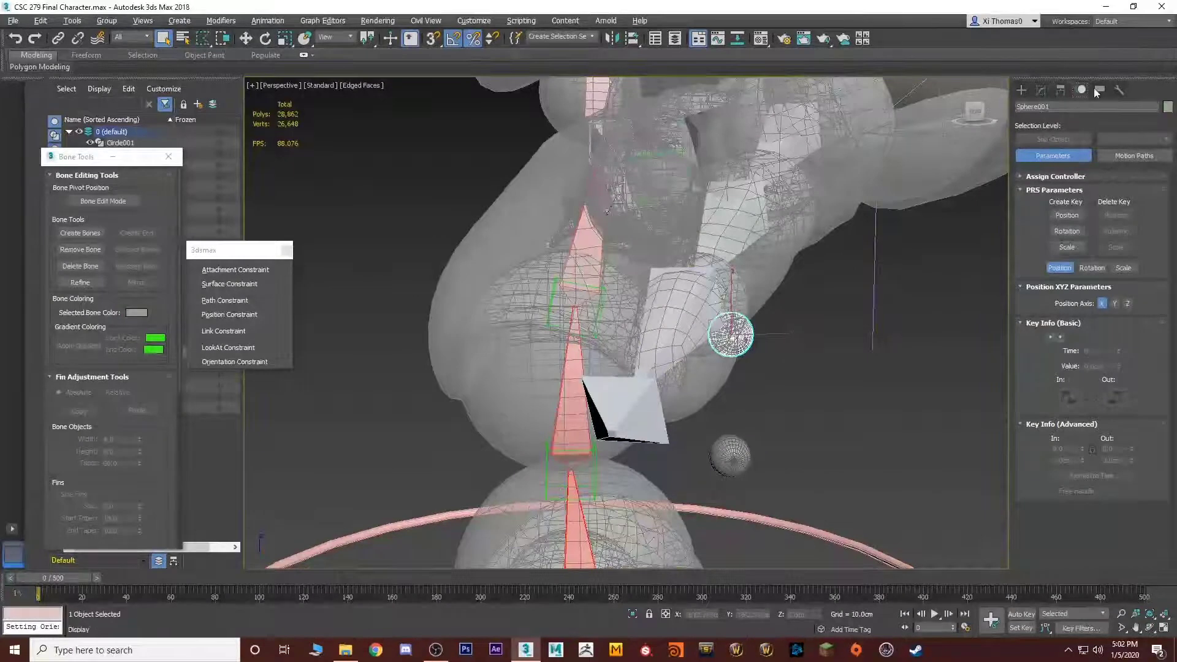
left_click(1060, 90)
left_click(1088, 175)
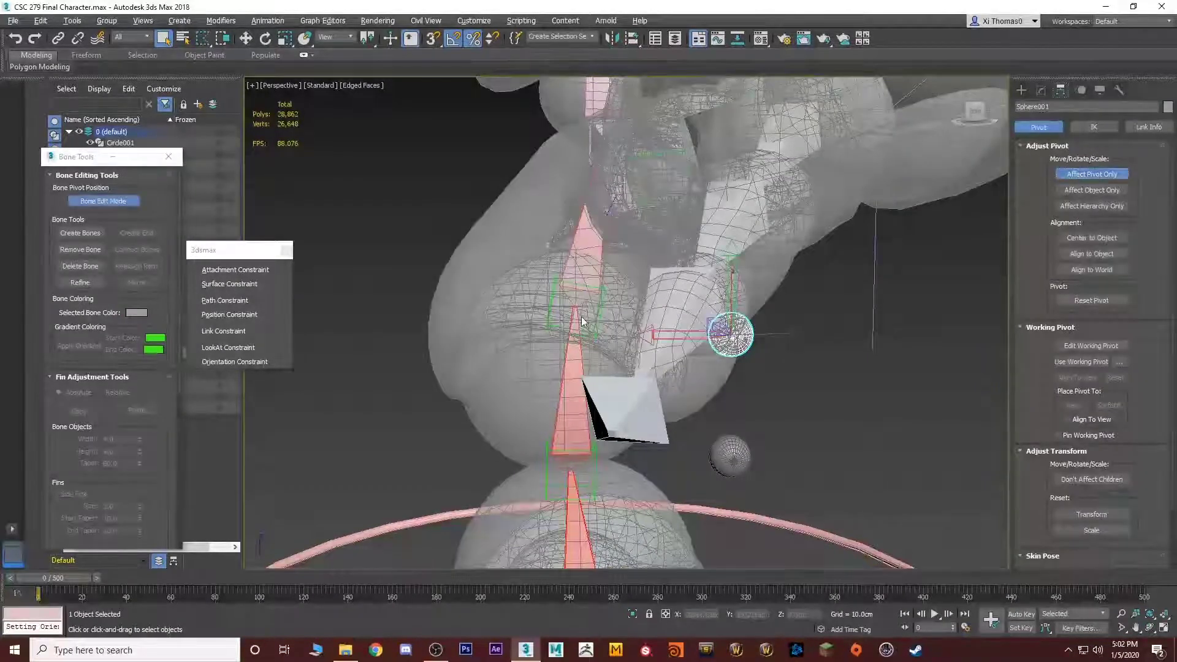
key("alt+a")
left_click(558, 313)
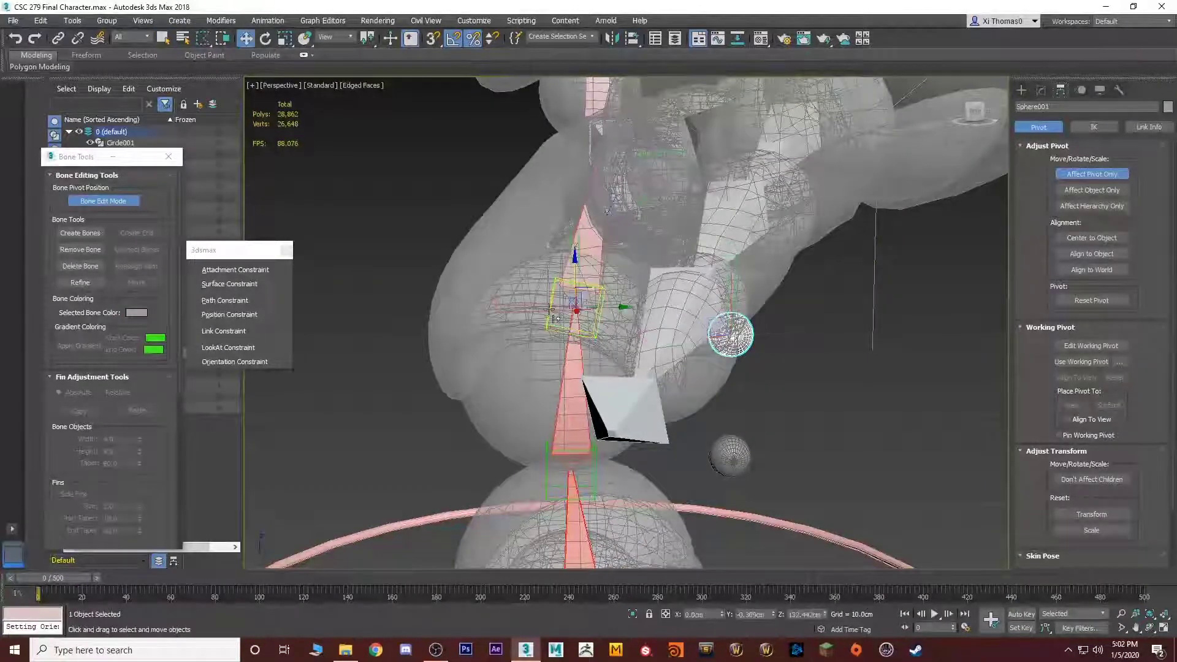
left_click(1092, 175)
Link the chest point helper to the upper sphere as its parent
middle_click_drag(797, 307, 737, 296, "alt")
scroll(737, 296, "up", 3)
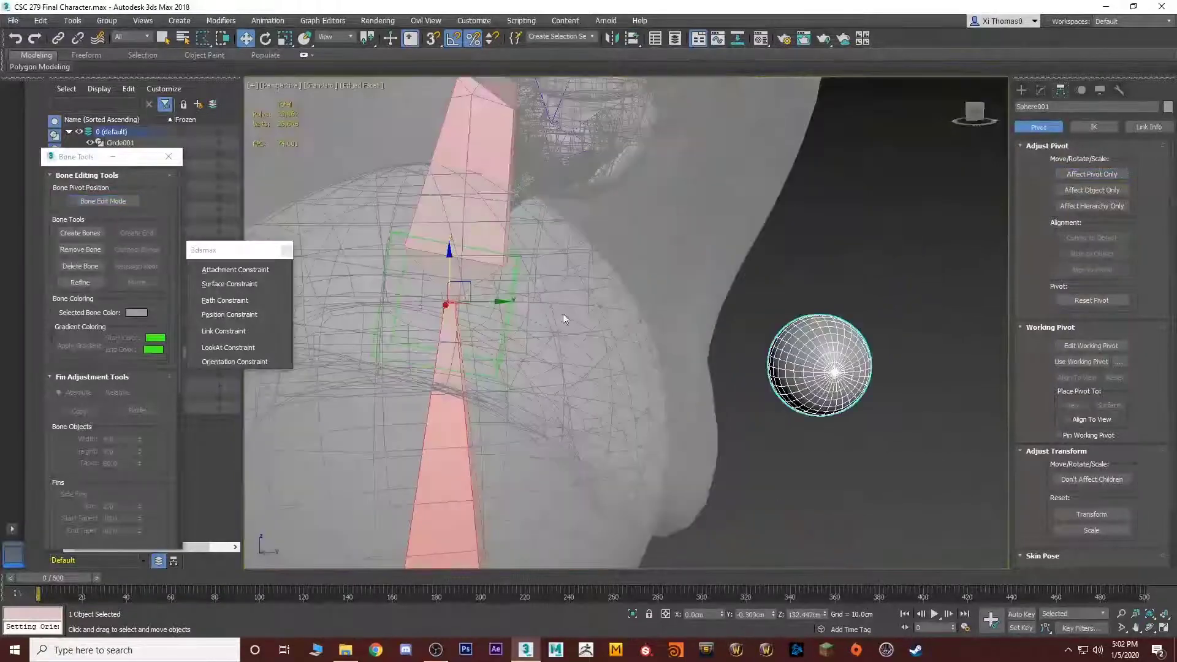
left_click(58, 38)
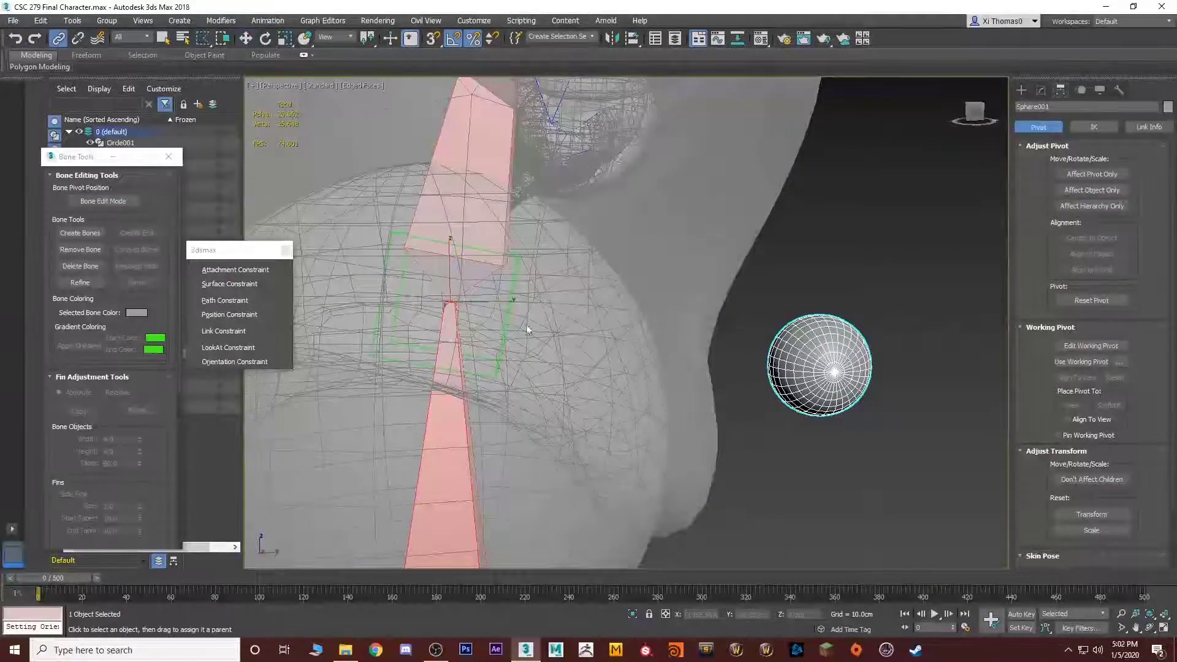
left_click(526, 324)
left_click_drag(839, 370, 830, 368)
key("q")
Link the upper sphere to the lower sphere, and the lower sphere to the hip circle control
middle_click_drag(830, 367, 777, 260, "alt")
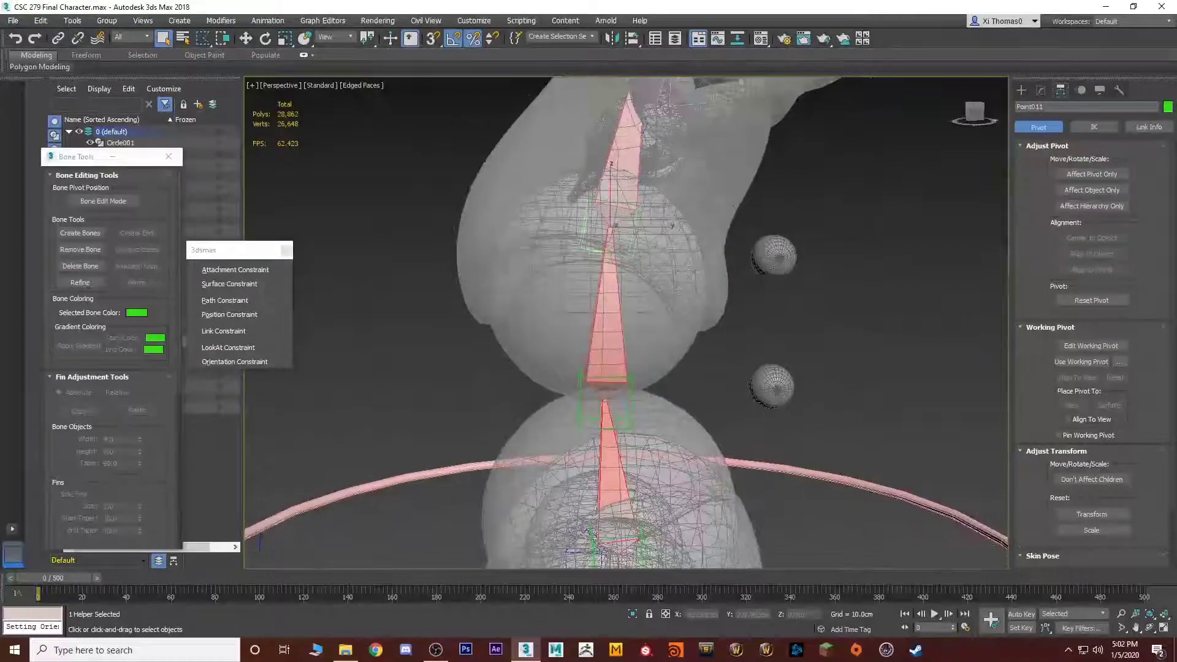
left_click(773, 257)
left_click(59, 38)
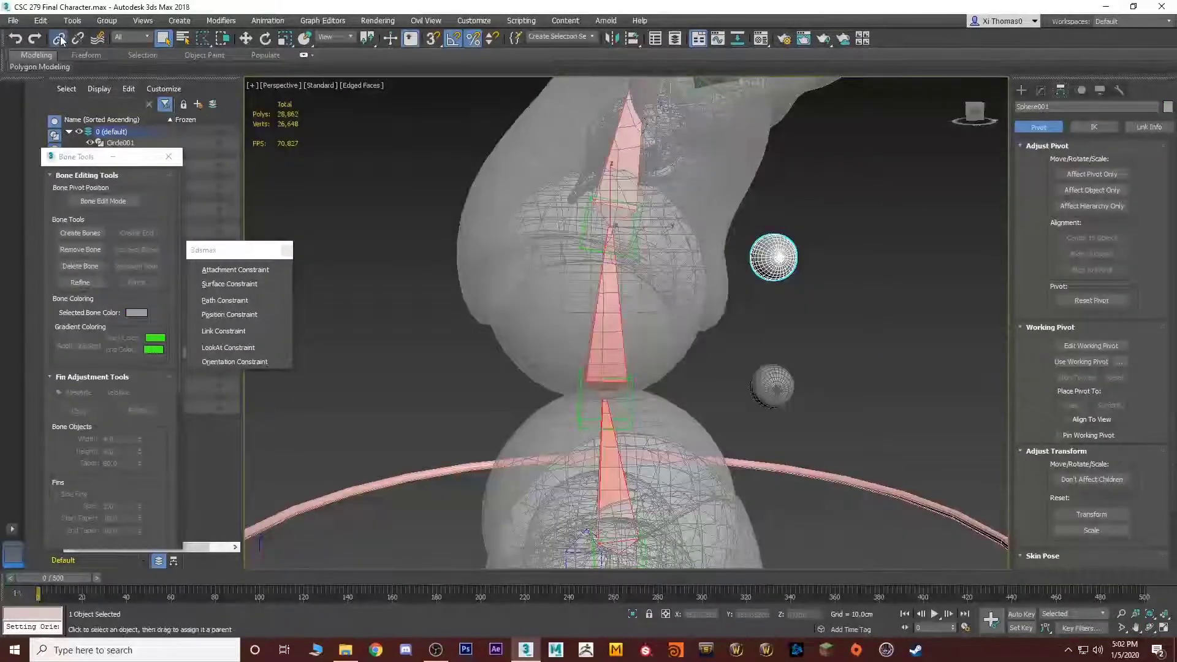
left_click_drag(776, 396, 776, 397)
middle_click_drag(801, 407, 773, 322)
left_click_drag(763, 314, 852, 429)
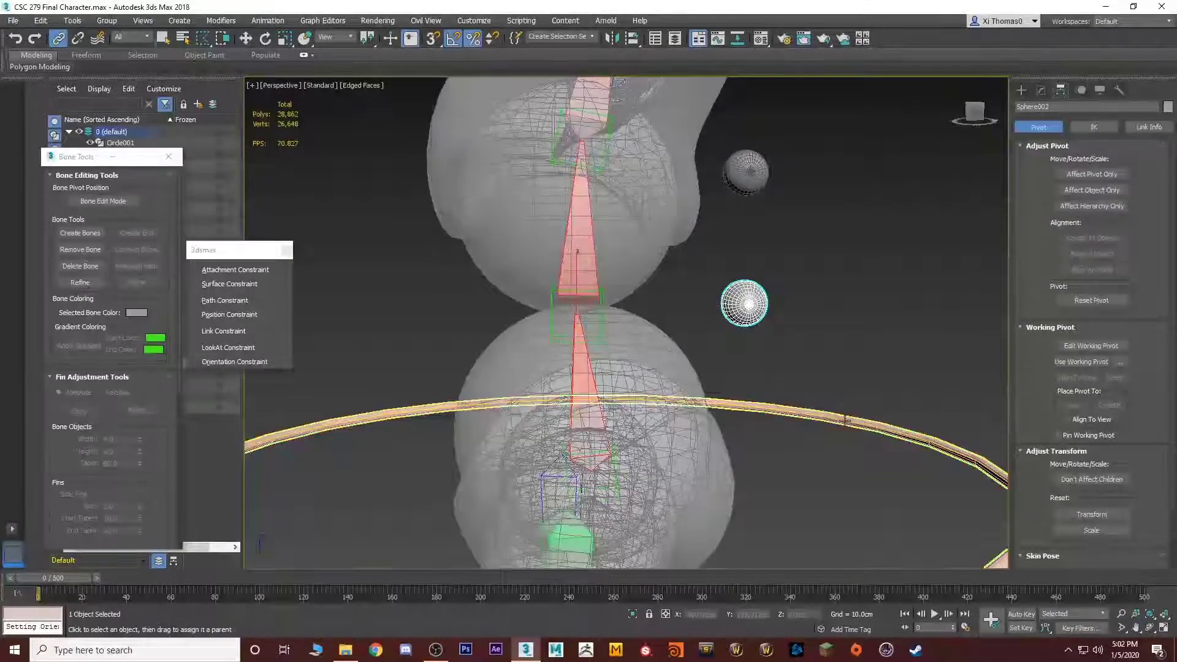
Test-move the hip circle control to check that the torso controls and bones follow it
middle_click_drag(852, 428, 755, 425, "alt")
scroll(755, 426, "down", 2)
key("w")
left_click(755, 426)
left_click_drag(753, 410, 798, 473)
right_click(798, 474)
Test-rotate the lower sphere and the upper sphere in turn to check the spine and chest movement
left_click(808, 375)
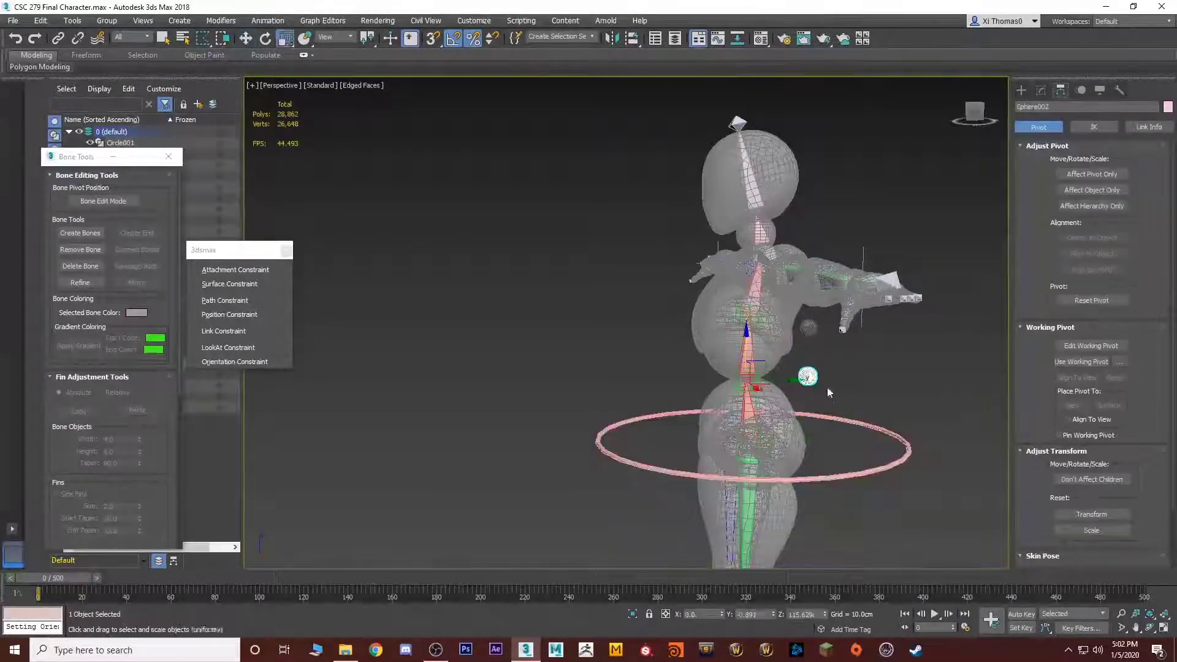
key("e")
left_click_drag(765, 342, 822, 342)
right_click(822, 342)
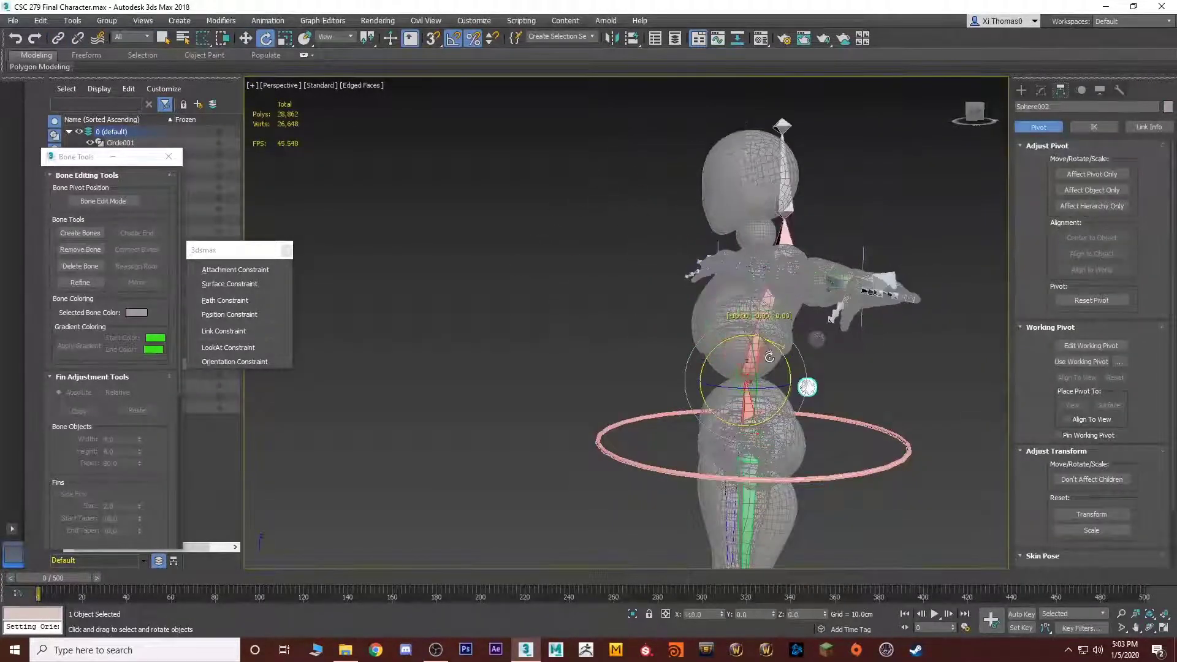
left_click(809, 328)
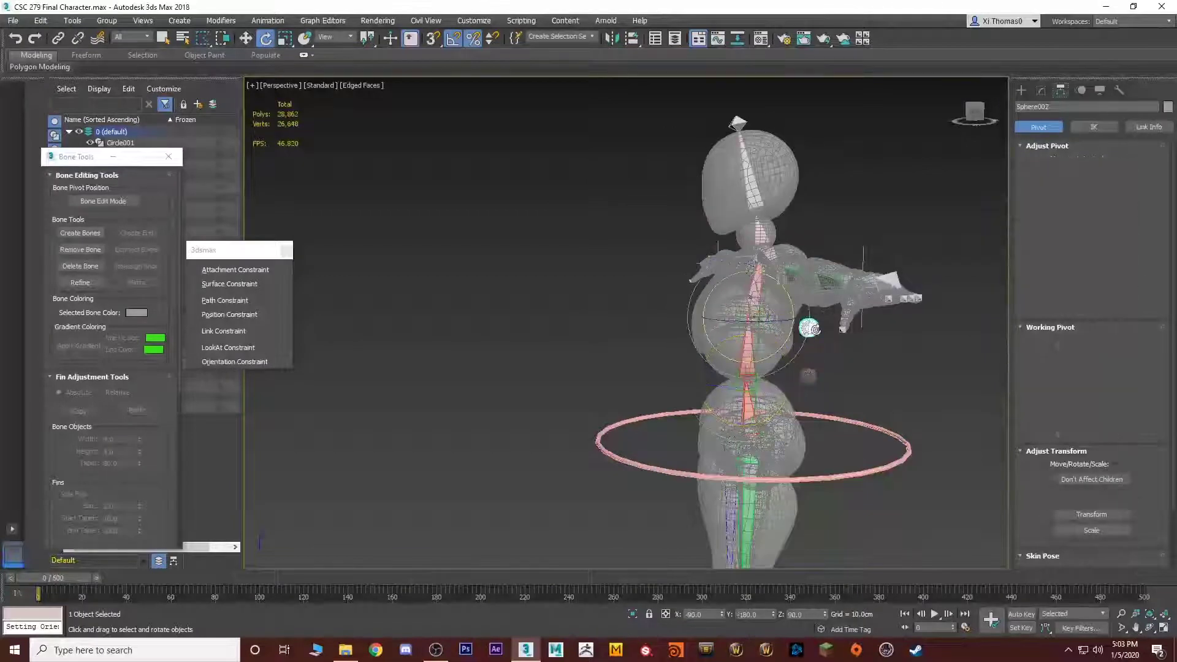
left_click_drag(779, 285, 768, 287)
right_click(768, 287)
Examine the rigged torso from several angles and inspect the left arm, hand and thumb bones
scroll(760, 290, "down", 4)
middle_click_drag(686, 319, 781, 429, "alt")
key("q")
left_click(792, 380)
scroll(722, 360, "up", 5)
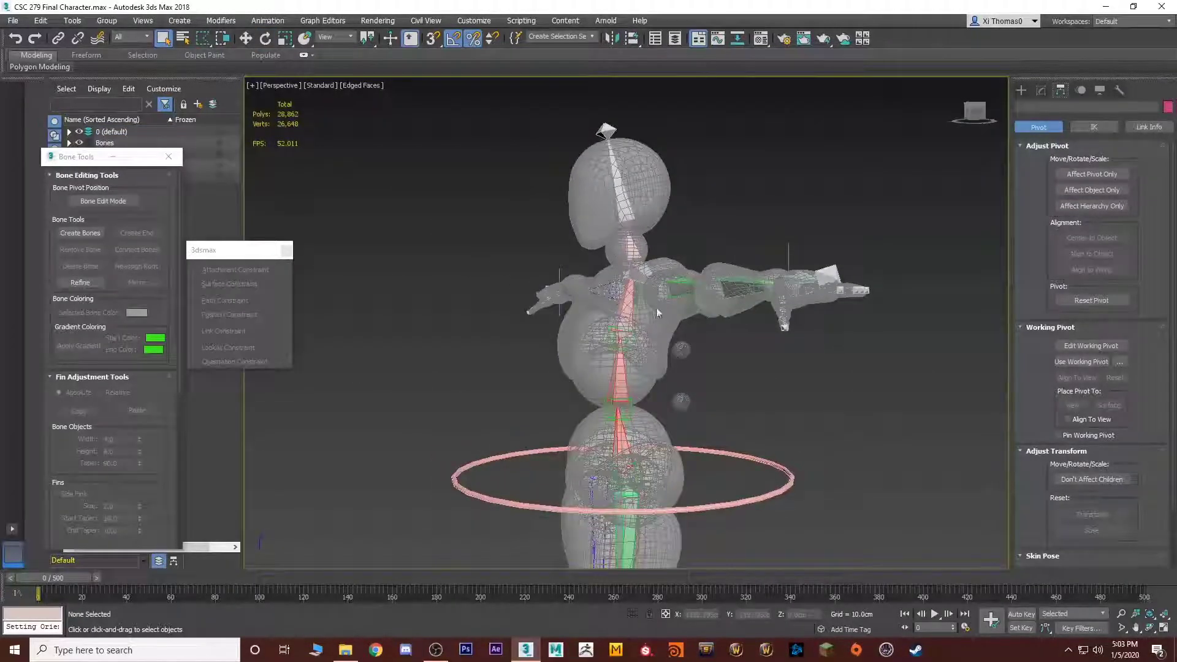
middle_click_drag(623, 164, 728, 412, "alt")
scroll(754, 360, "up", 6)
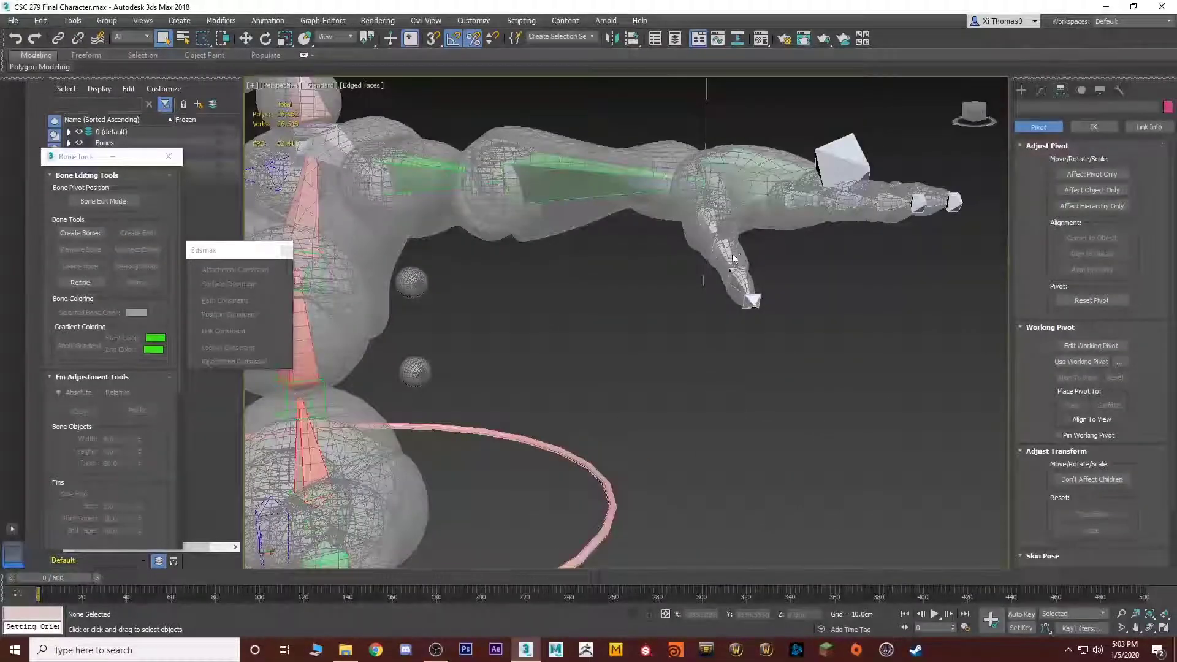
left_click(732, 270)
key("ctrl+alt+h")
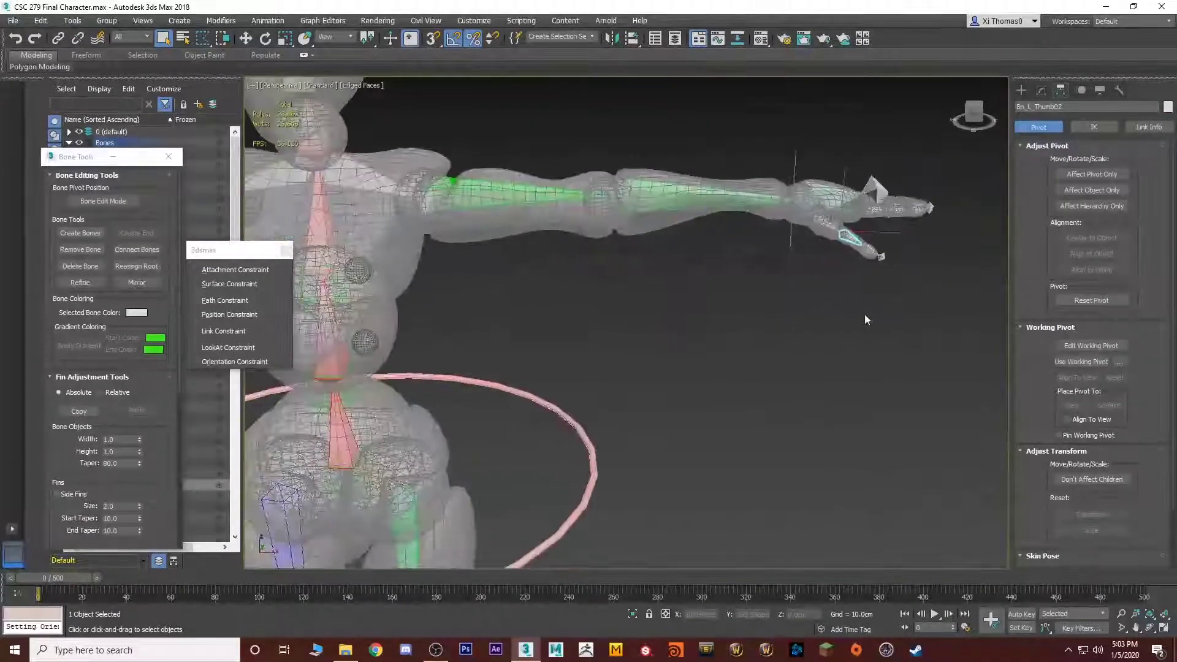
middle_click_drag(816, 336, 794, 195)
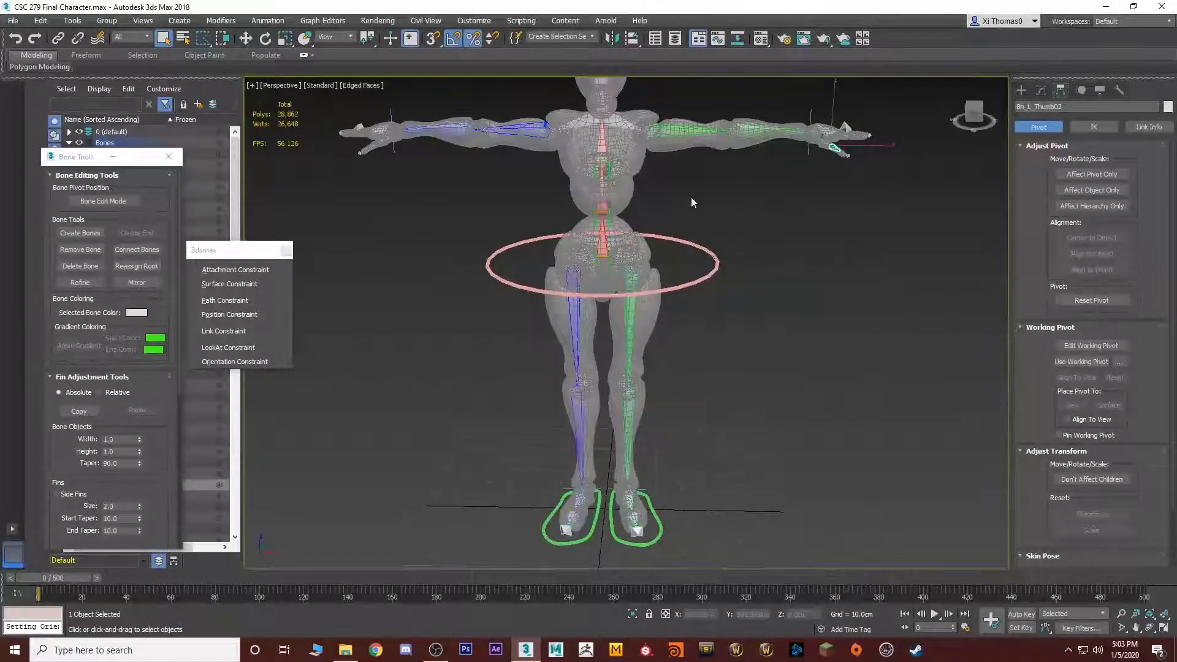